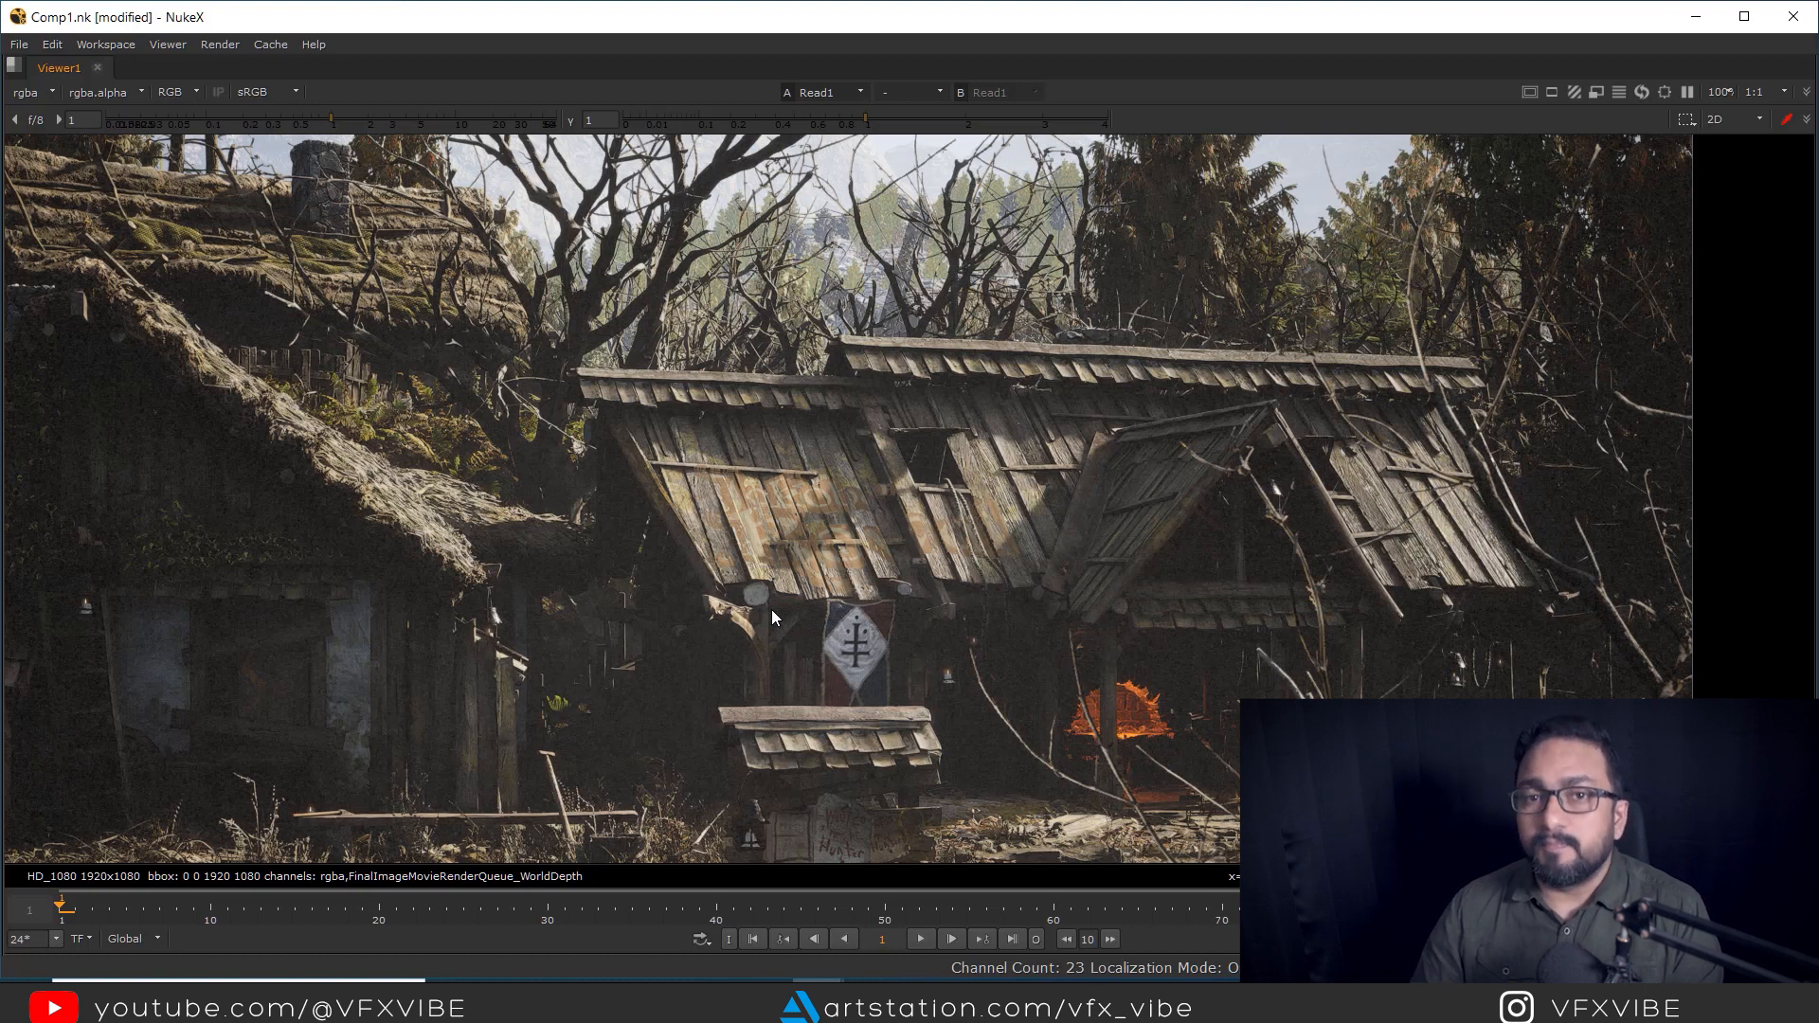
- Add a Grade node directly below the Read1 render and place it slightly lower in the node graph
scroll(867, 597, down, 4)
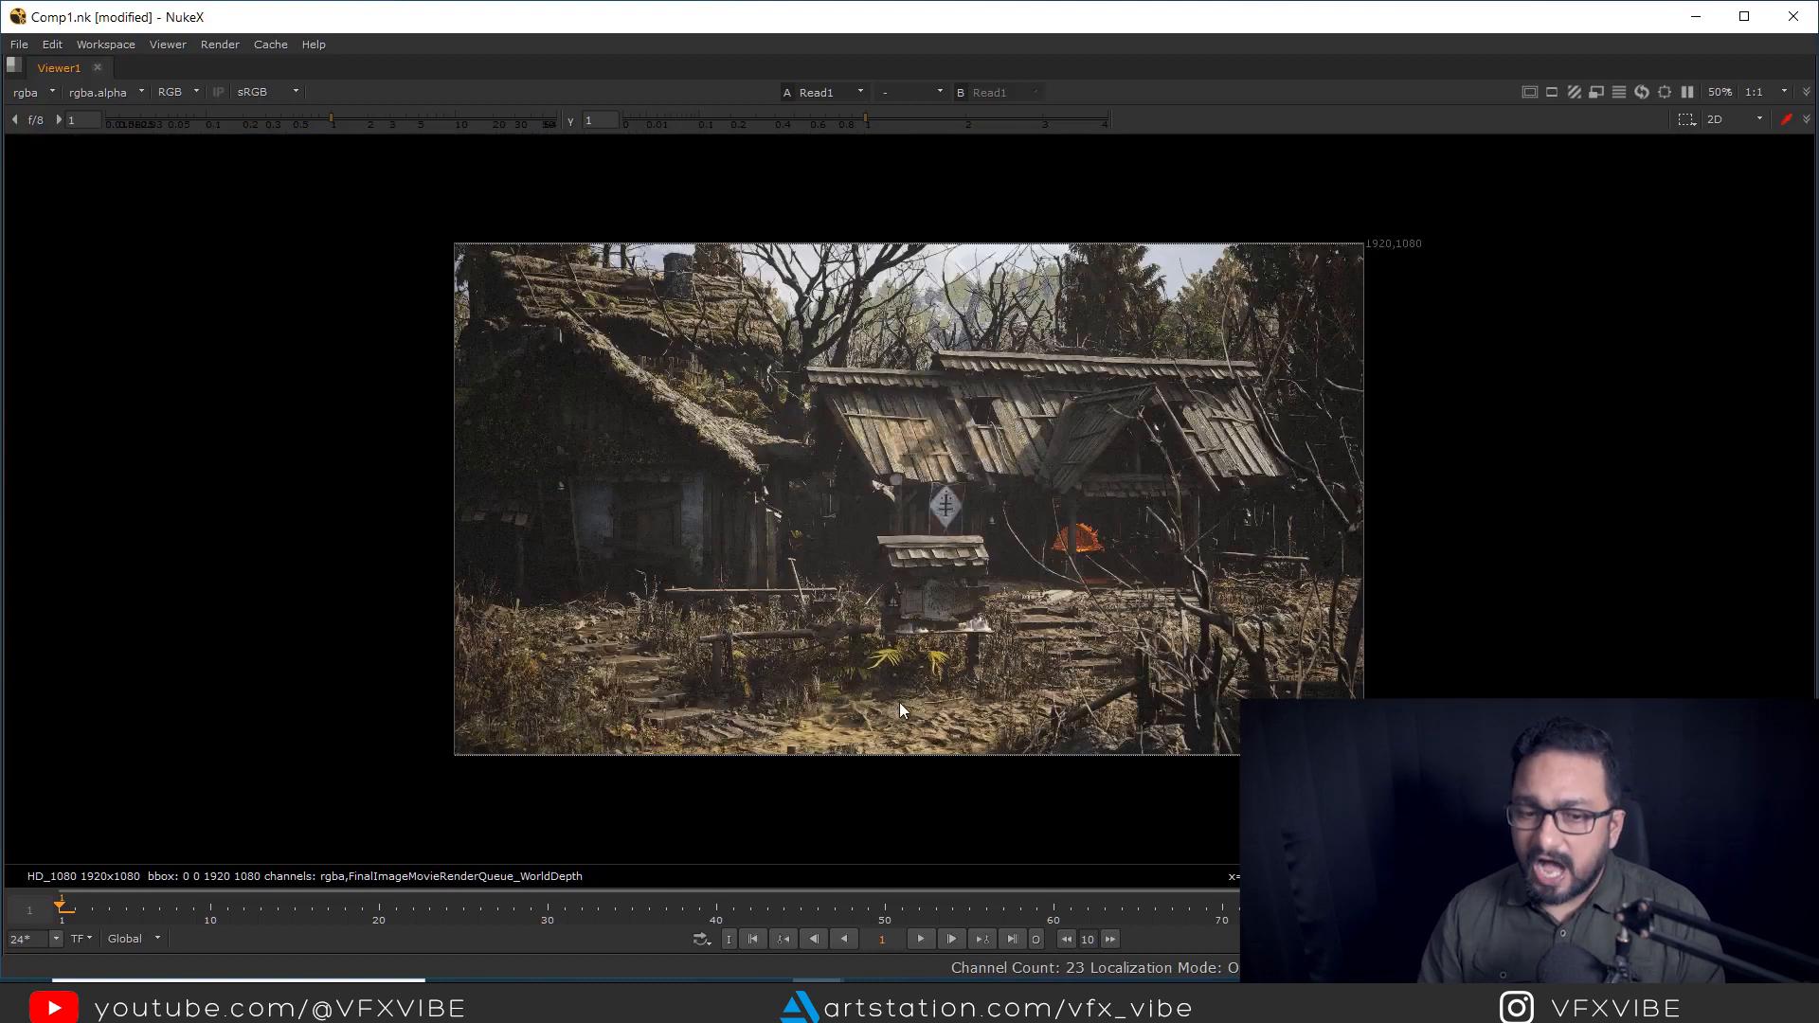
key(space)
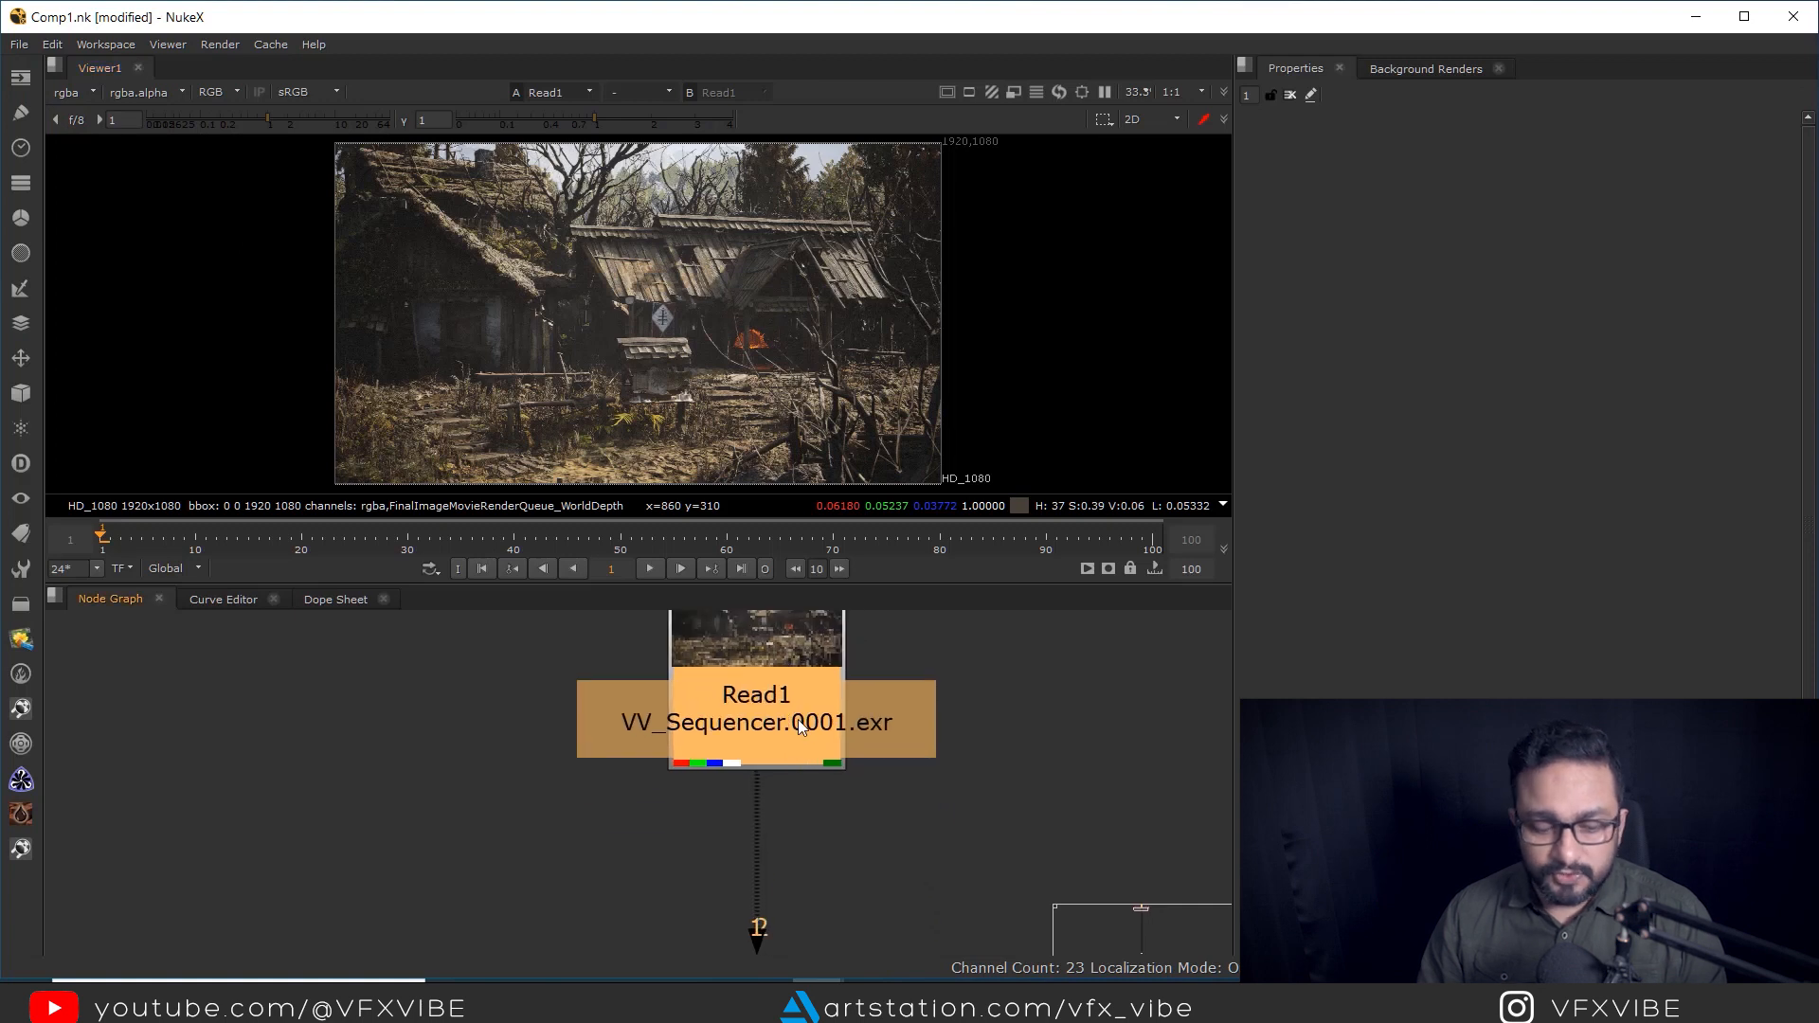
key(g)
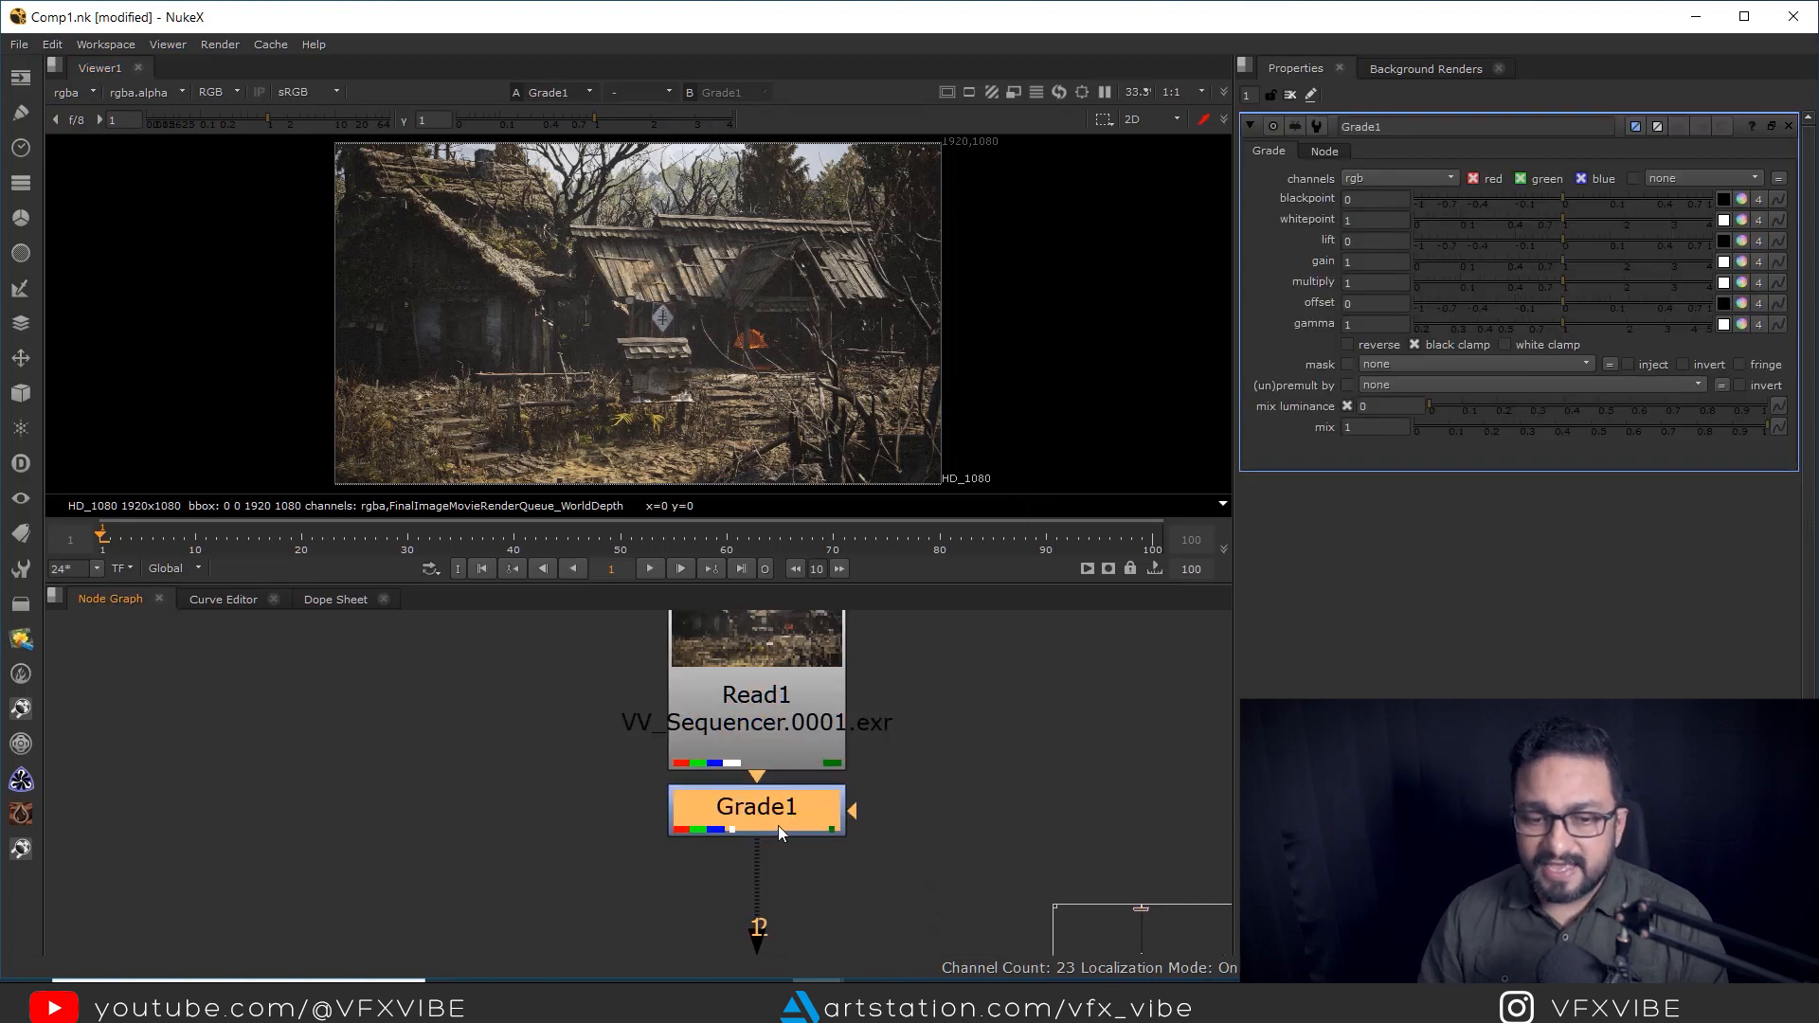
drag(781, 814, 783, 839)
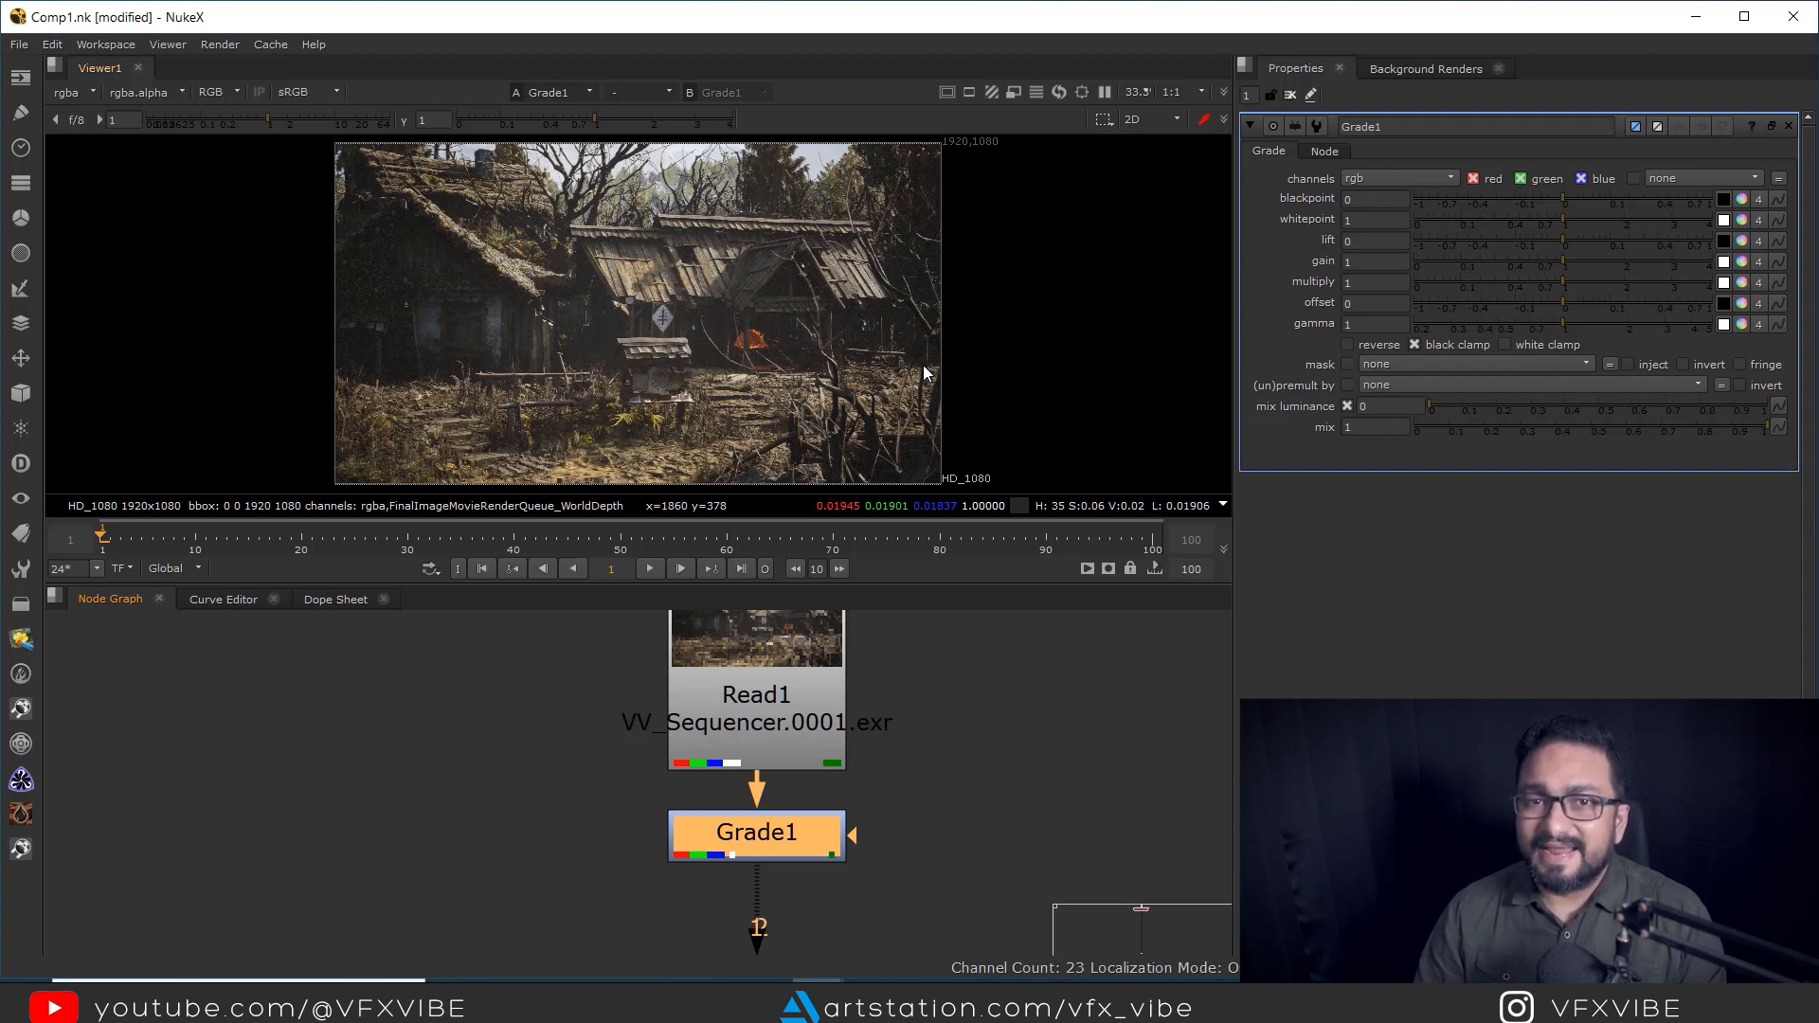
- Set Grade1's gamma to 0.79 and its gain to 2.26 to increase the image's contrast
middle_drag(906, 351, 998, 344)
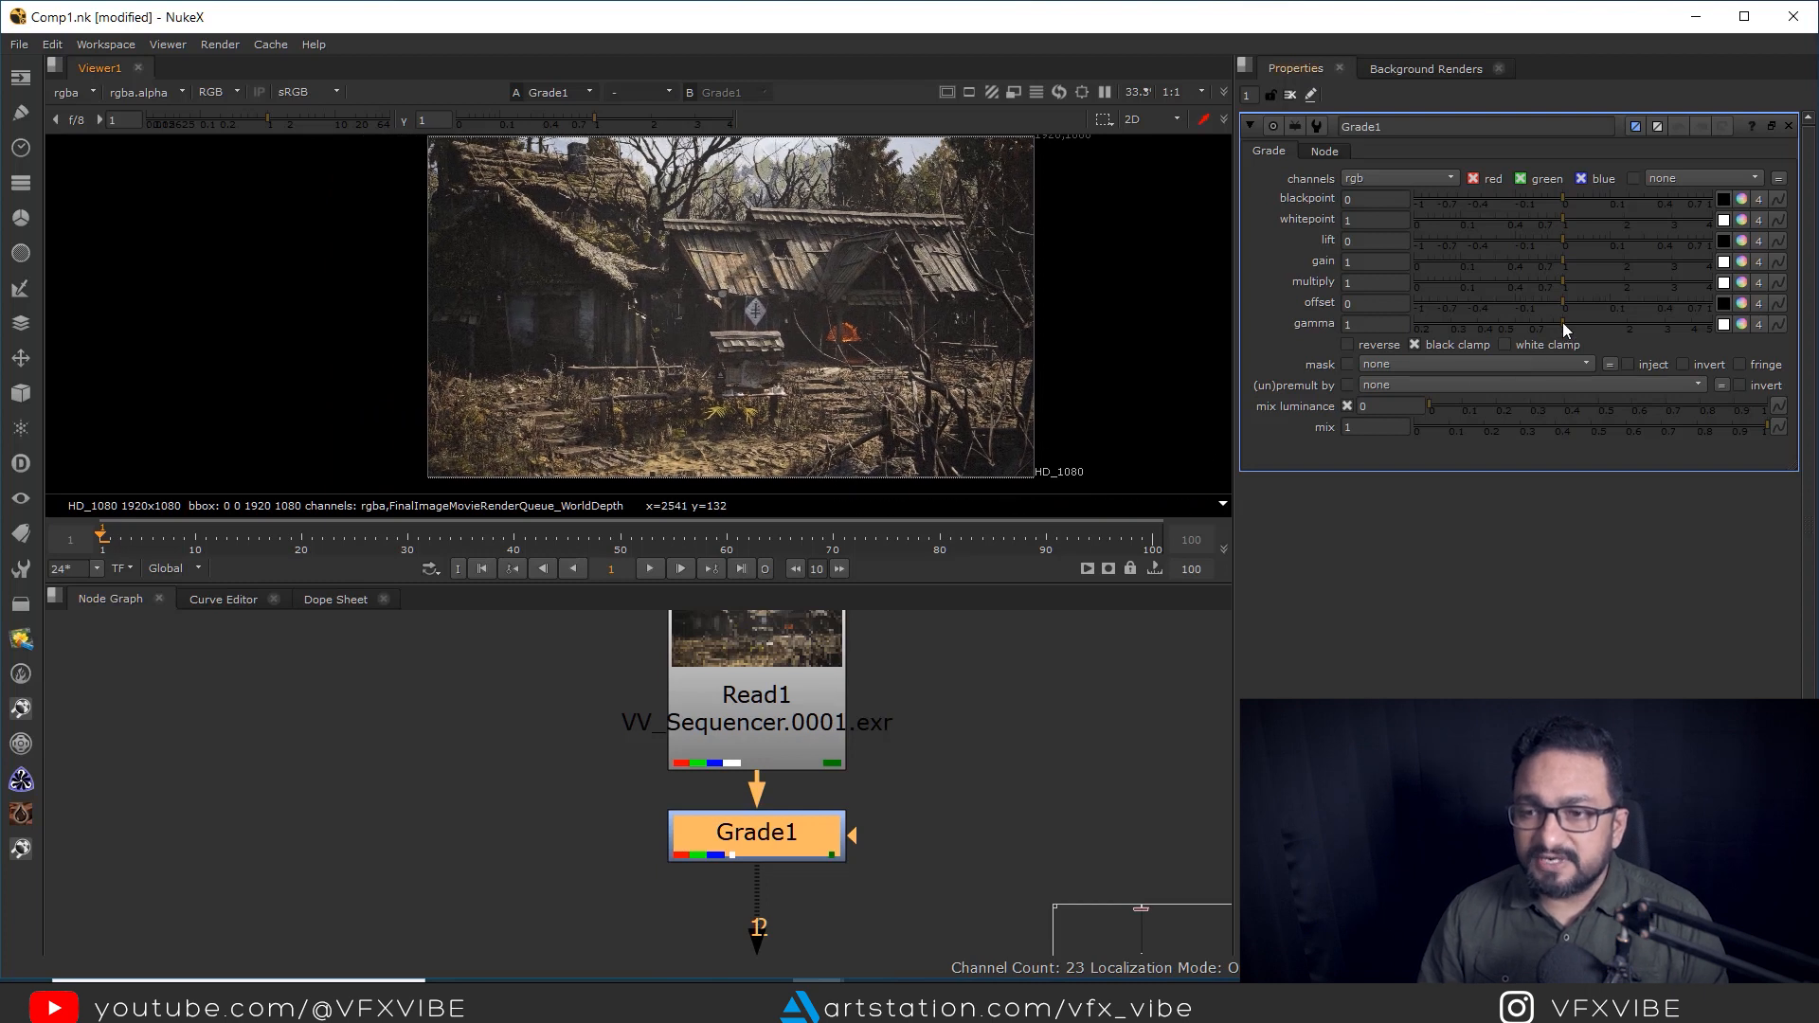
drag(1563, 327, 1545, 333)
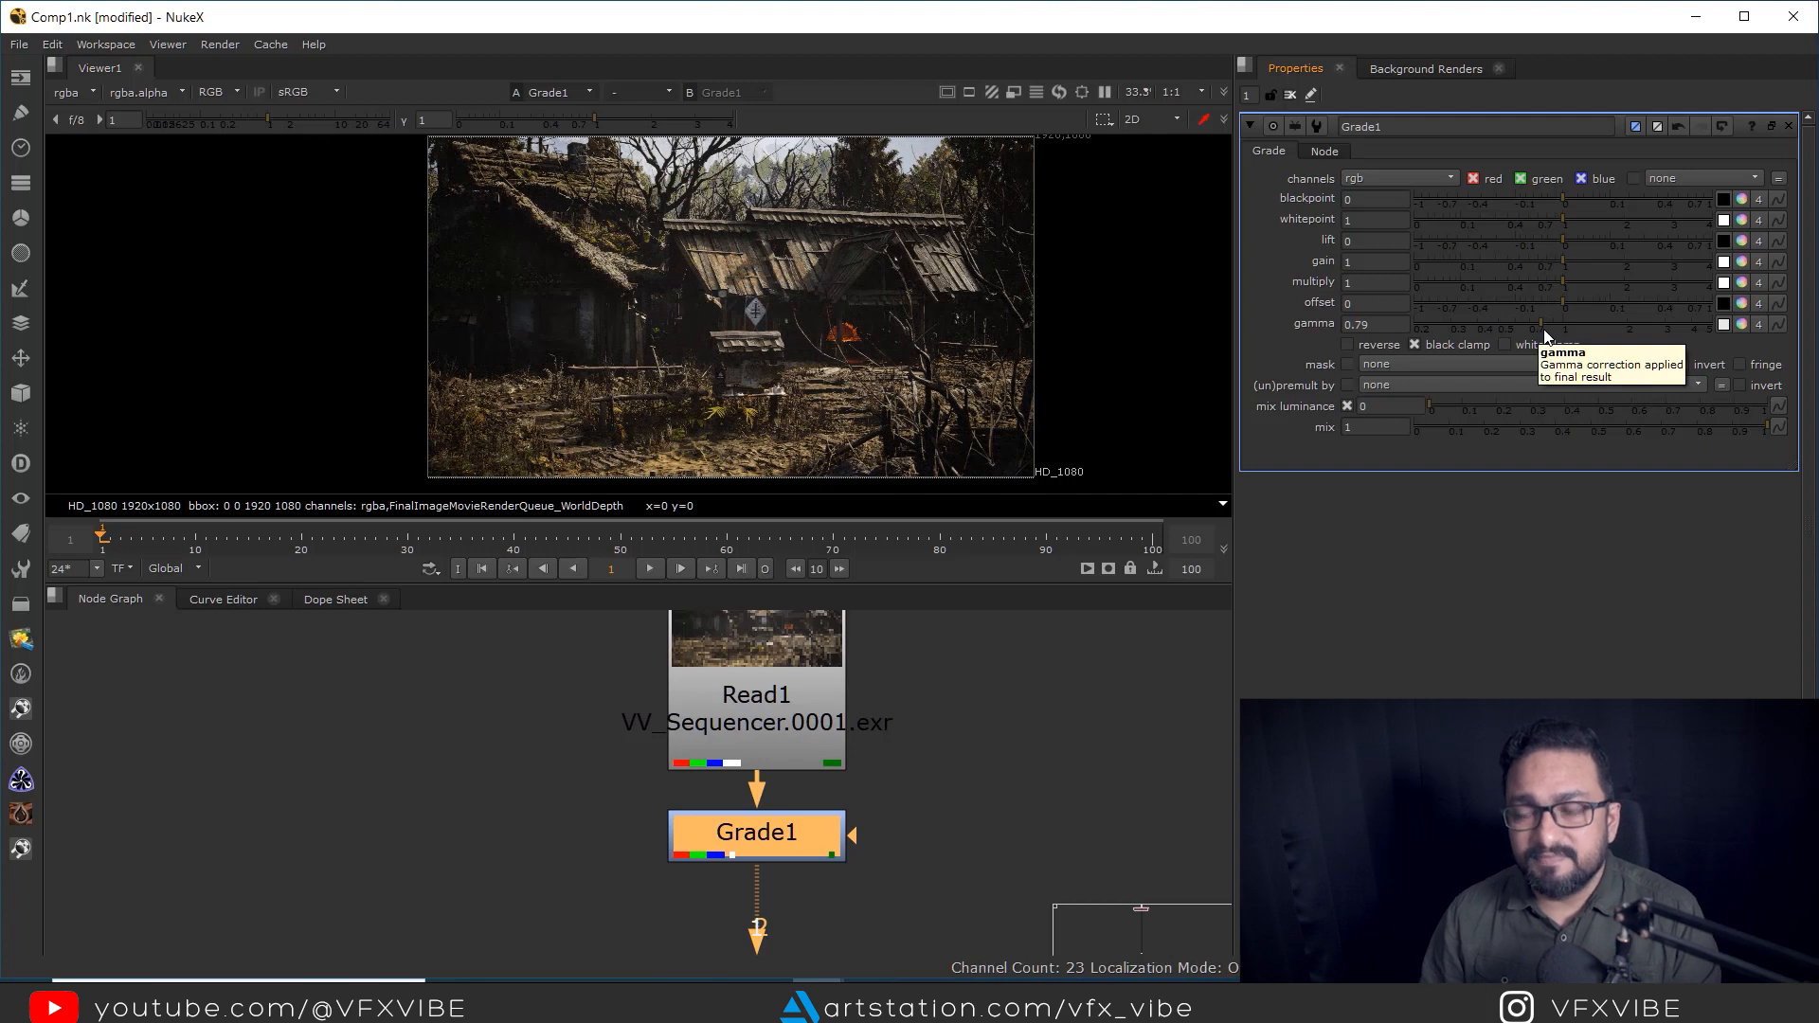
drag(1566, 260, 1632, 265)
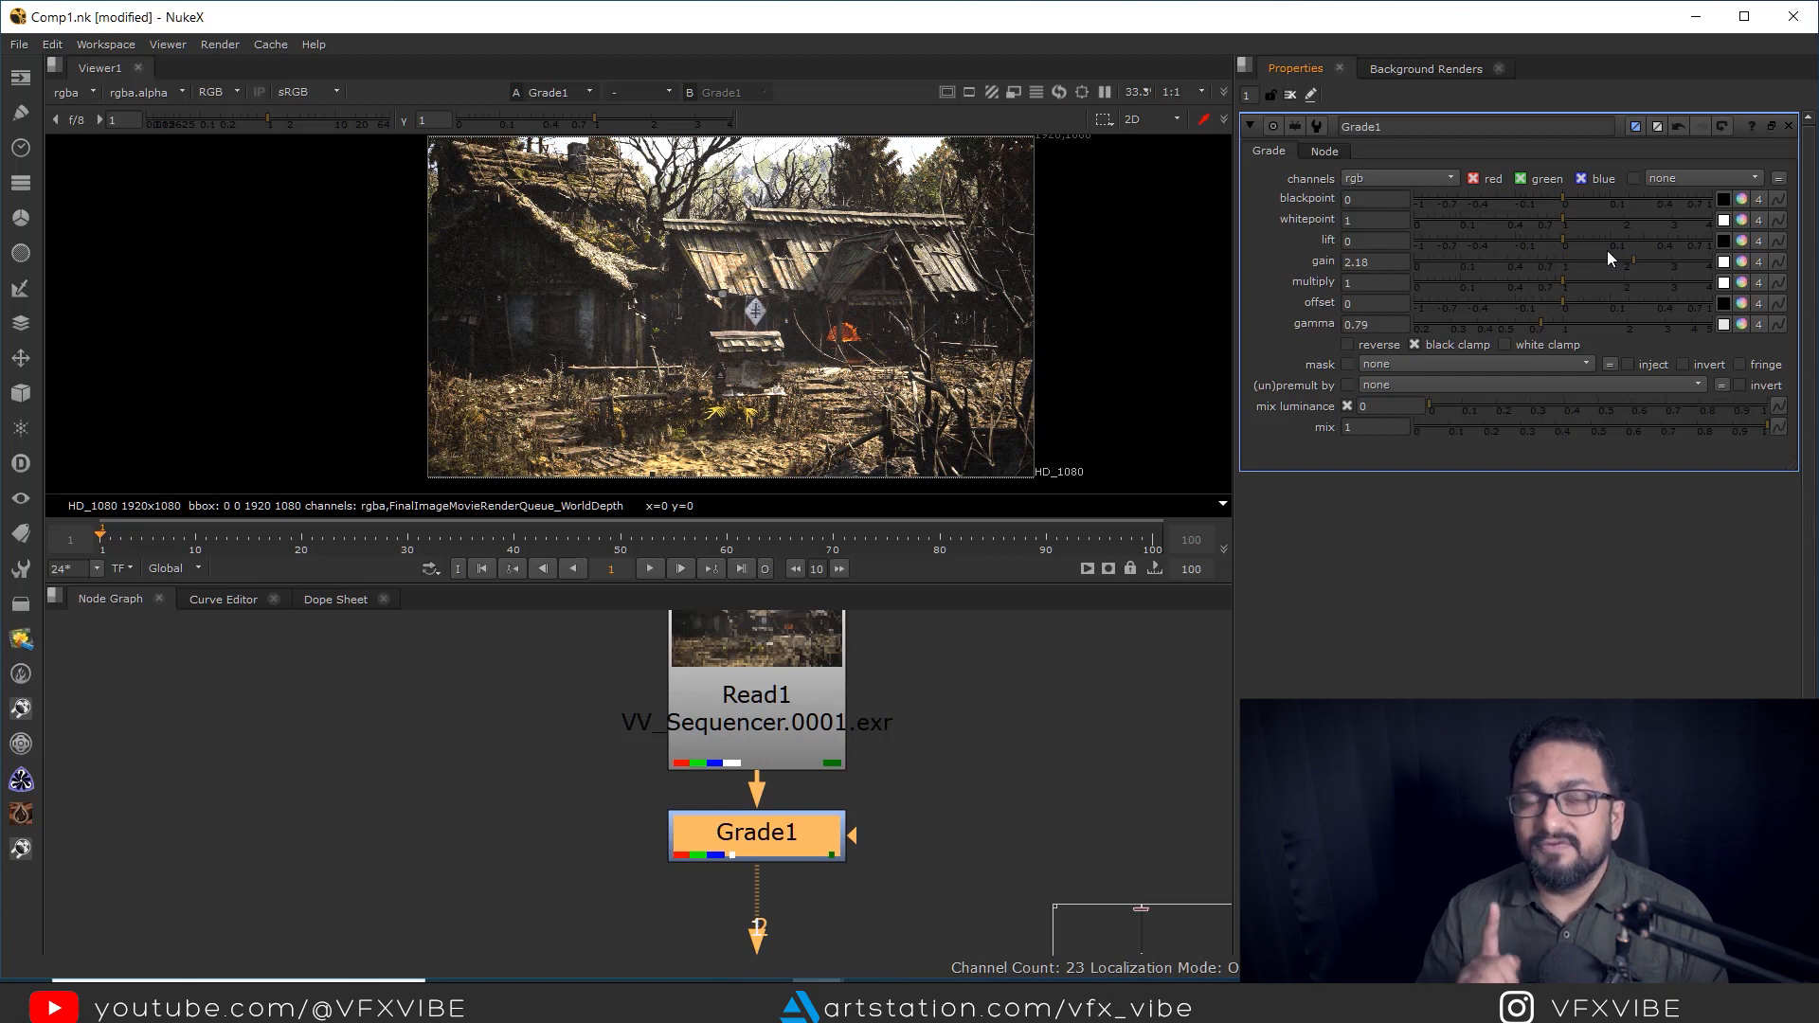
- View the original Read1 render, and switch the viewer back to Grade1
middle_click(838, 699)
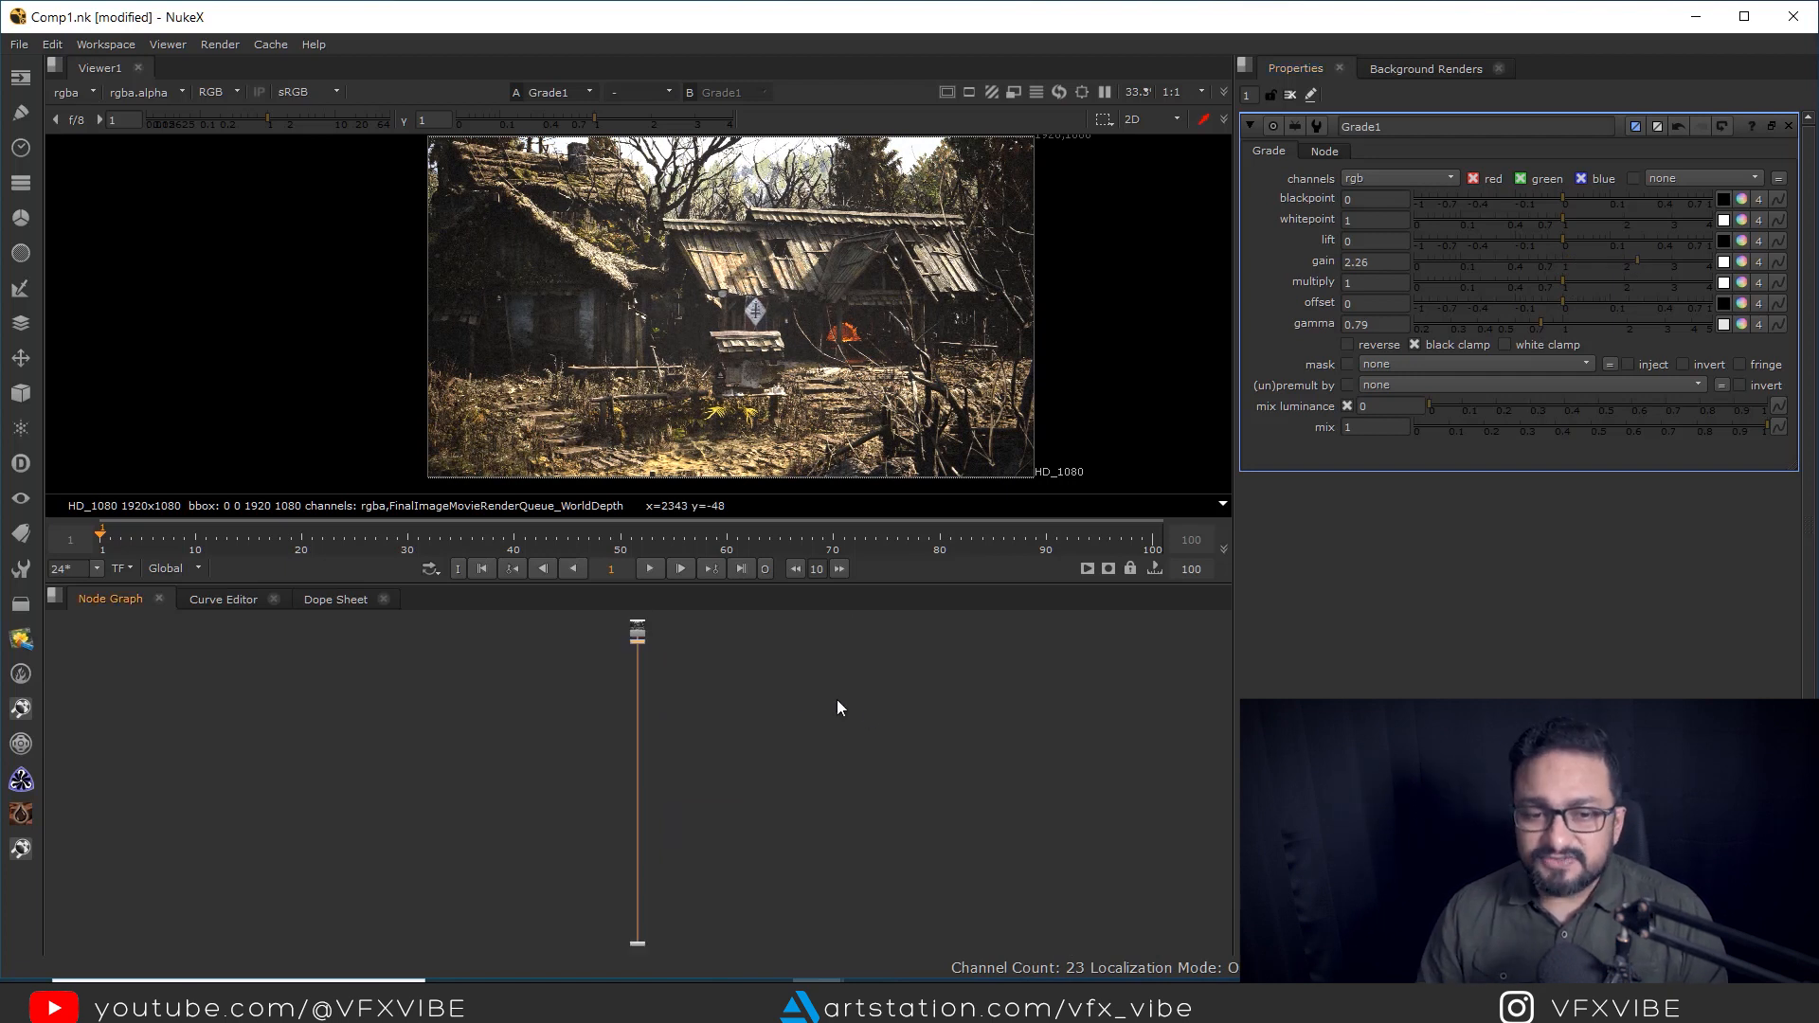
middle_drag(754, 702, 796, 739)
scroll(690, 676, up, 4)
click(686, 681)
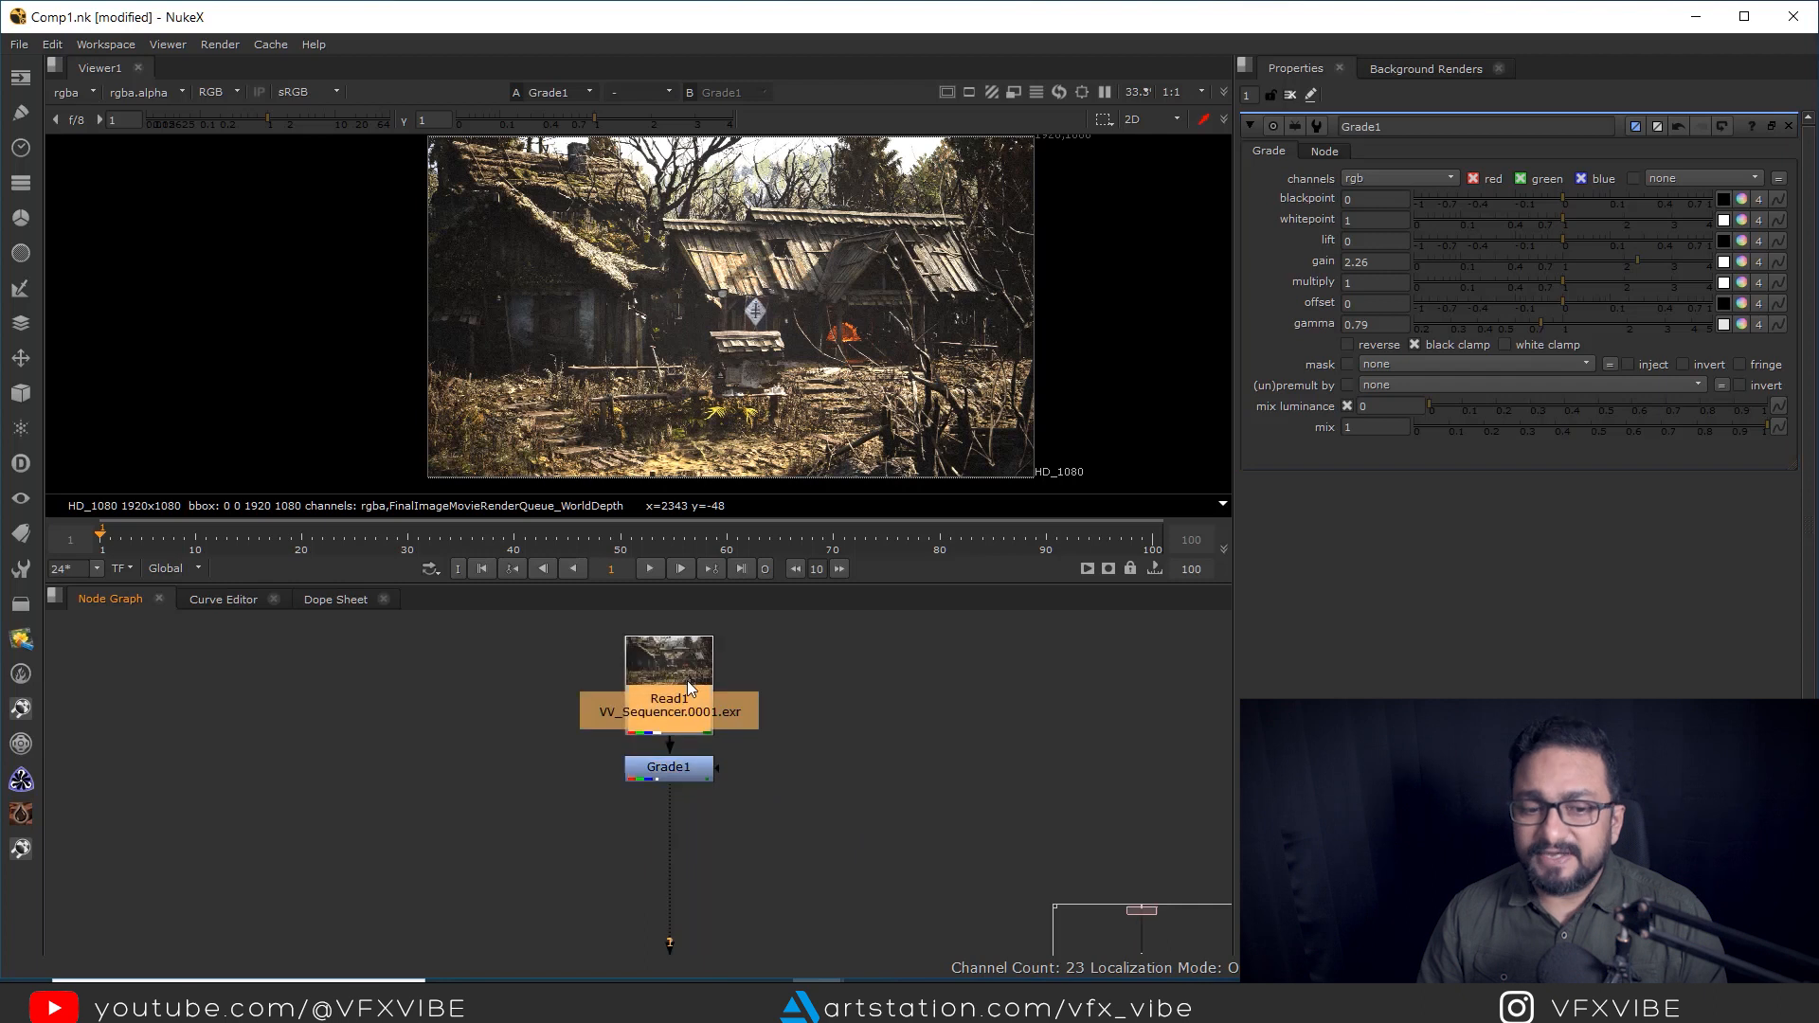
key(1)
click(695, 768)
key(1)
- Compare the graded image with the original render in the enlarged viewer, alternating between Grade1 and Read1
key(space)
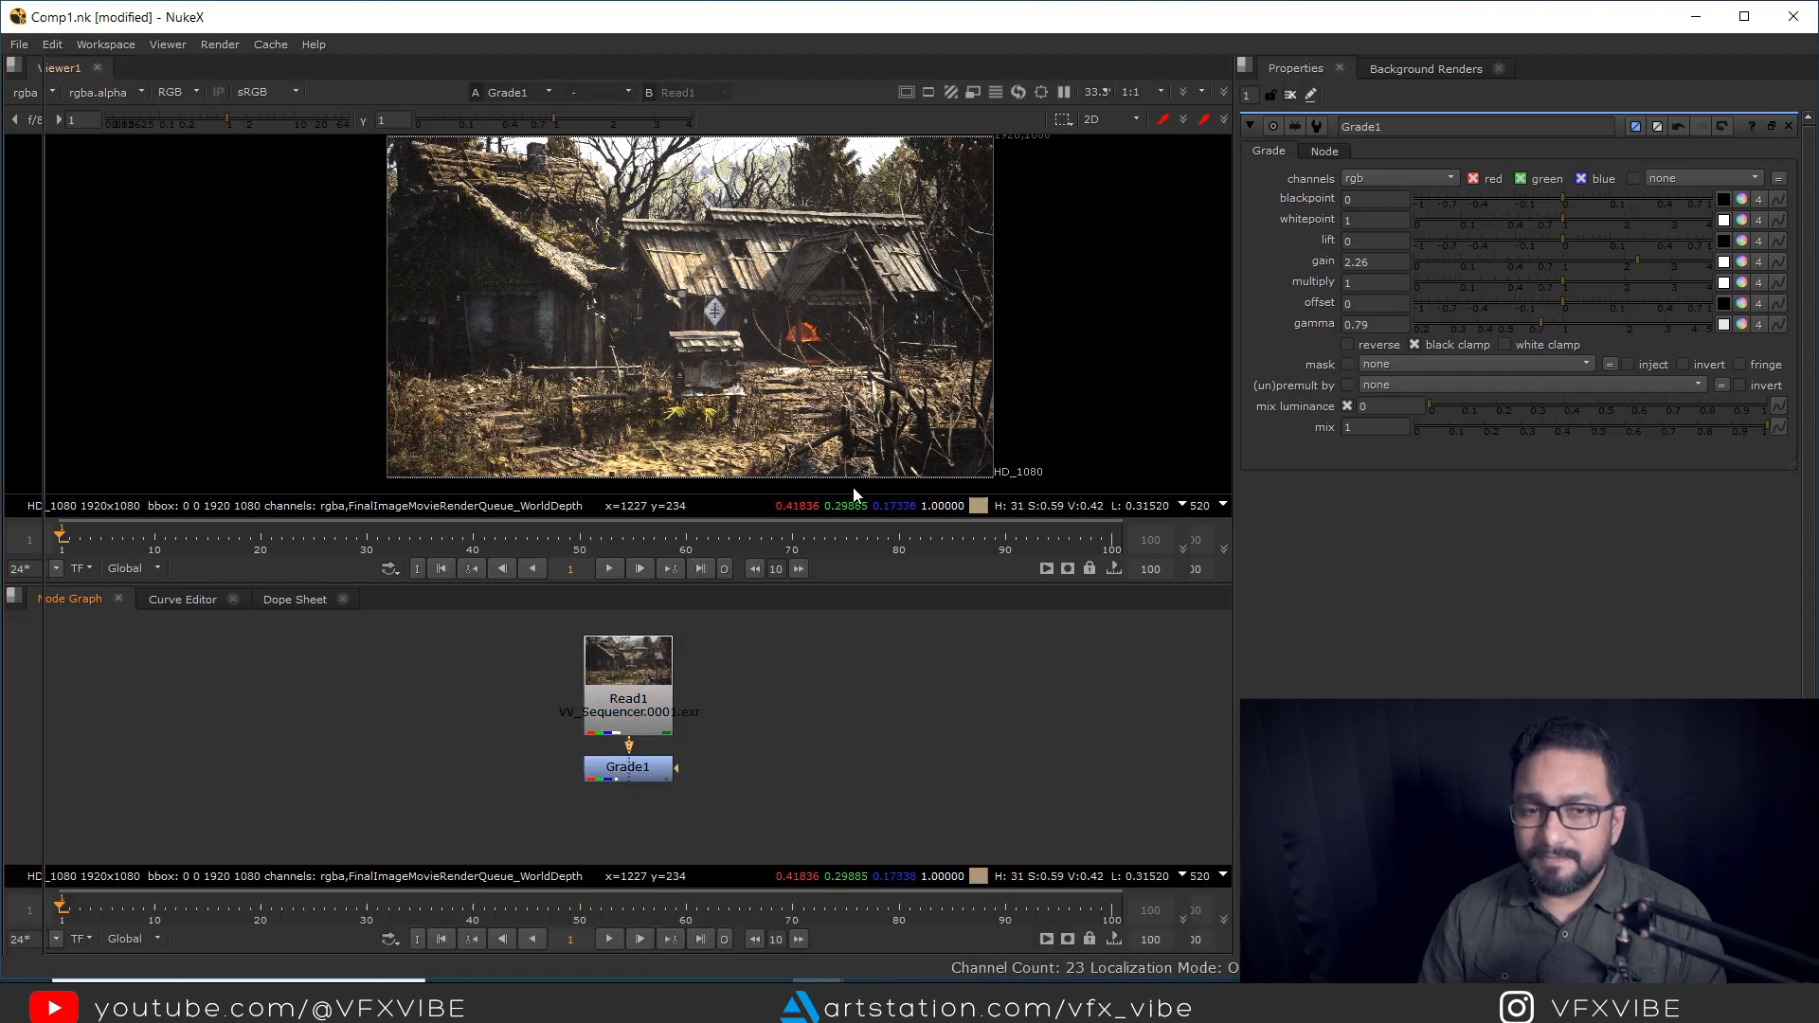
key(f)
middle_drag(948, 609, 953, 637)
scroll(953, 637, up, 1)
key(1)
key(2)
key(1)
key(2)
key(1)
key(2)
key(1)
key(2)
key(1)
key(2)
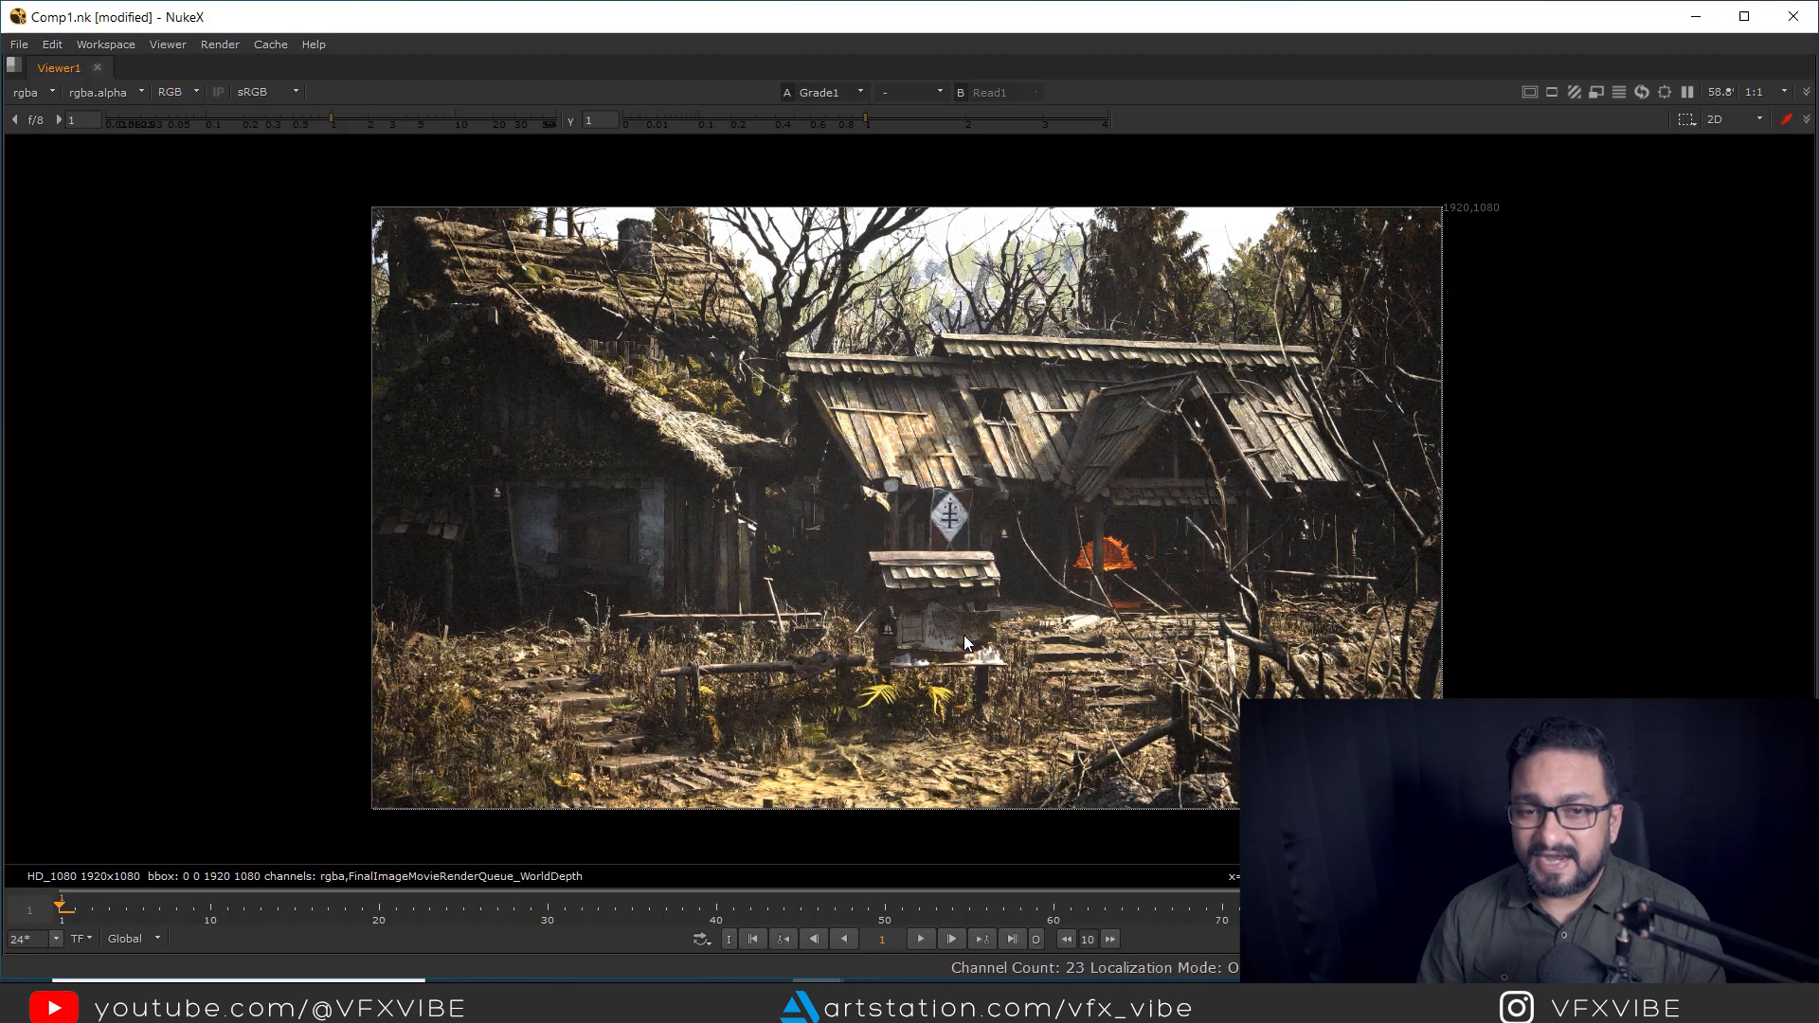
- Return to the full workspace layout and add a second Grade node after Grade1
key(space)
middle_drag(730, 352, 776, 345)
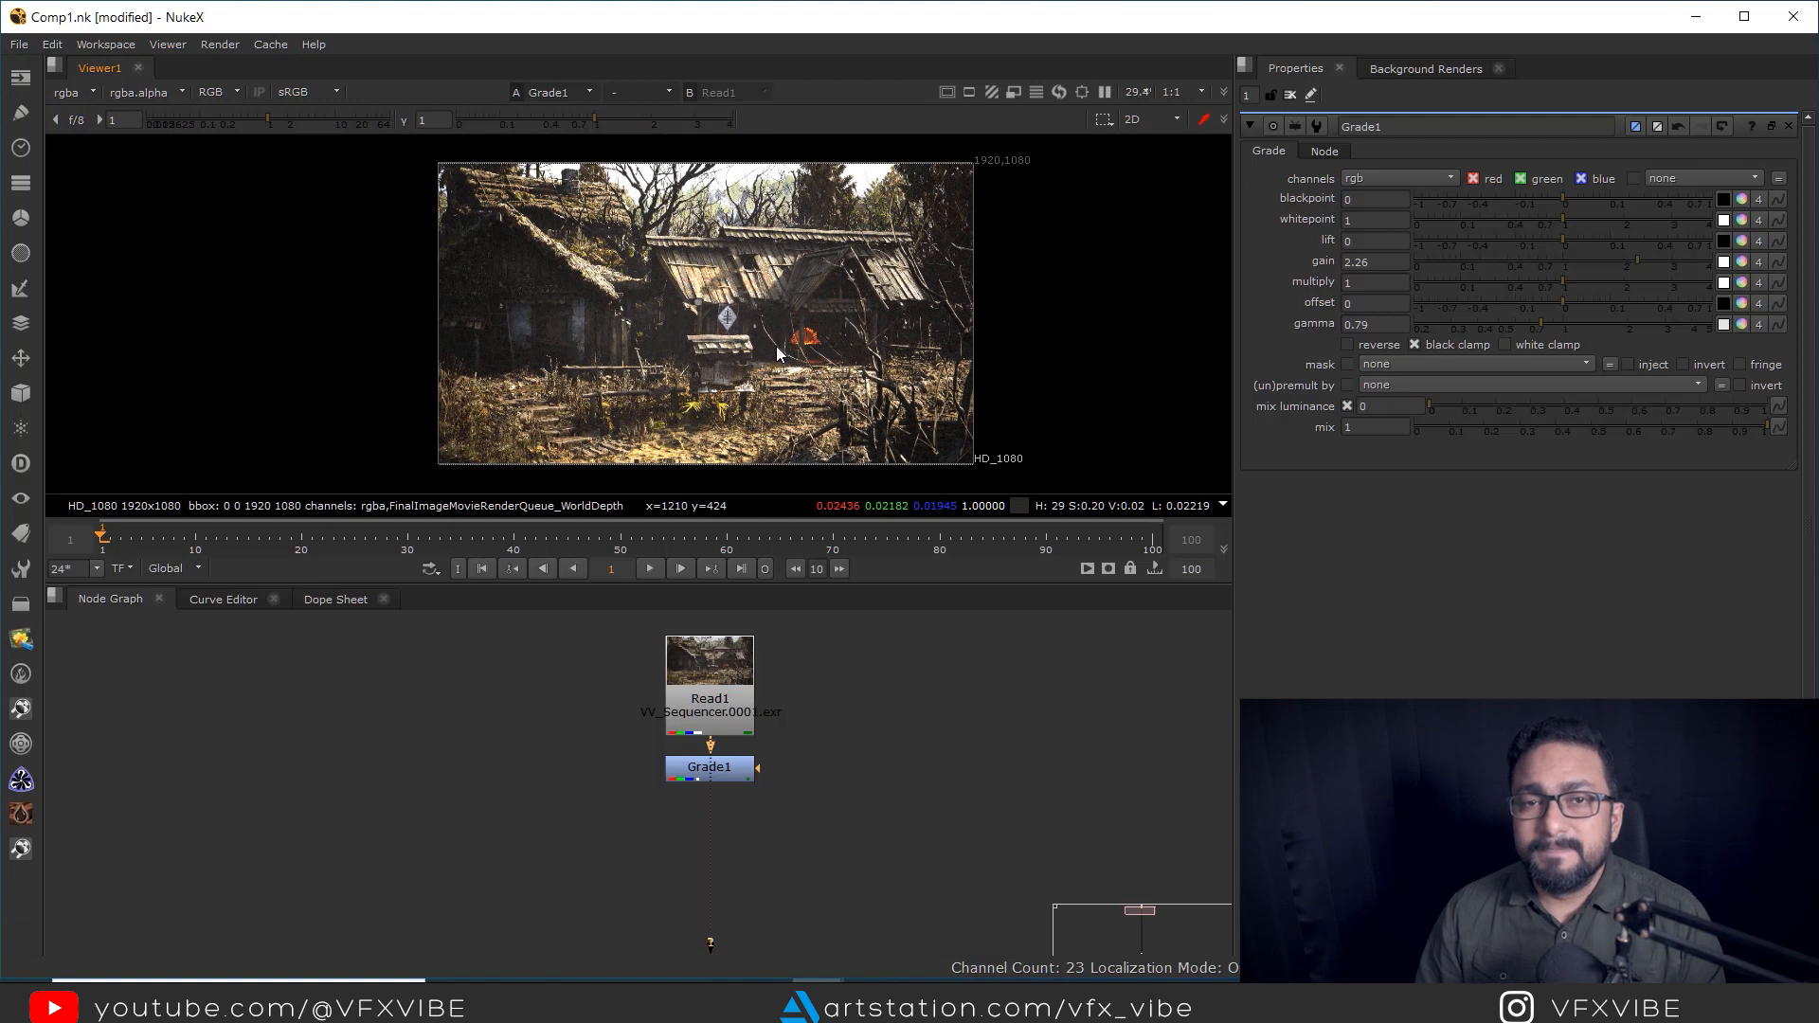
click(735, 778)
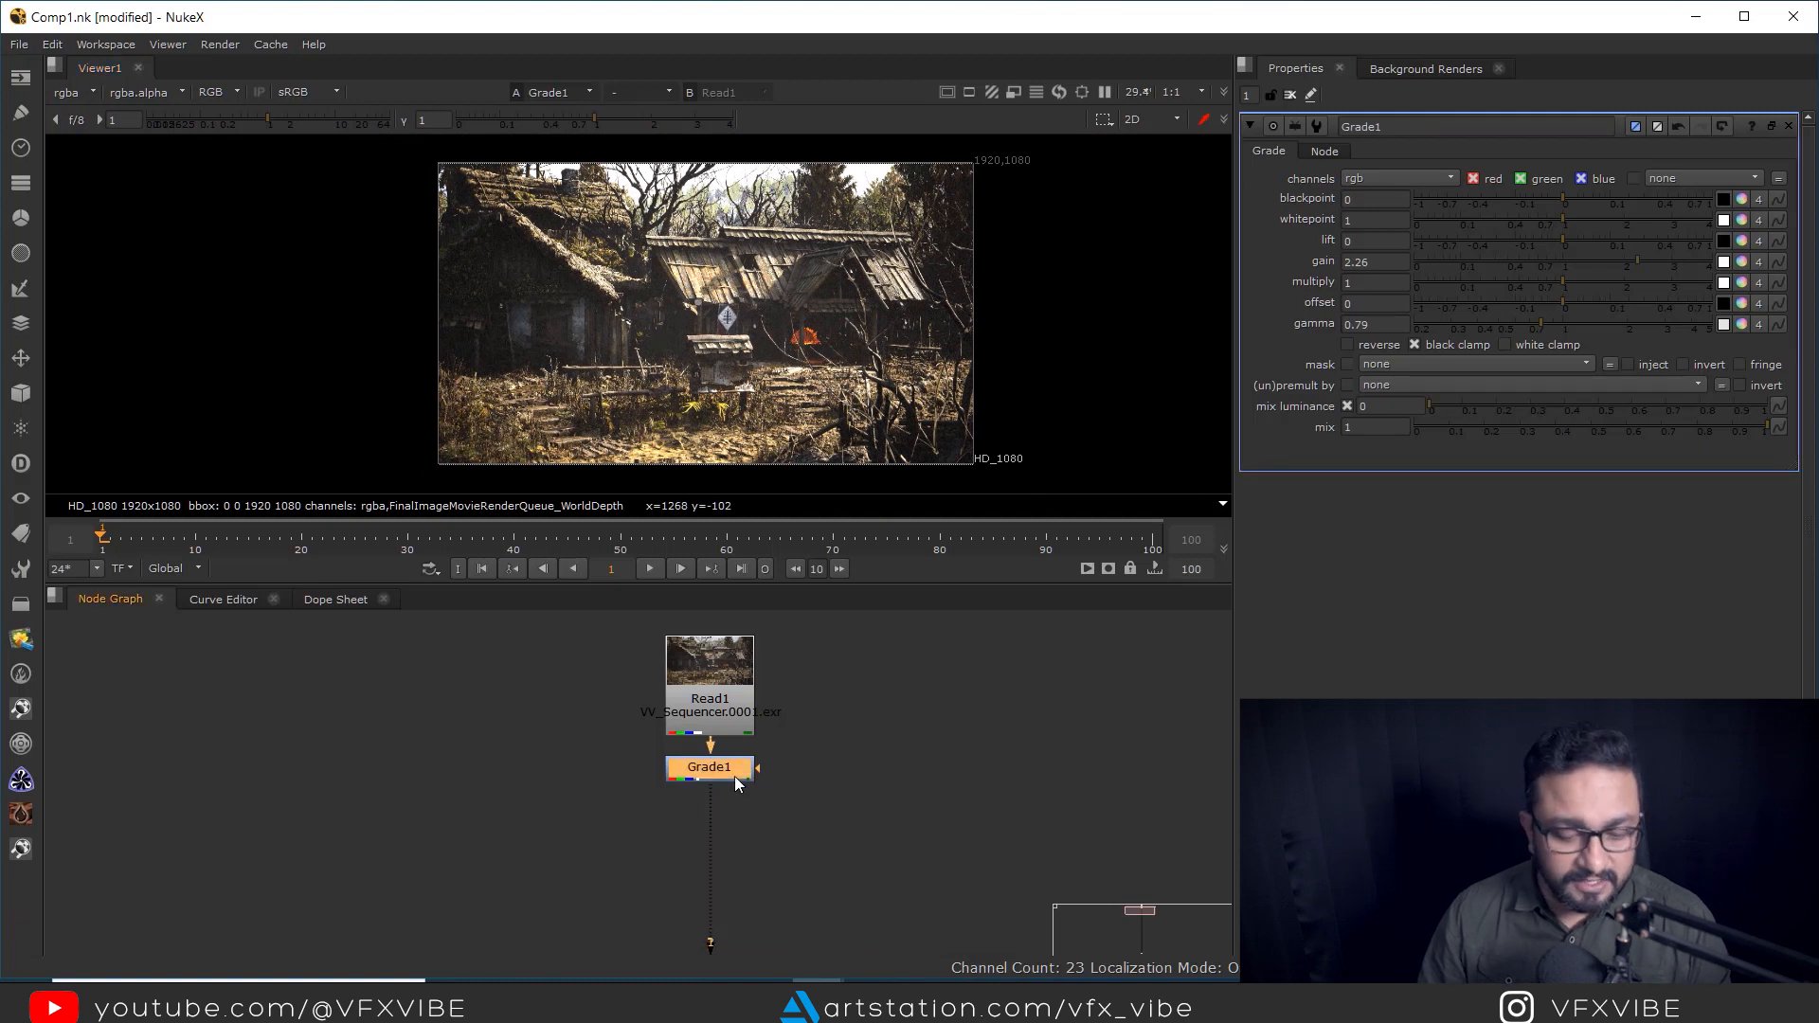
key(g)
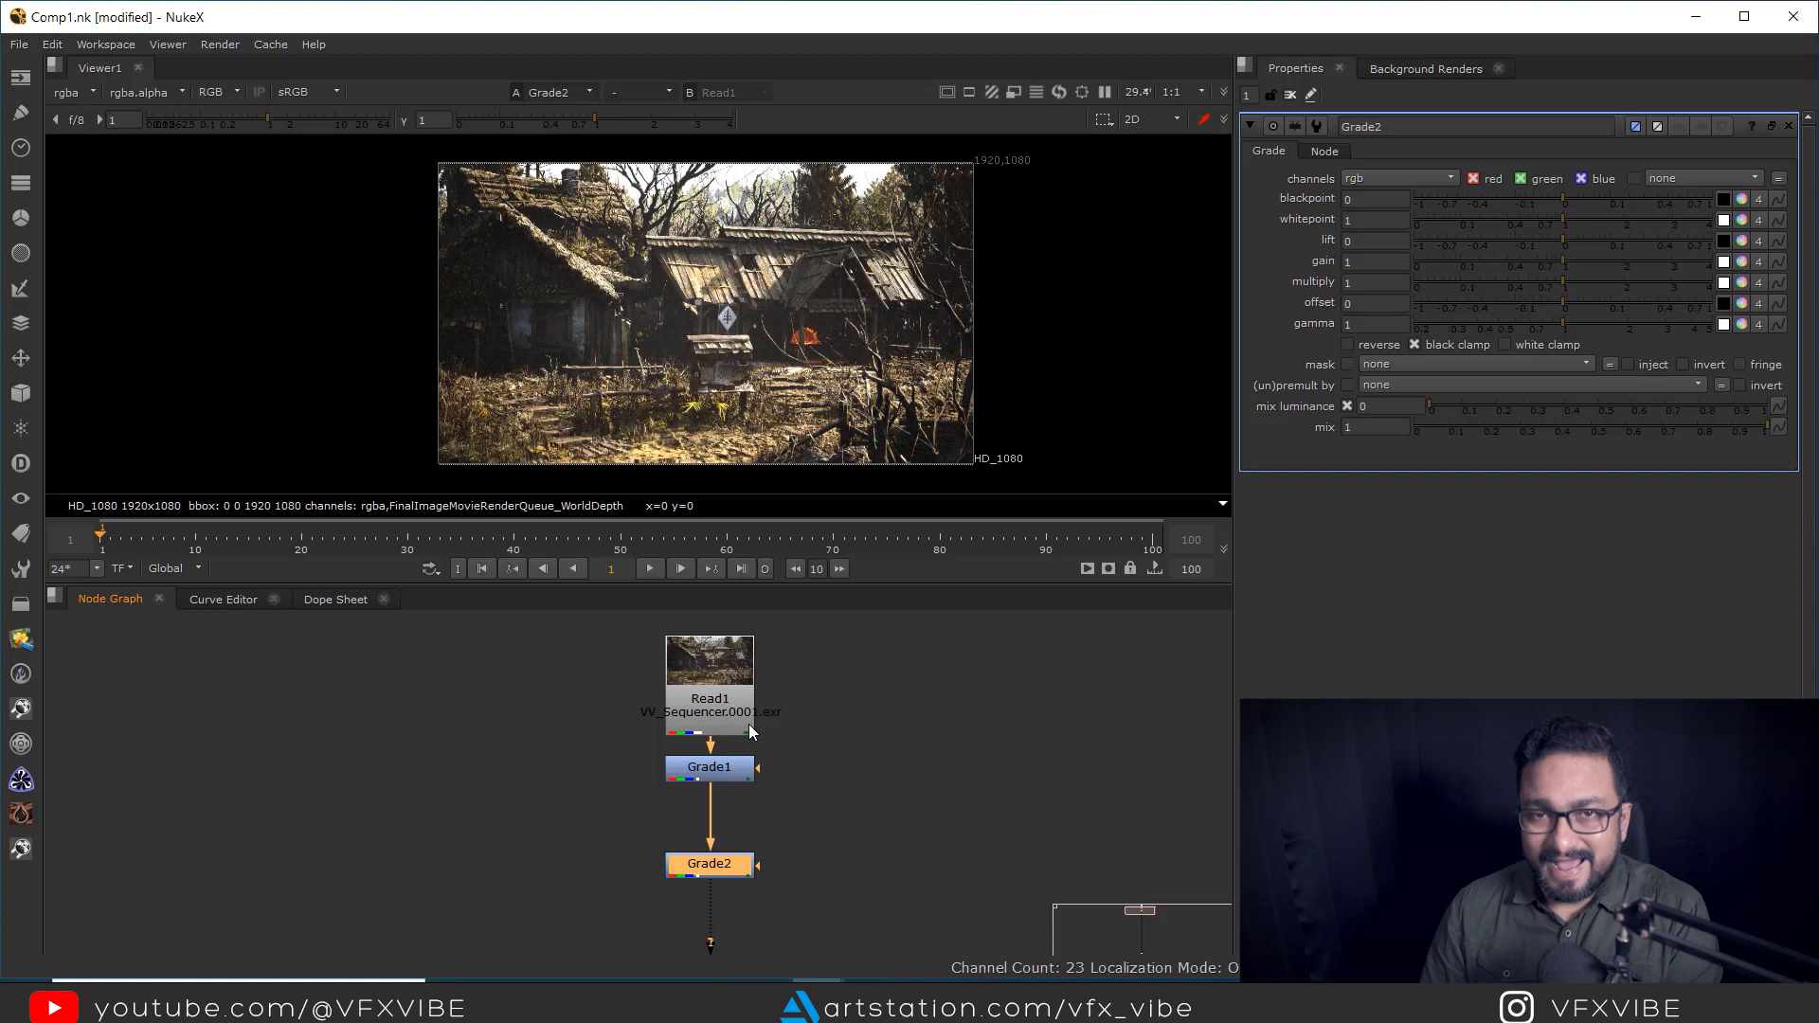
- Examine the dark areas of the houses with the viewer gain raised to 15, and reset it to 1
scroll(649, 315, up, 2)
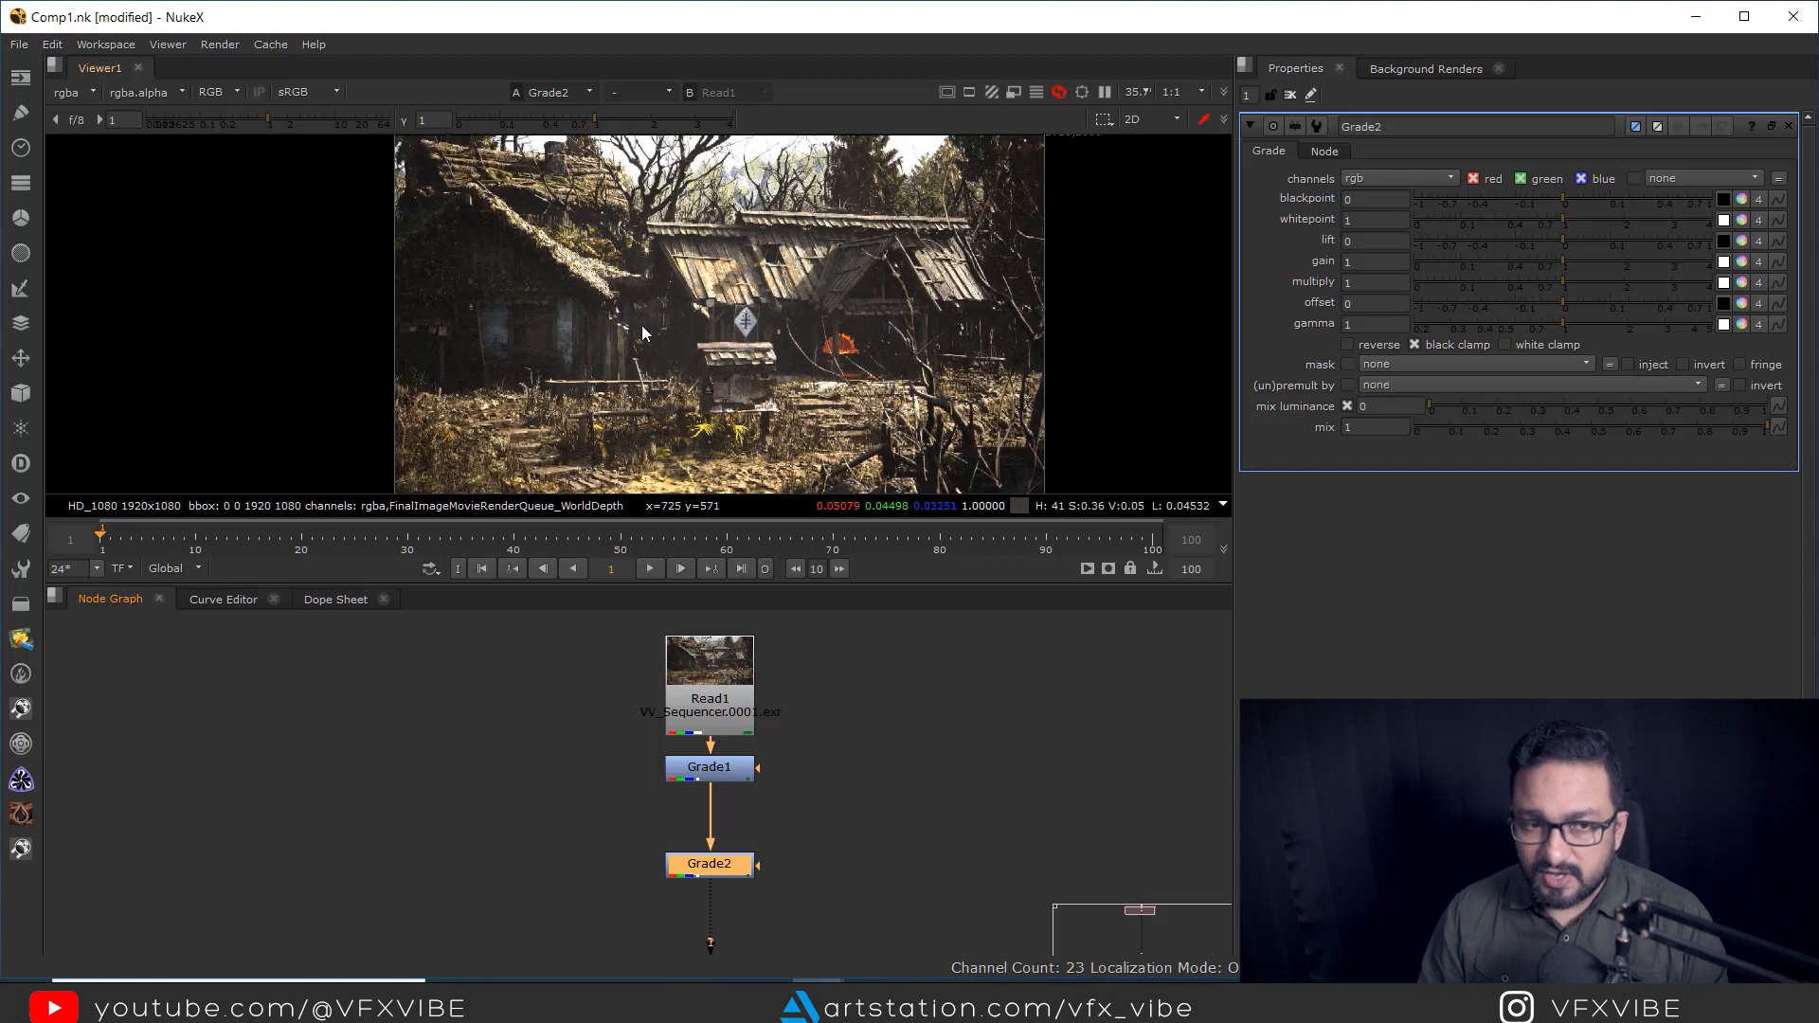
middle_drag(650, 314, 1024, 320)
drag(258, 122, 349, 133)
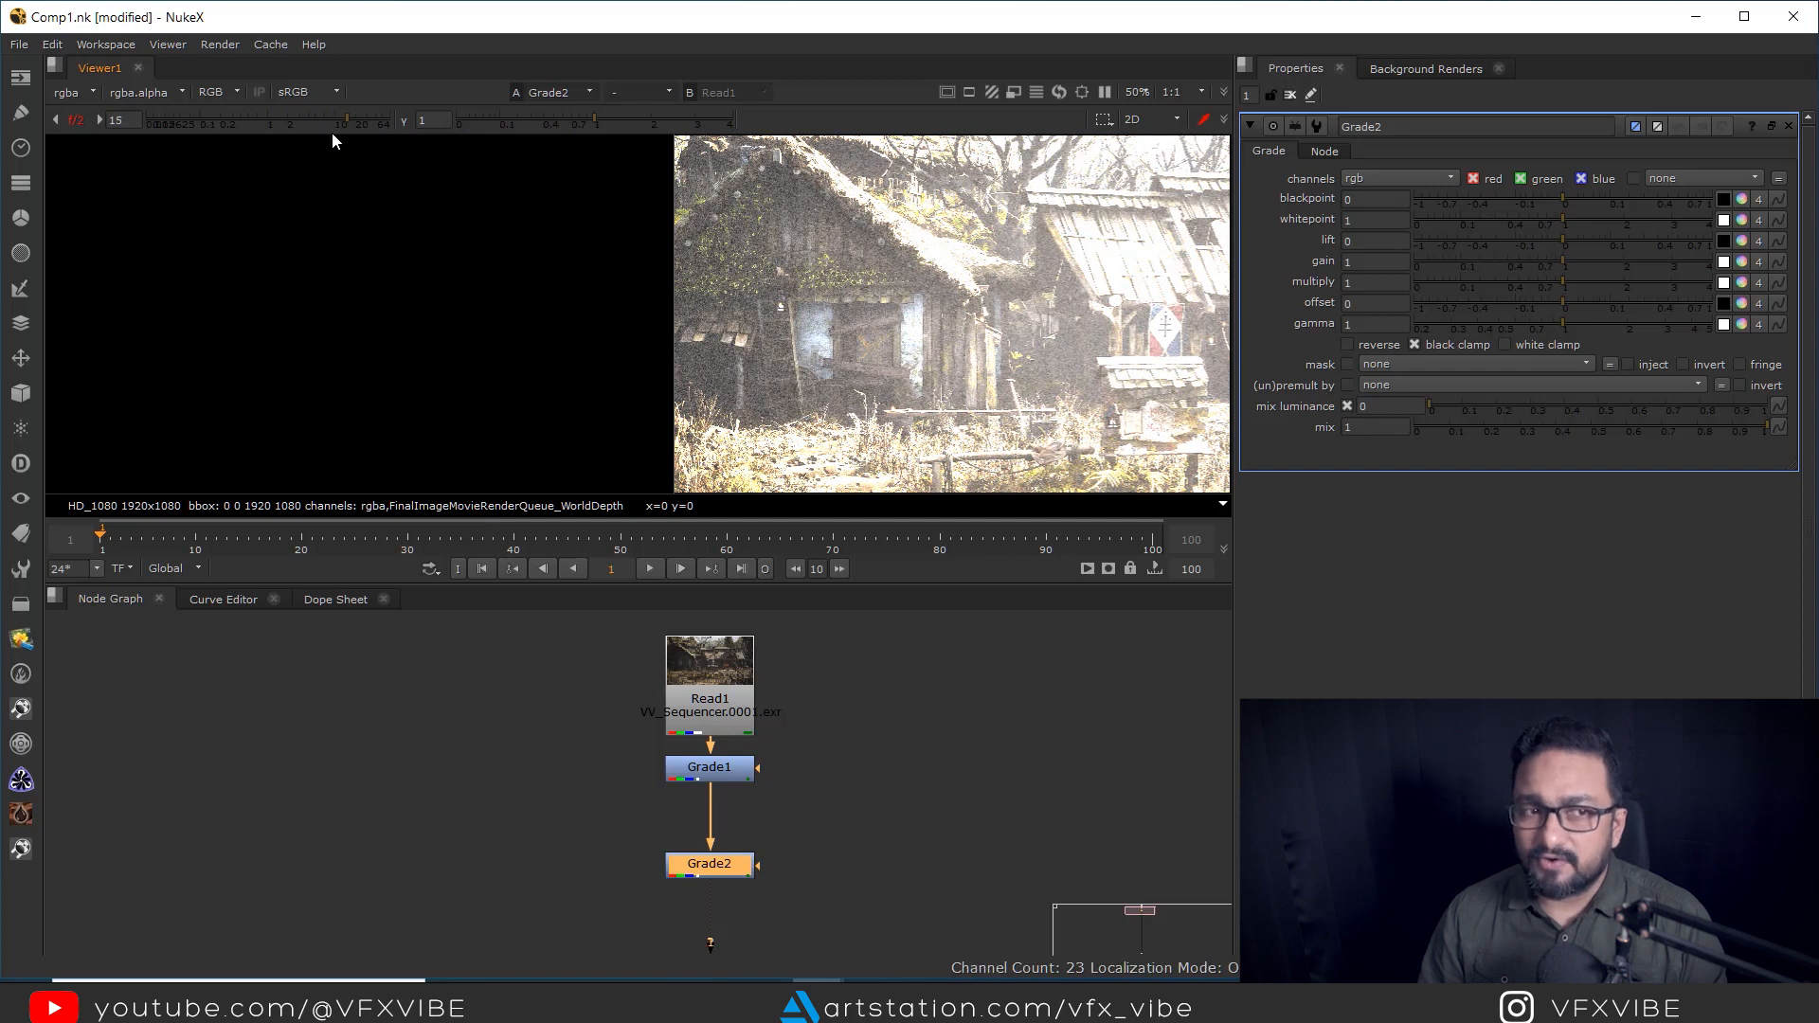
ctrl+click(311, 127)
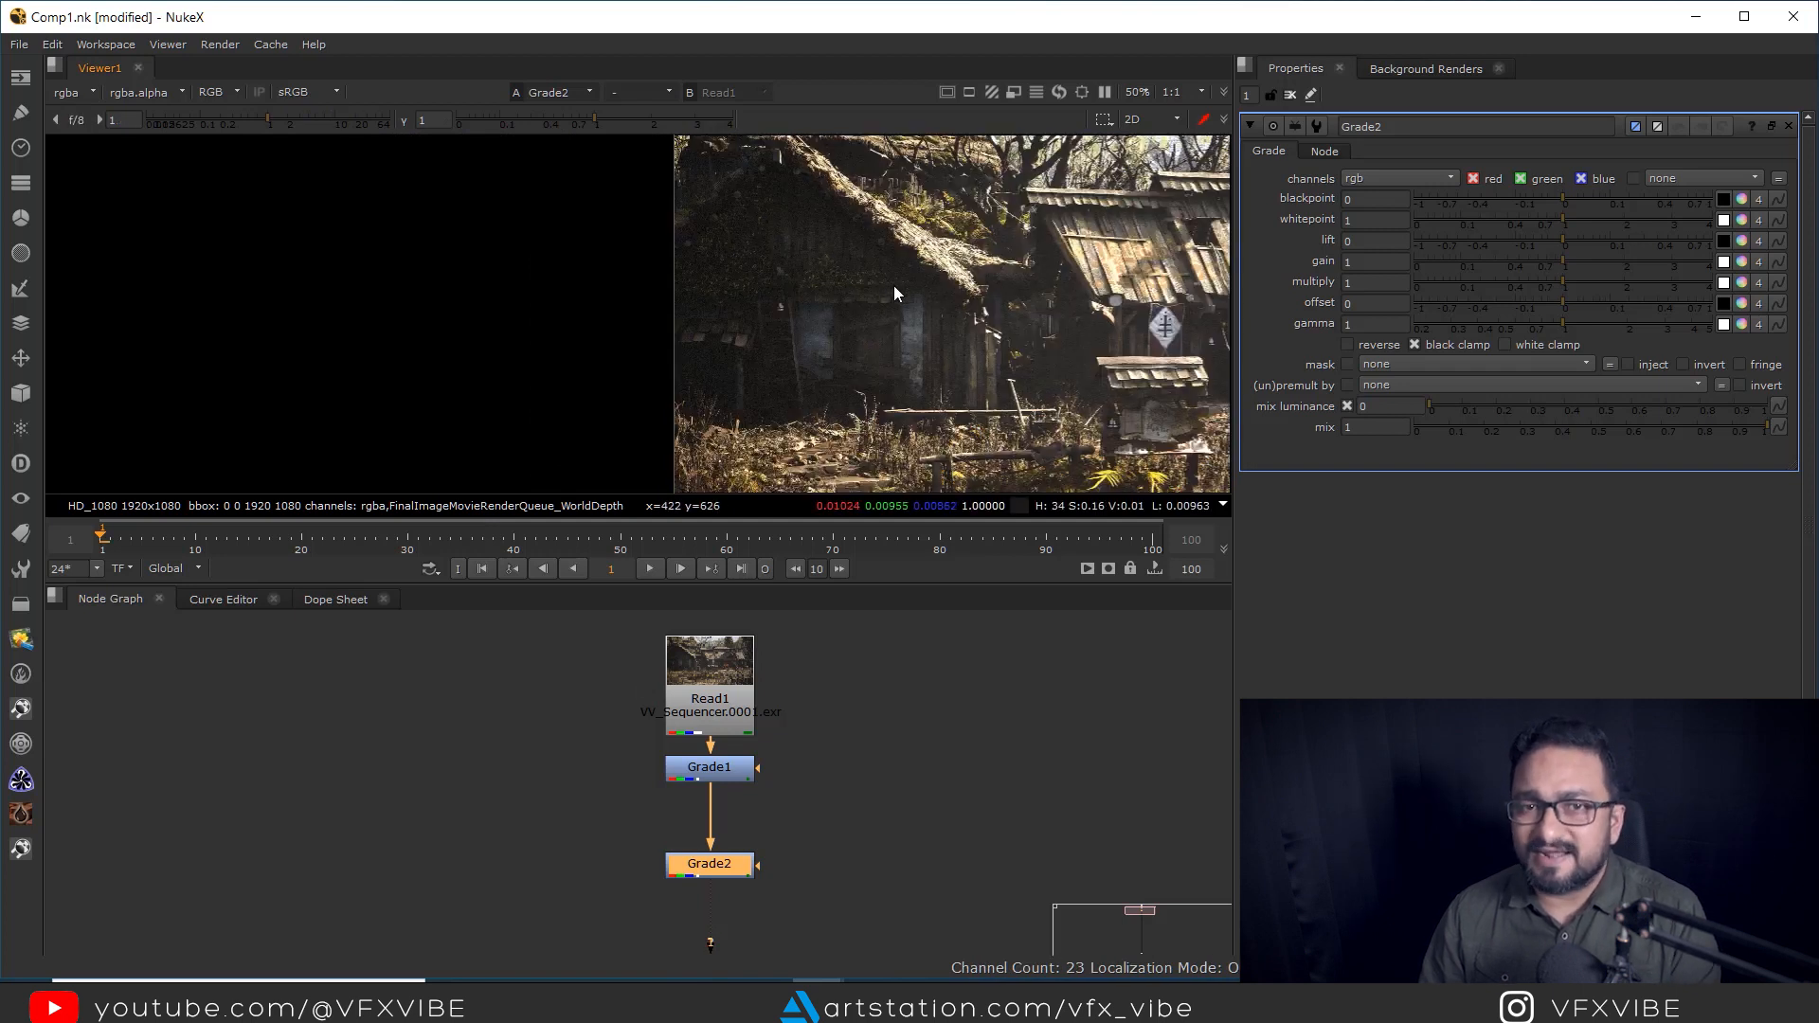
middle_drag(1075, 388, 1126, 355)
scroll(950, 398, down, 1)
middle_drag(680, 357, 826, 362)
scroll(713, 877, up, 2)
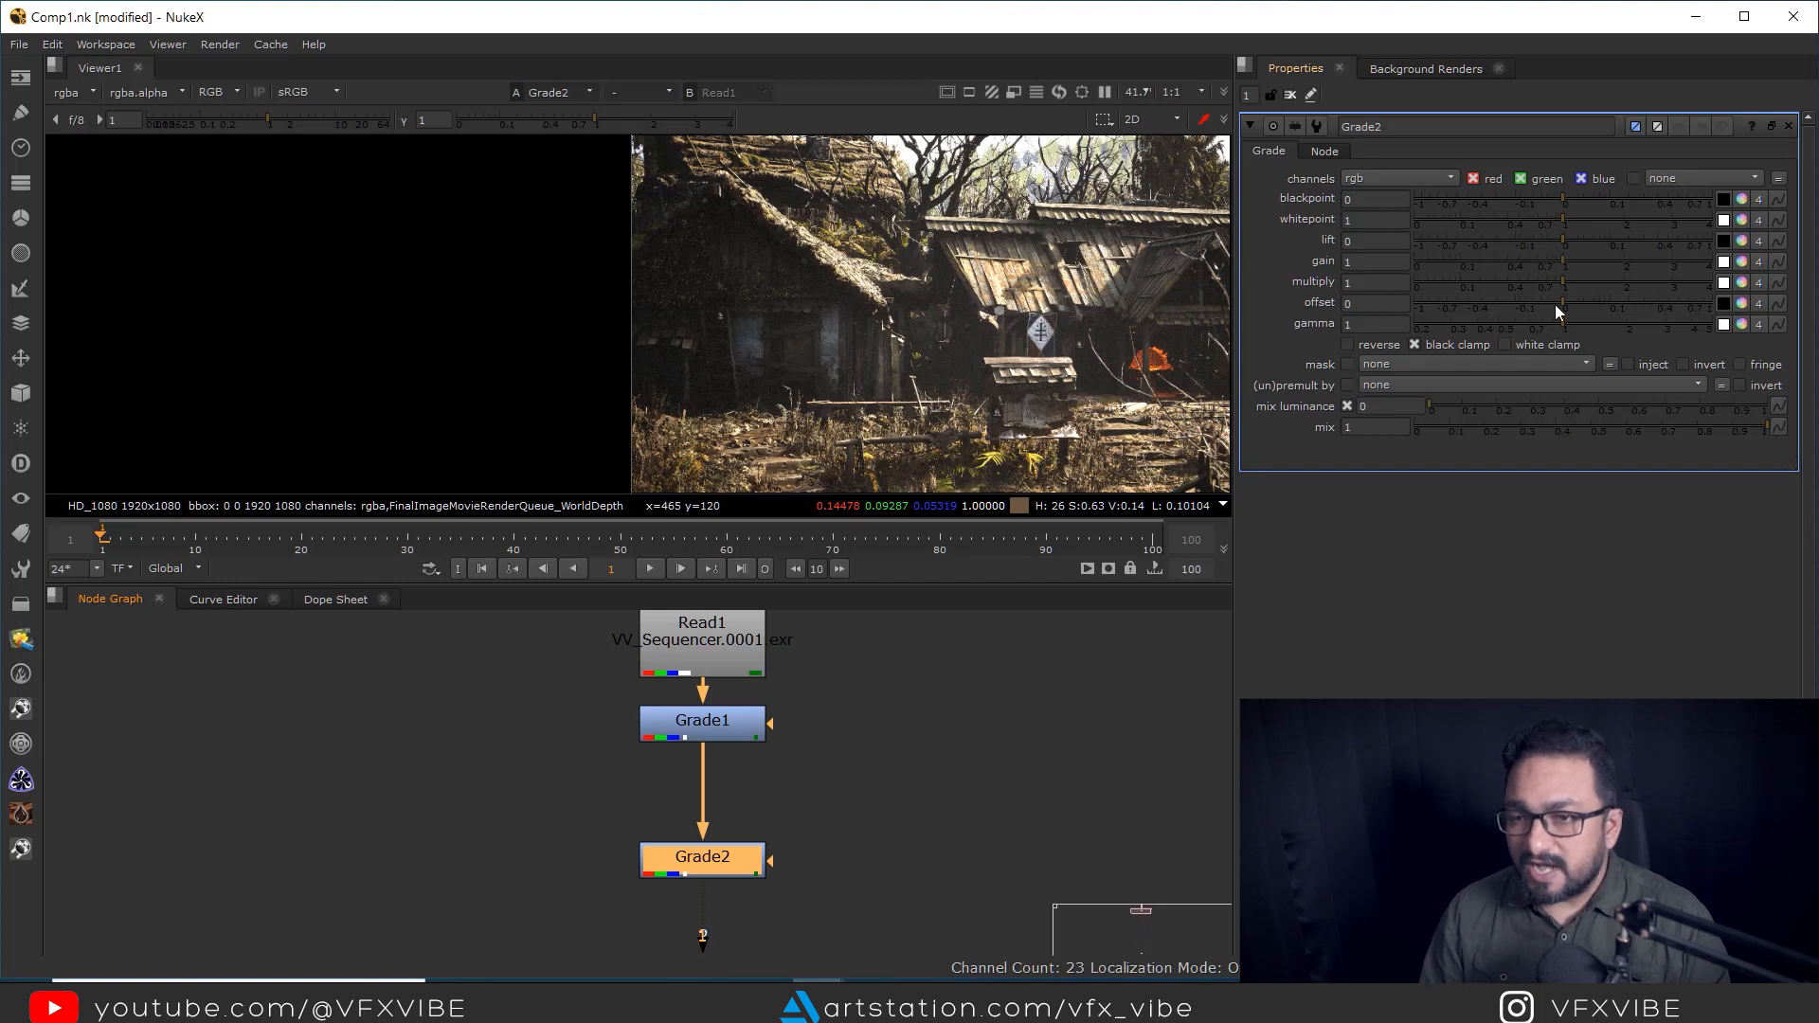
- Open the color picker for Grade2's lift and set its blue value to 0.015
click(1742, 240)
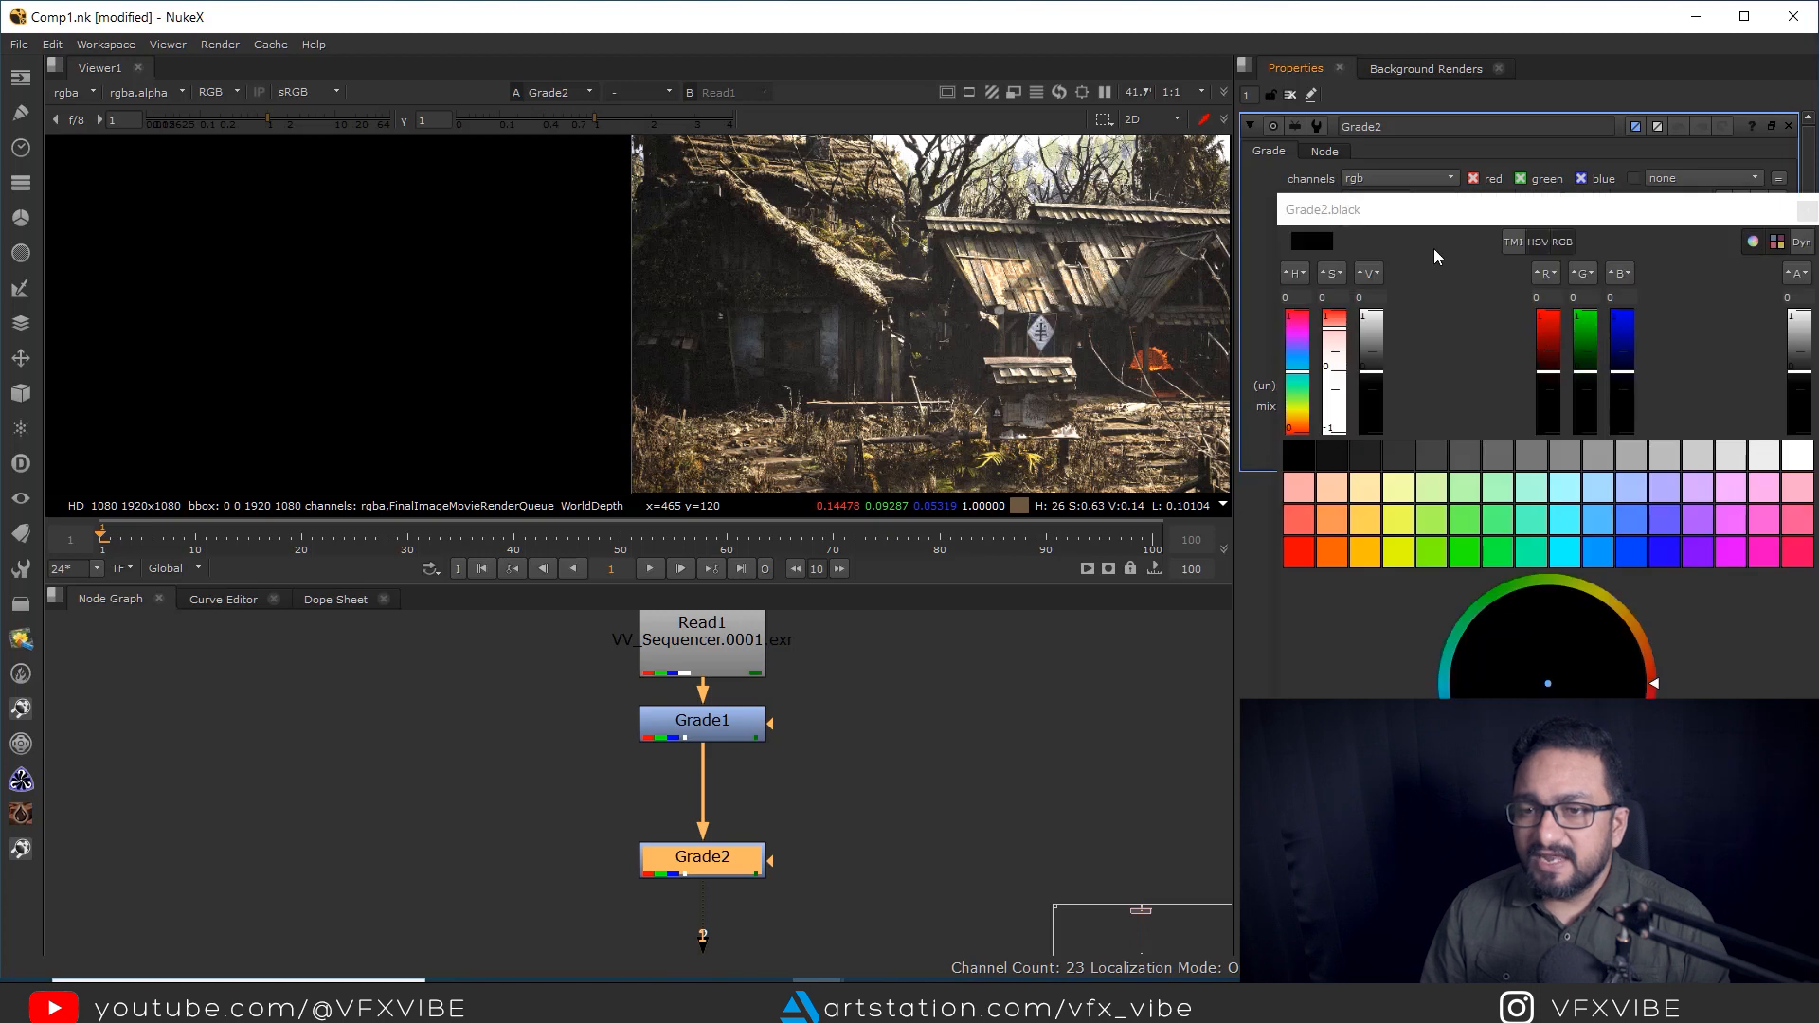
drag(1399, 225, 1128, 228)
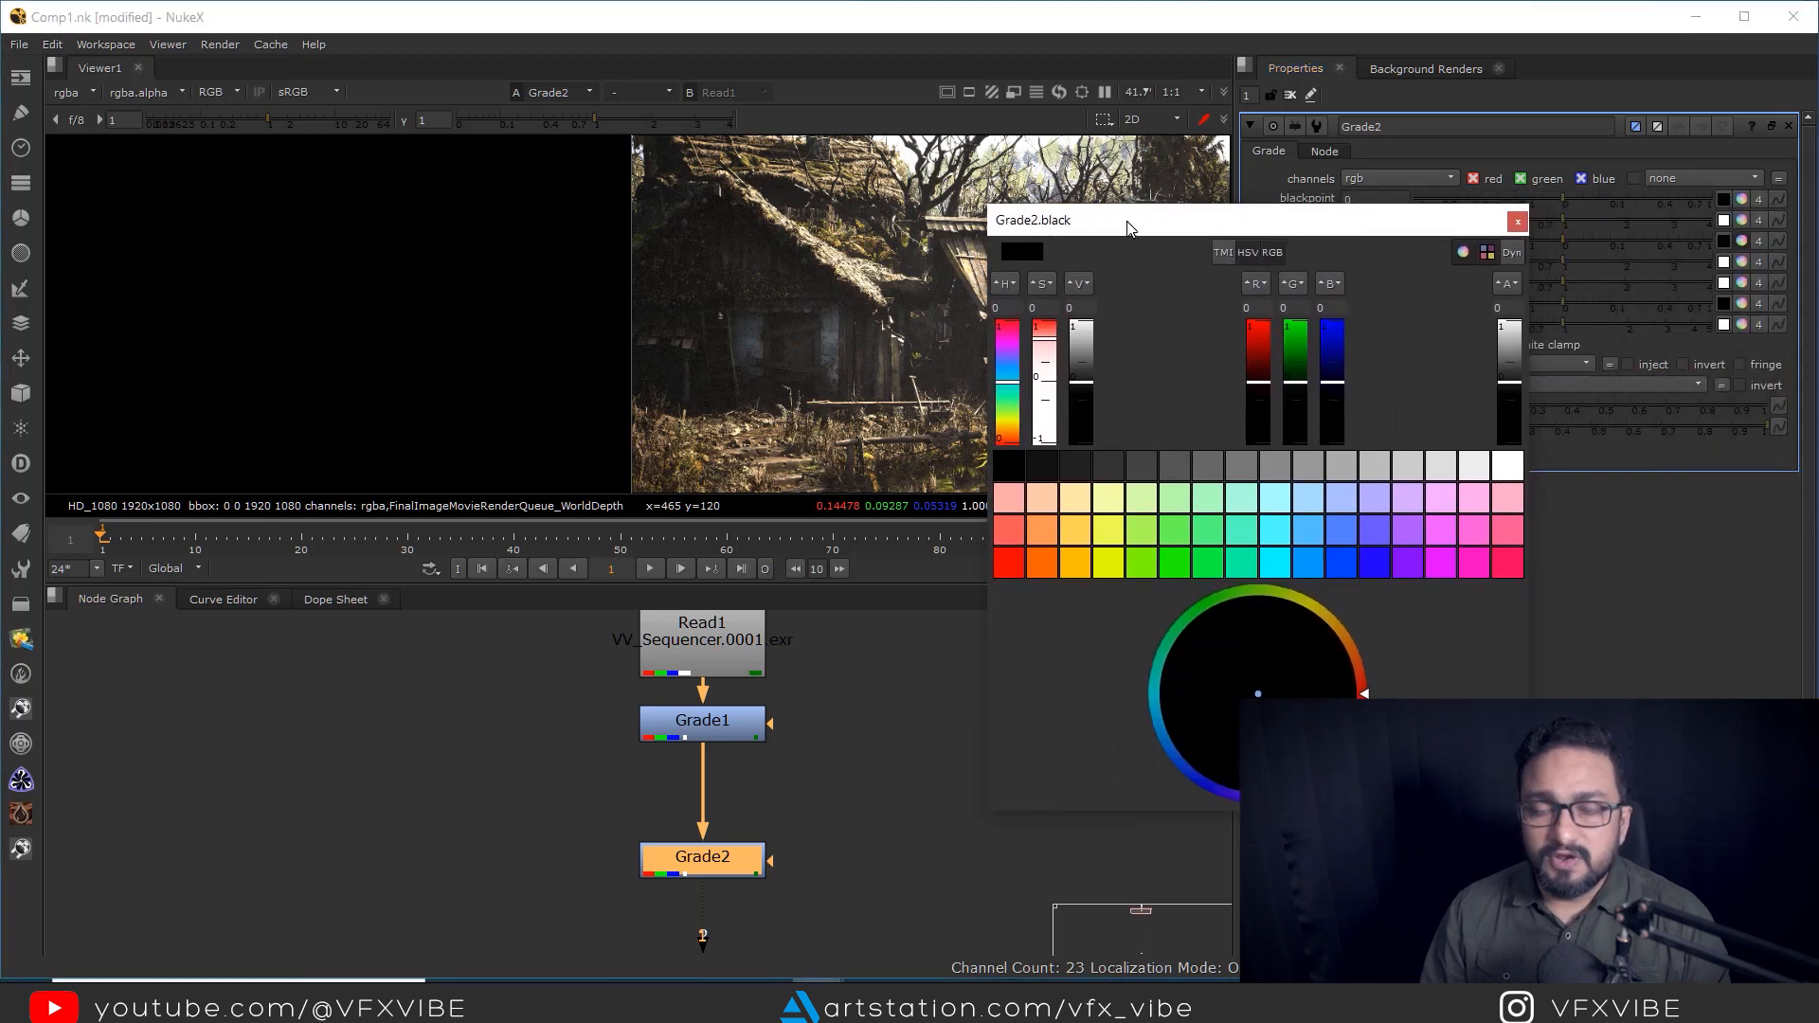
scroll(855, 338, up, 5)
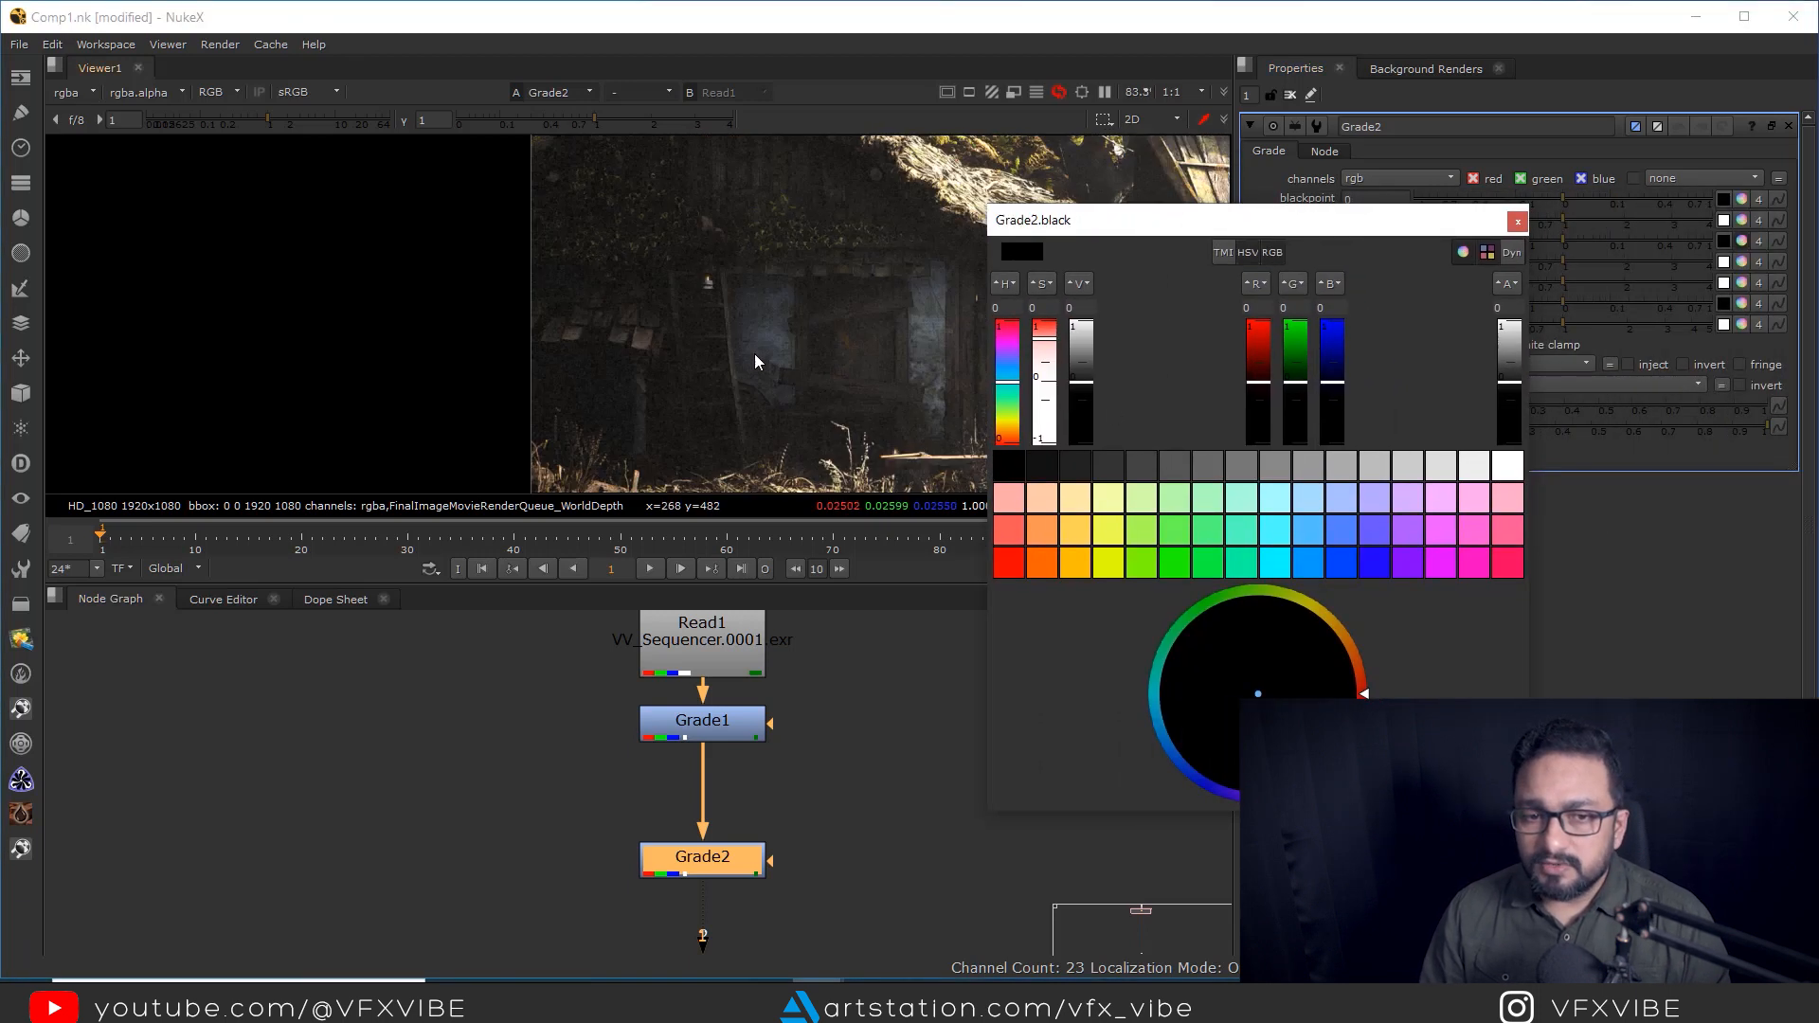
click(1335, 384)
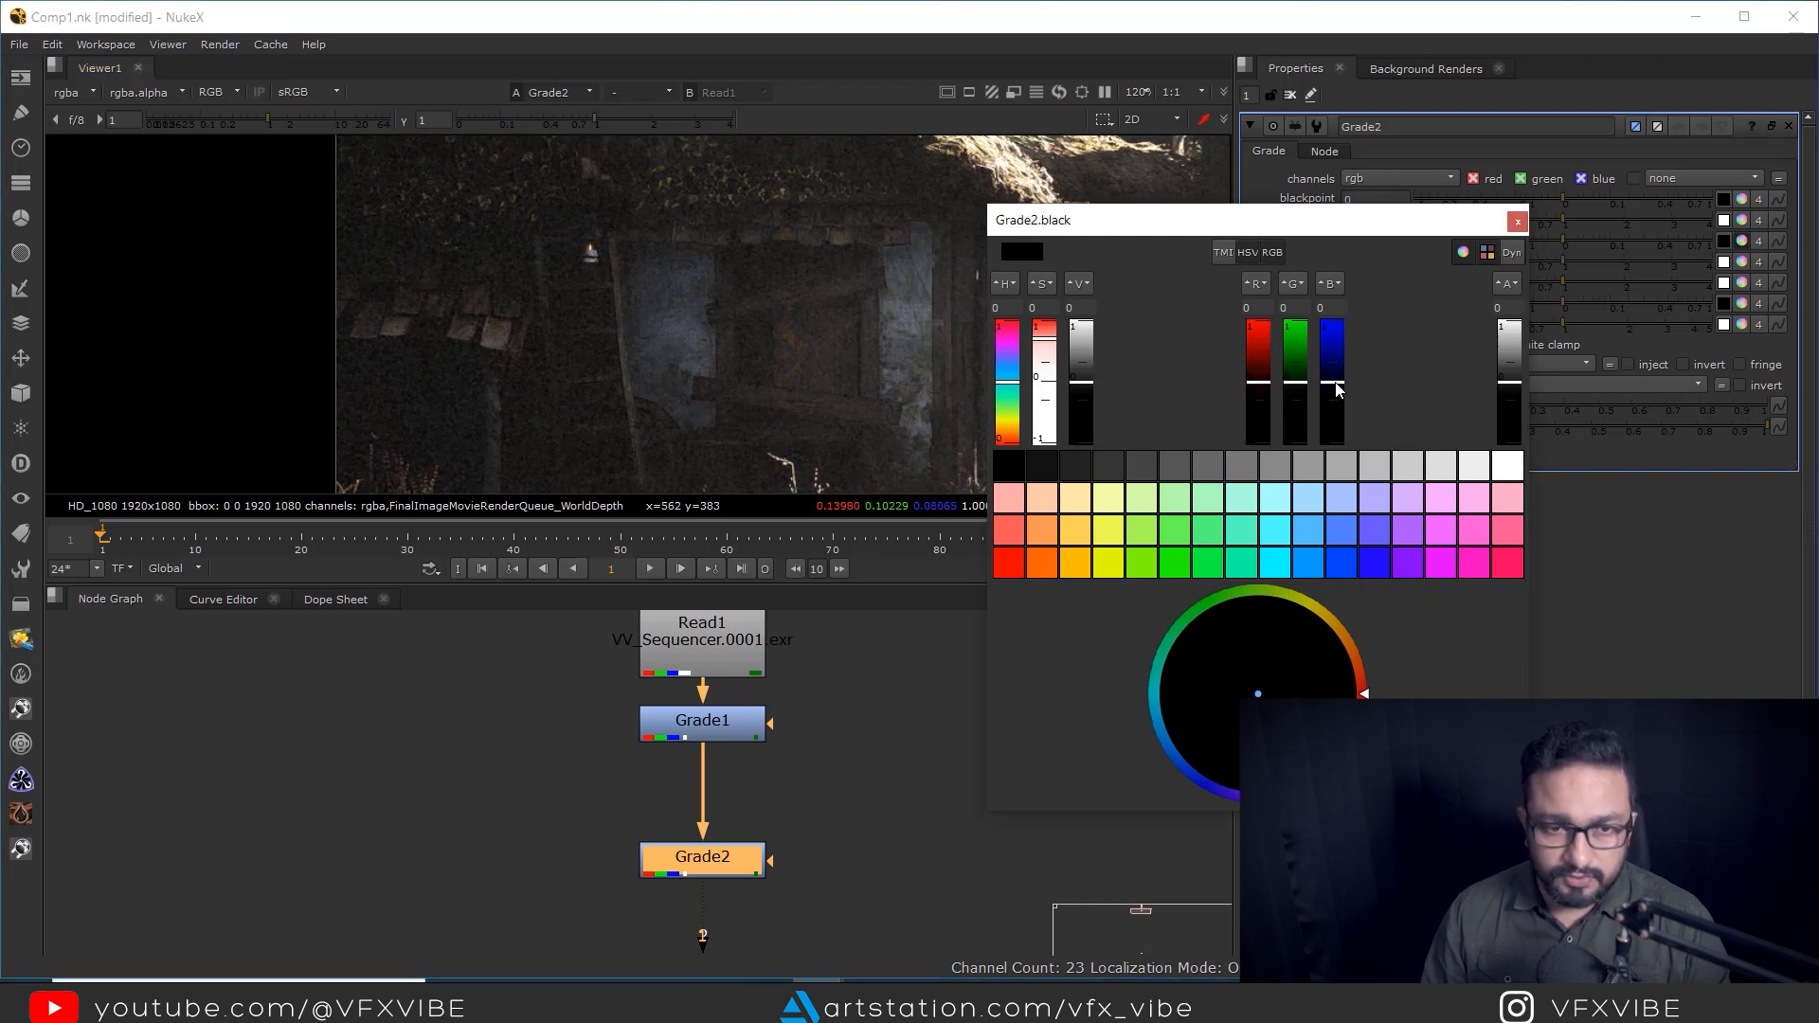
drag(1335, 384, 1337, 381)
- Compare the shadows under the right-hand roof with Grade2 disabled and enabled
middle_drag(756, 352, 555, 108)
scroll(651, 354, down, 4)
middle_drag(977, 369, 591, 441)
scroll(714, 367, up, 6)
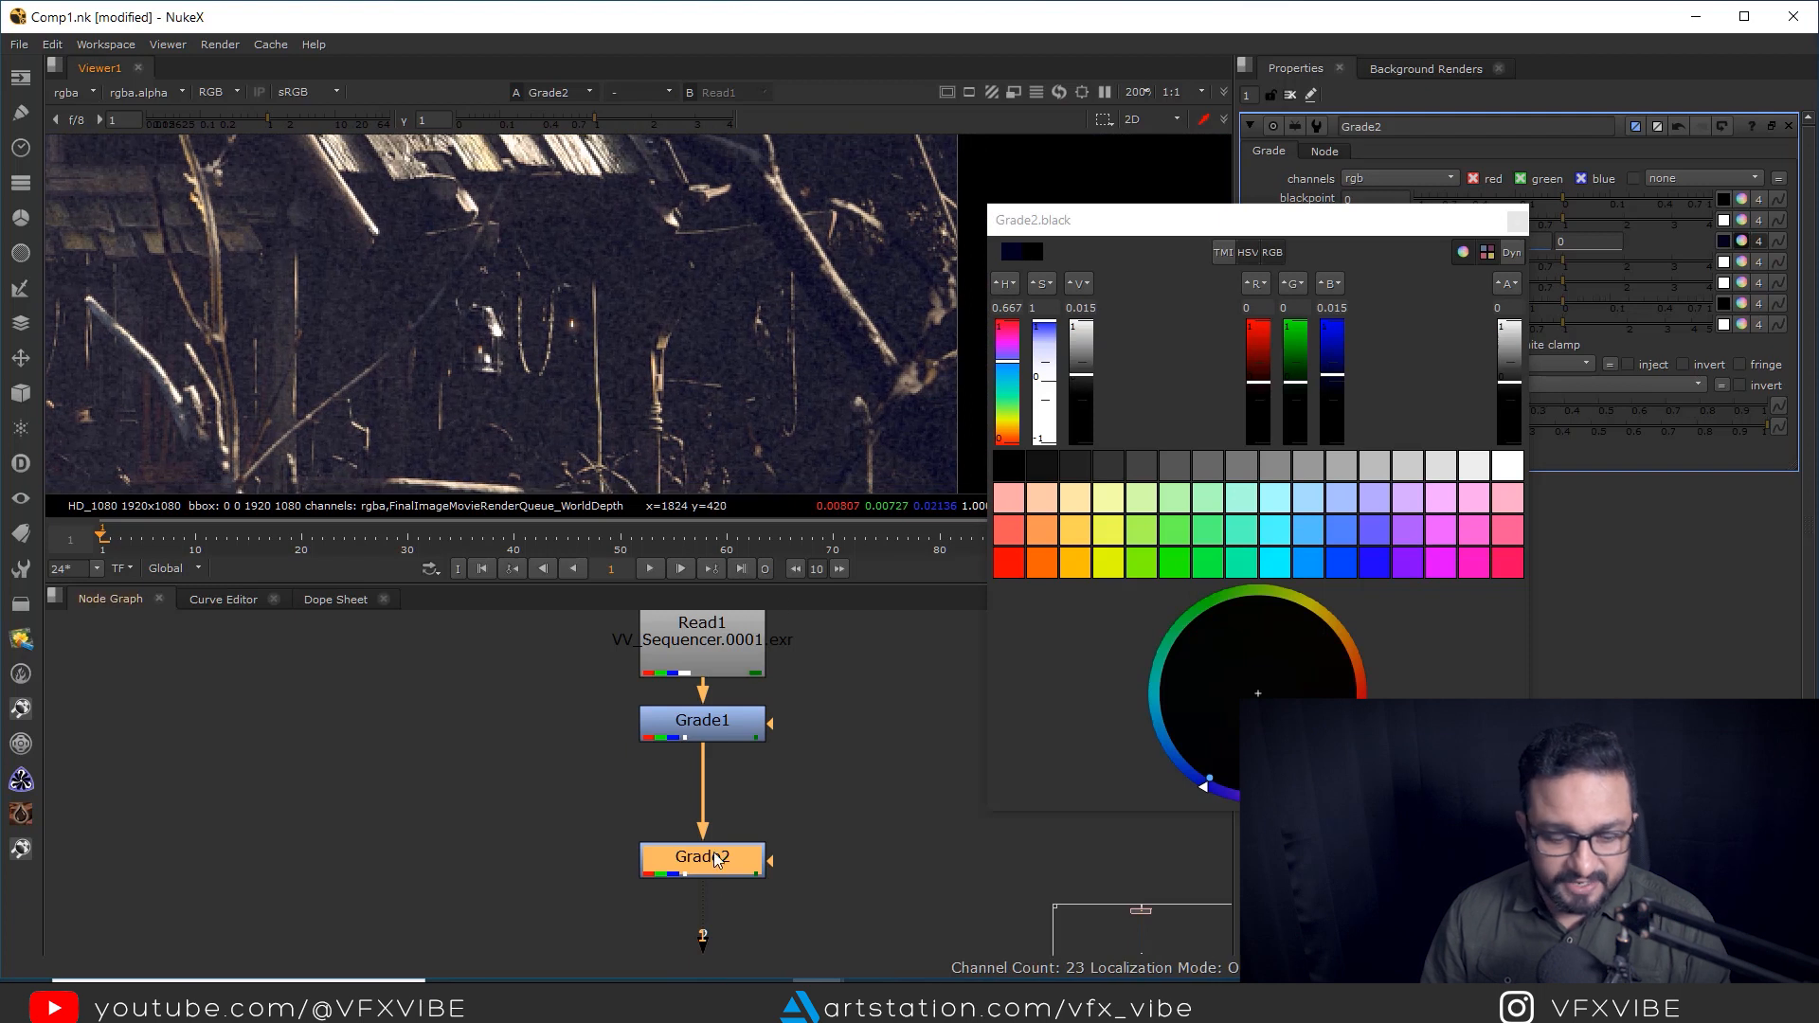
key(d)
key(d)
key(d)
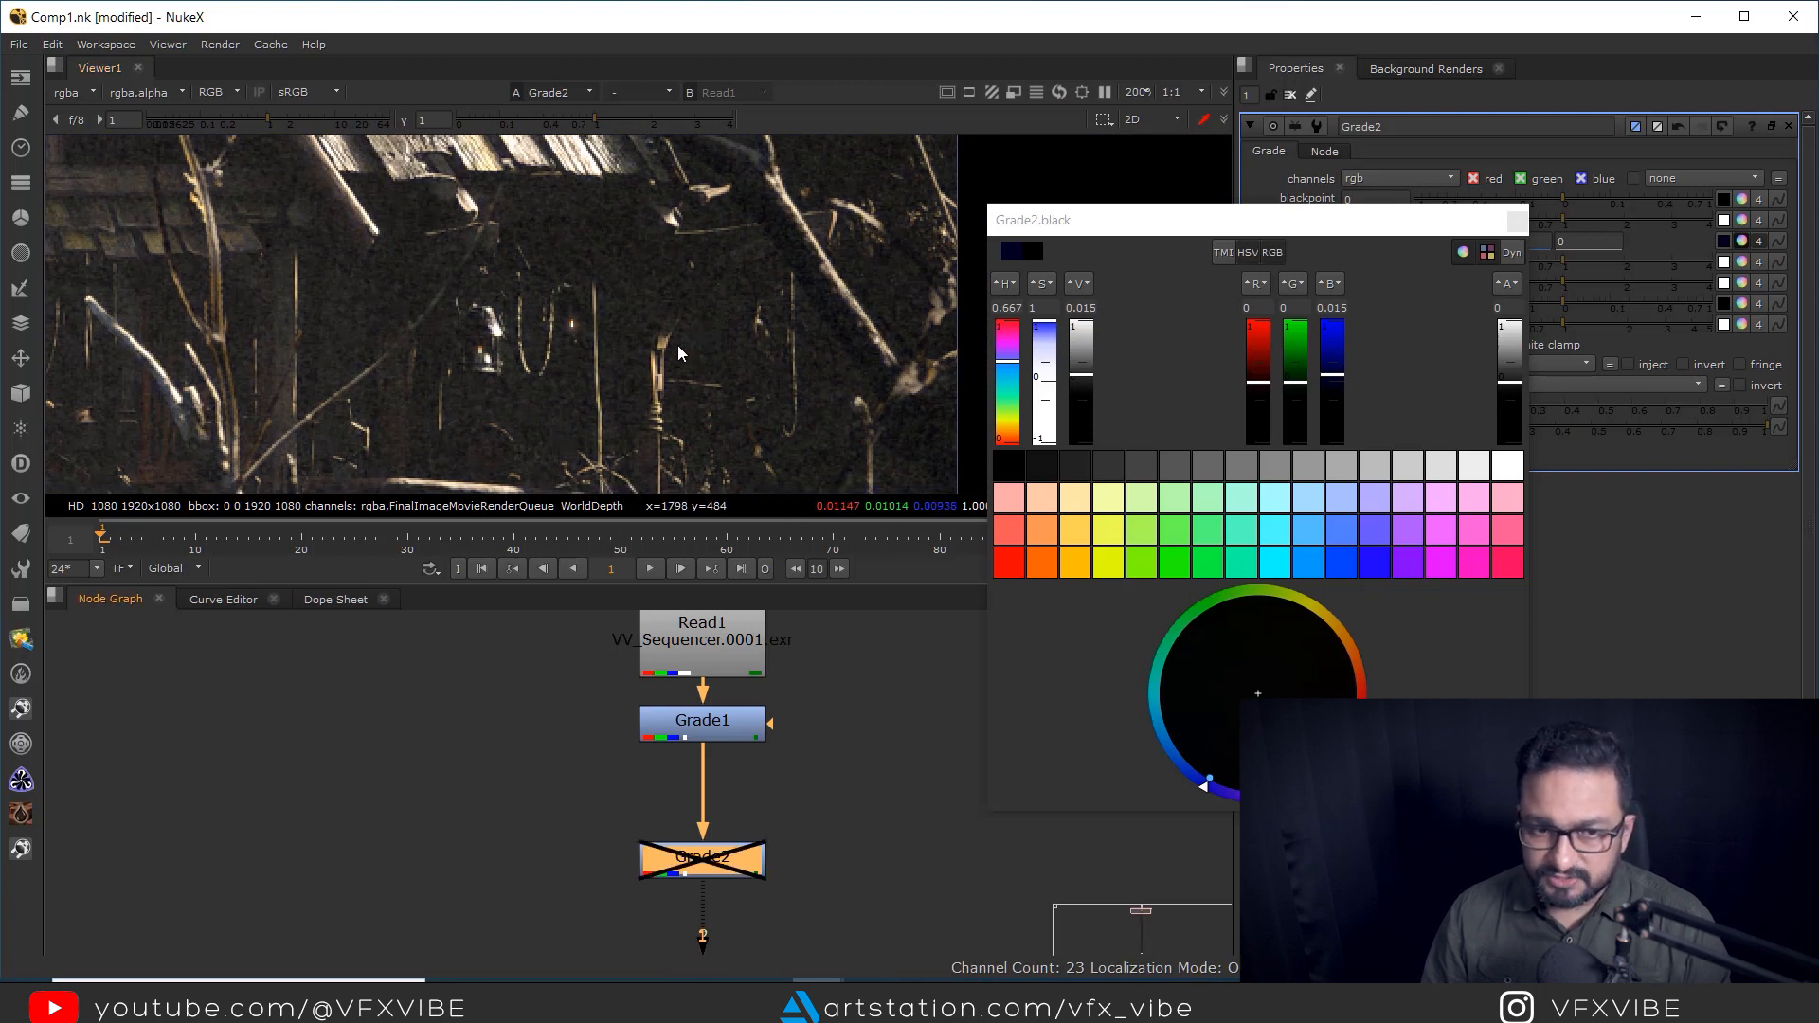
key(d)
- Raise the viewer gain to 3 and examine the shadow tint with Grade2 alternately disabled and enabled
drag(268, 117, 299, 121)
scroll(801, 341, down, 5)
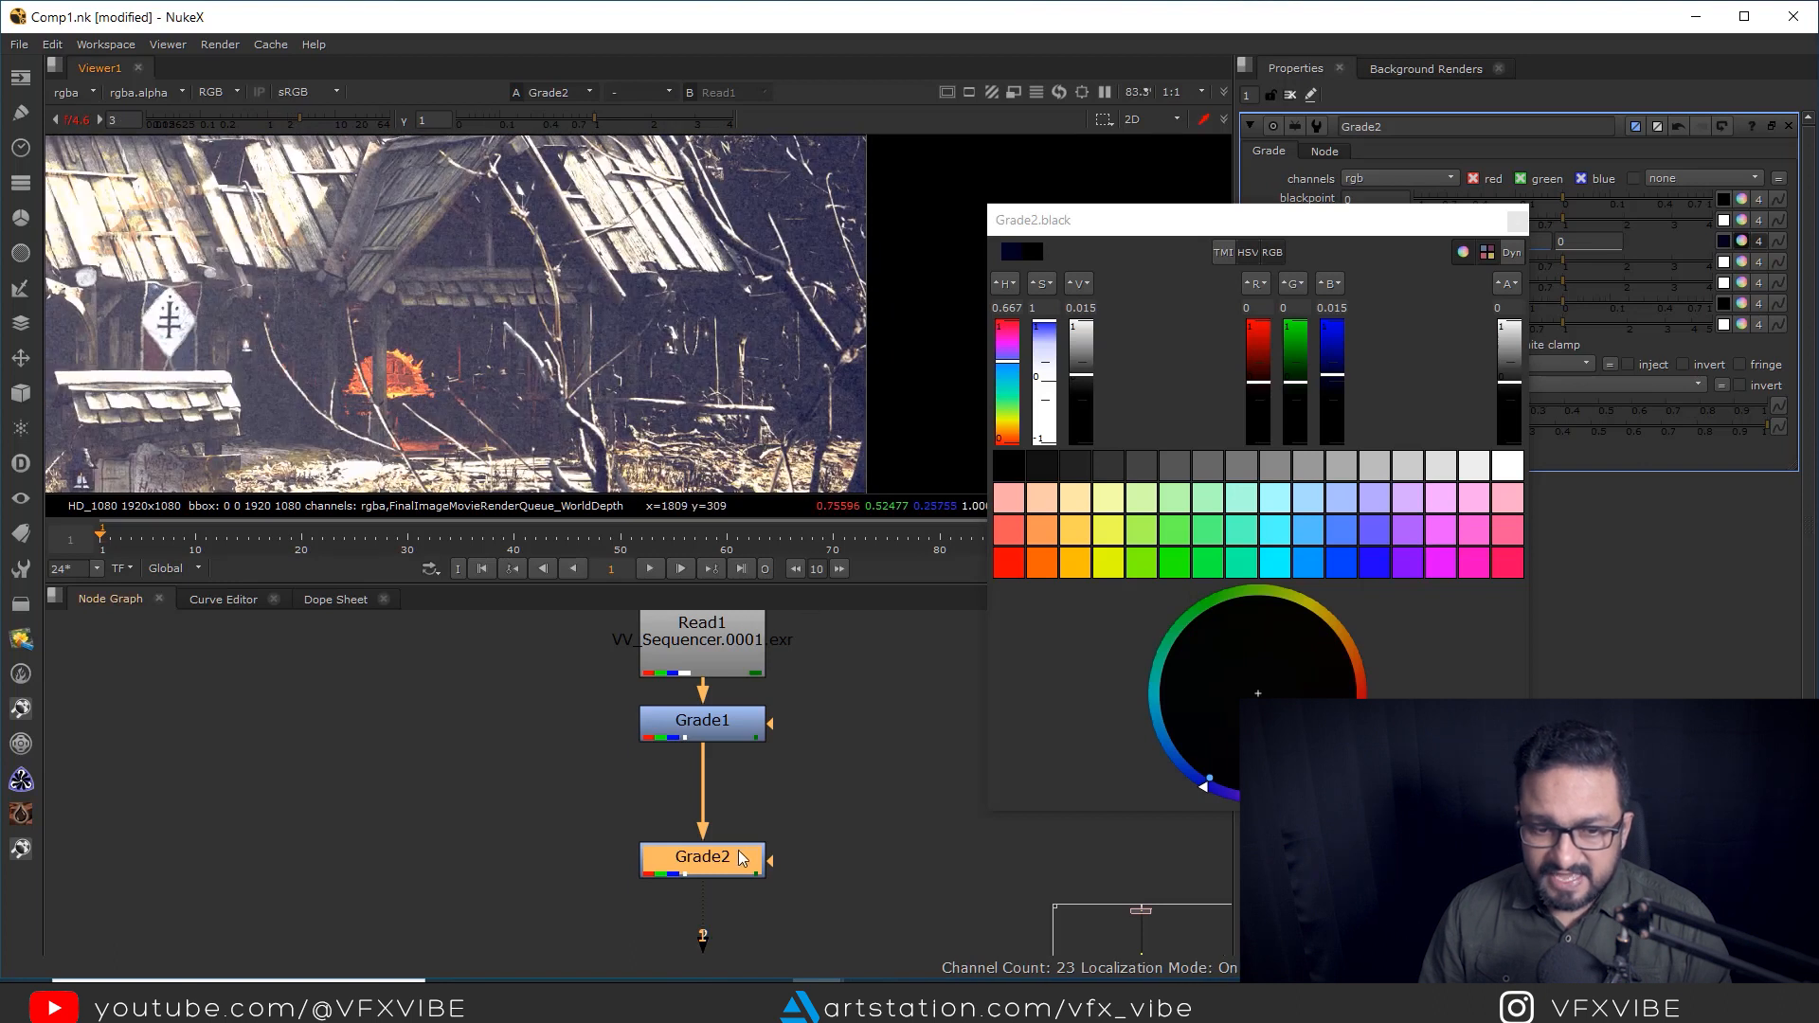
key(d)
key(d)
key(d)
key(d)
key(d)
middle_drag(666, 392, 727, 473)
key(d)
middle_drag(878, 163, 856, 271)
key(d)
key(d)
scroll(975, 455, up, 4)
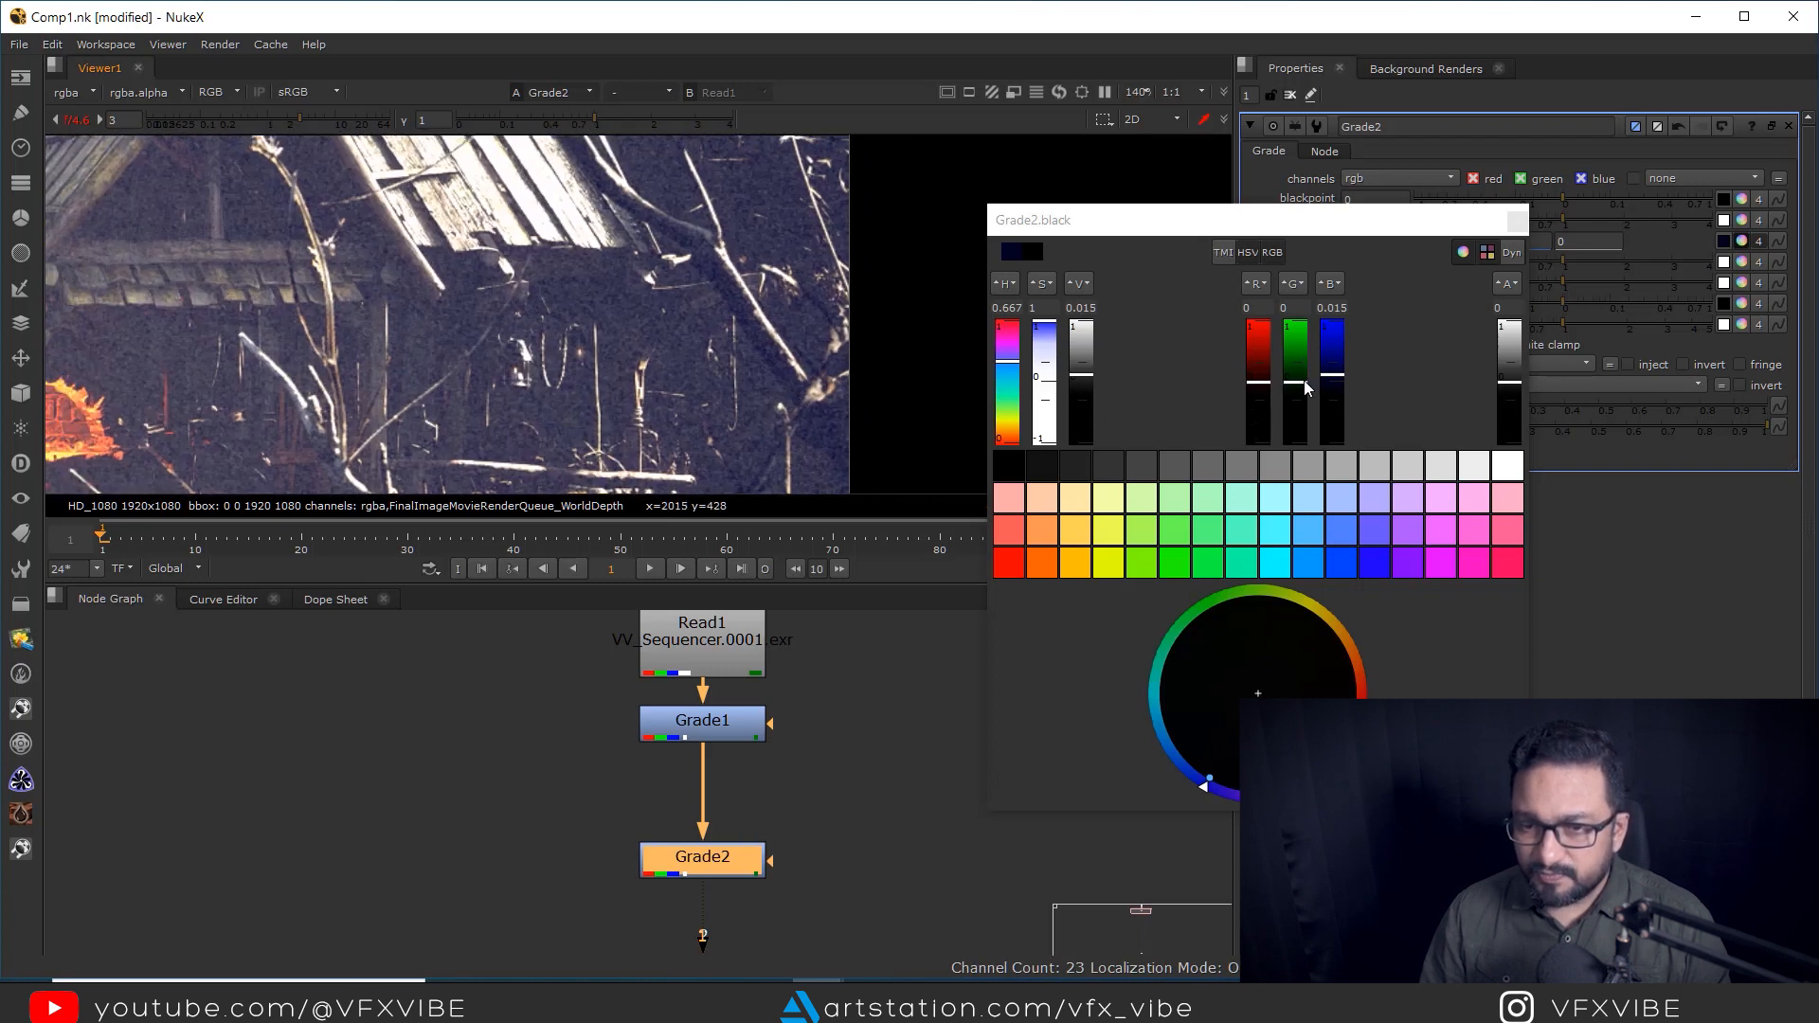
- Set the green value of Grade2's lift to 0.001 and check the shadows with the node disabled and enabled
drag(1301, 395, 1301, 388)
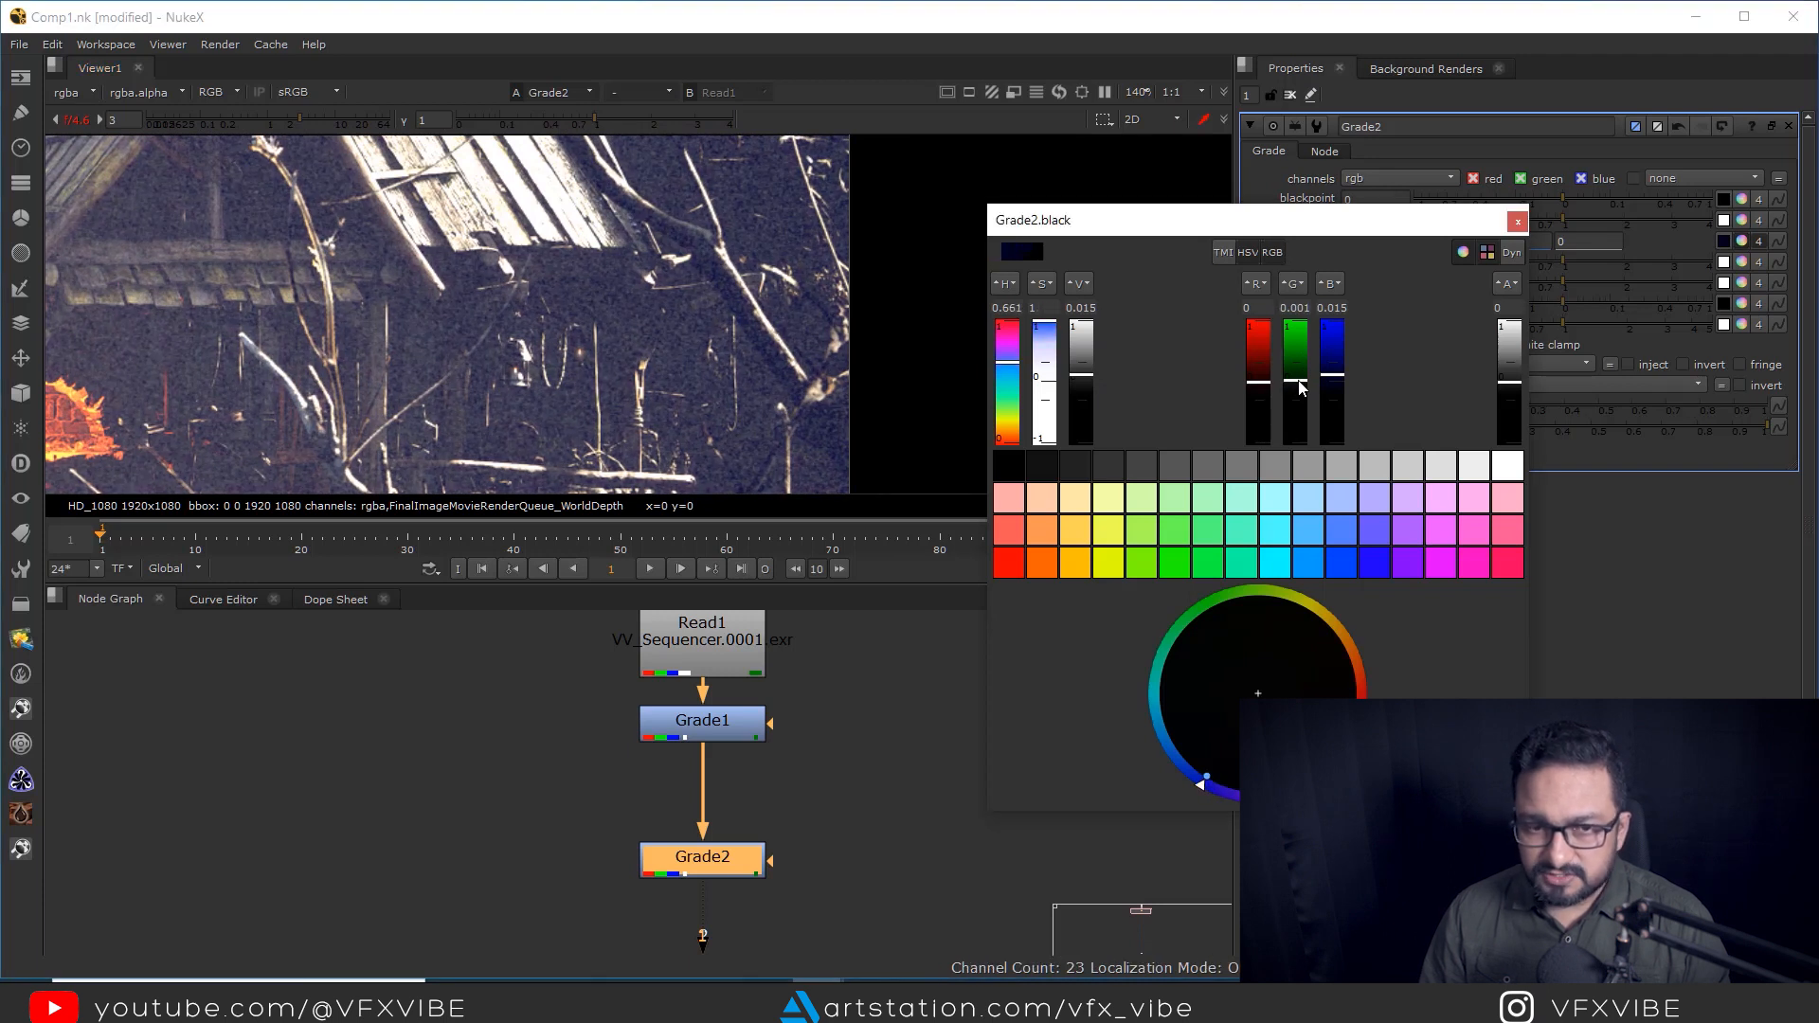
click(726, 858)
key(d)
key(d)
- Reset the viewer gain to 1 and raise the overall value of Grade2's lift color to 0.02
click(270, 120)
scroll(637, 413, down, 3)
middle_drag(636, 405, 1192, 388)
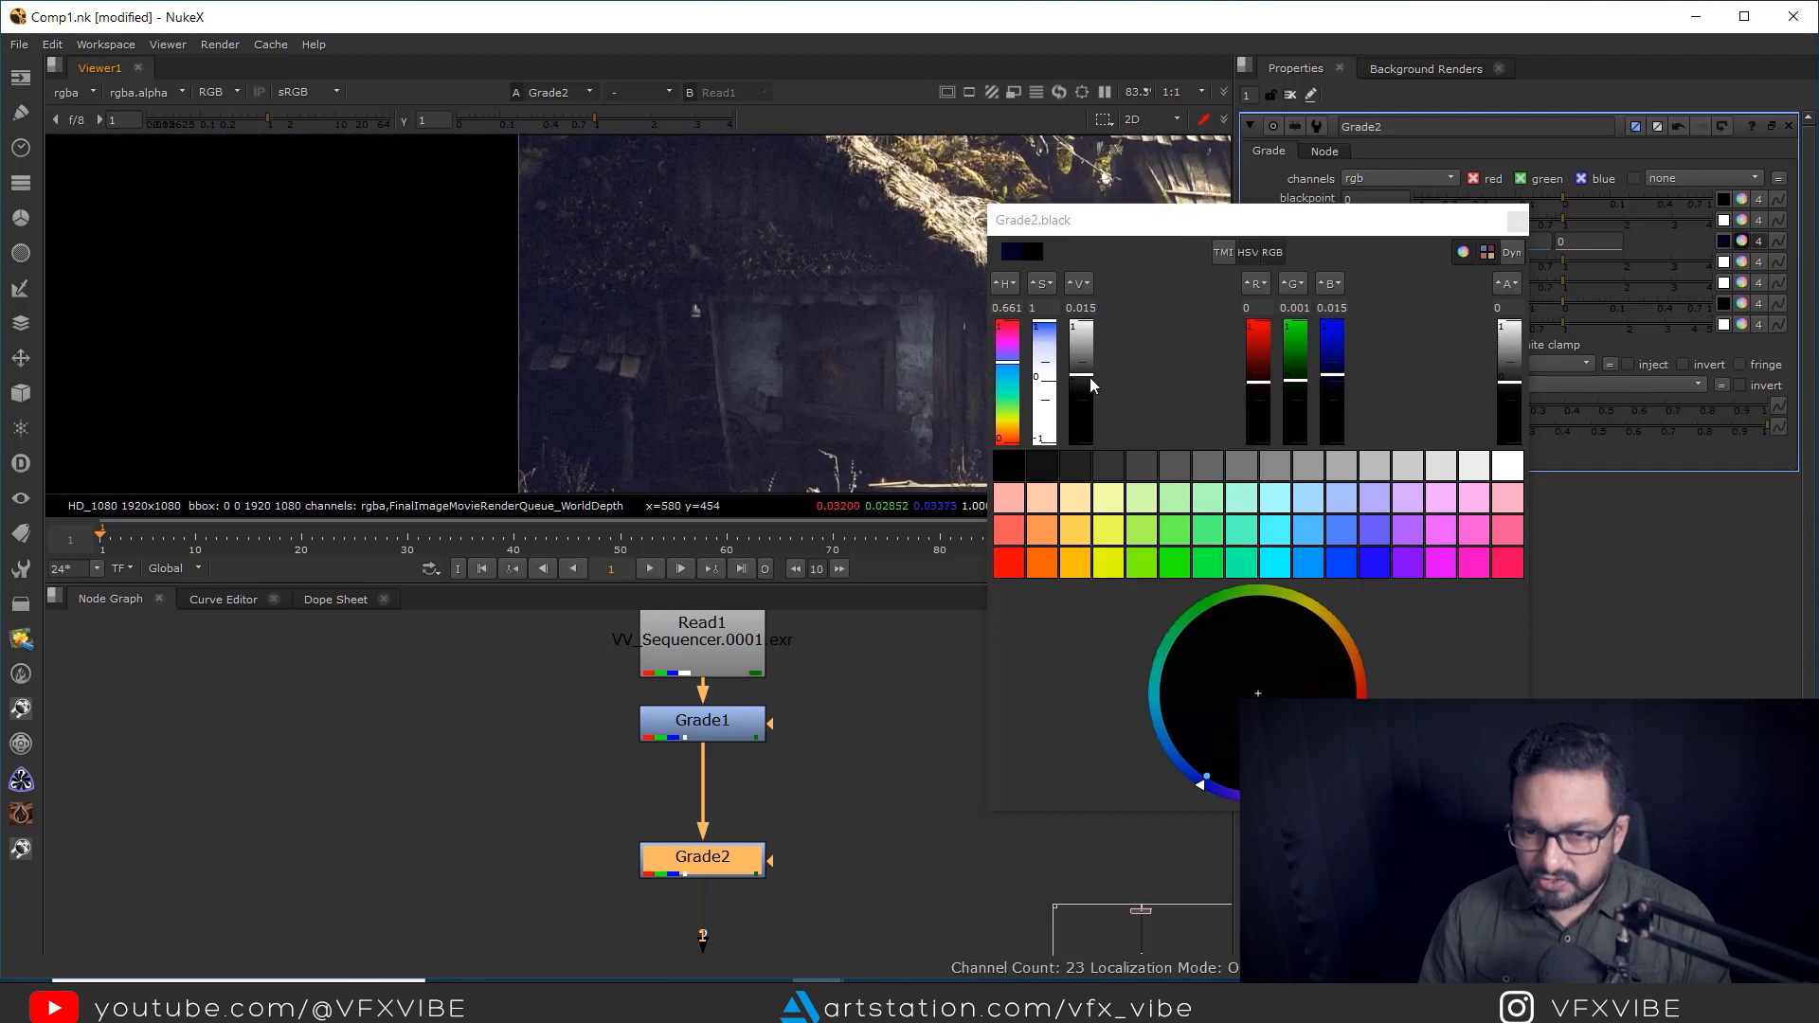
drag(1080, 382, 1081, 382)
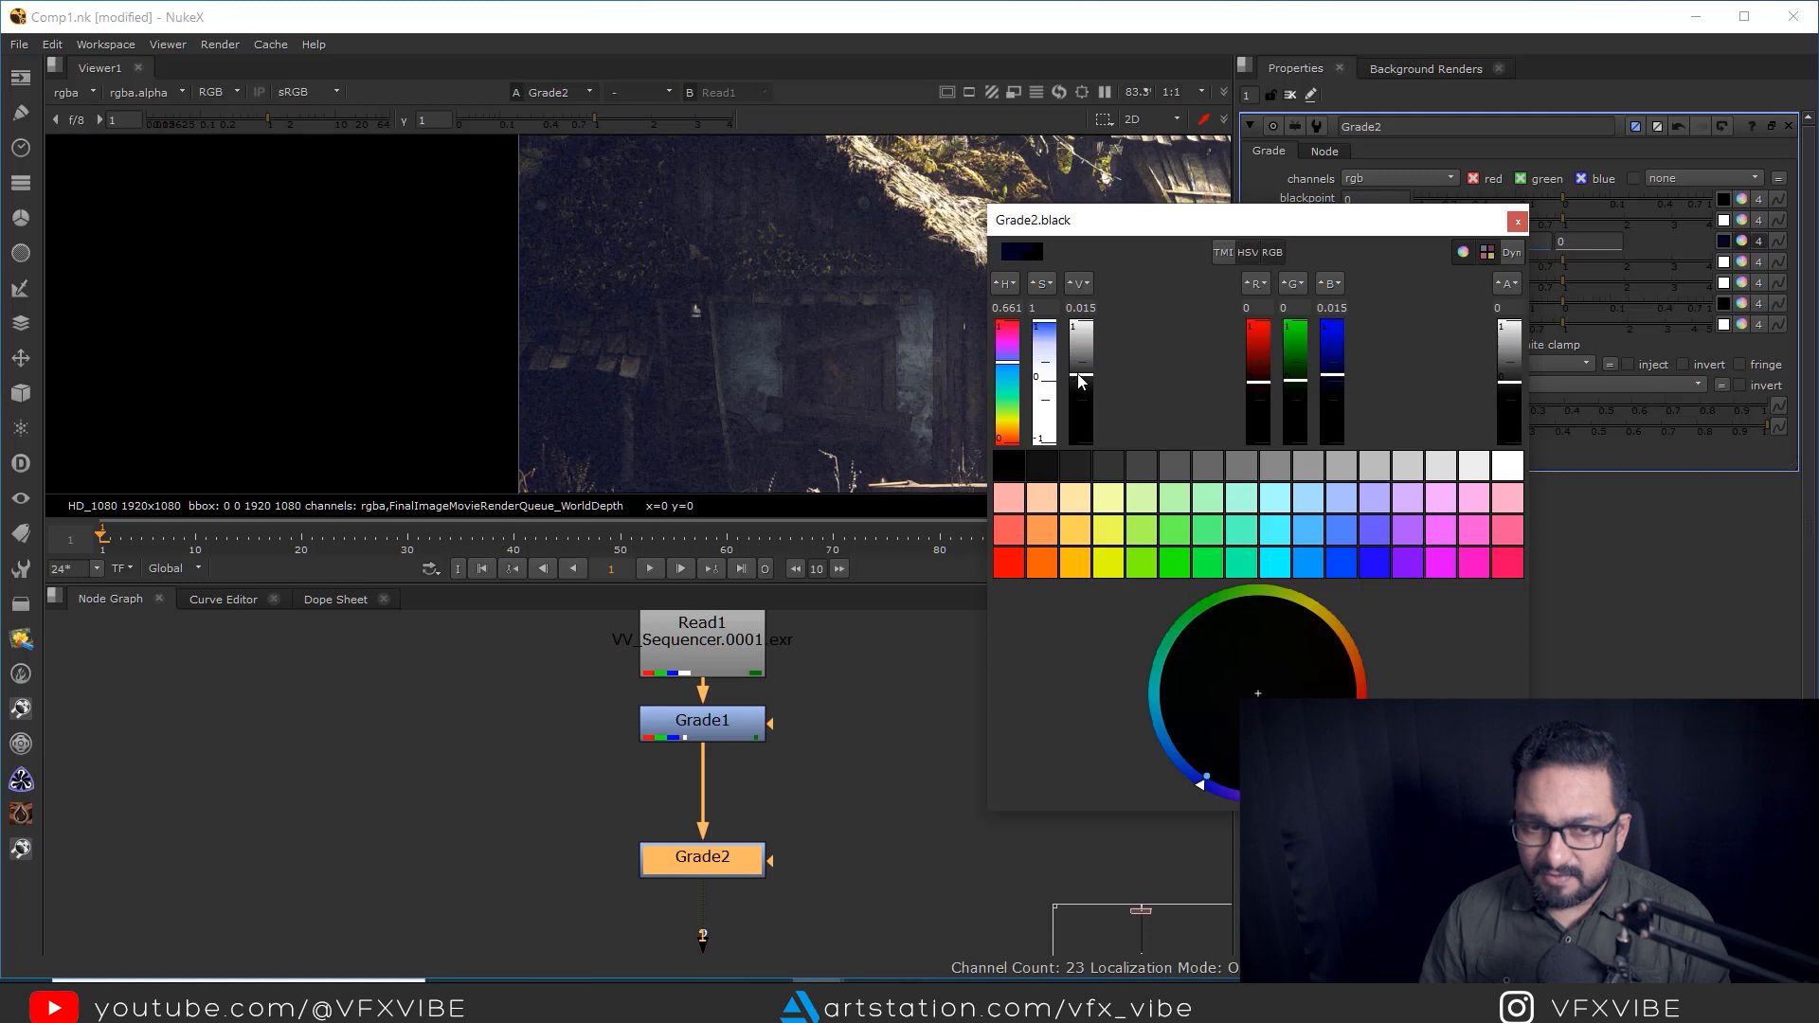
- Compare the whole image with Grade2 disabled and enabled, and close the lift color picker
scroll(690, 379, down, 3)
middle_drag(696, 383, 299, 368)
middle_drag(879, 392, 980, 393)
key(d)
key(d)
key(d)
key(d)
key(d)
key(d)
key(d)
middle_drag(473, 436, 640, 436)
key(d)
key(d)
key(d)
key(d)
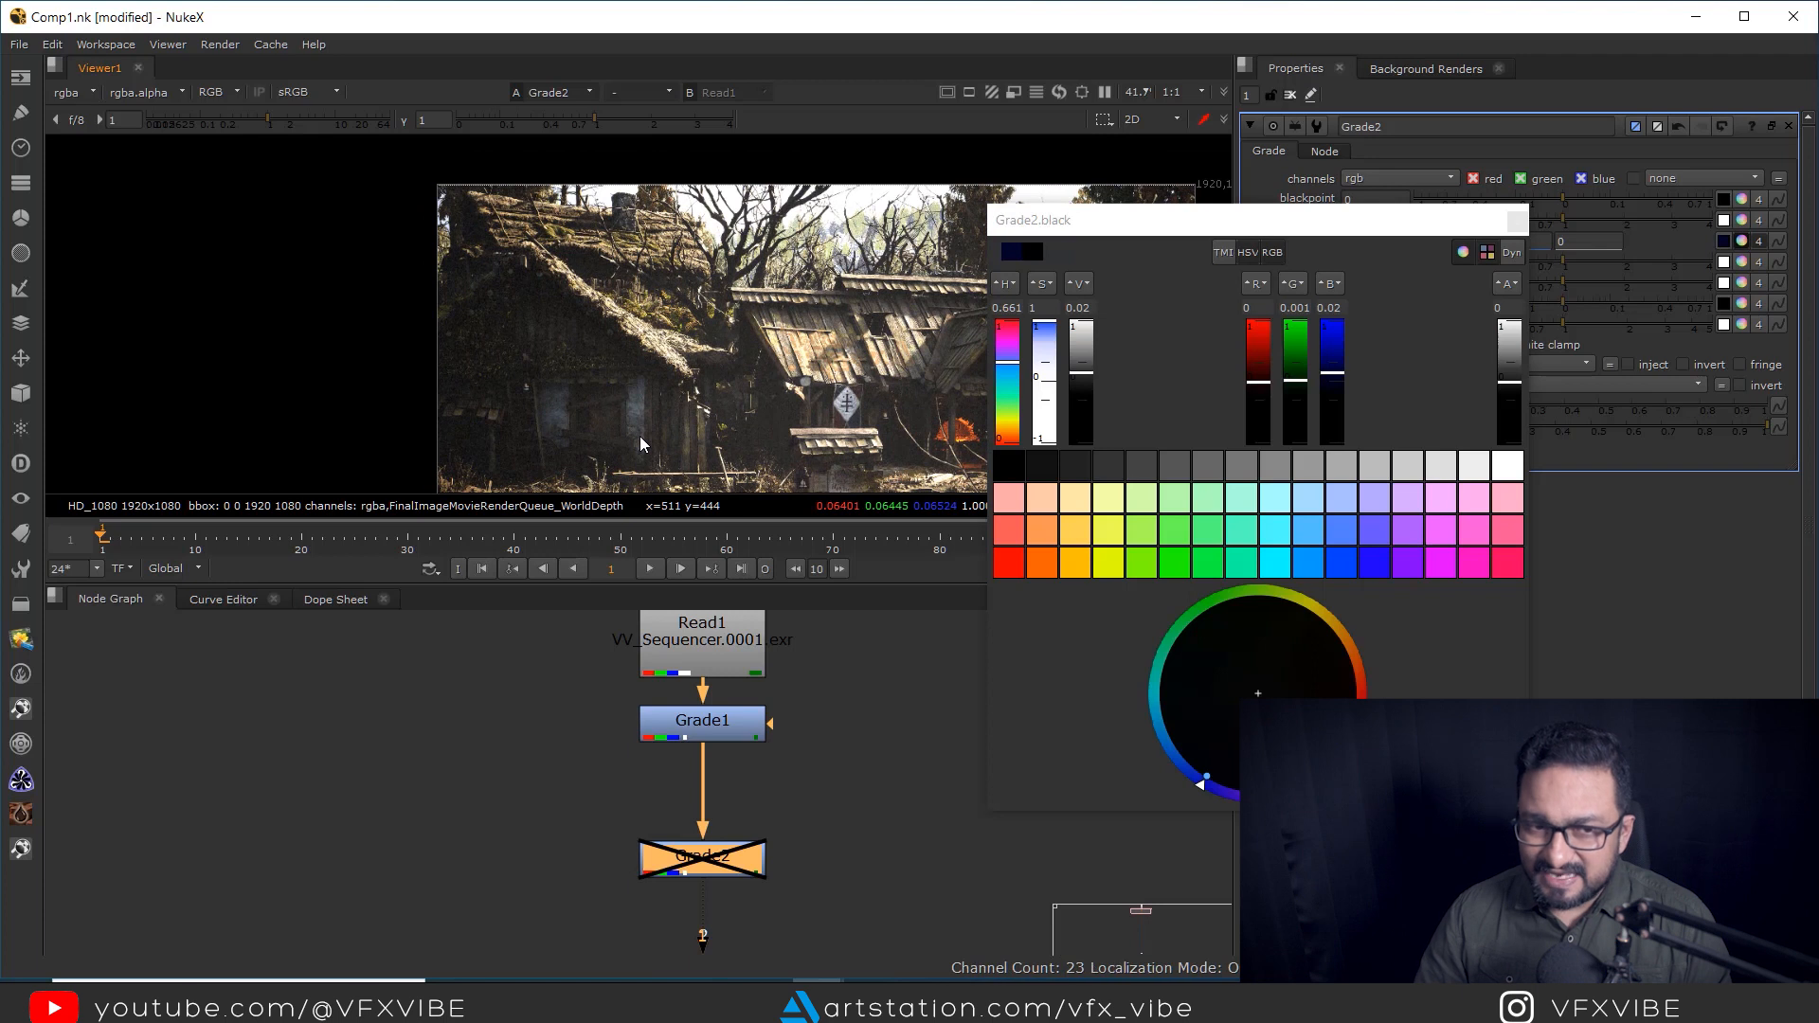
key(d)
click(1517, 221)
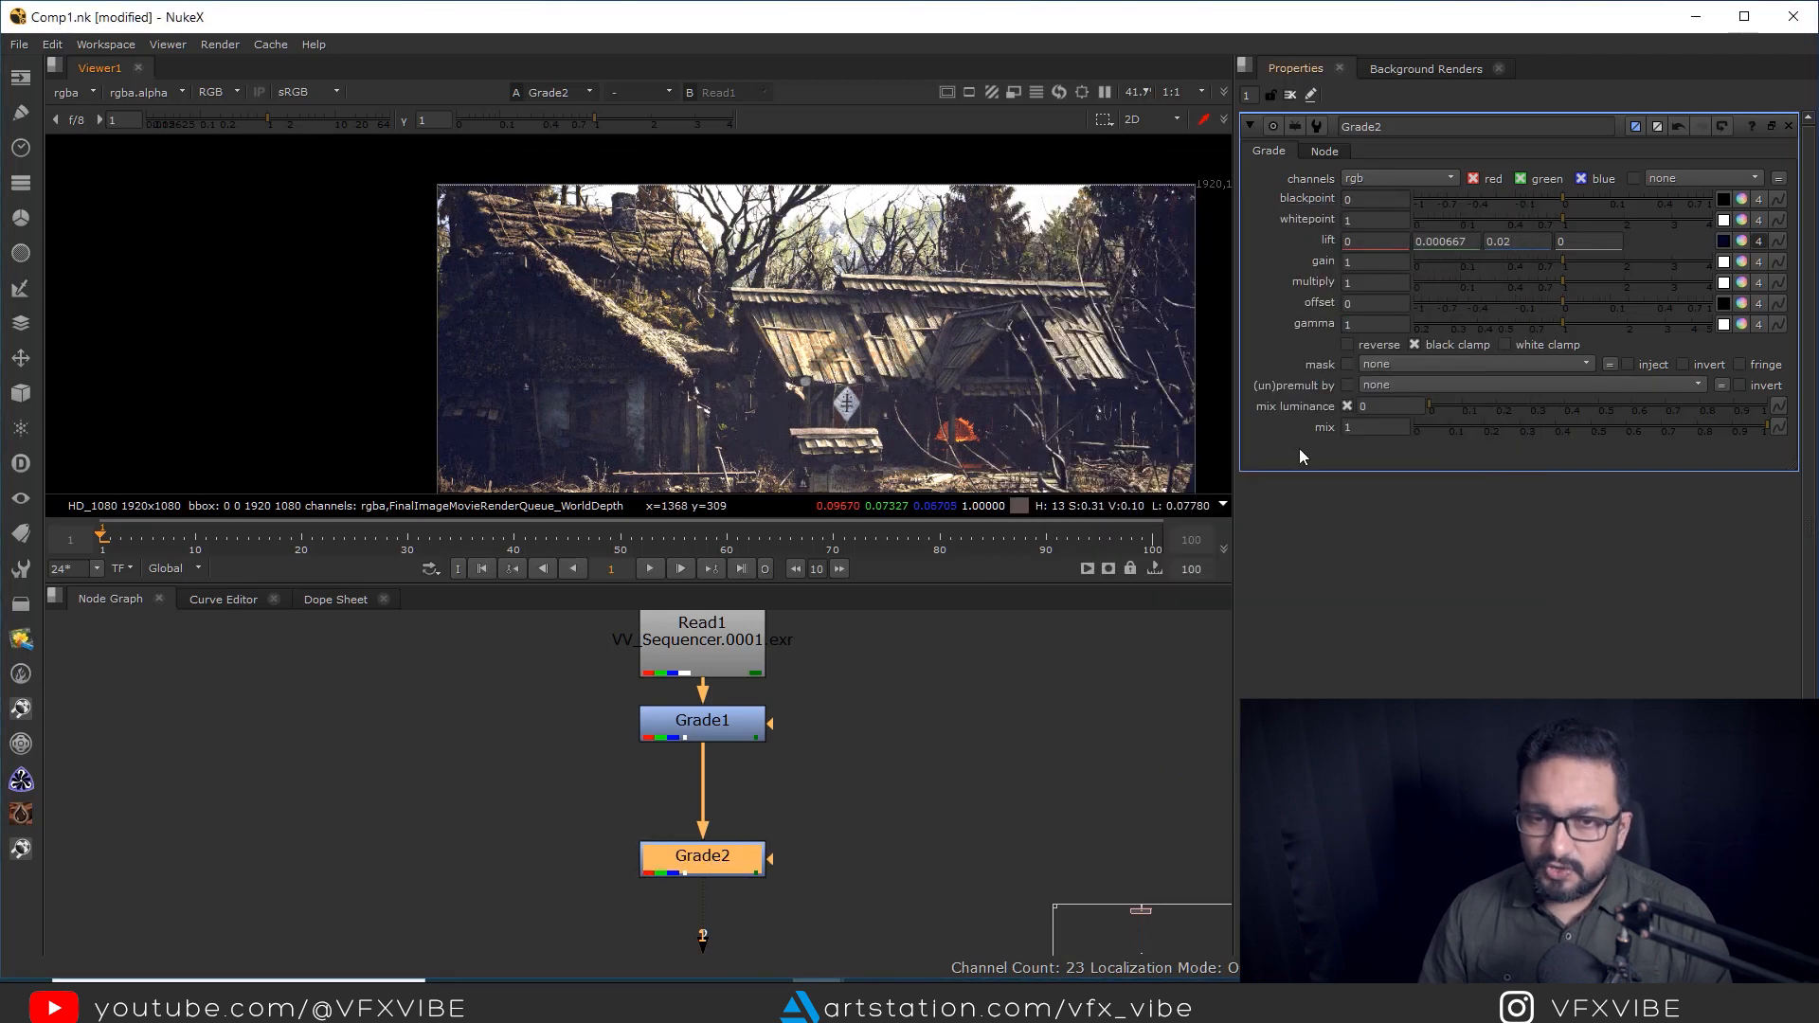
- Tint Grade2's gain toward warm orange, with red 1, green 0.846 and blue 0.785
scroll(793, 855, down, 3)
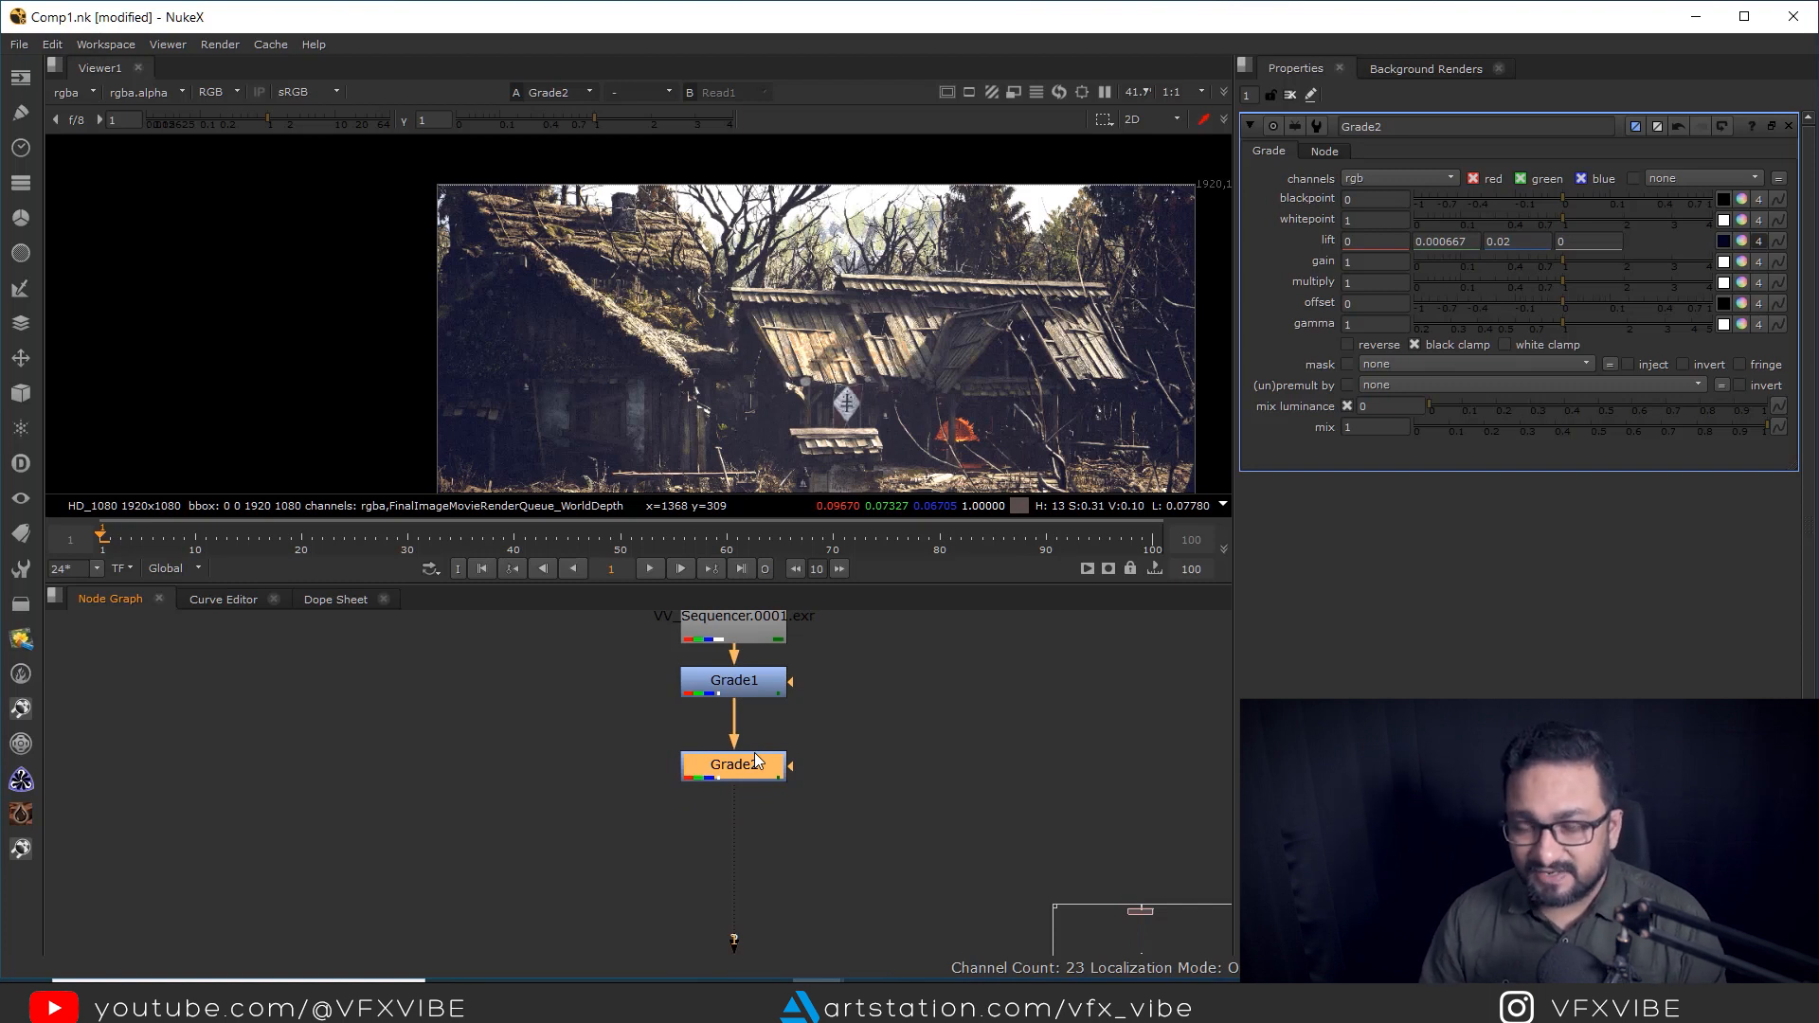
click(1744, 263)
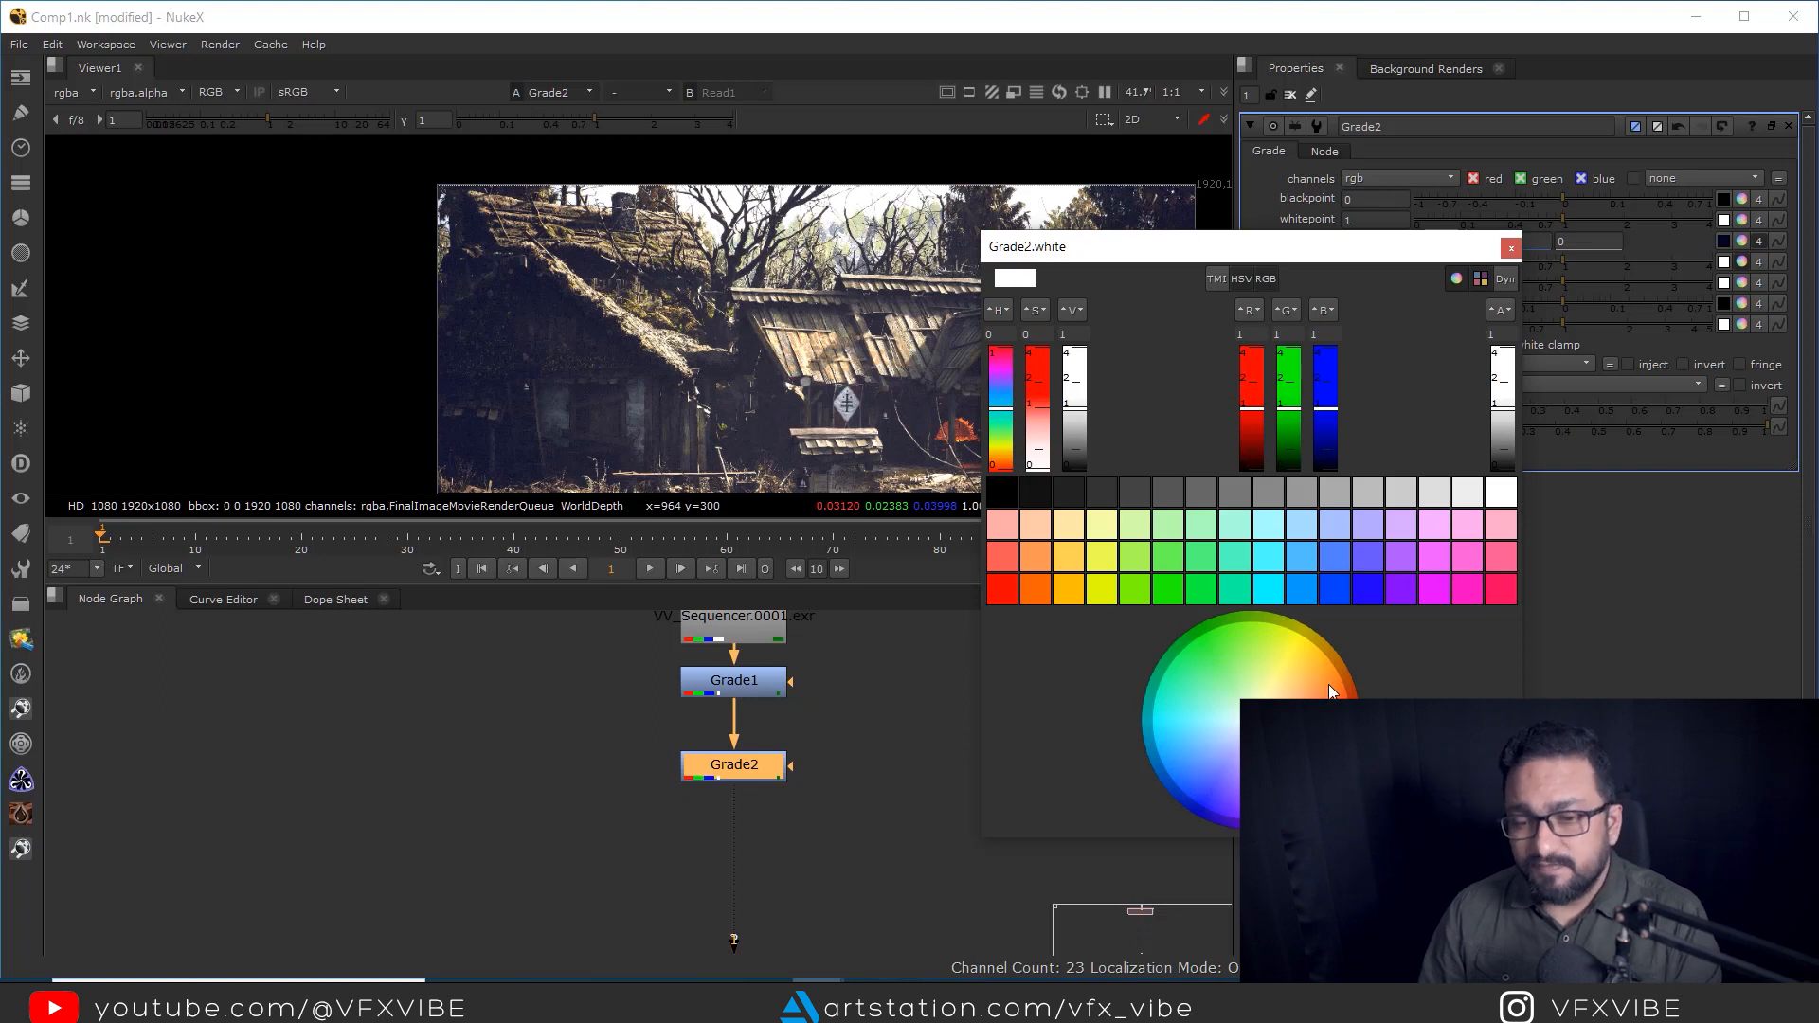
drag(1250, 720, 1273, 714)
- Compare Grade1's output with Grade2's in the enlarged viewer, and close the gain color picker
scroll(919, 337, up, 3)
click(732, 686)
key(1)
click(759, 784)
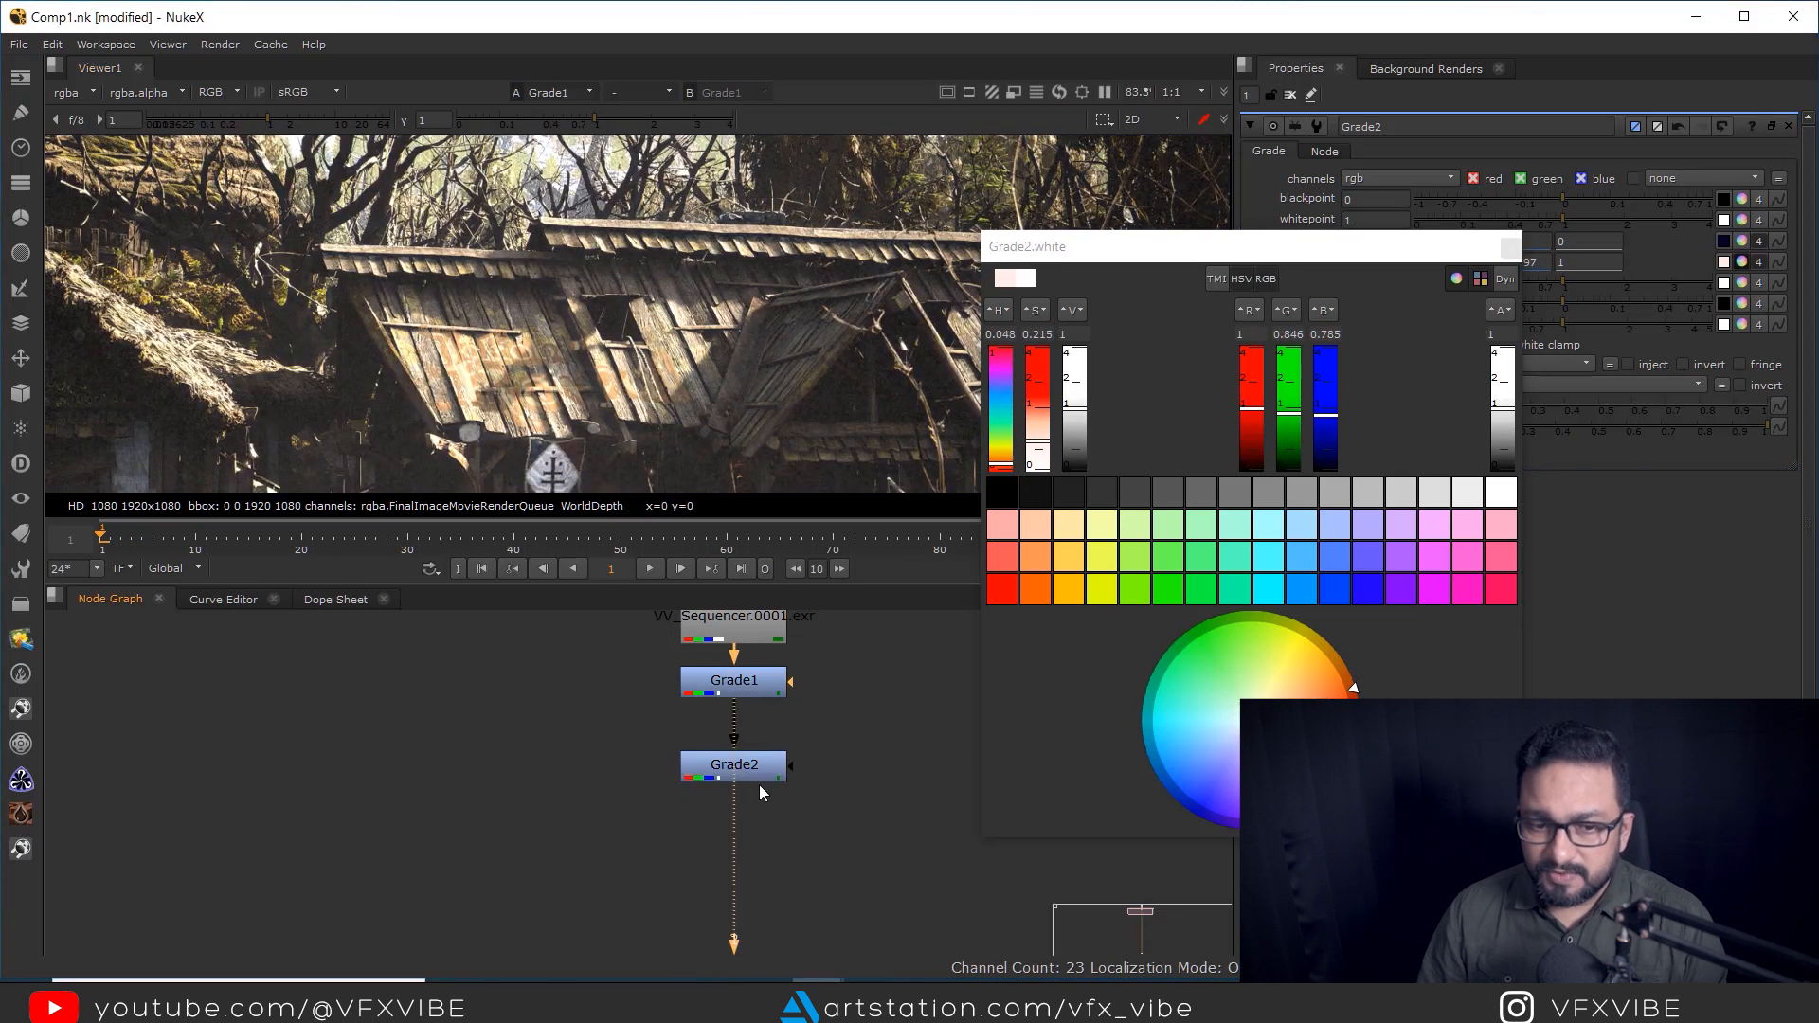
key(space)
middle_drag(655, 765, 710, 585)
key(1)
click(1510, 249)
middle_drag(999, 551, 1314, 399)
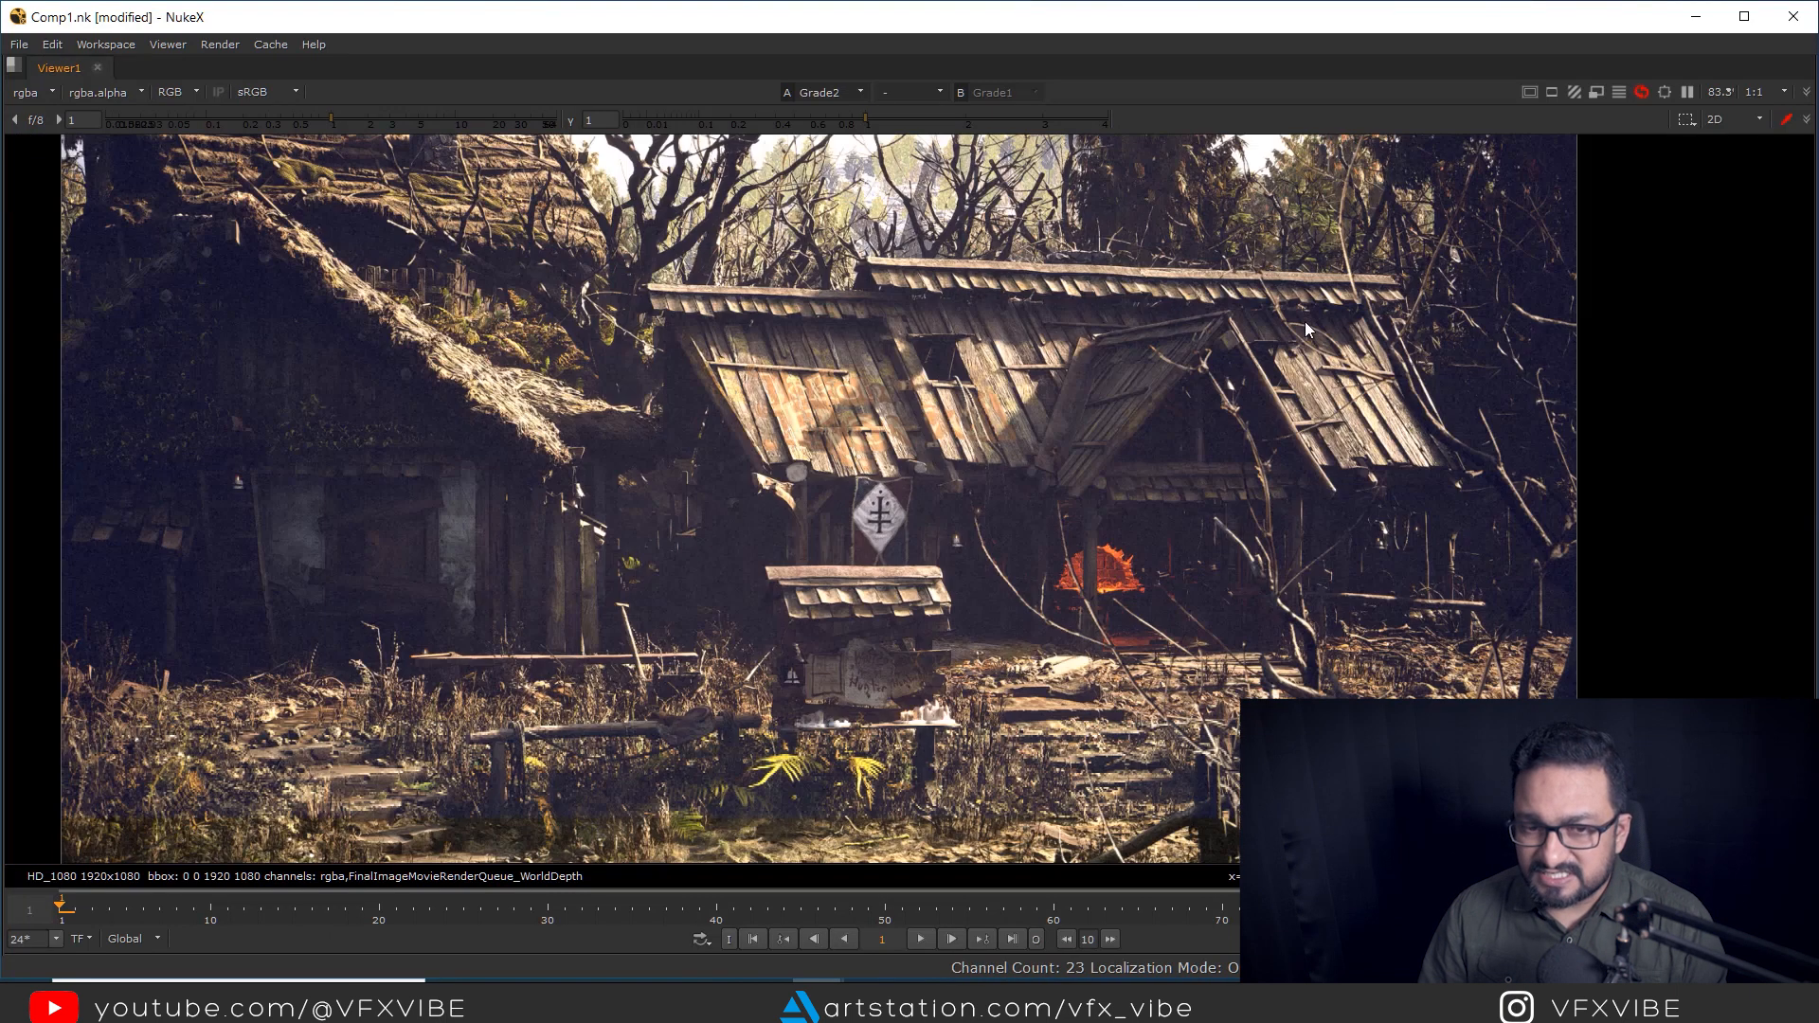
- Compare Grade2's output with the previous stage in the enlarged viewer, across the houses and foreground
key(2)
key(1)
key(2)
middle_drag(1024, 572, 1137, 594)
key(space)
key(space)
middle_drag(979, 451, 1072, 487)
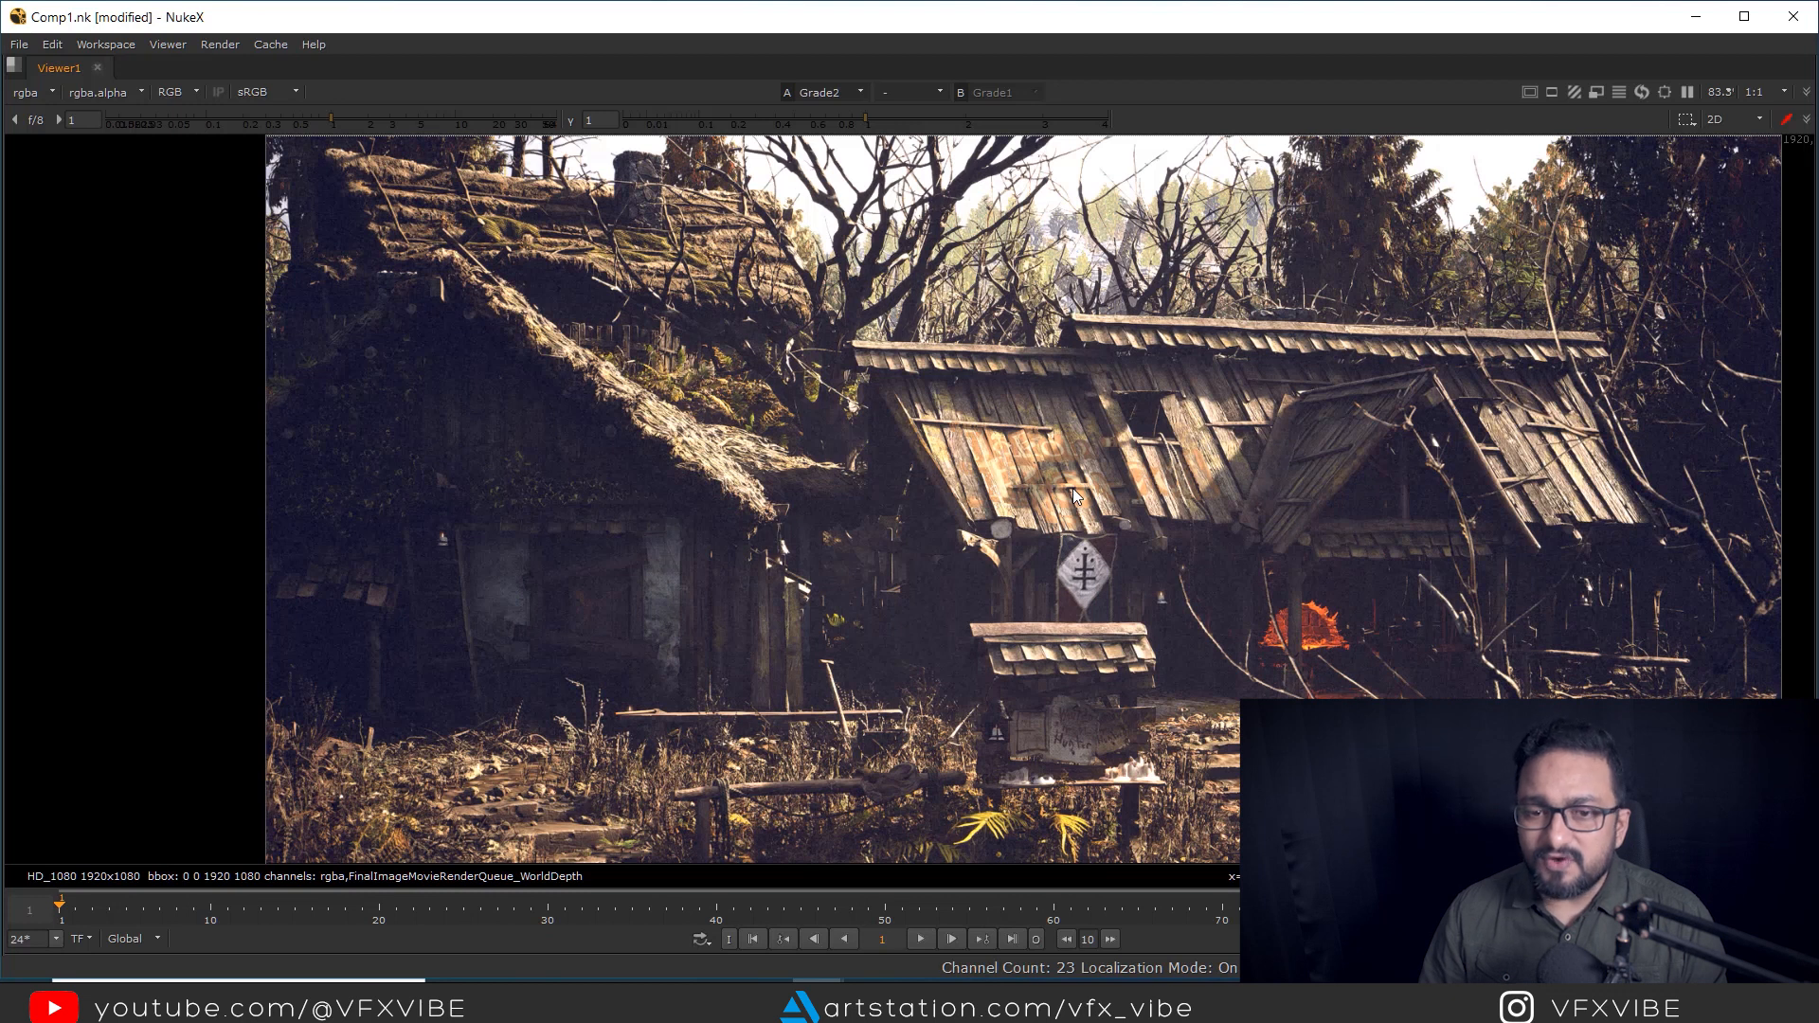
key(1)
key(2)
key(1)
key(2)
key(1)
key(1)
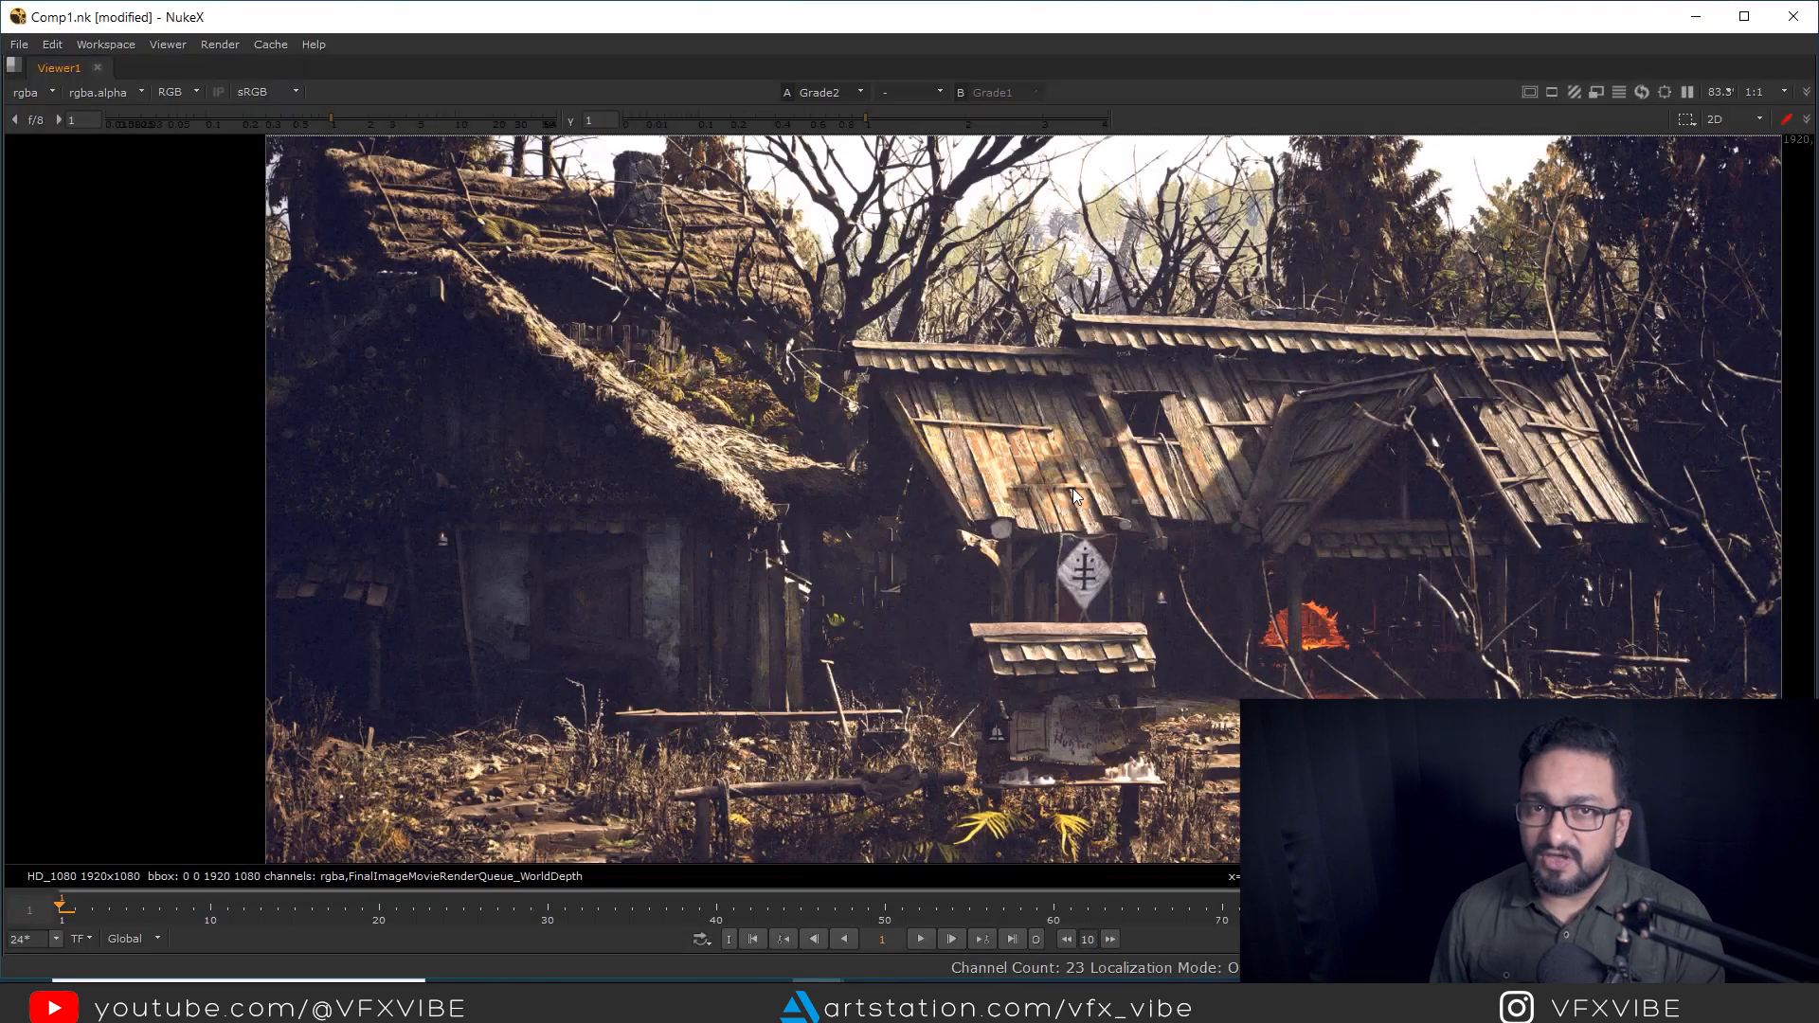
scroll(1186, 635, down, 3)
key(space)
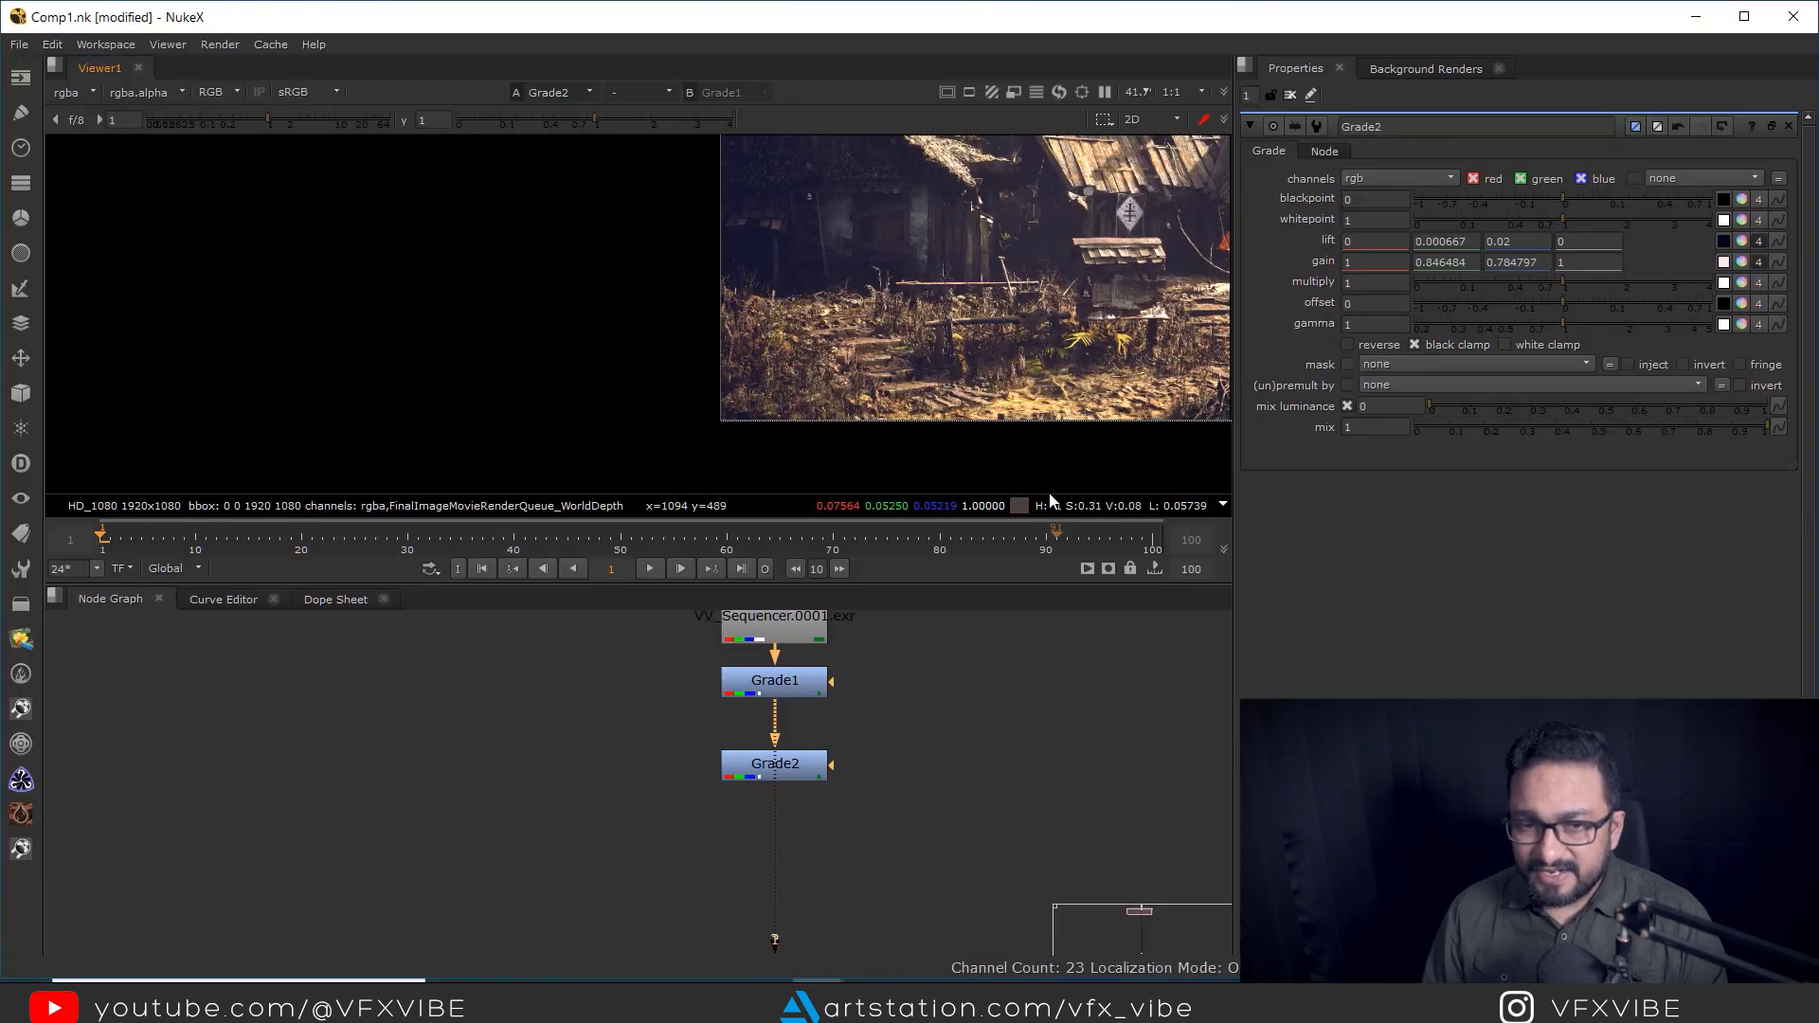
- Branch a Log2Lin node off a dot below Grade2, view it and set its operation to lin2log
scroll(845, 354, up, 3)
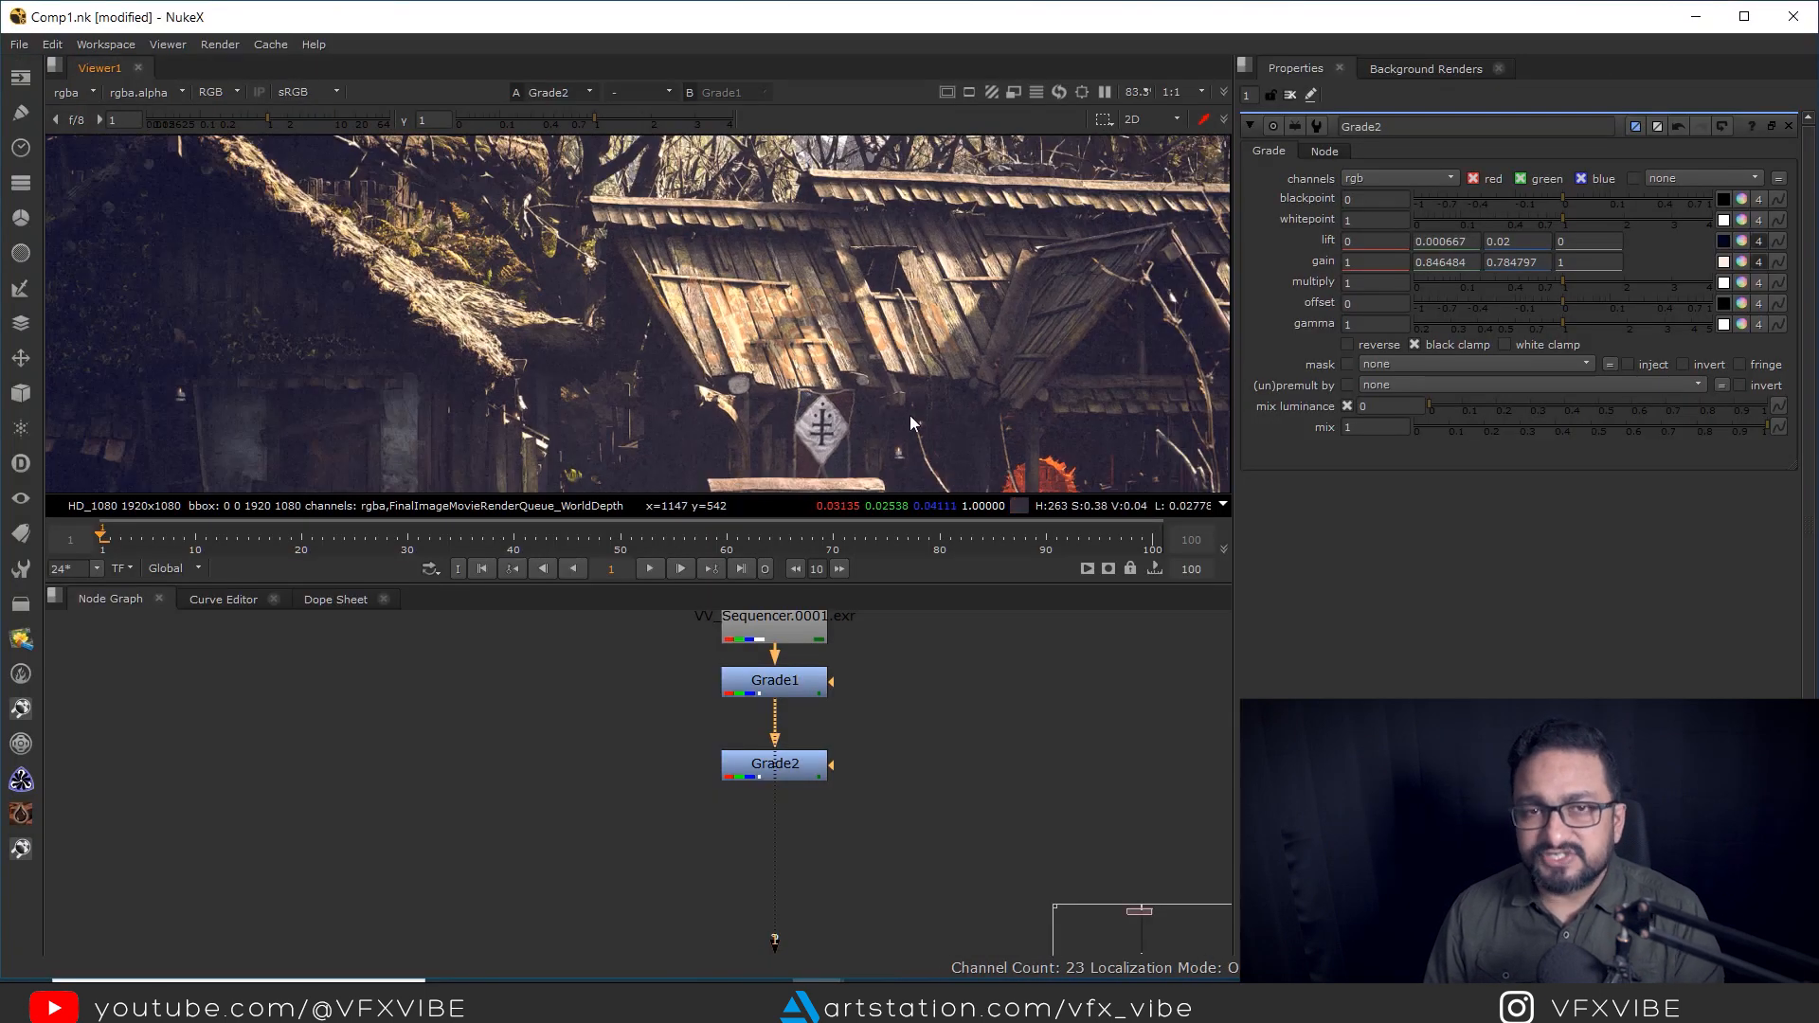
scroll(817, 767, down, 2)
scroll(739, 785, up, 4)
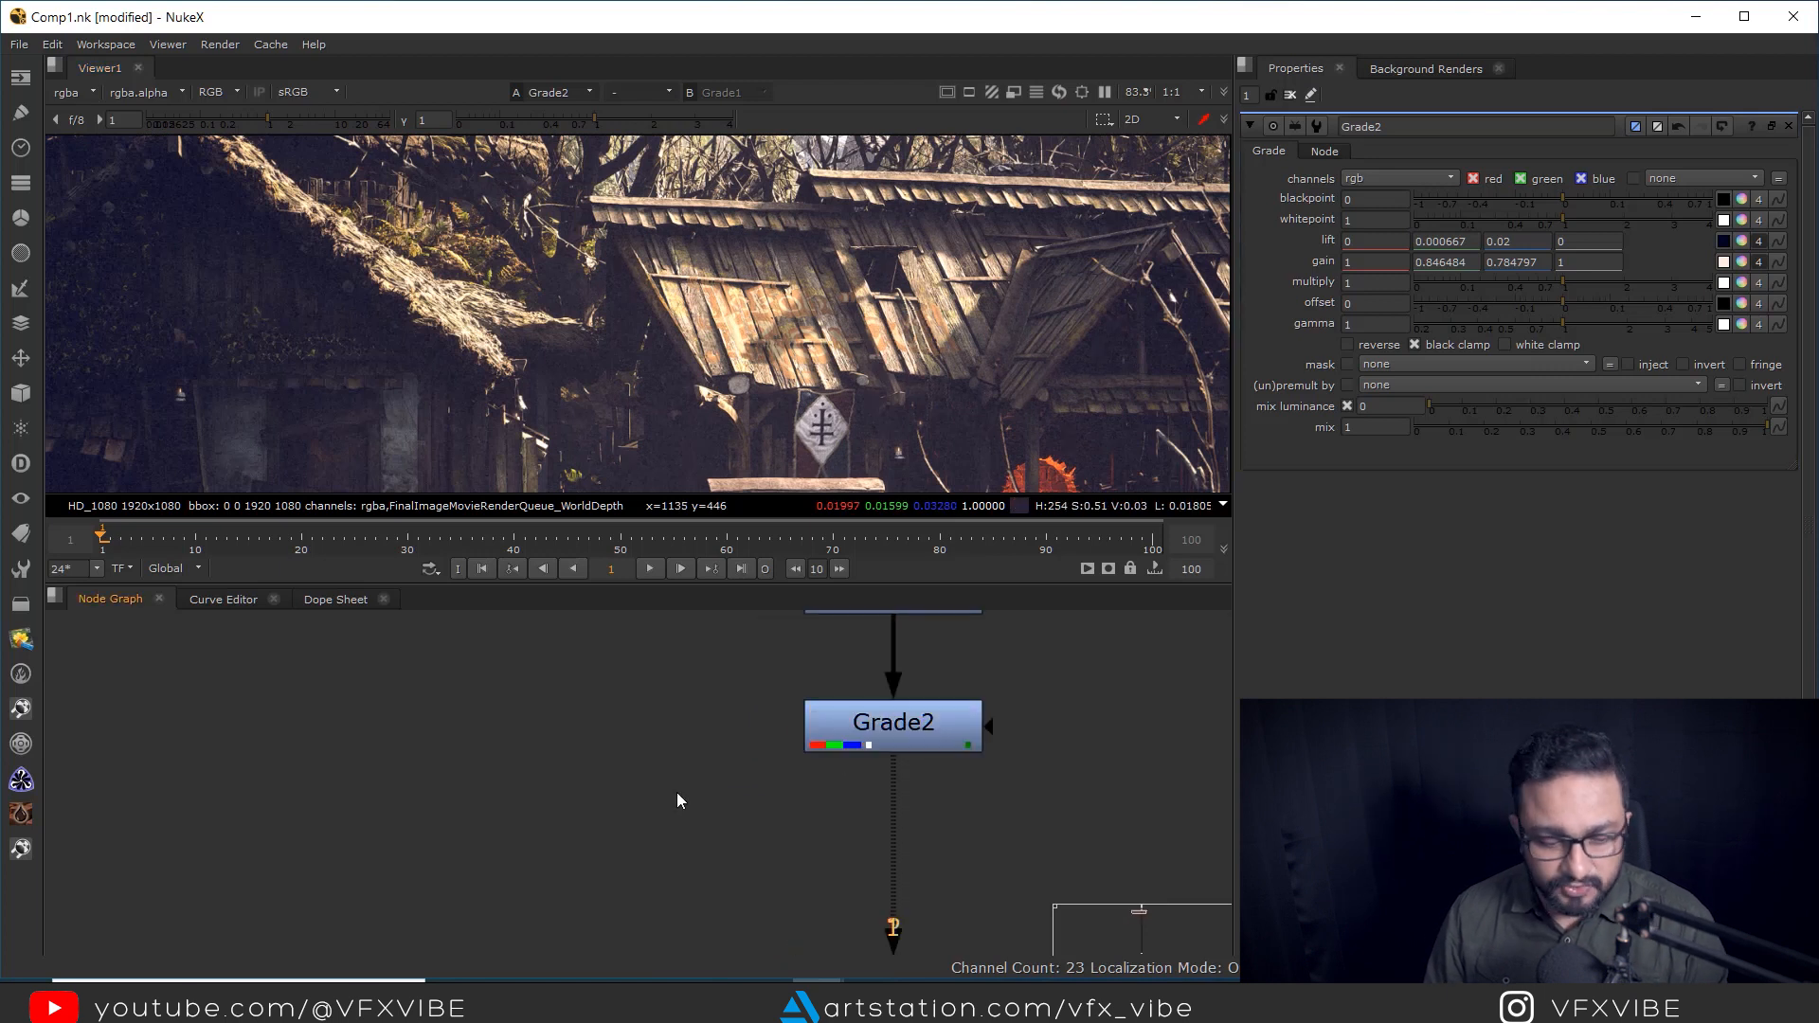
key(Tab)
text(log)
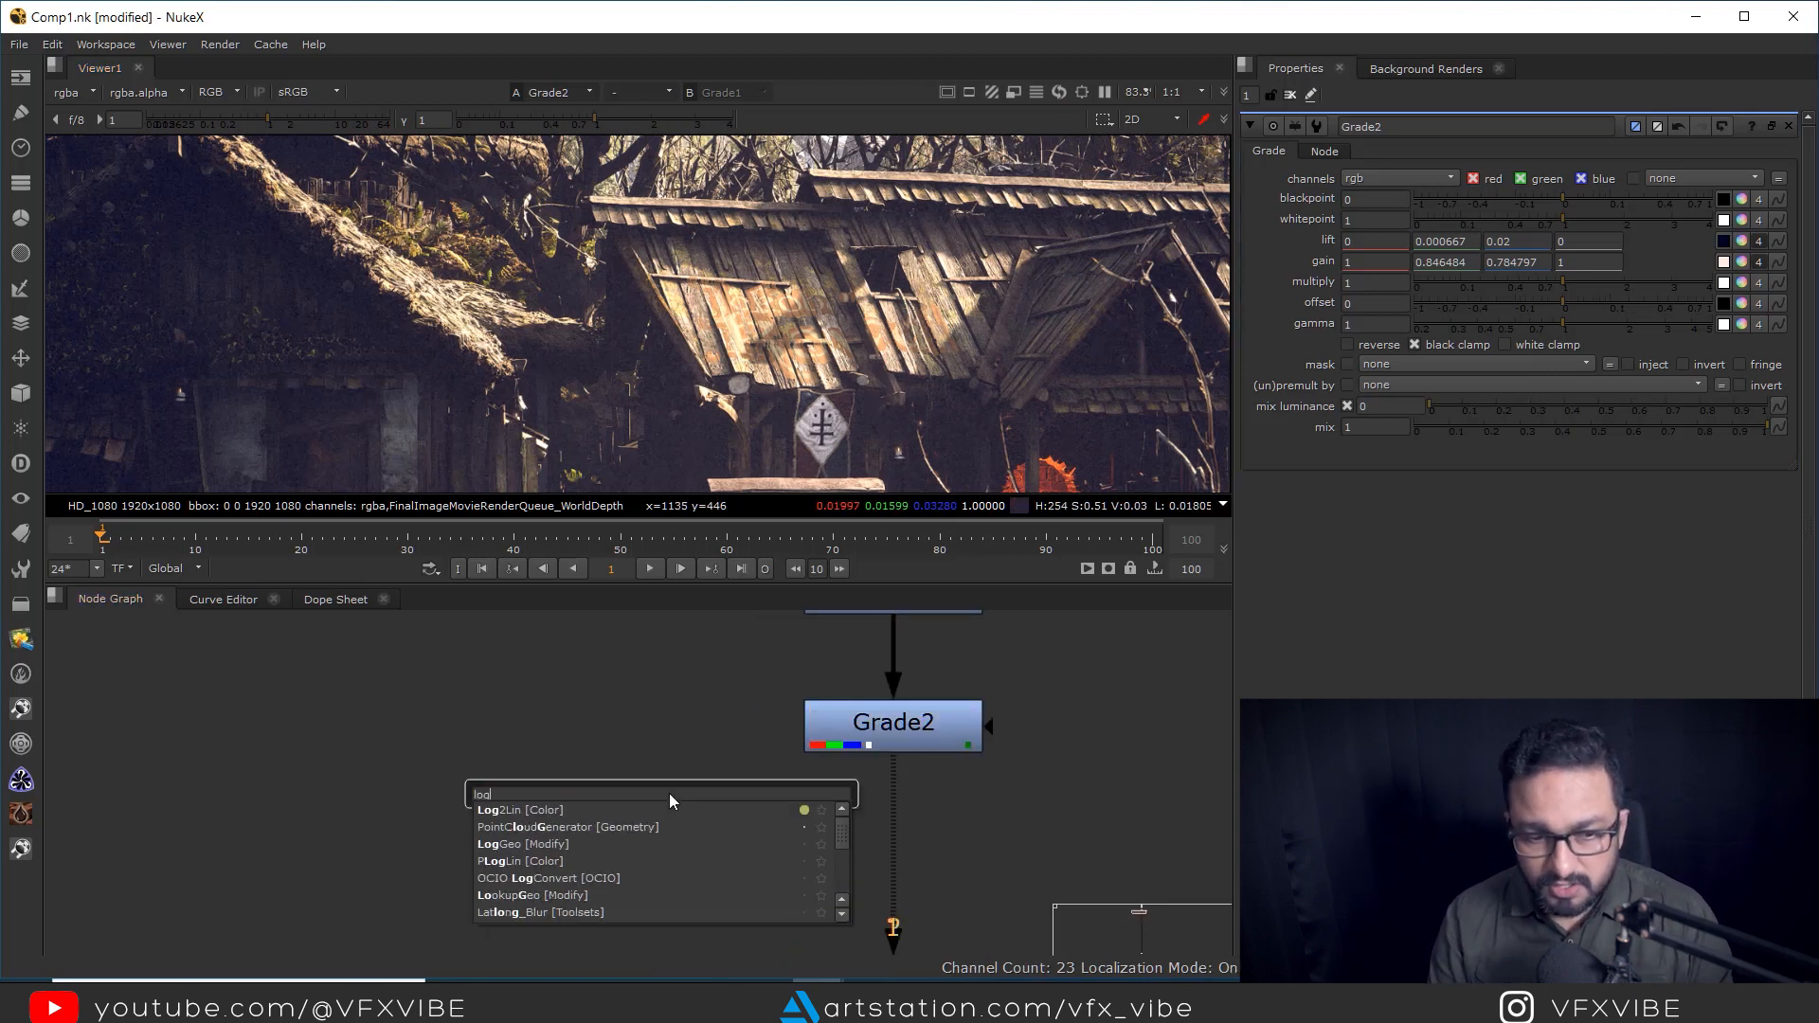
drag(515, 863, 771, 823)
drag(758, 831, 614, 839)
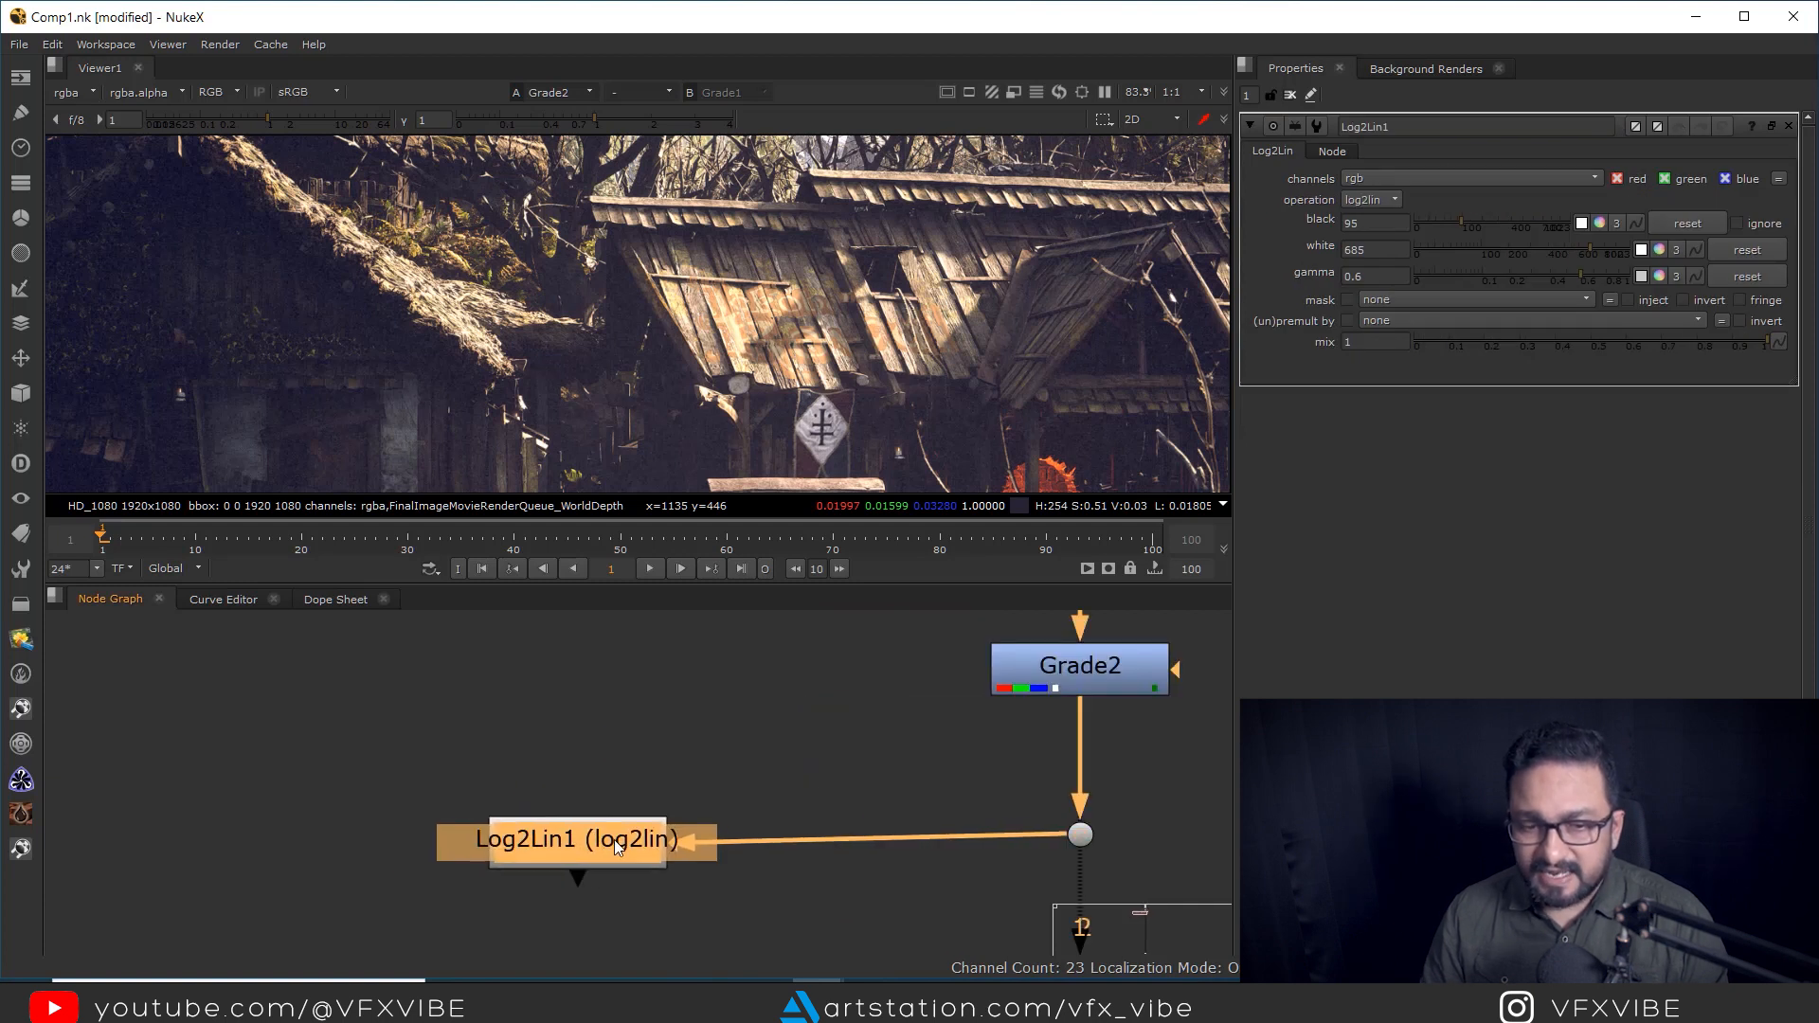
key(1)
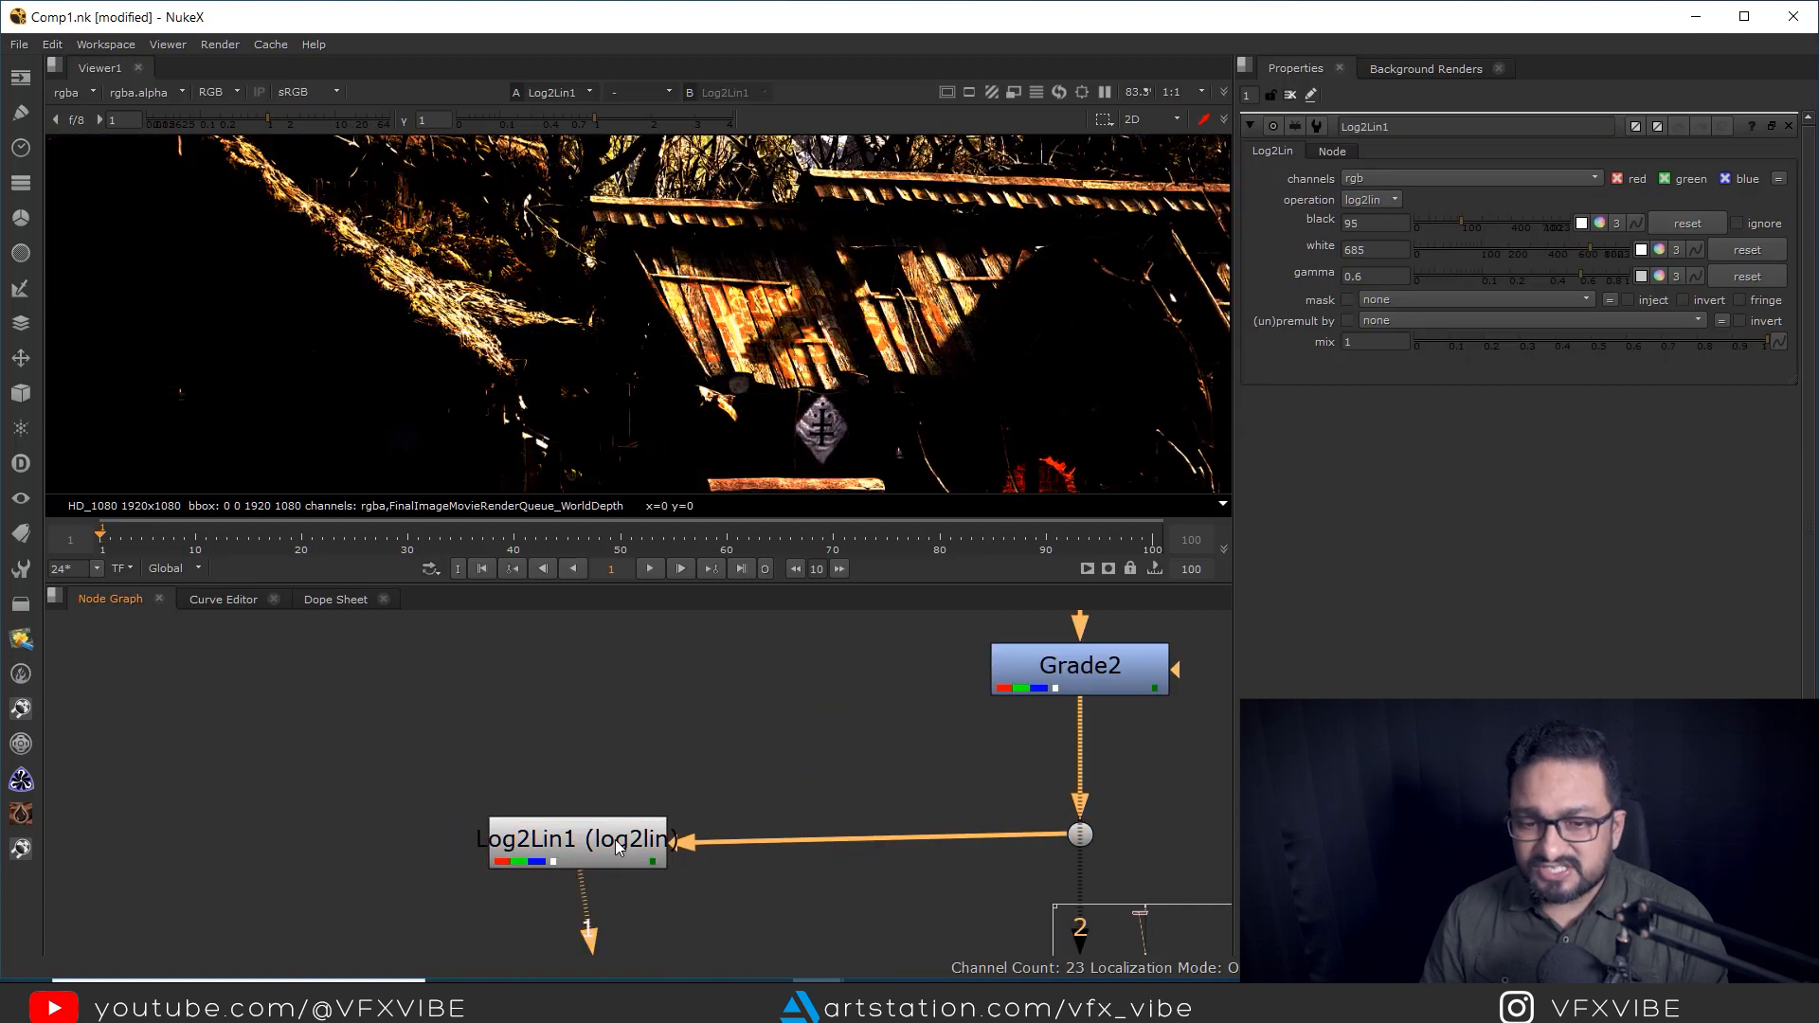
click(1369, 199)
click(1364, 216)
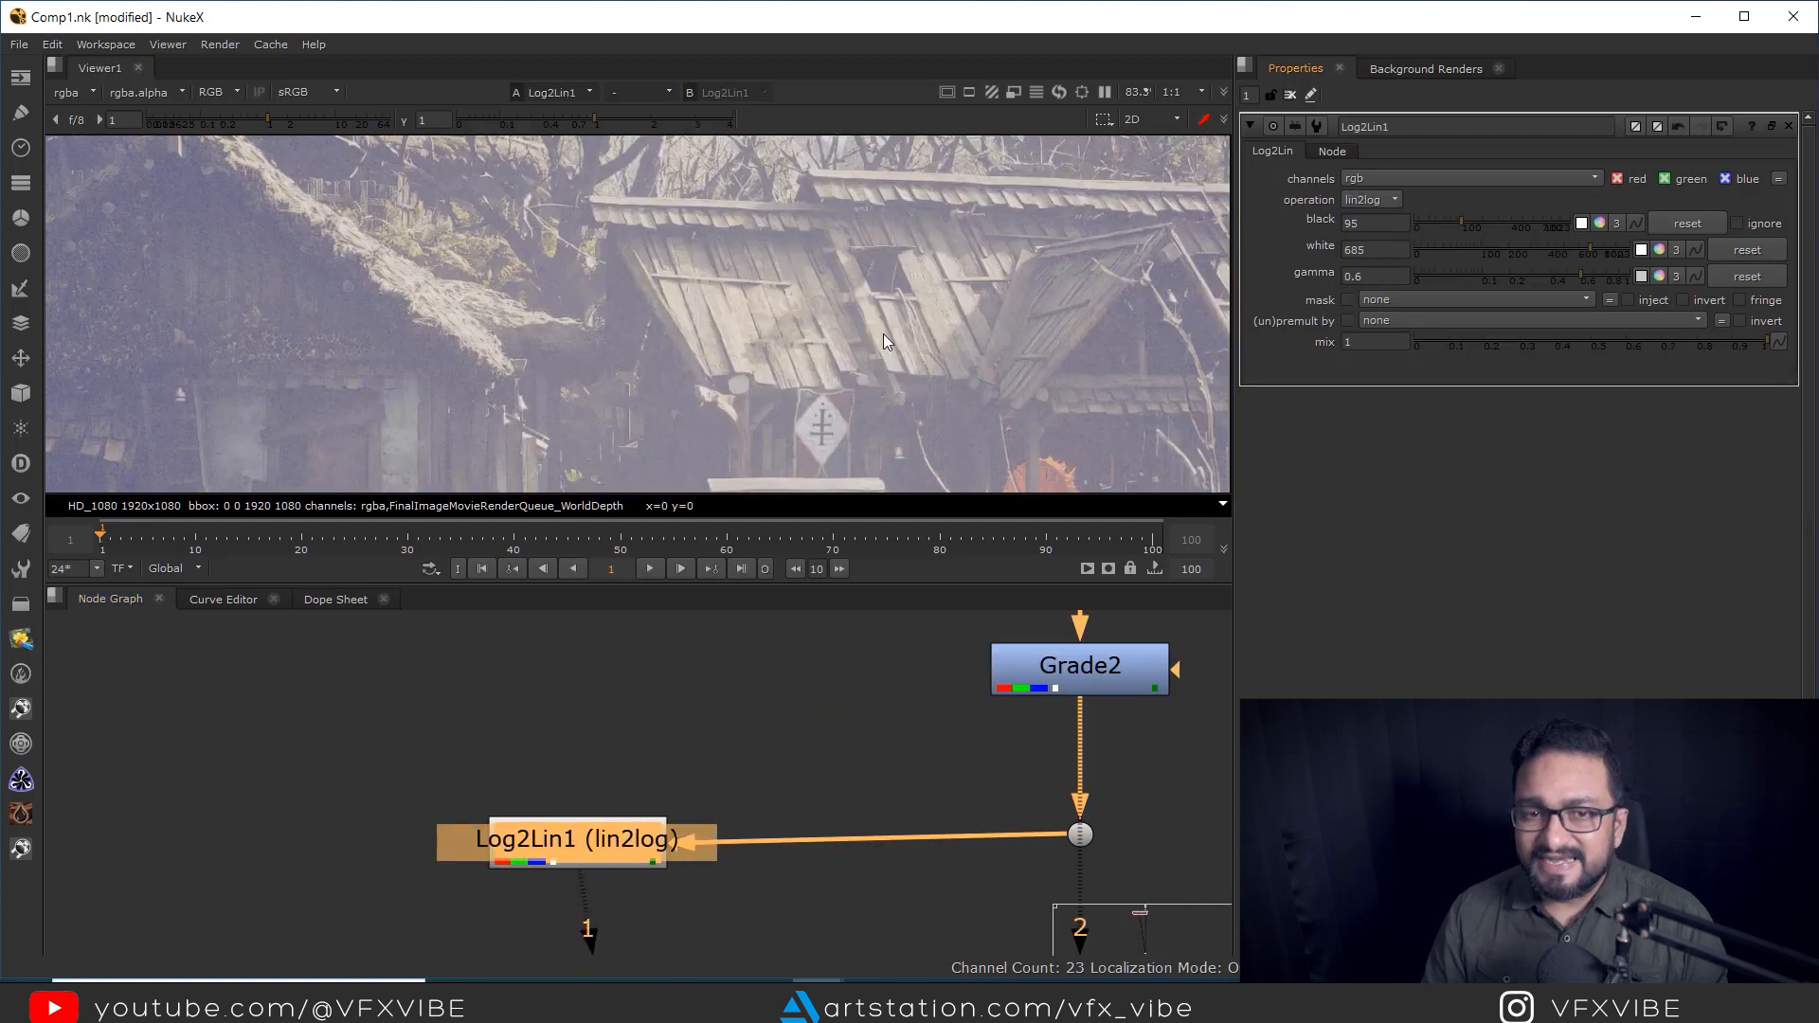
key(f)
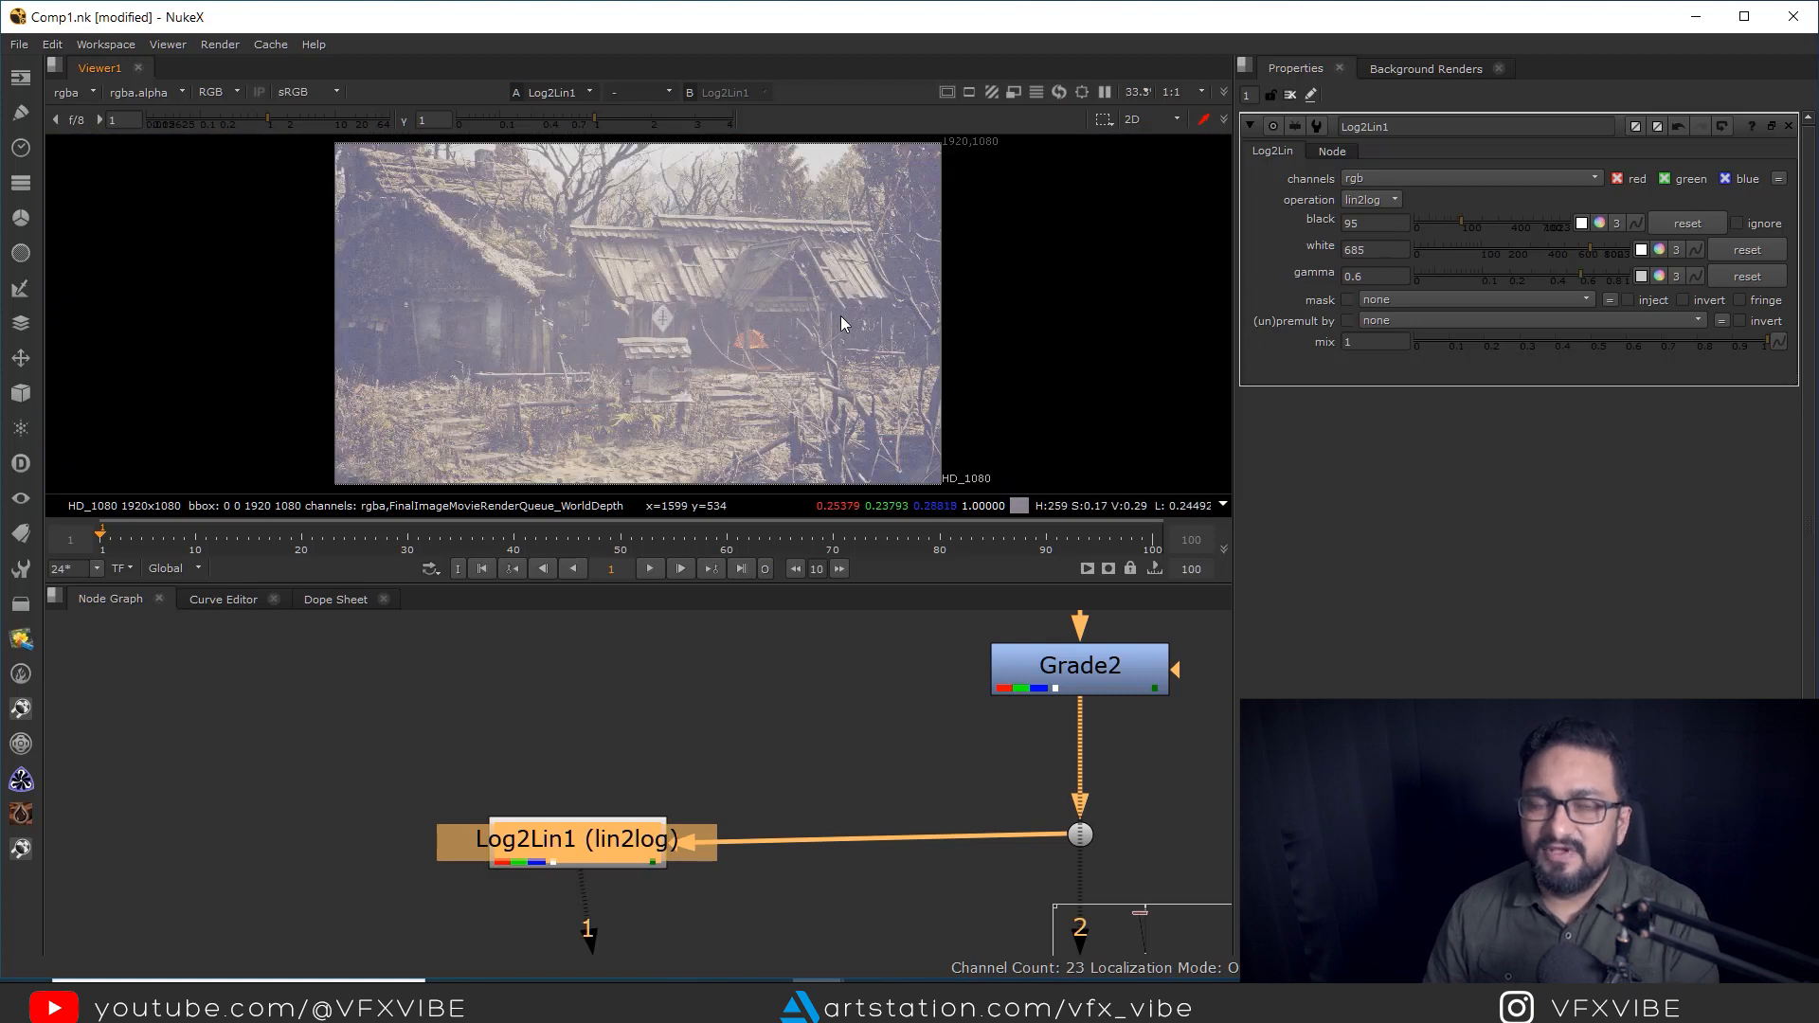
- Add a Sharpen node below Log2Lin1 and connect it to that node's output
drag(602, 841, 579, 839)
click(664, 918)
middle_drag(664, 919, 796, 839)
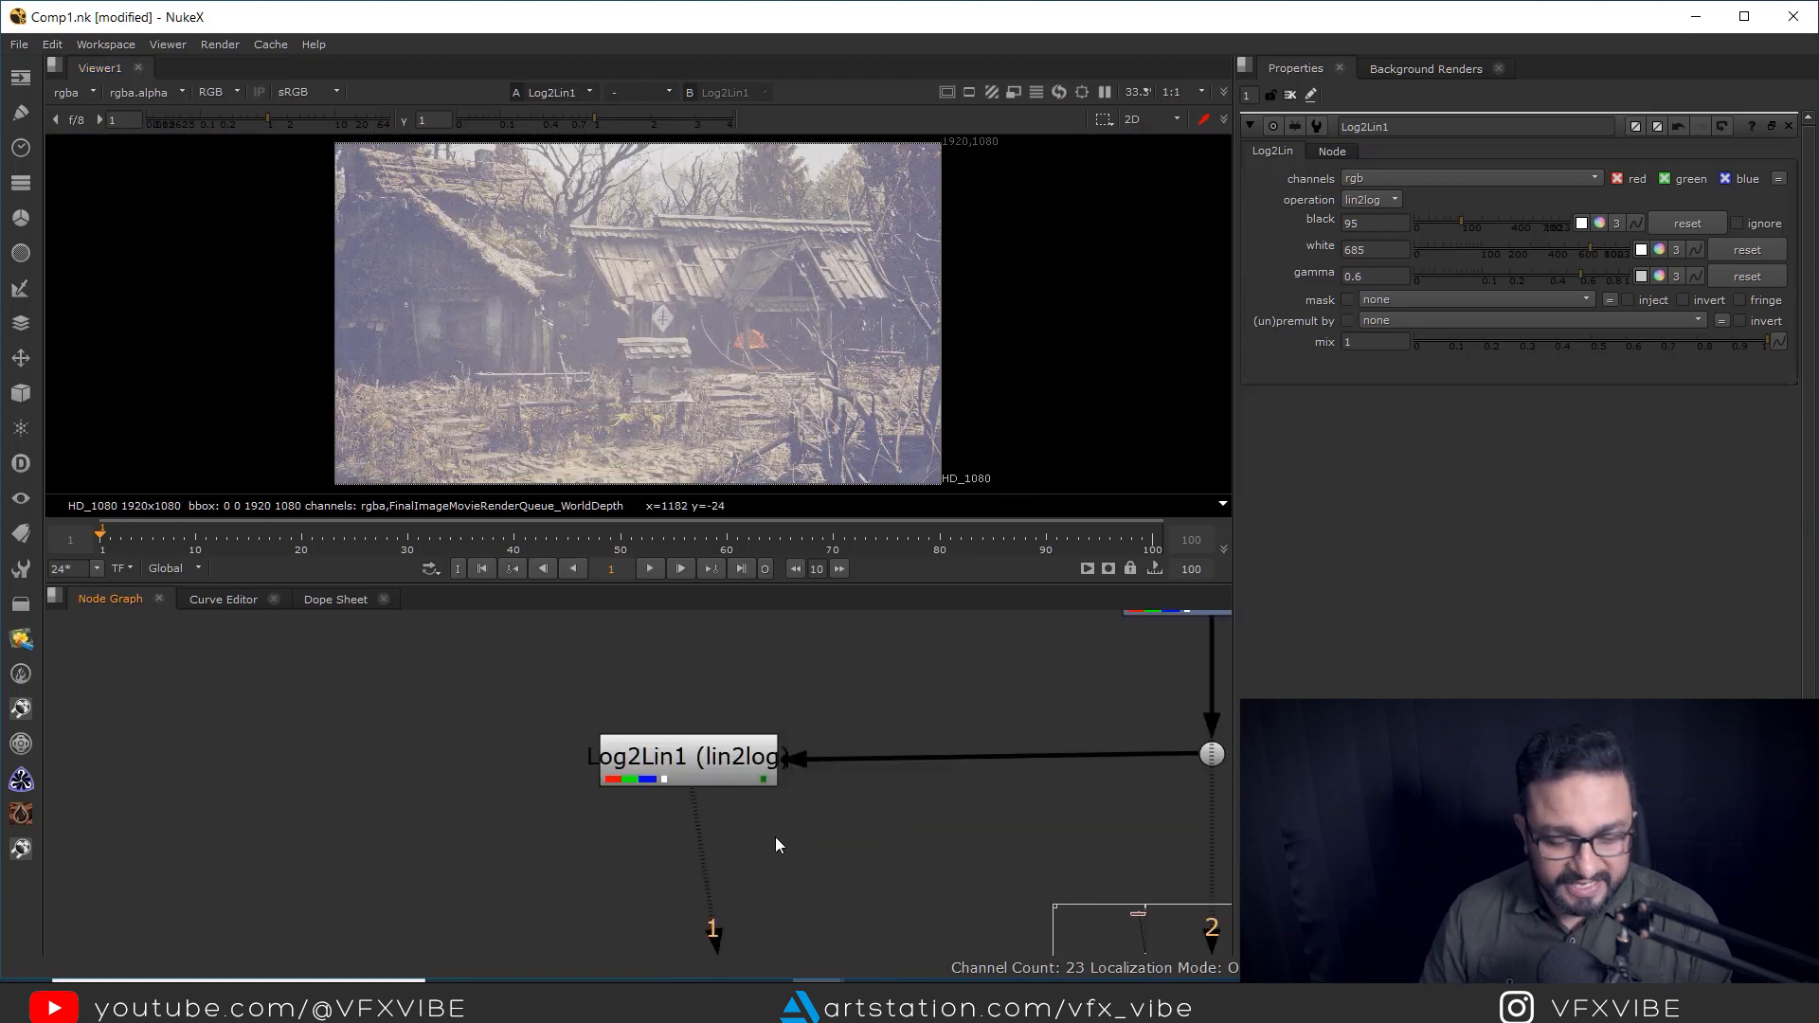
key(Tab)
text(shar)
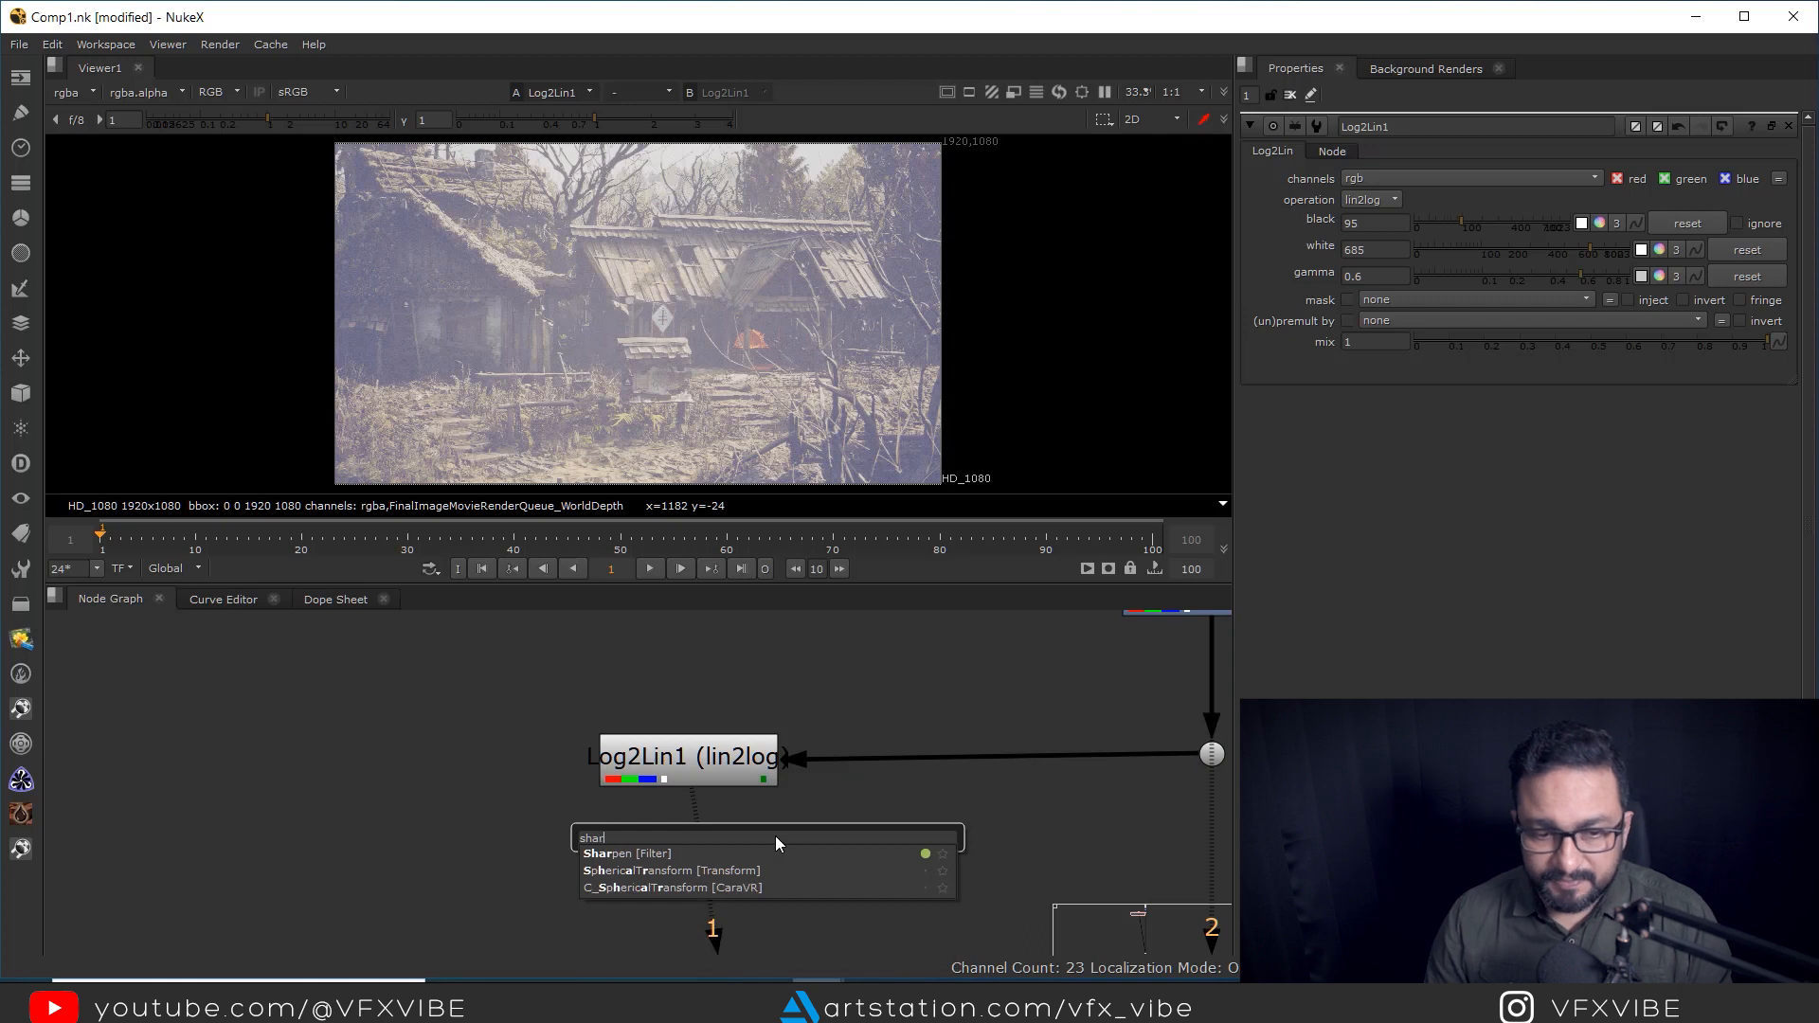
key(Return)
drag(759, 840, 689, 954)
middle_drag(747, 924, 770, 856)
- Duplicate Log2Lin1 below Sharpen1, view the copy and set its operation to log2lin
drag(546, 628, 866, 752)
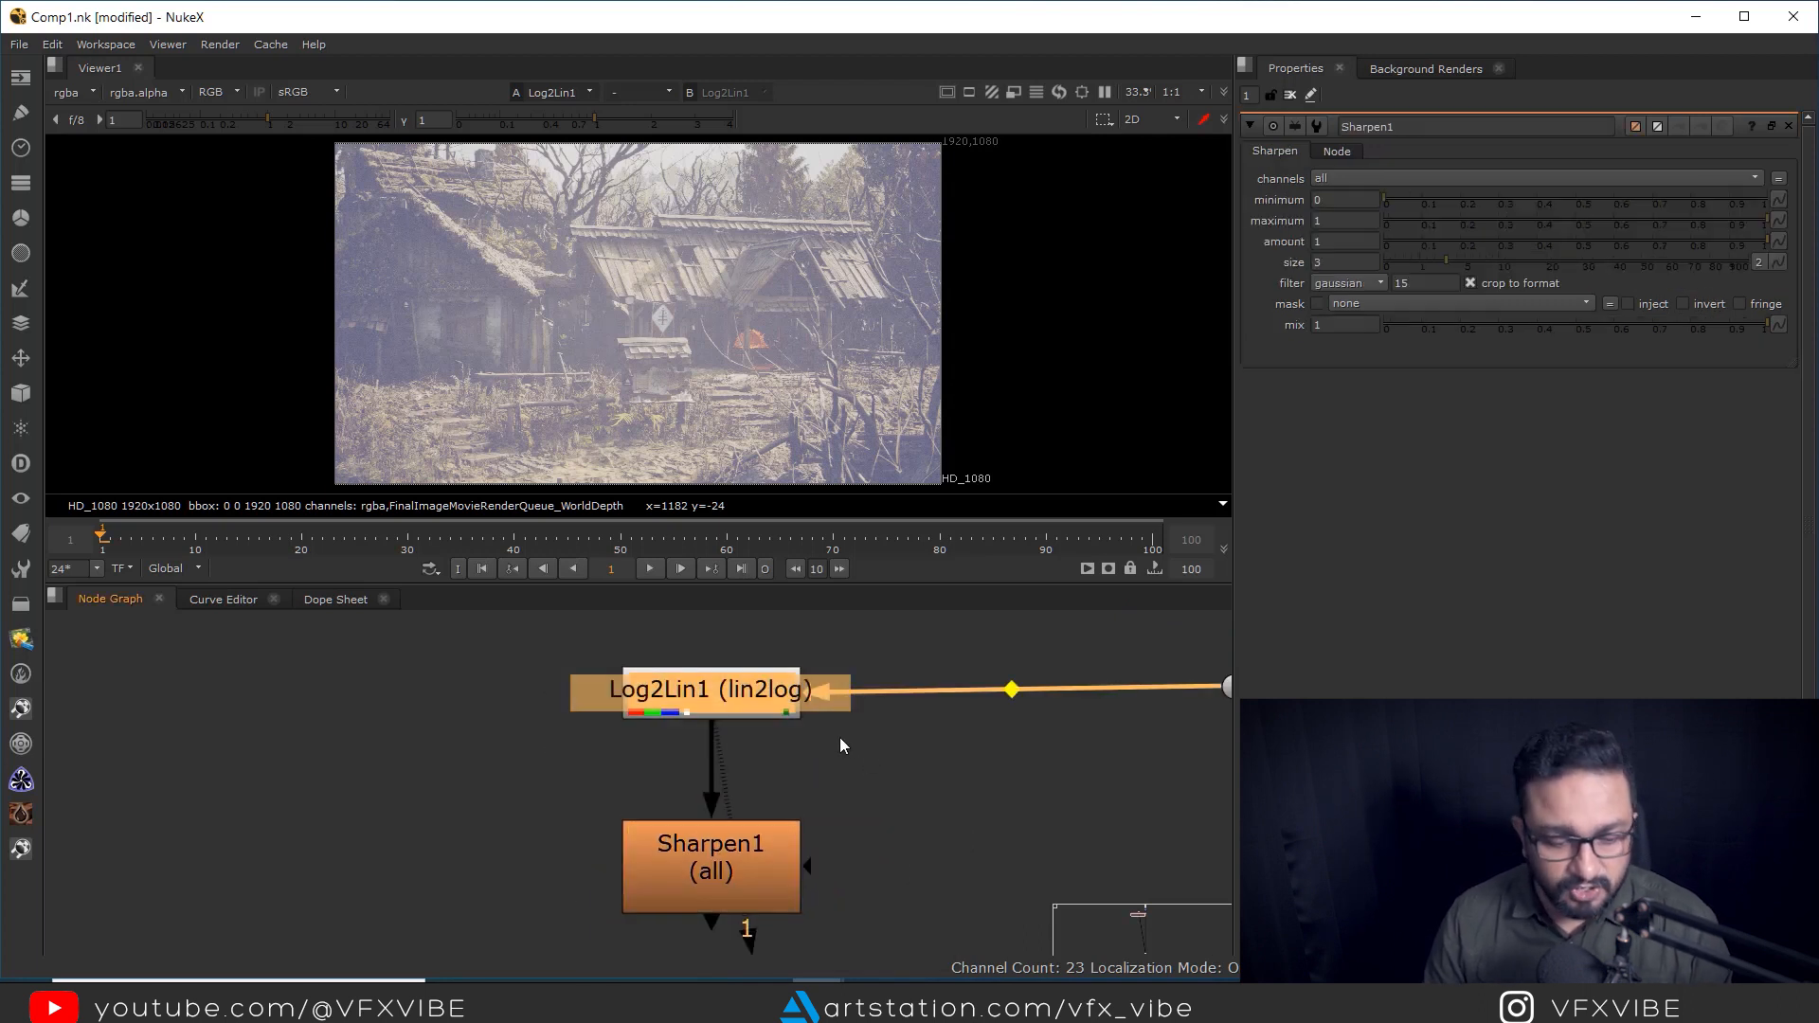
middle_drag(793, 816, 746, 636)
key(ctrl+v)
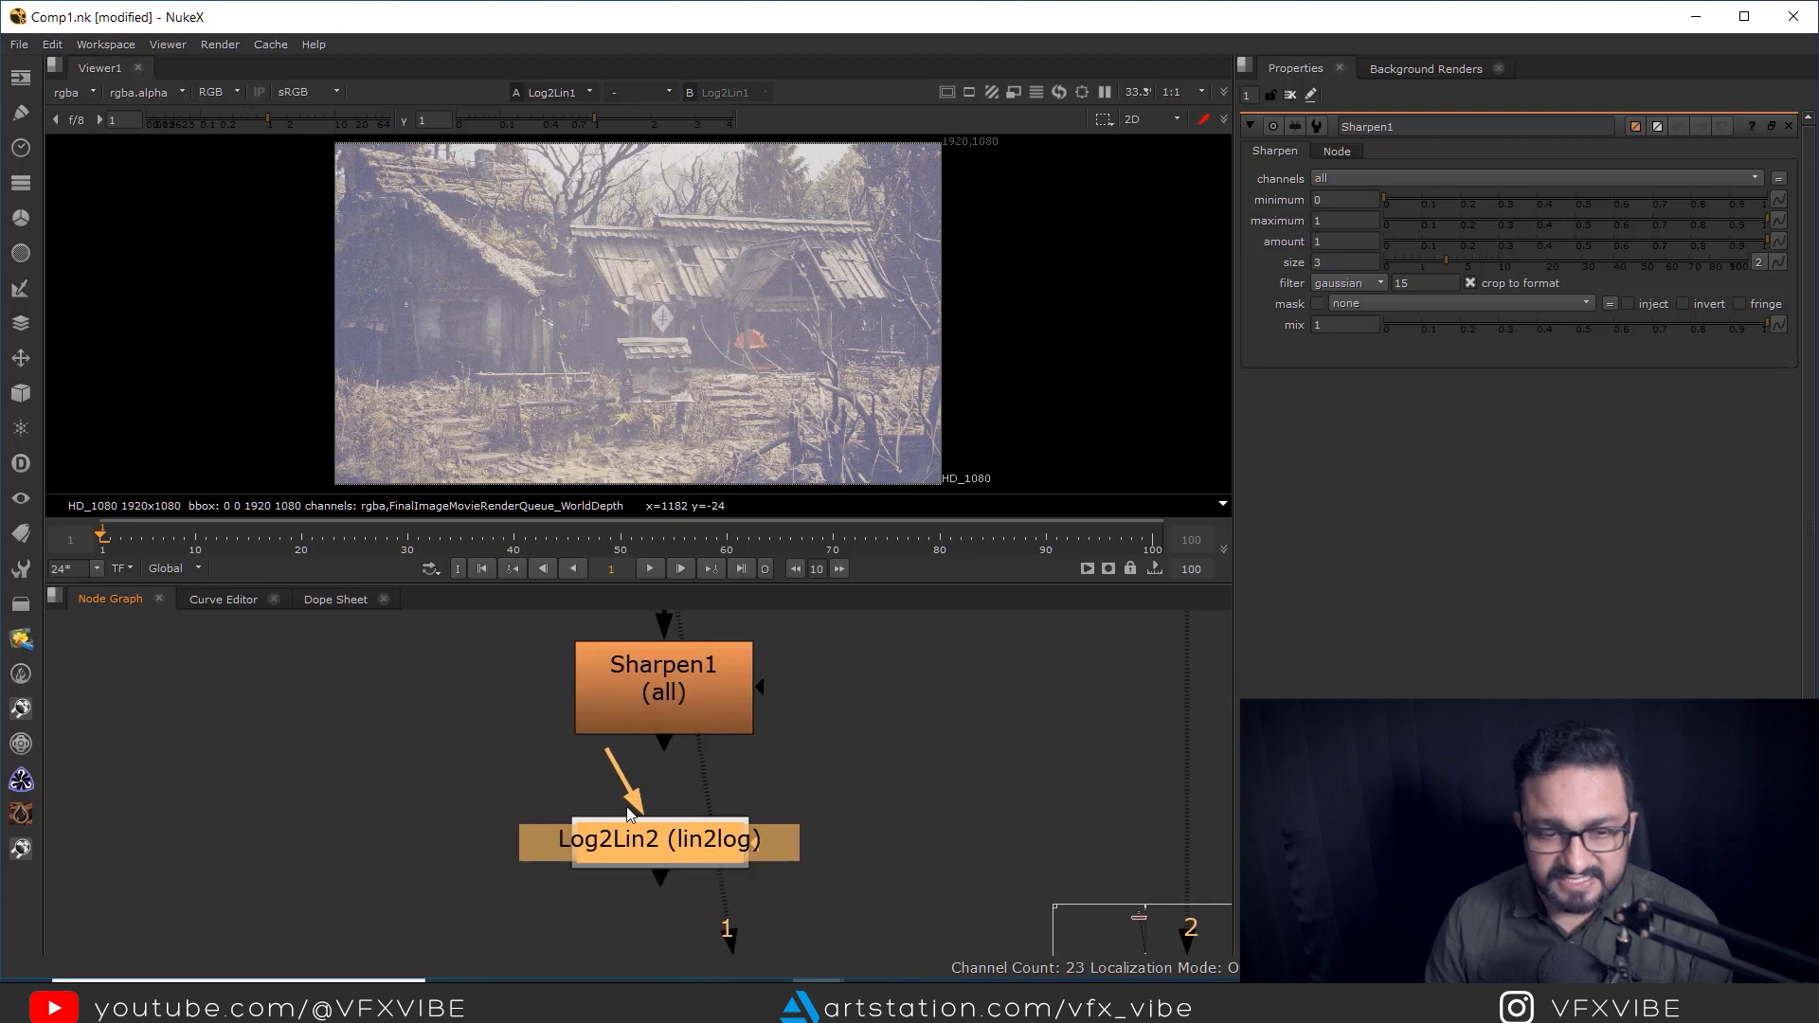
drag(694, 881, 690, 882)
key(1)
double_click(690, 882)
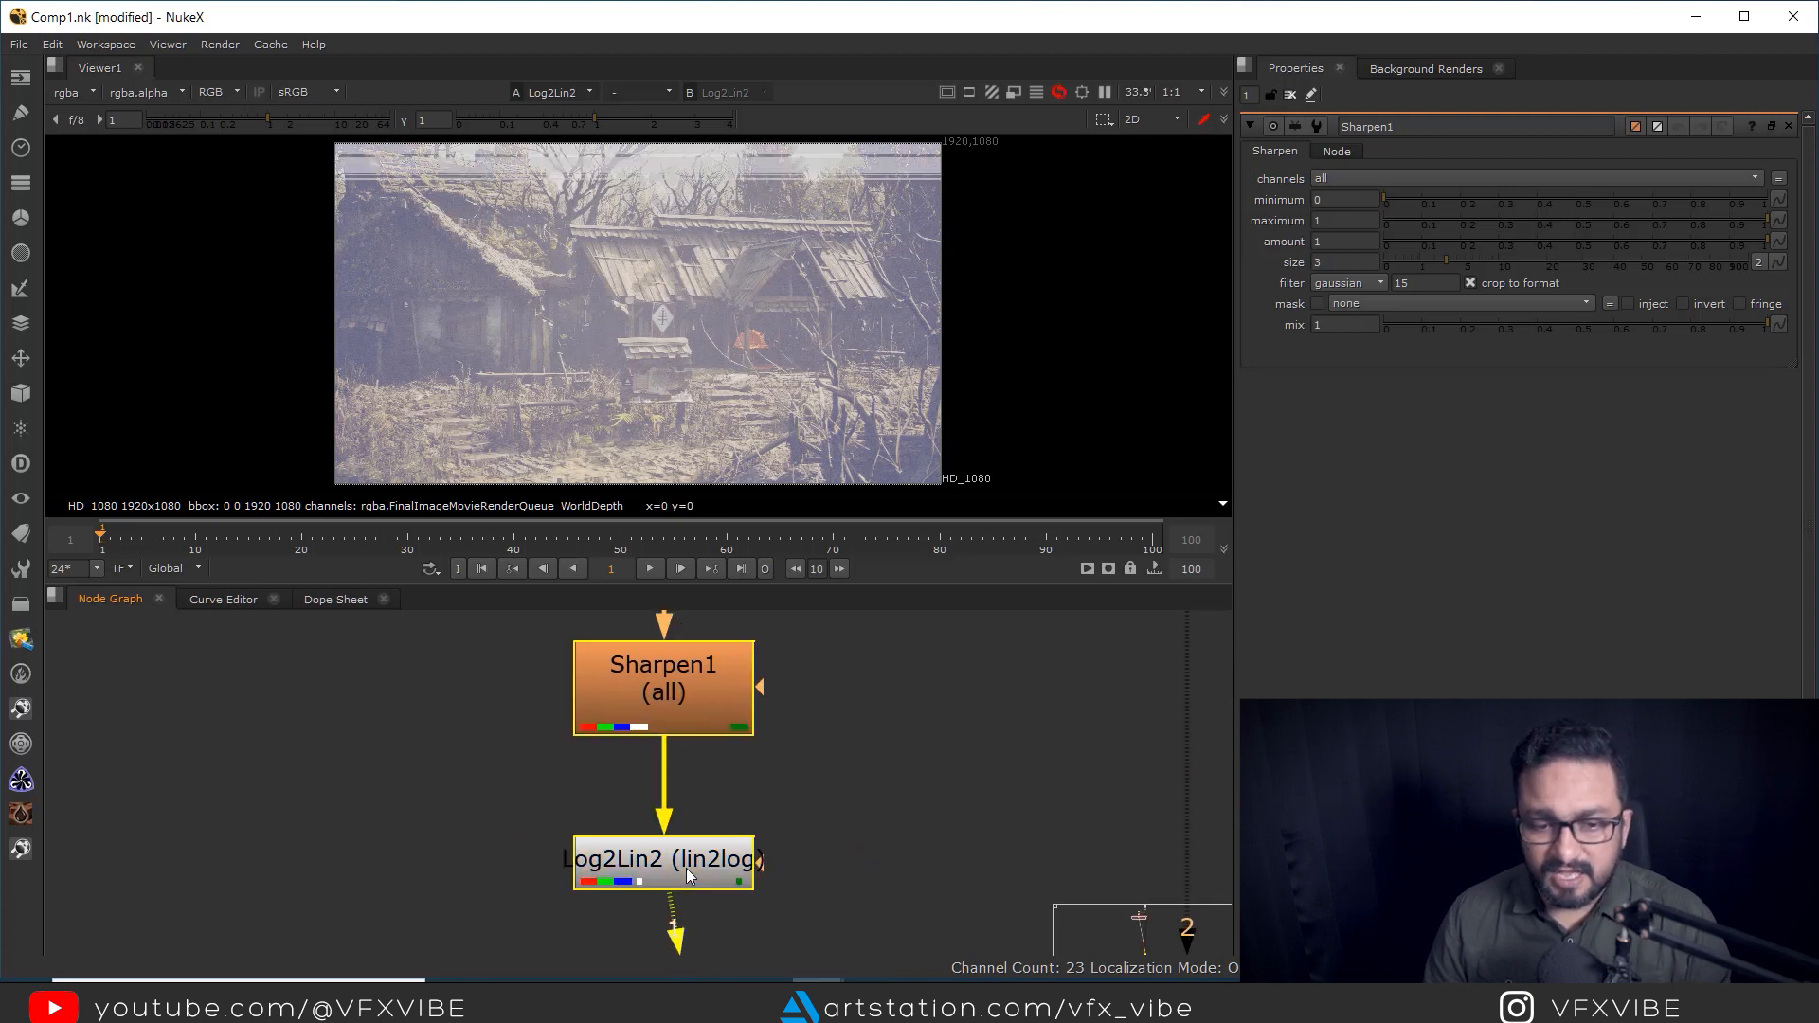
click(1390, 202)
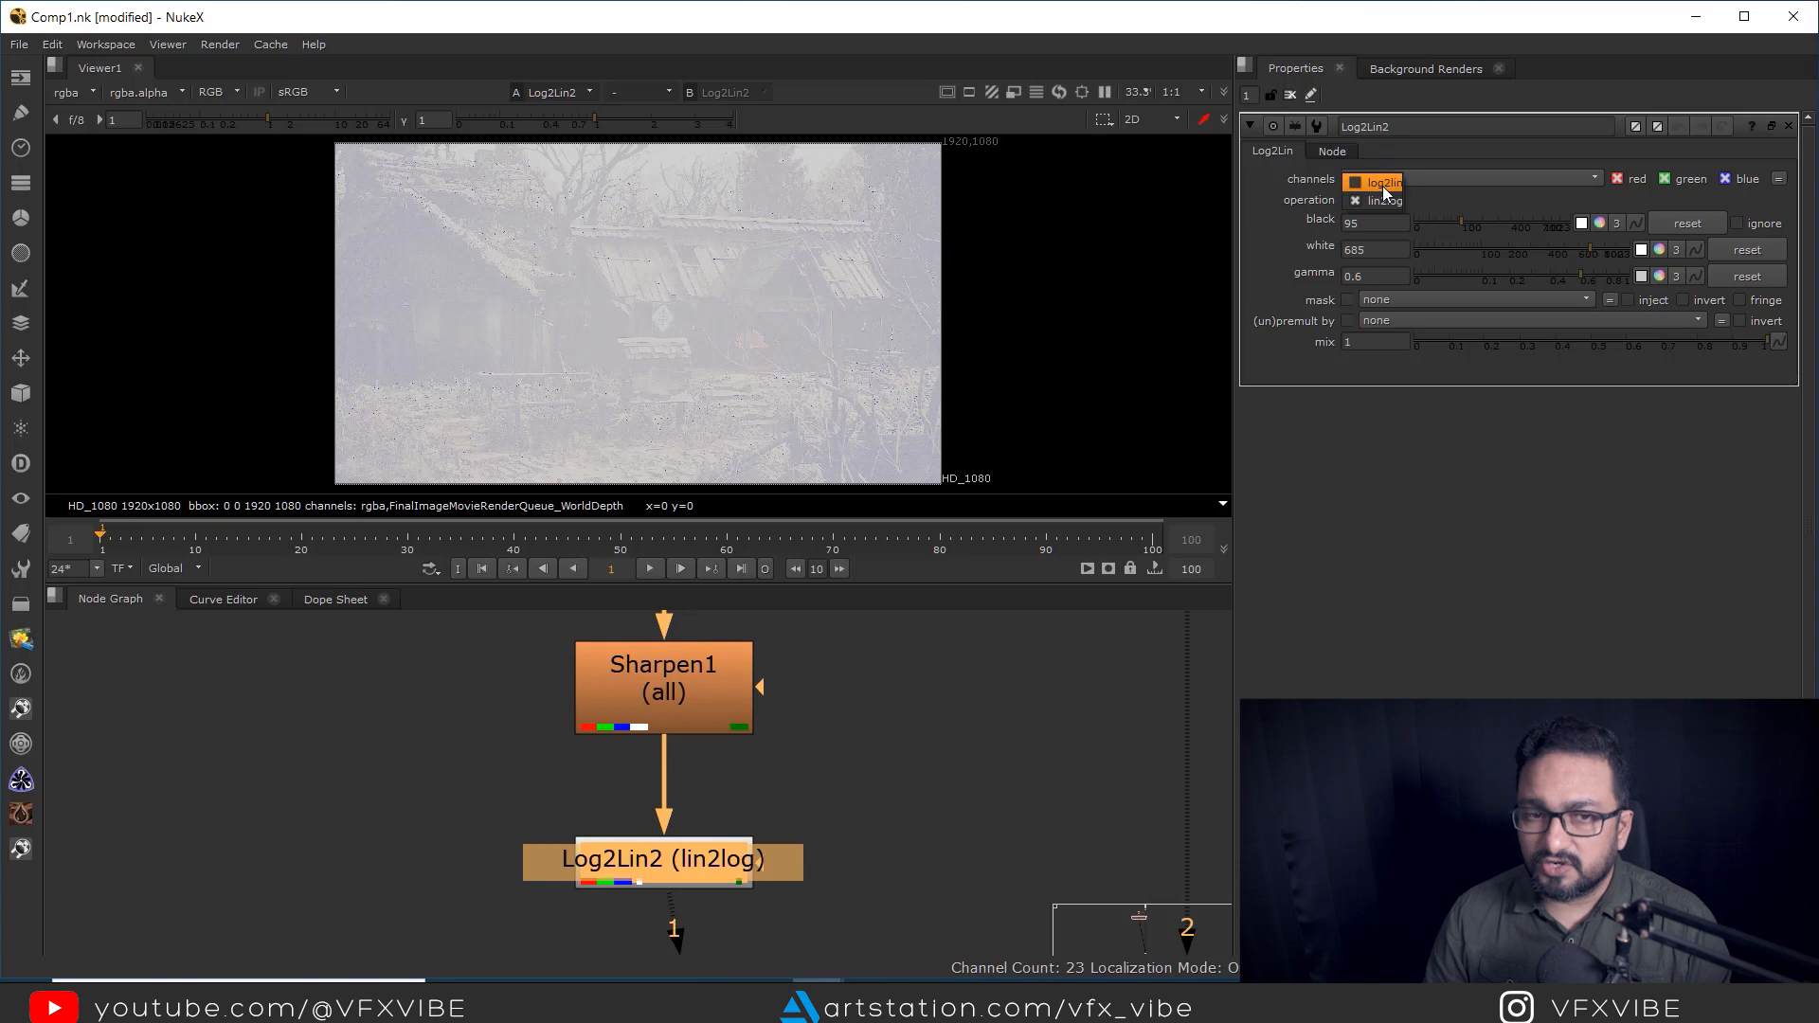
click(1375, 180)
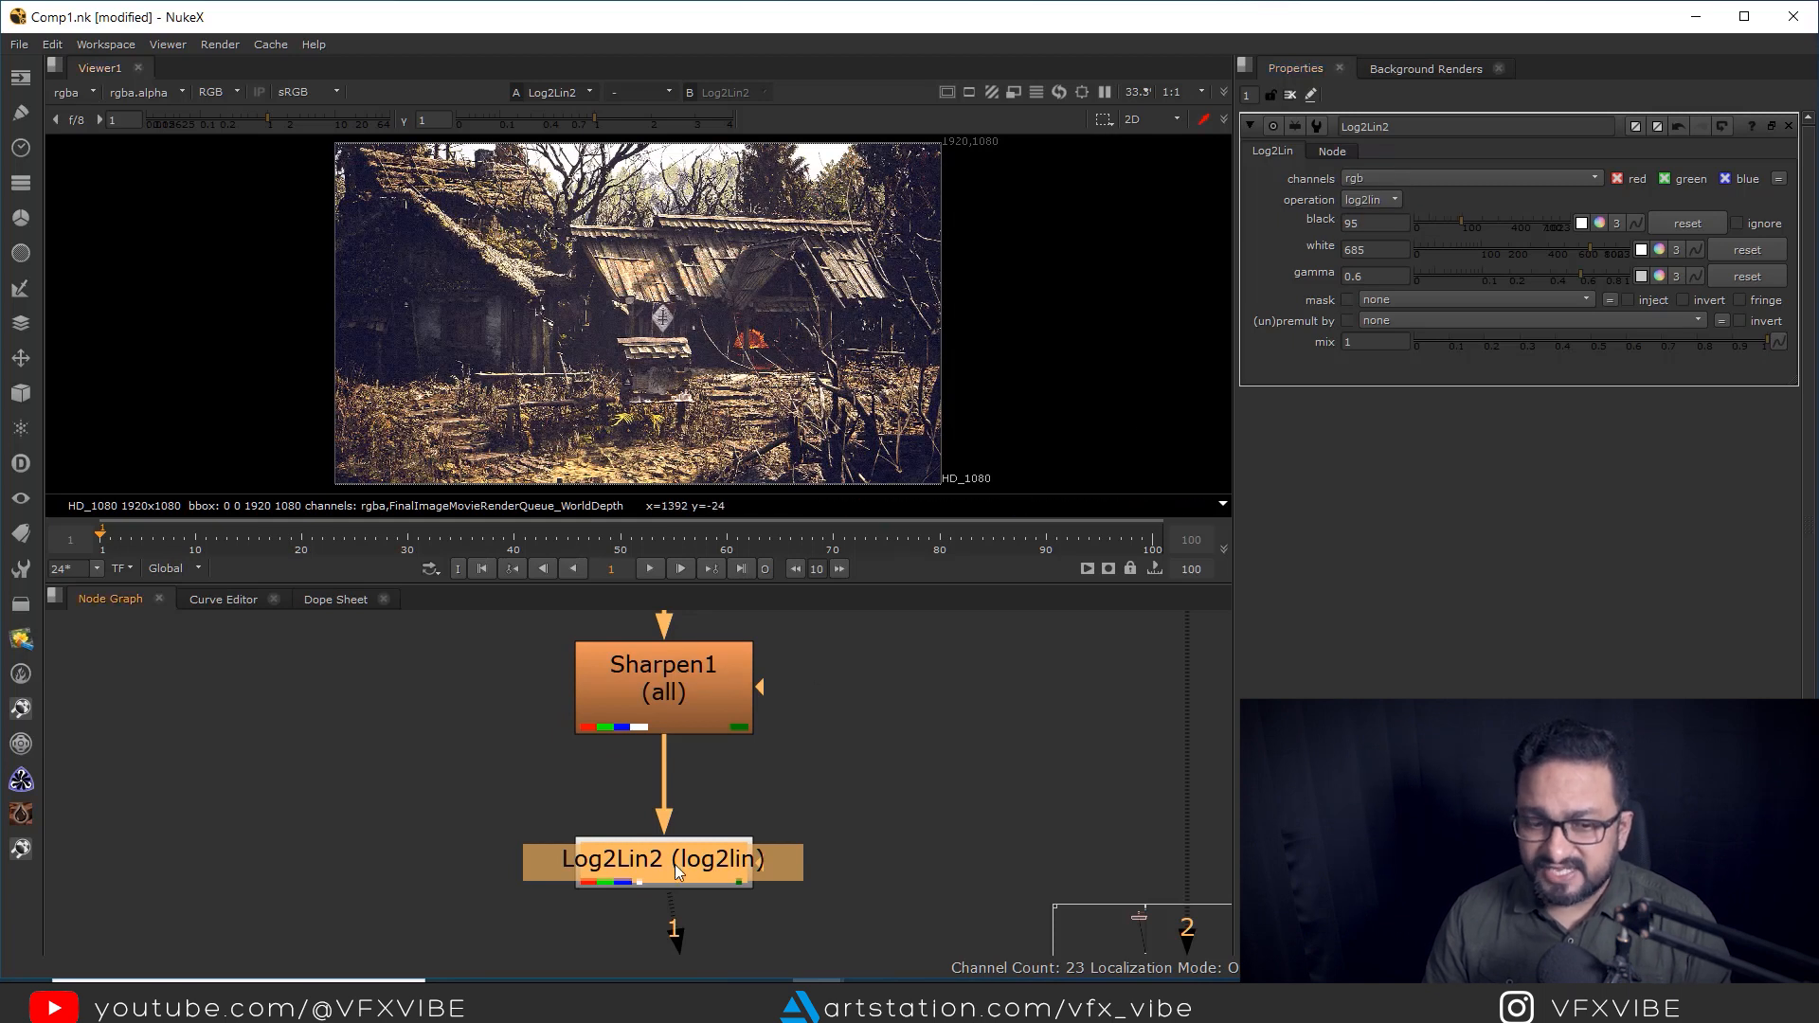
- Merge the sharpened branch over the main branch below the dot, with the merge operation set to max
scroll(855, 798, down, 4)
middle_drag(912, 816, 721, 800)
click(898, 727)
key(m)
drag(900, 728, 833, 817)
key(1)
click(1389, 180)
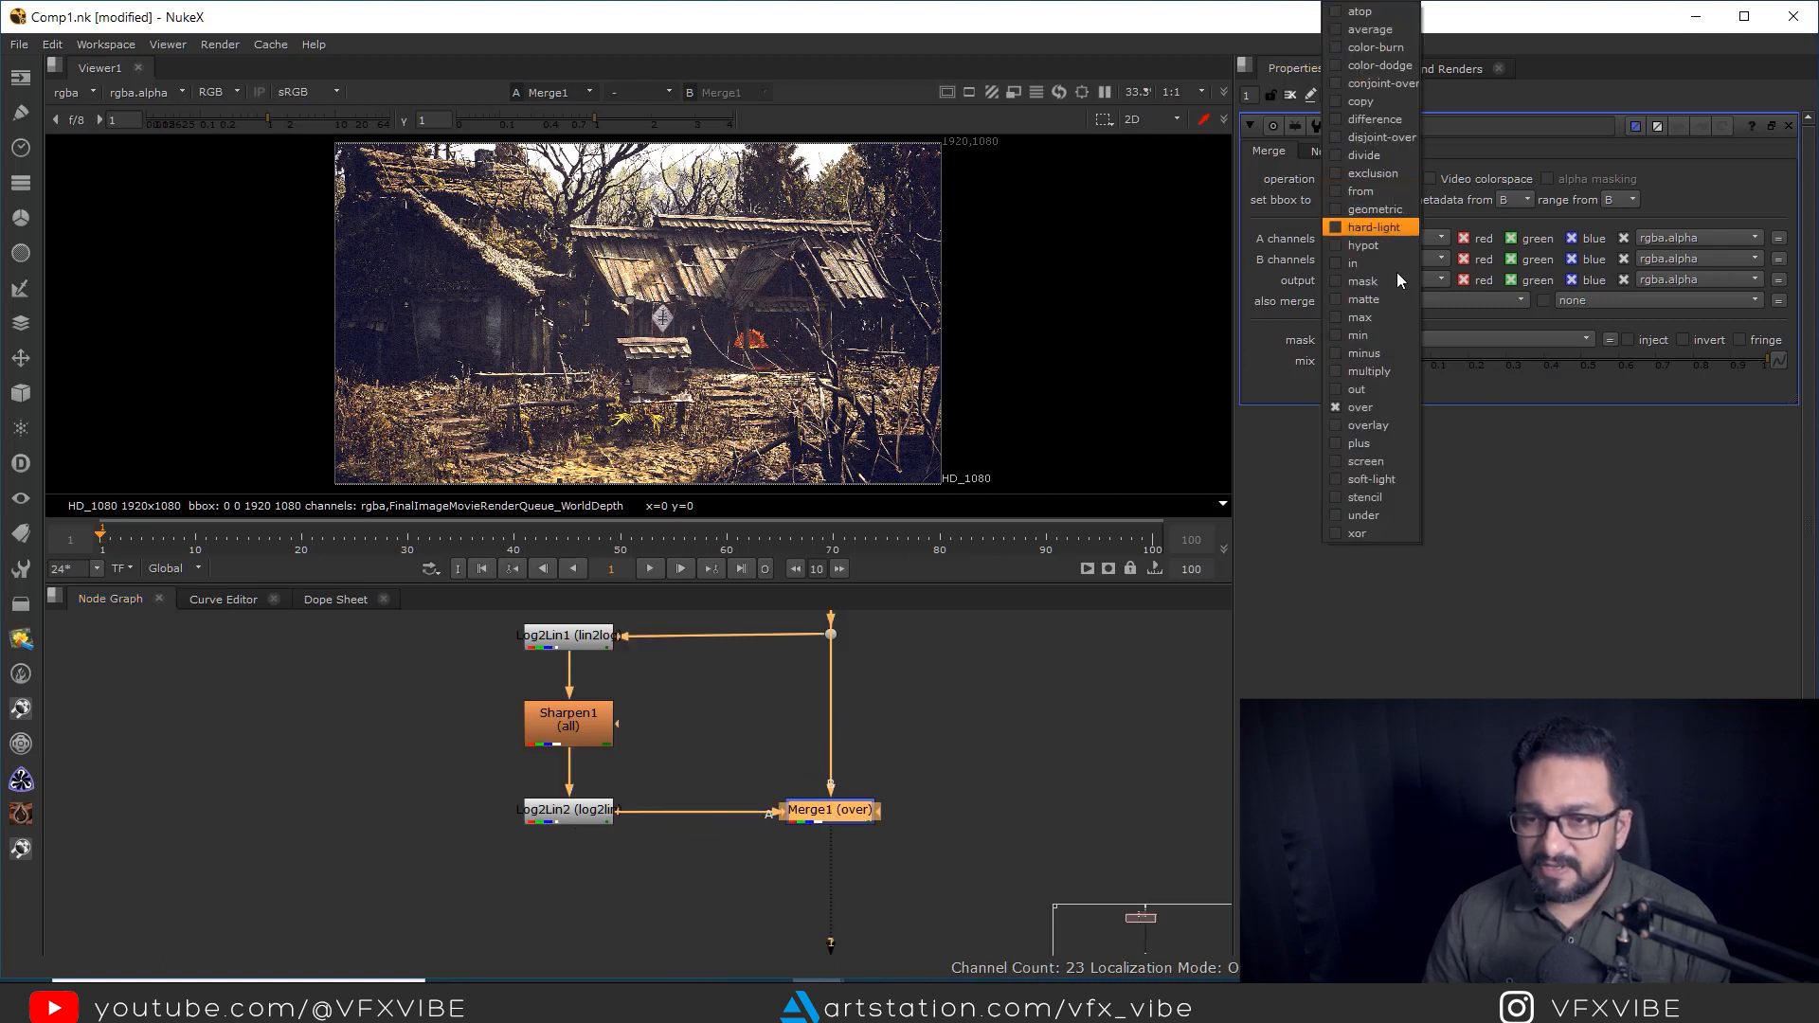
click(1371, 407)
- Compare the unsharpened Dot1 output with Merge1's result in the enlarged viewer, examining the roof and wood detail
scroll(714, 474, up, 3)
middle_drag(886, 622, 237, 725)
click(841, 744)
key(2)
key(space)
key(1)
scroll(866, 580, up, 6)
key(2)
key(1)
key(2)
key(1)
key(2)
middle_drag(1223, 708, 1067, 445)
key(1)
key(2)
middle_drag(1107, 598, 730, 595)
key(1)
scroll(1114, 522, up, 12)
scroll(1141, 611, down, 12)
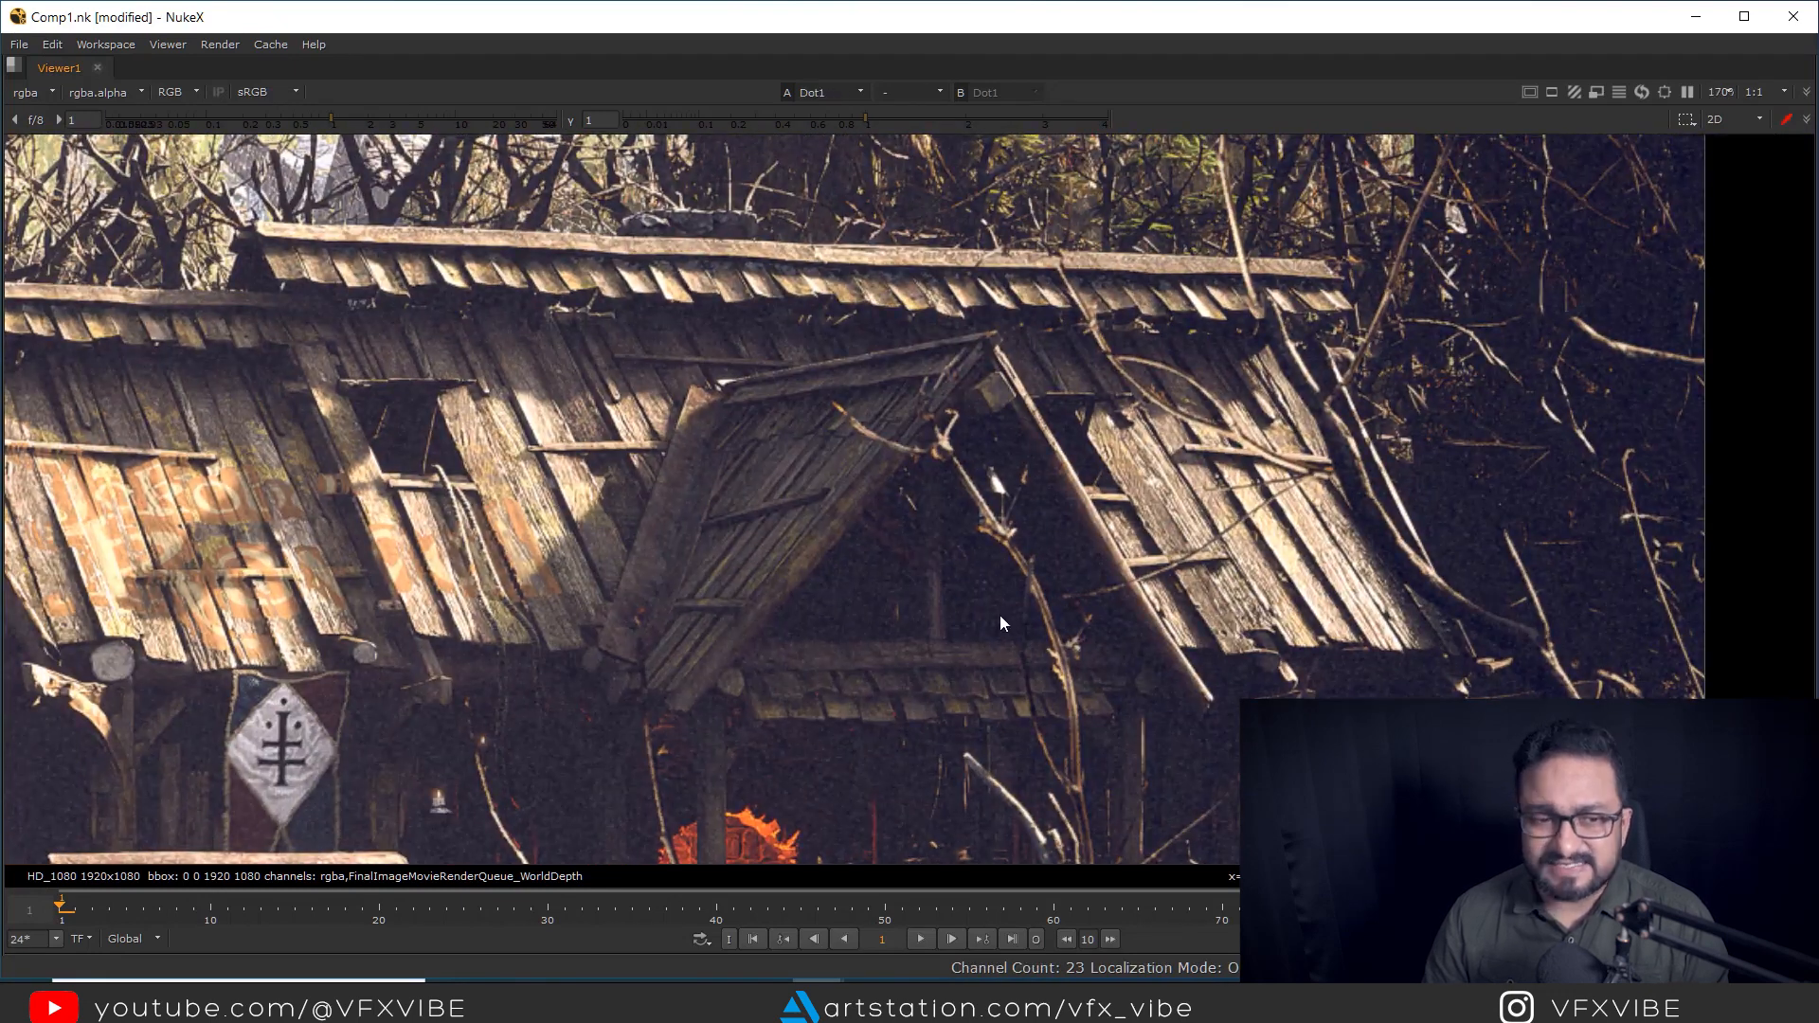
scroll(999, 616, down, 5)
middle_drag(1056, 657, 1091, 640)
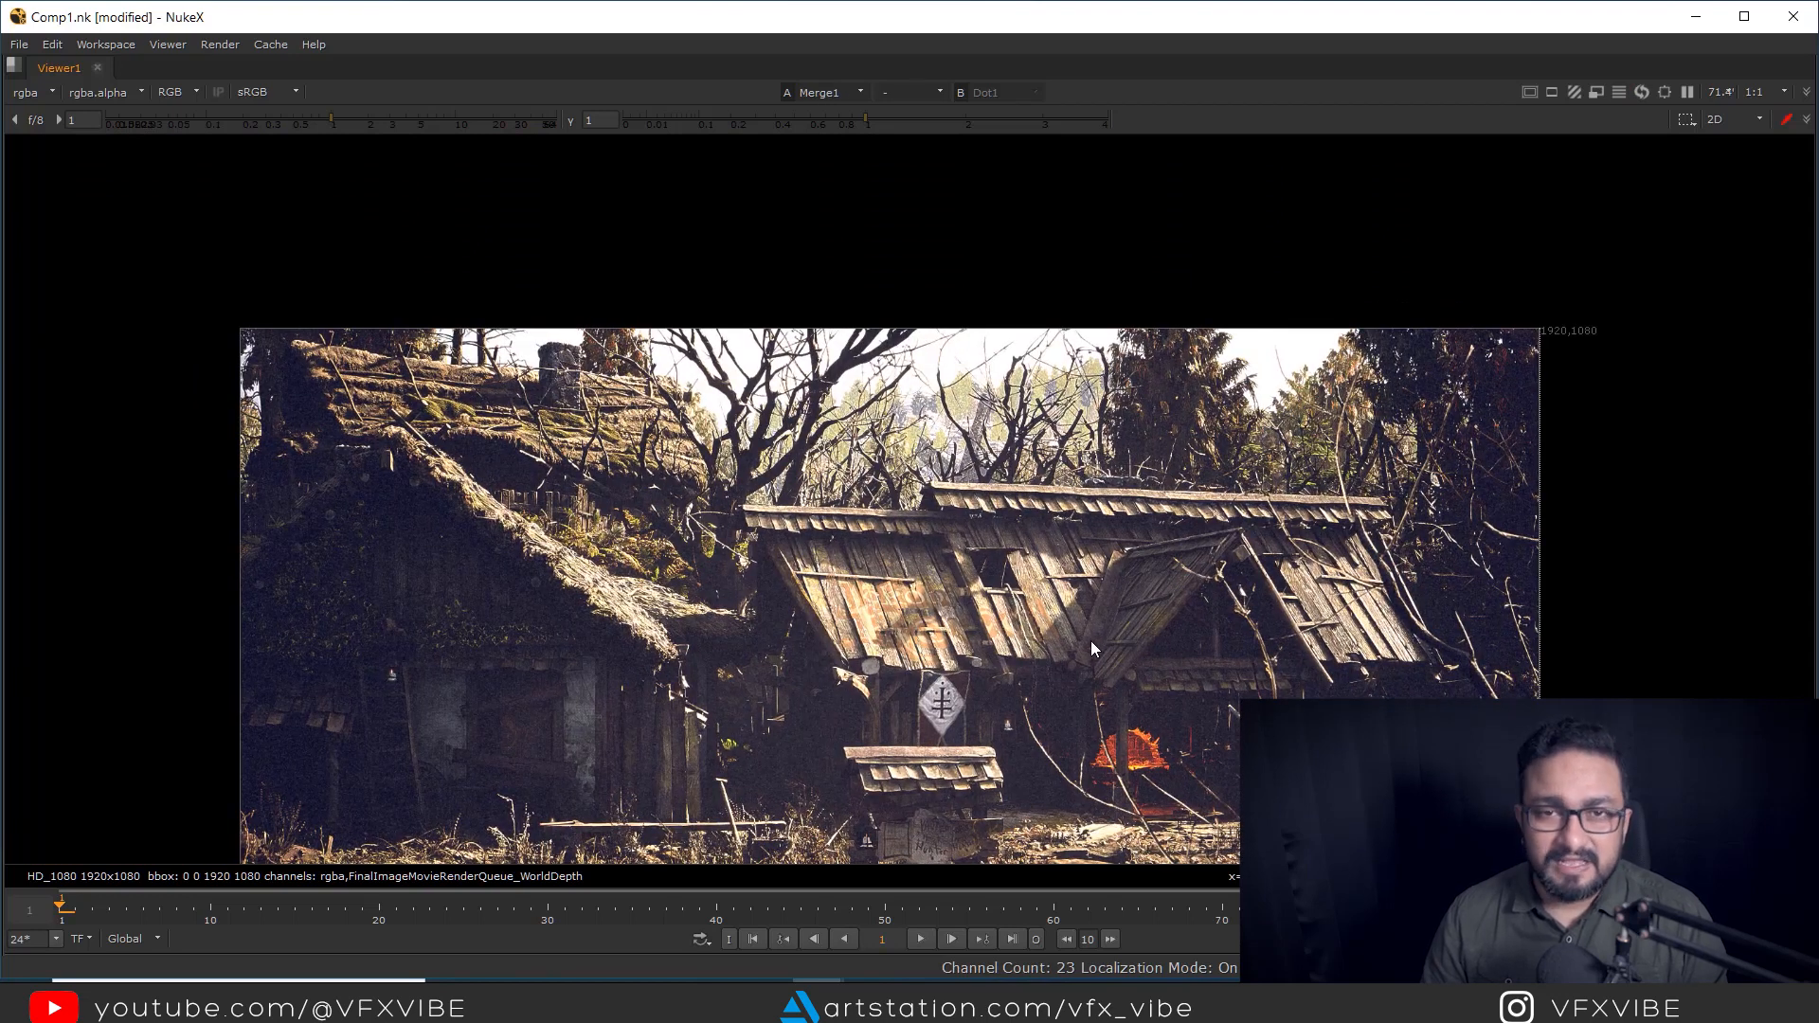
key(space)
- Reduce Merge1's mix to 0.37 to soften the sharpening
scroll(1005, 223, up, 2)
middle_drag(1070, 176, 829, 275)
scroll(610, 791, up, 1)
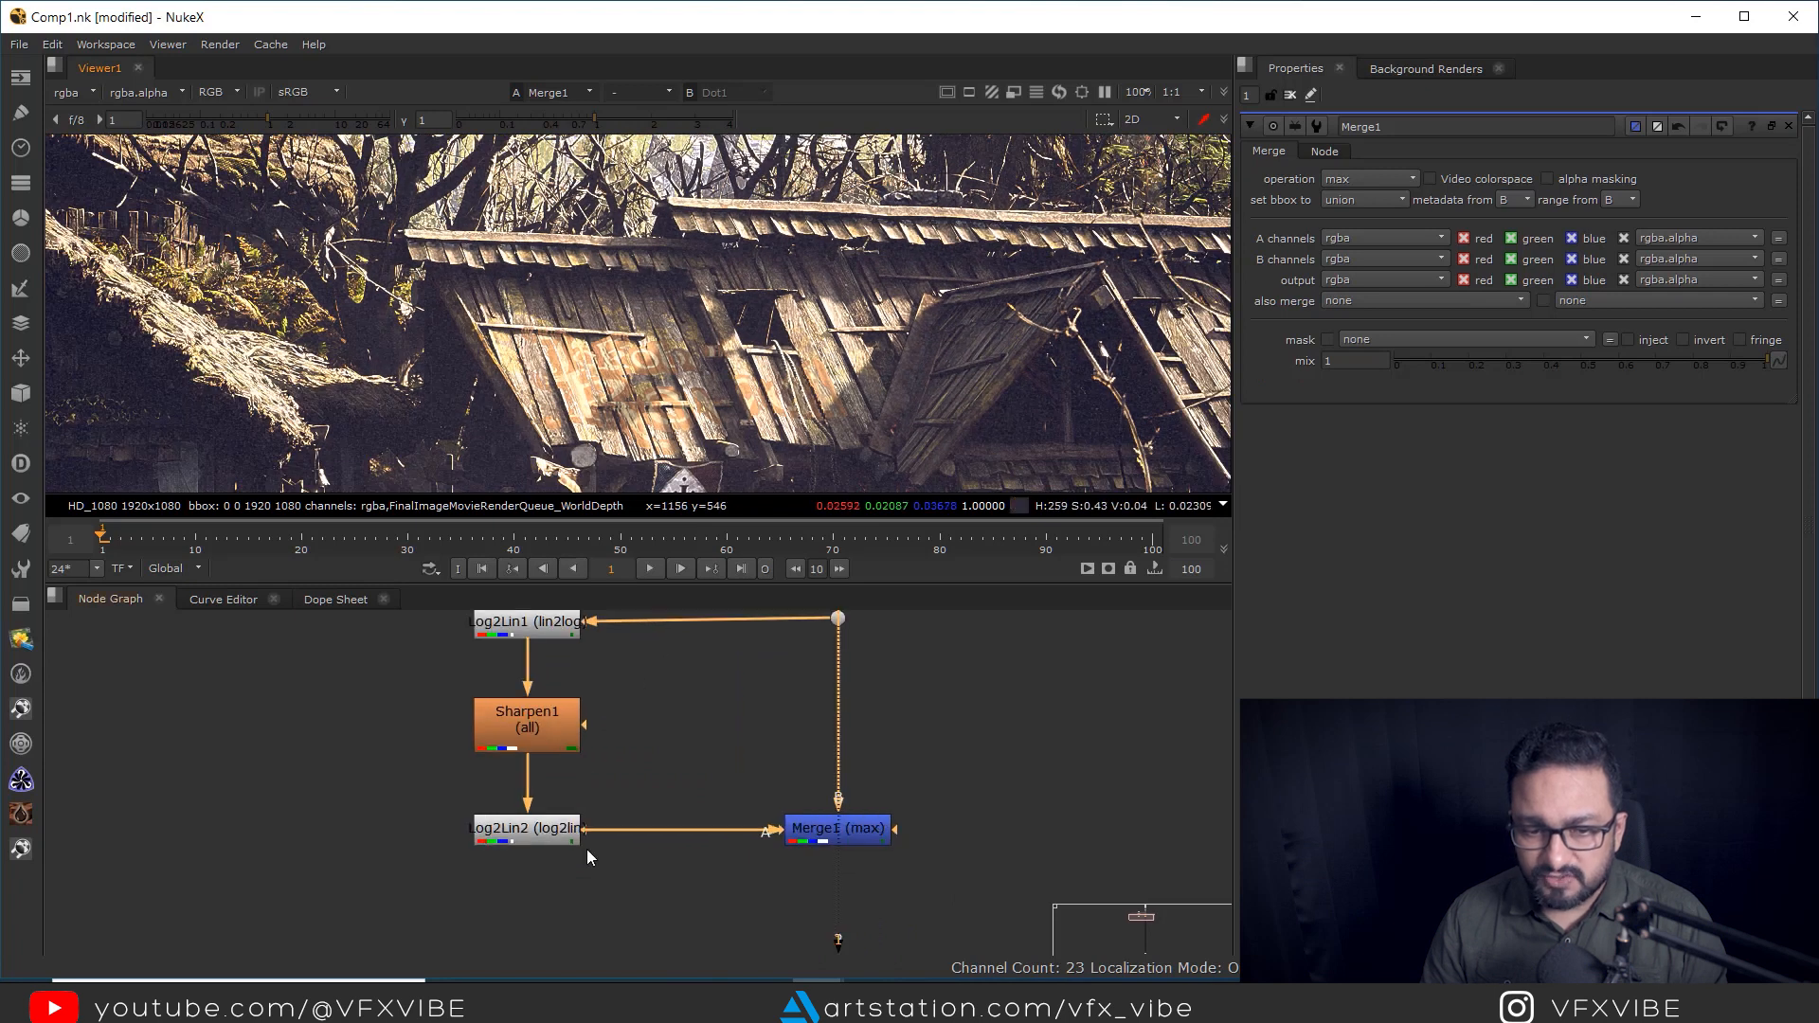
click(846, 834)
drag(1682, 369, 1531, 374)
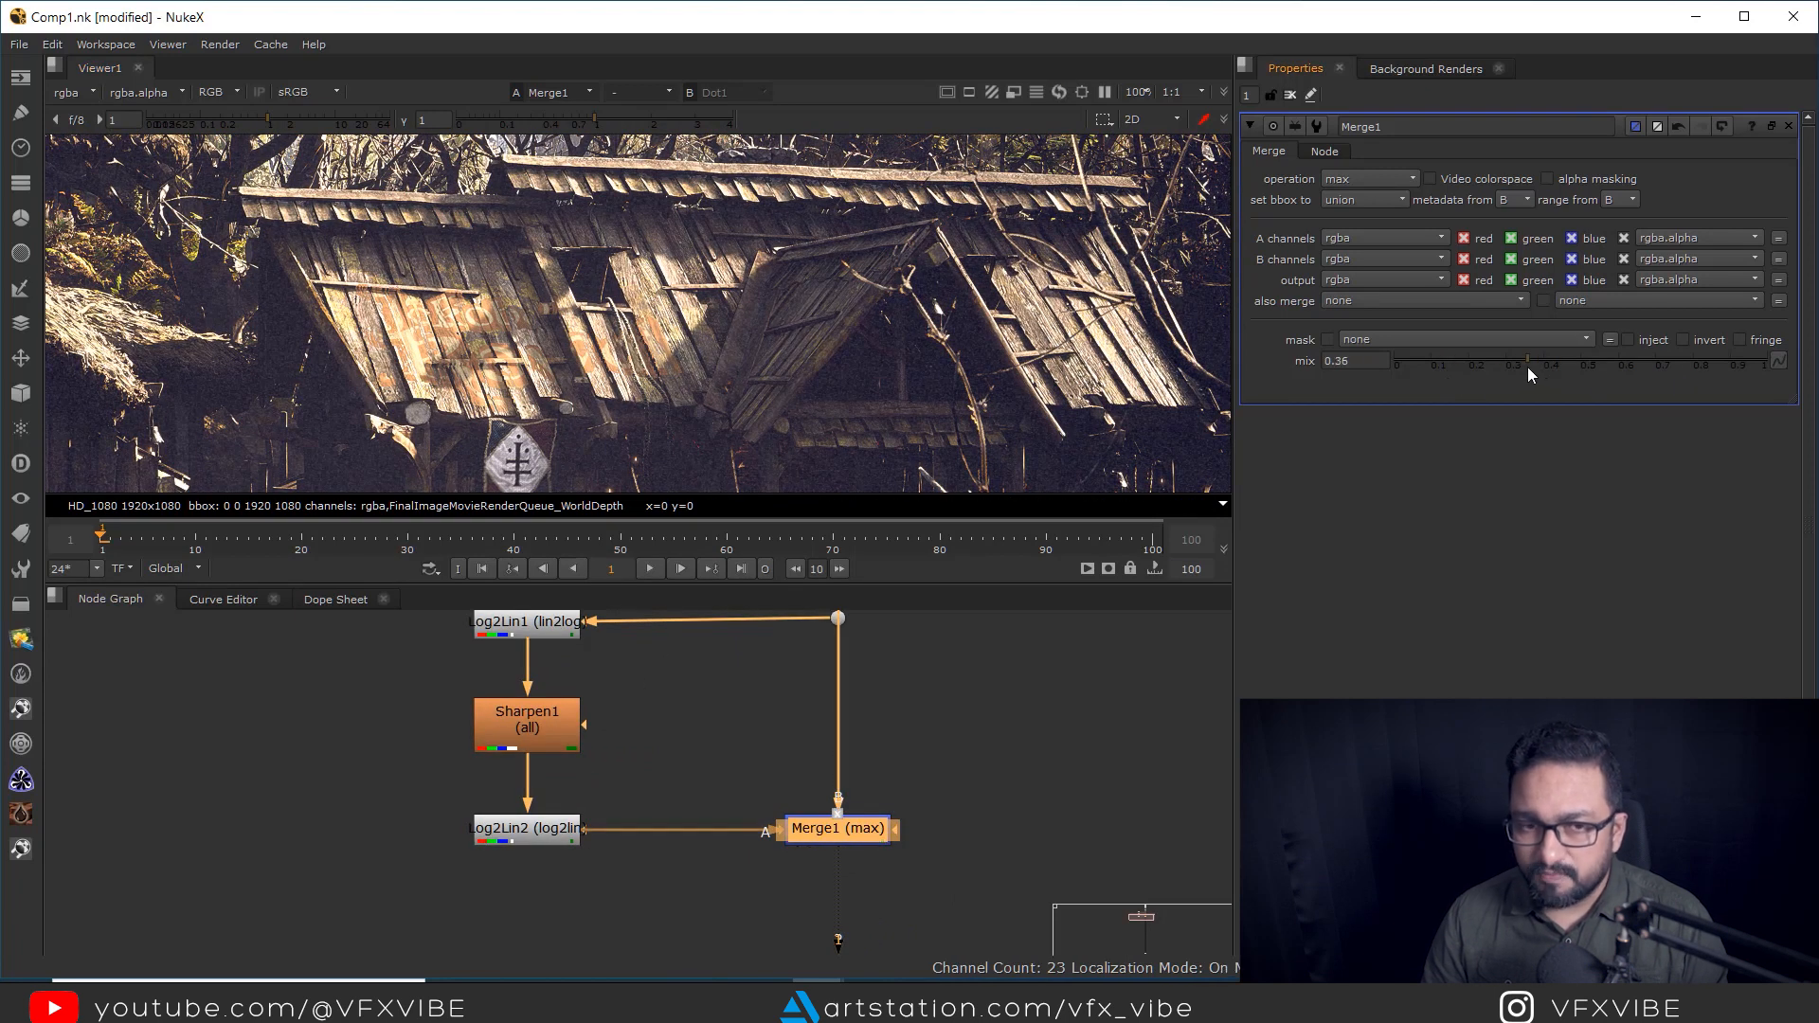
middle_drag(934, 284, 1040, 360)
- View the unsharpened output at Dot1 and examine the whole frame
middle_drag(892, 688, 901, 755)
click(846, 686)
key(1)
scroll(853, 293, up, 5)
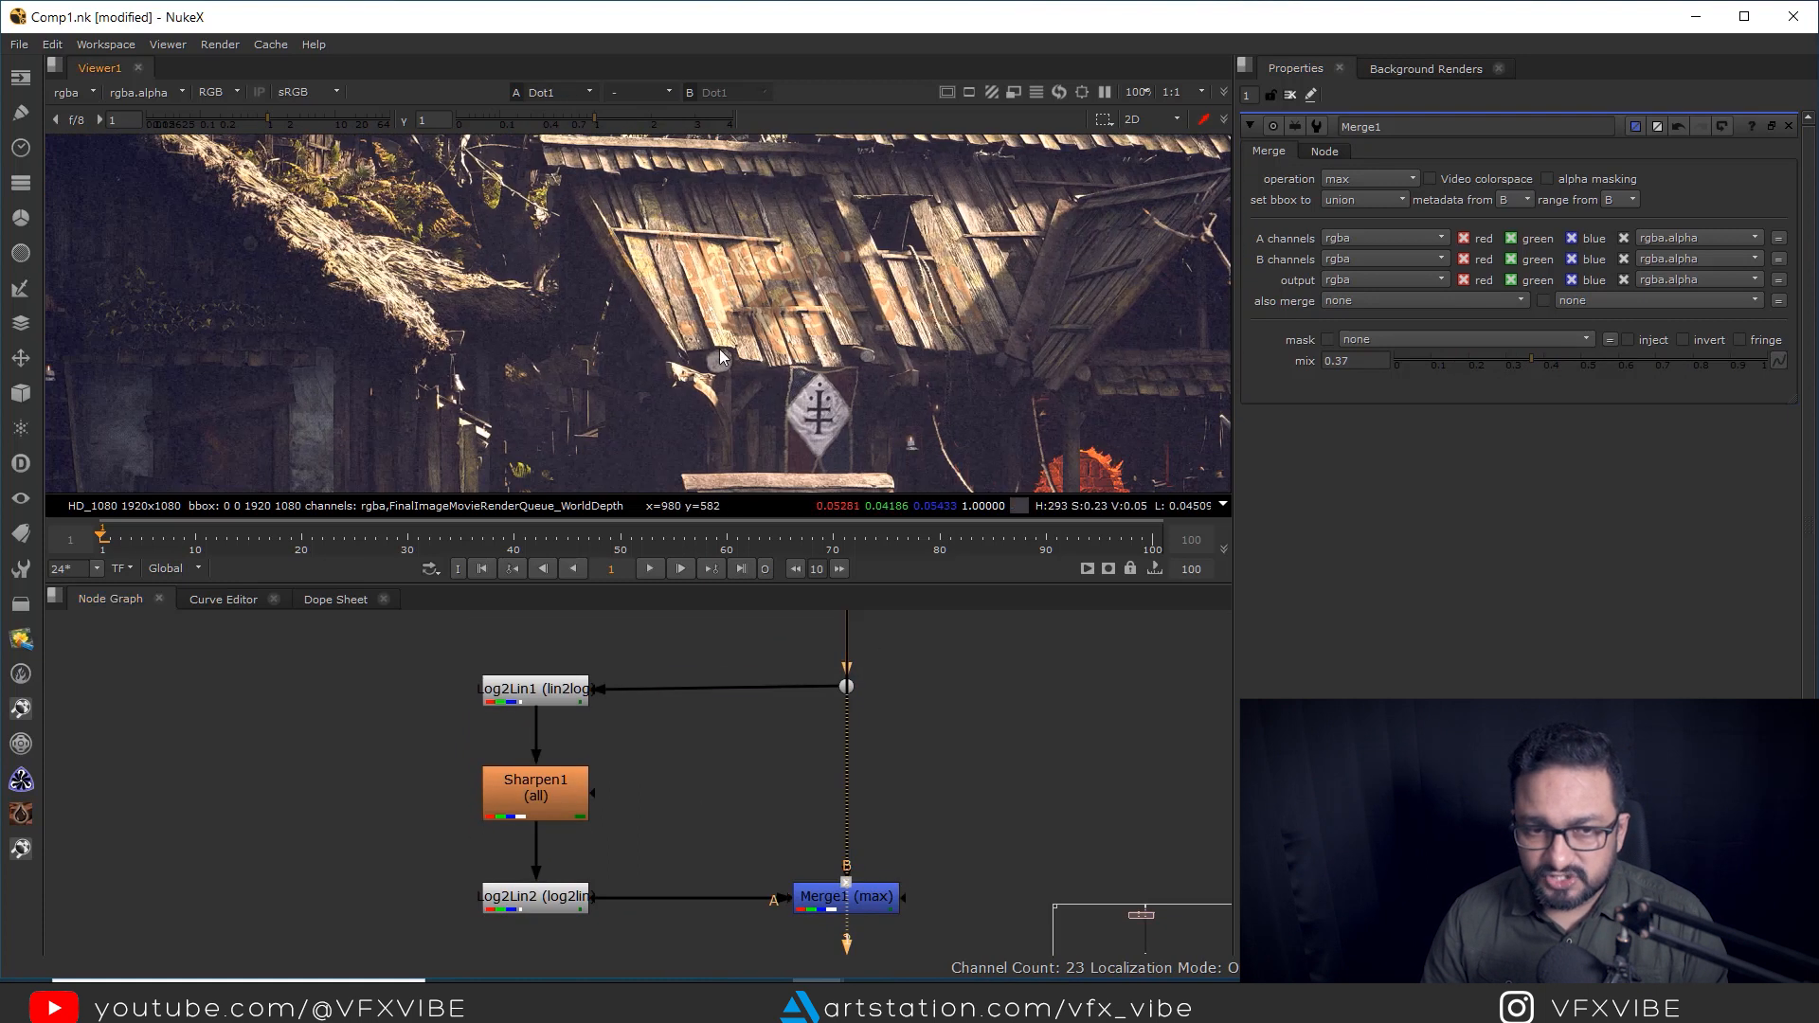
key(f)
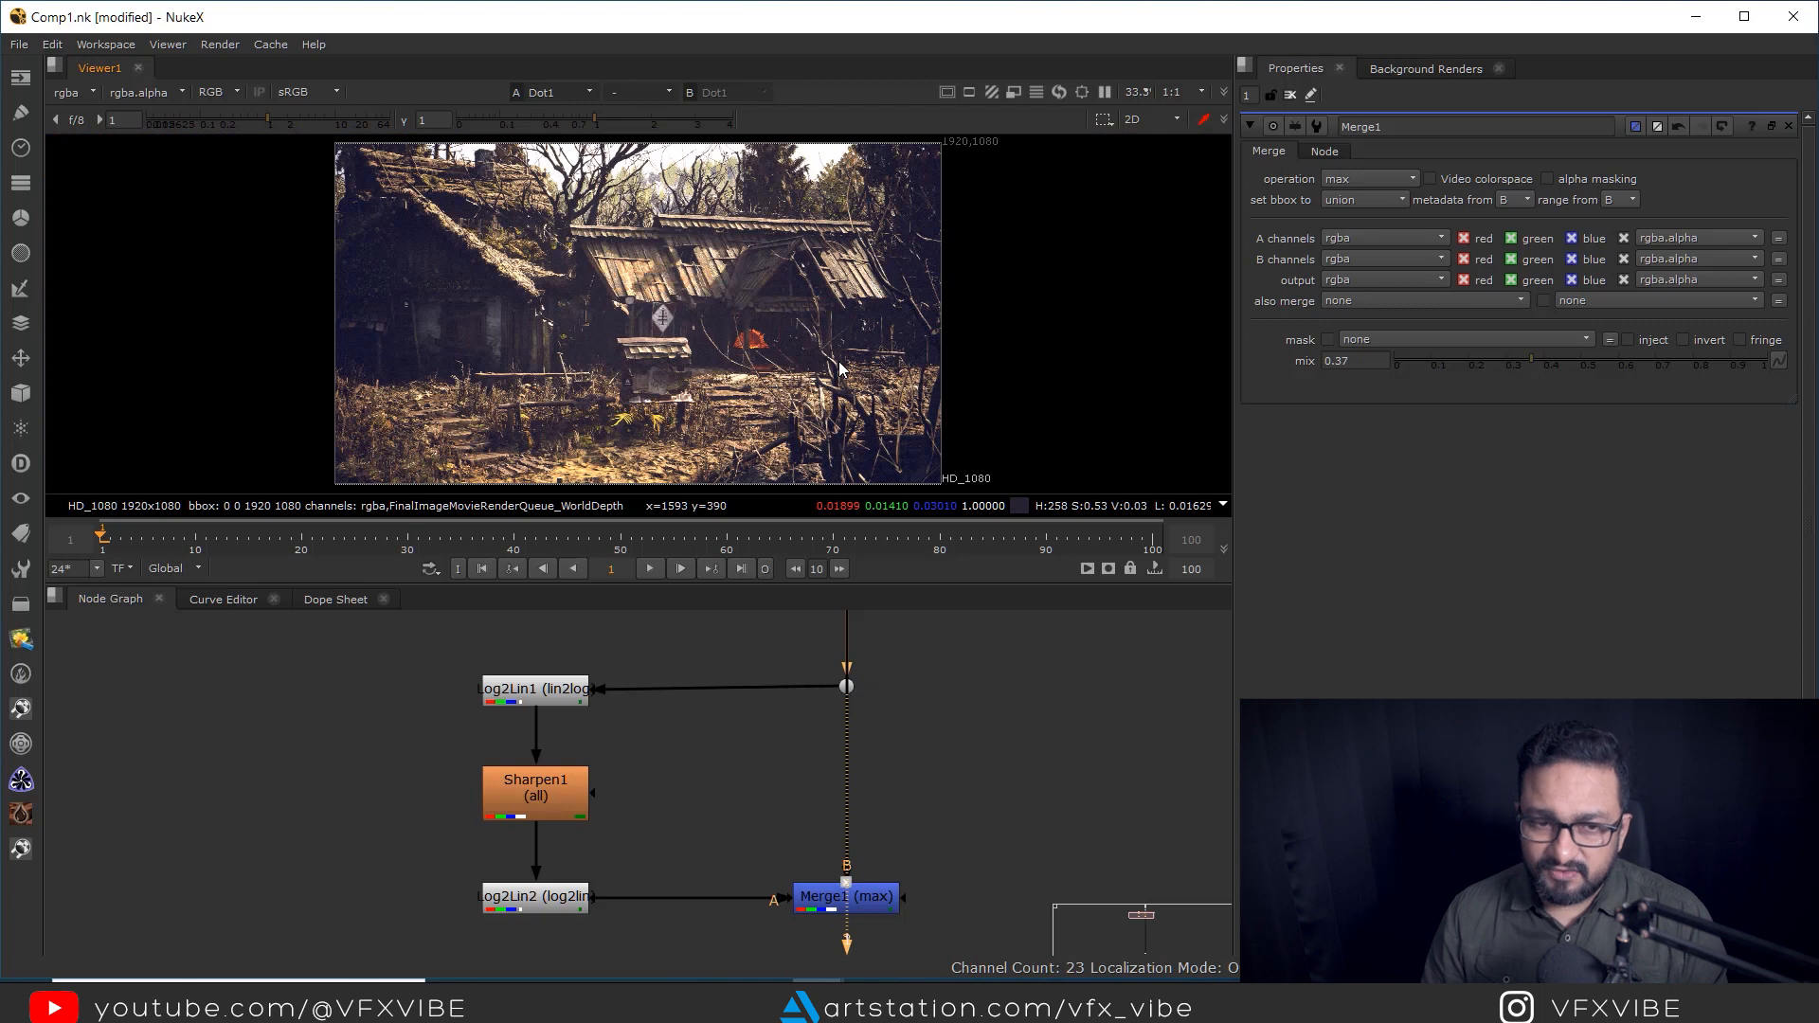
- Add a Keyer node set beside the main branch and feed it from a new dot below Merge1
middle_drag(861, 886, 831, 686)
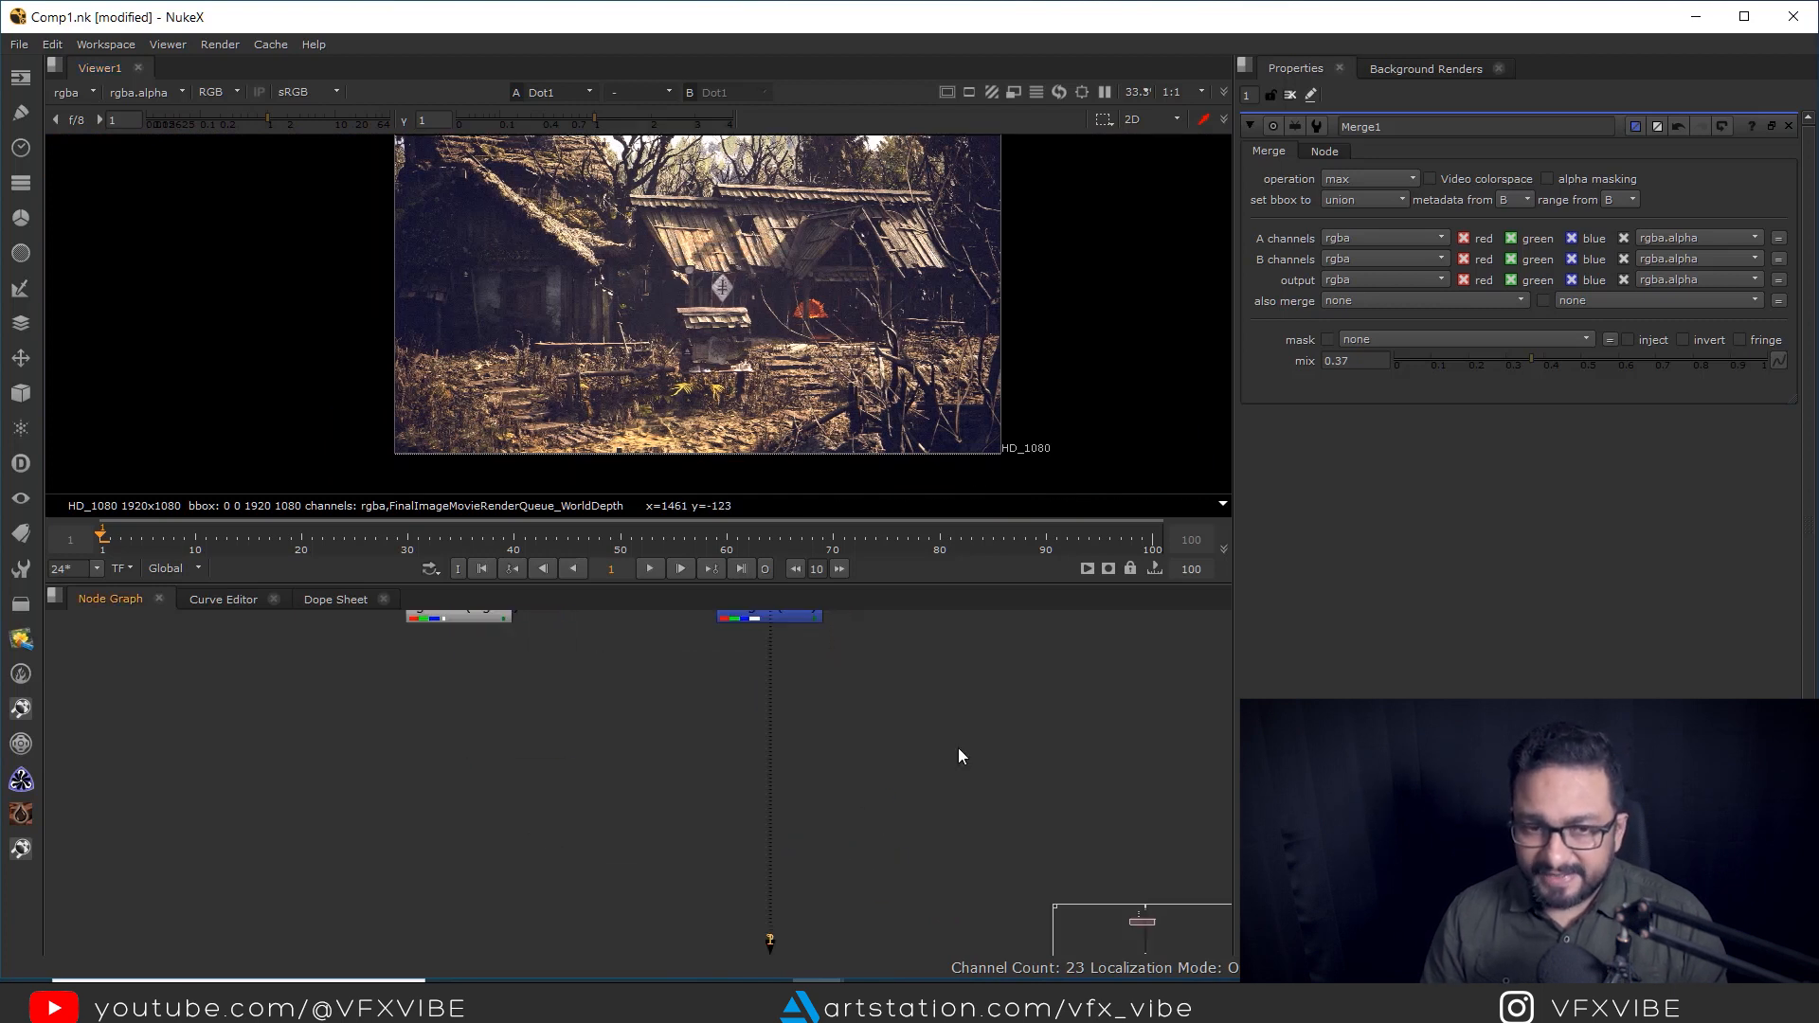
key(Tab)
text(keyer)
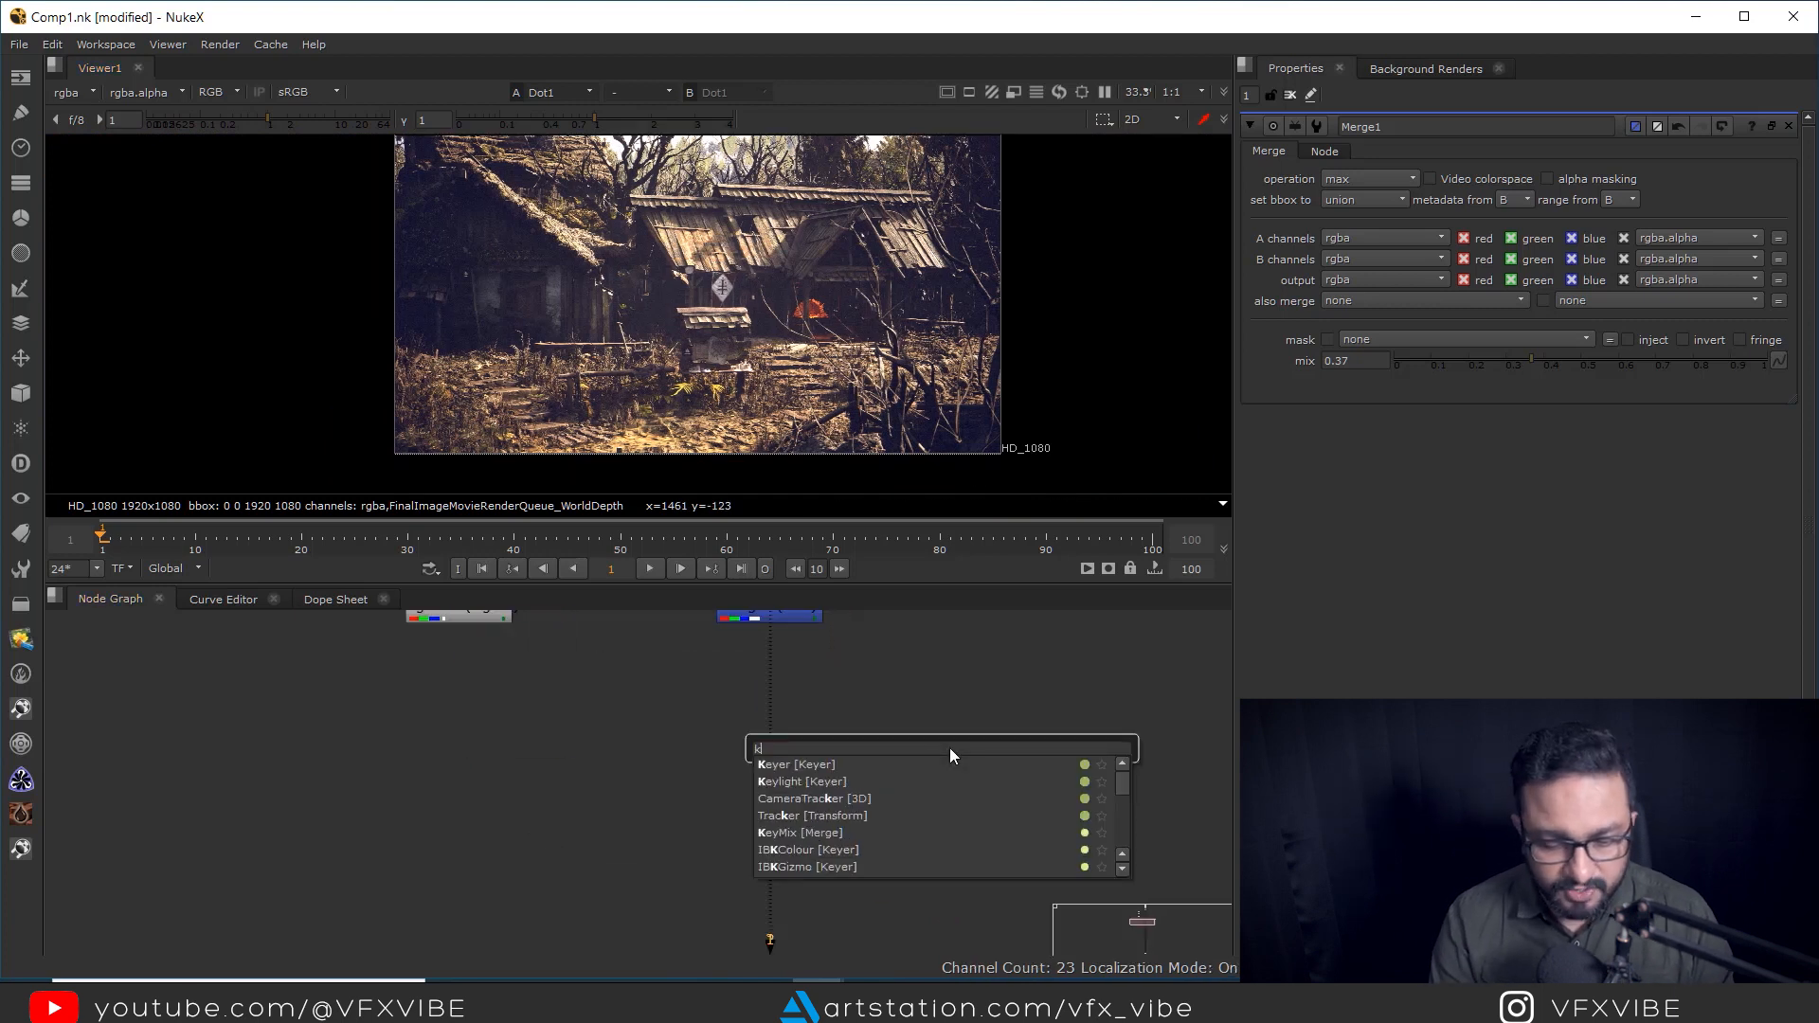
key(Return)
drag(965, 843, 999, 853)
ctrl+drag(874, 764, 775, 873)
drag(996, 852, 1071, 874)
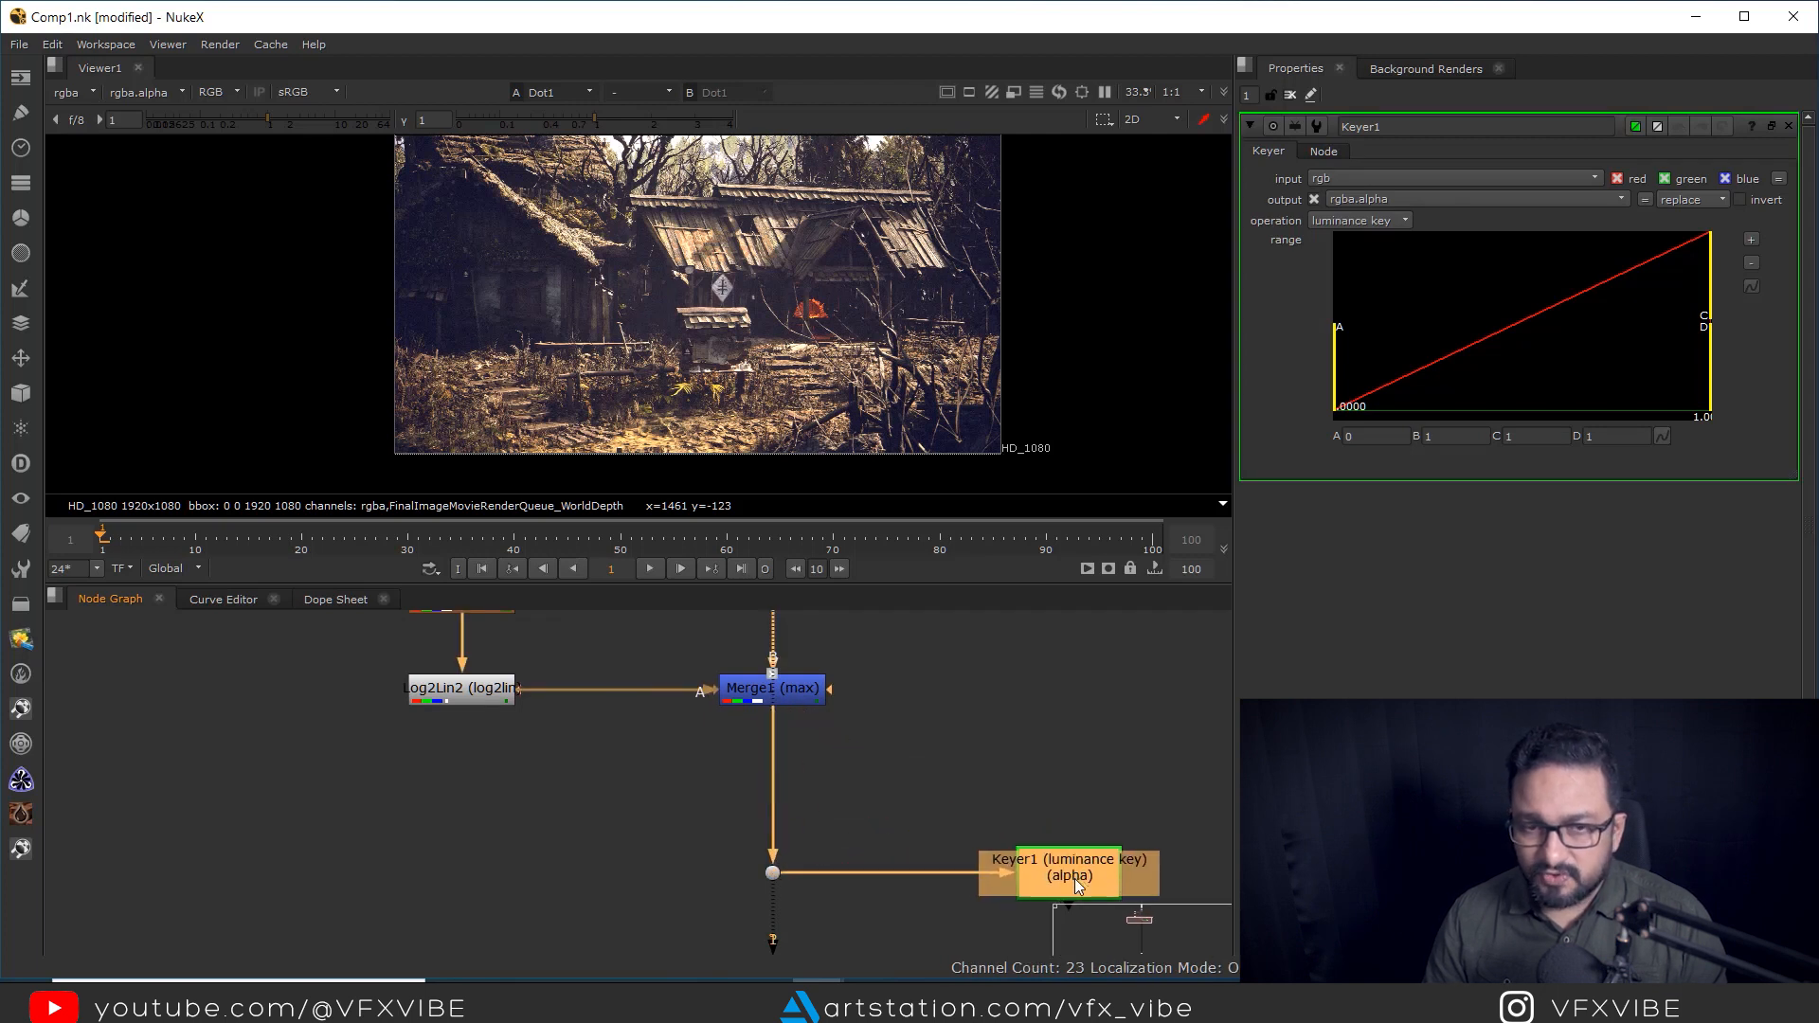
- Check Keyer1's alpha and narrow its luminance key to the highlights, with range A about 0.618 and B about 0.893
key(1)
click(1053, 768)
middle_drag(786, 296, 867, 360)
key(a)
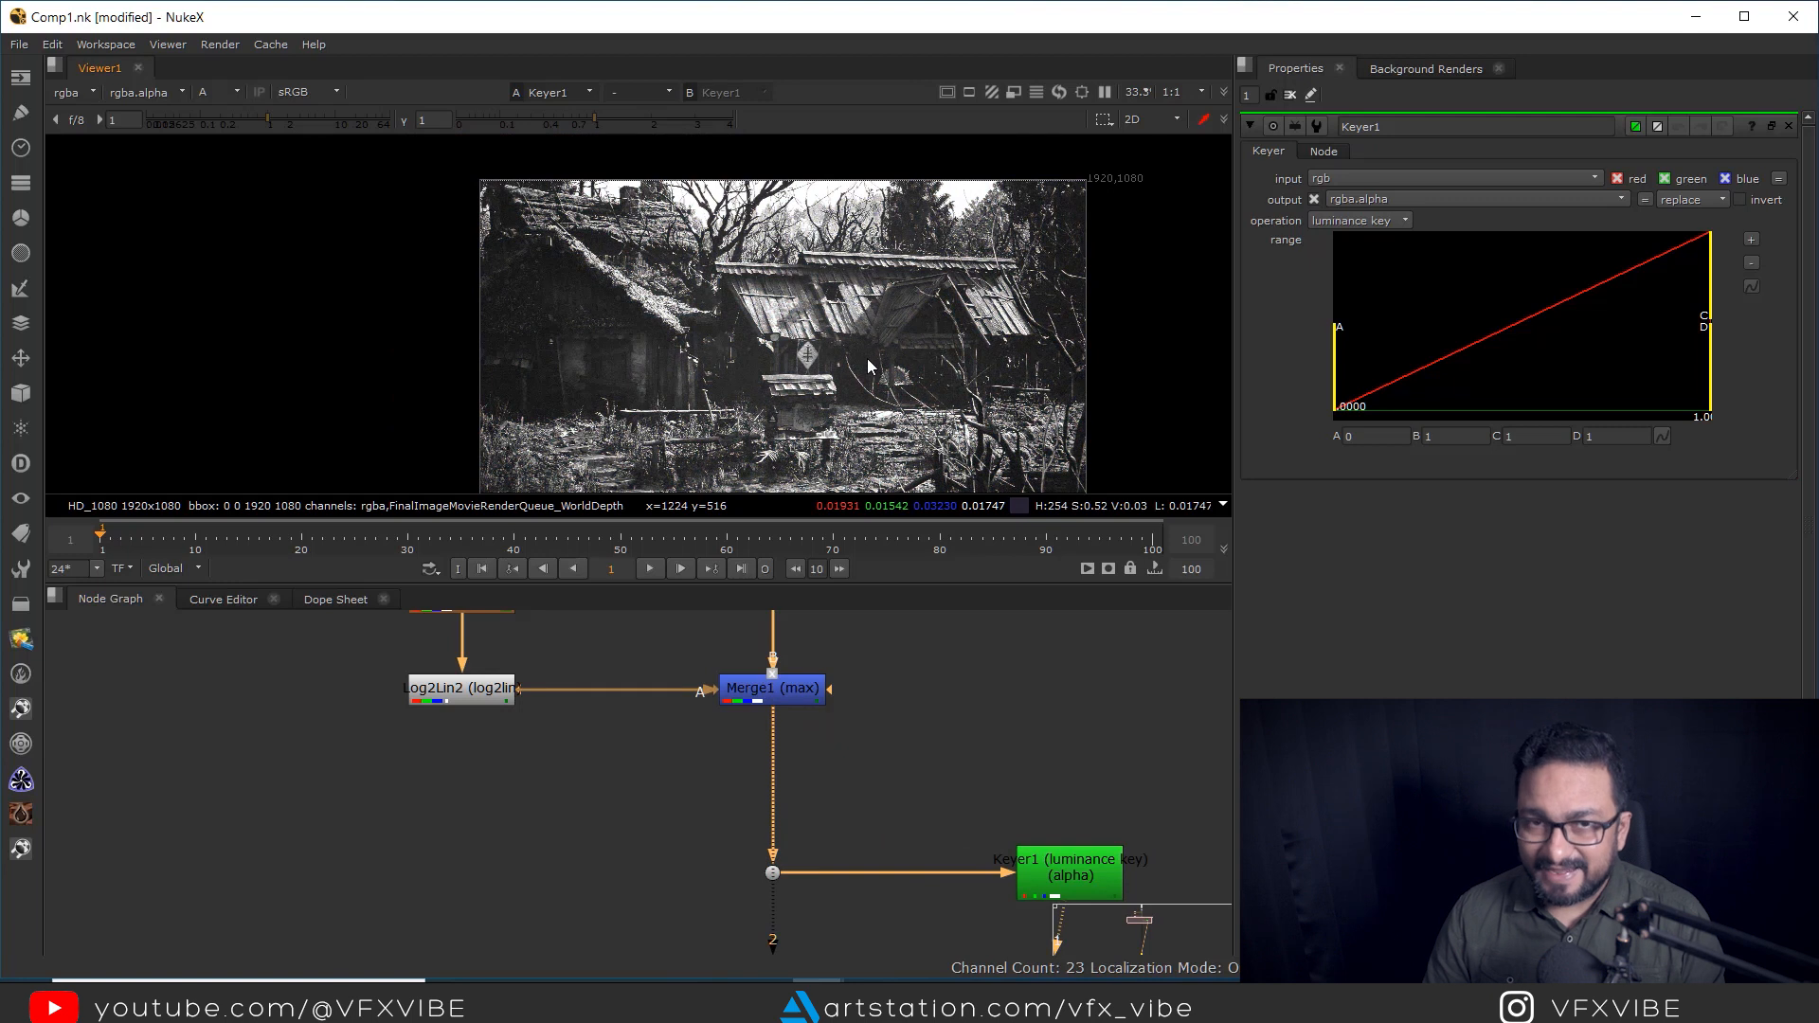
drag(1368, 350, 1632, 389)
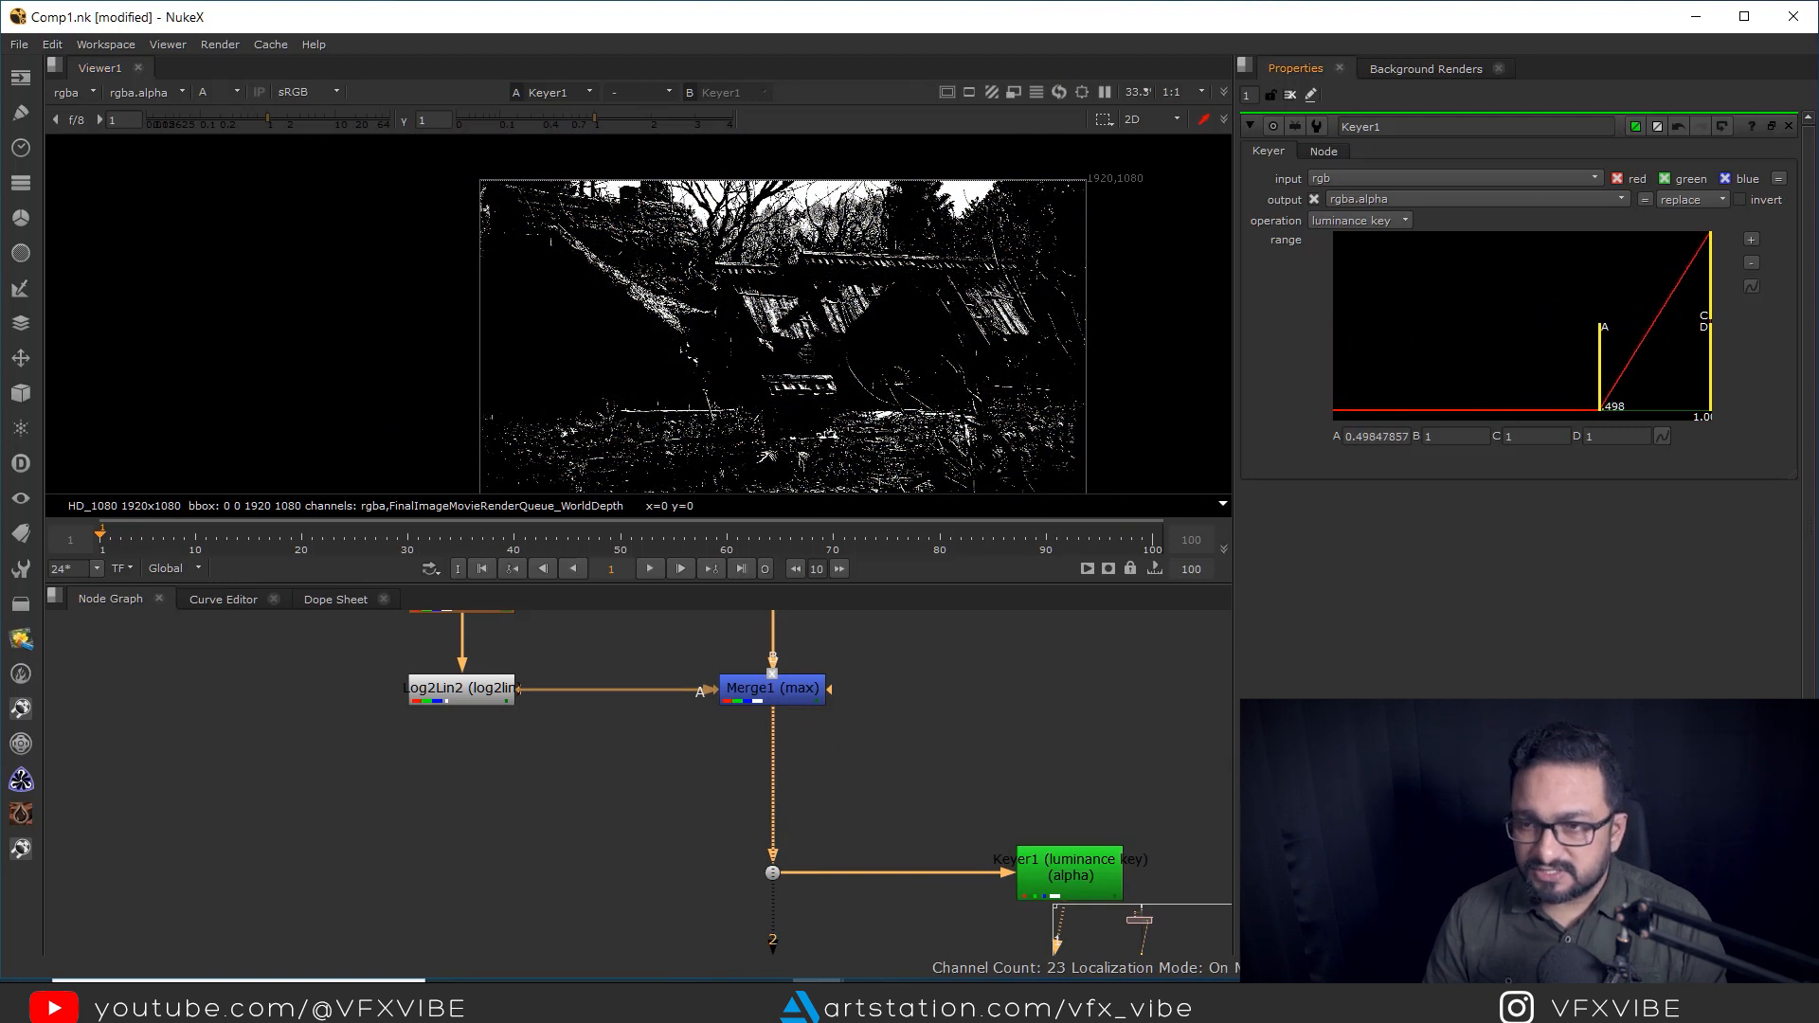
drag(1709, 314, 1689, 314)
middle_drag(1083, 944, 999, 809)
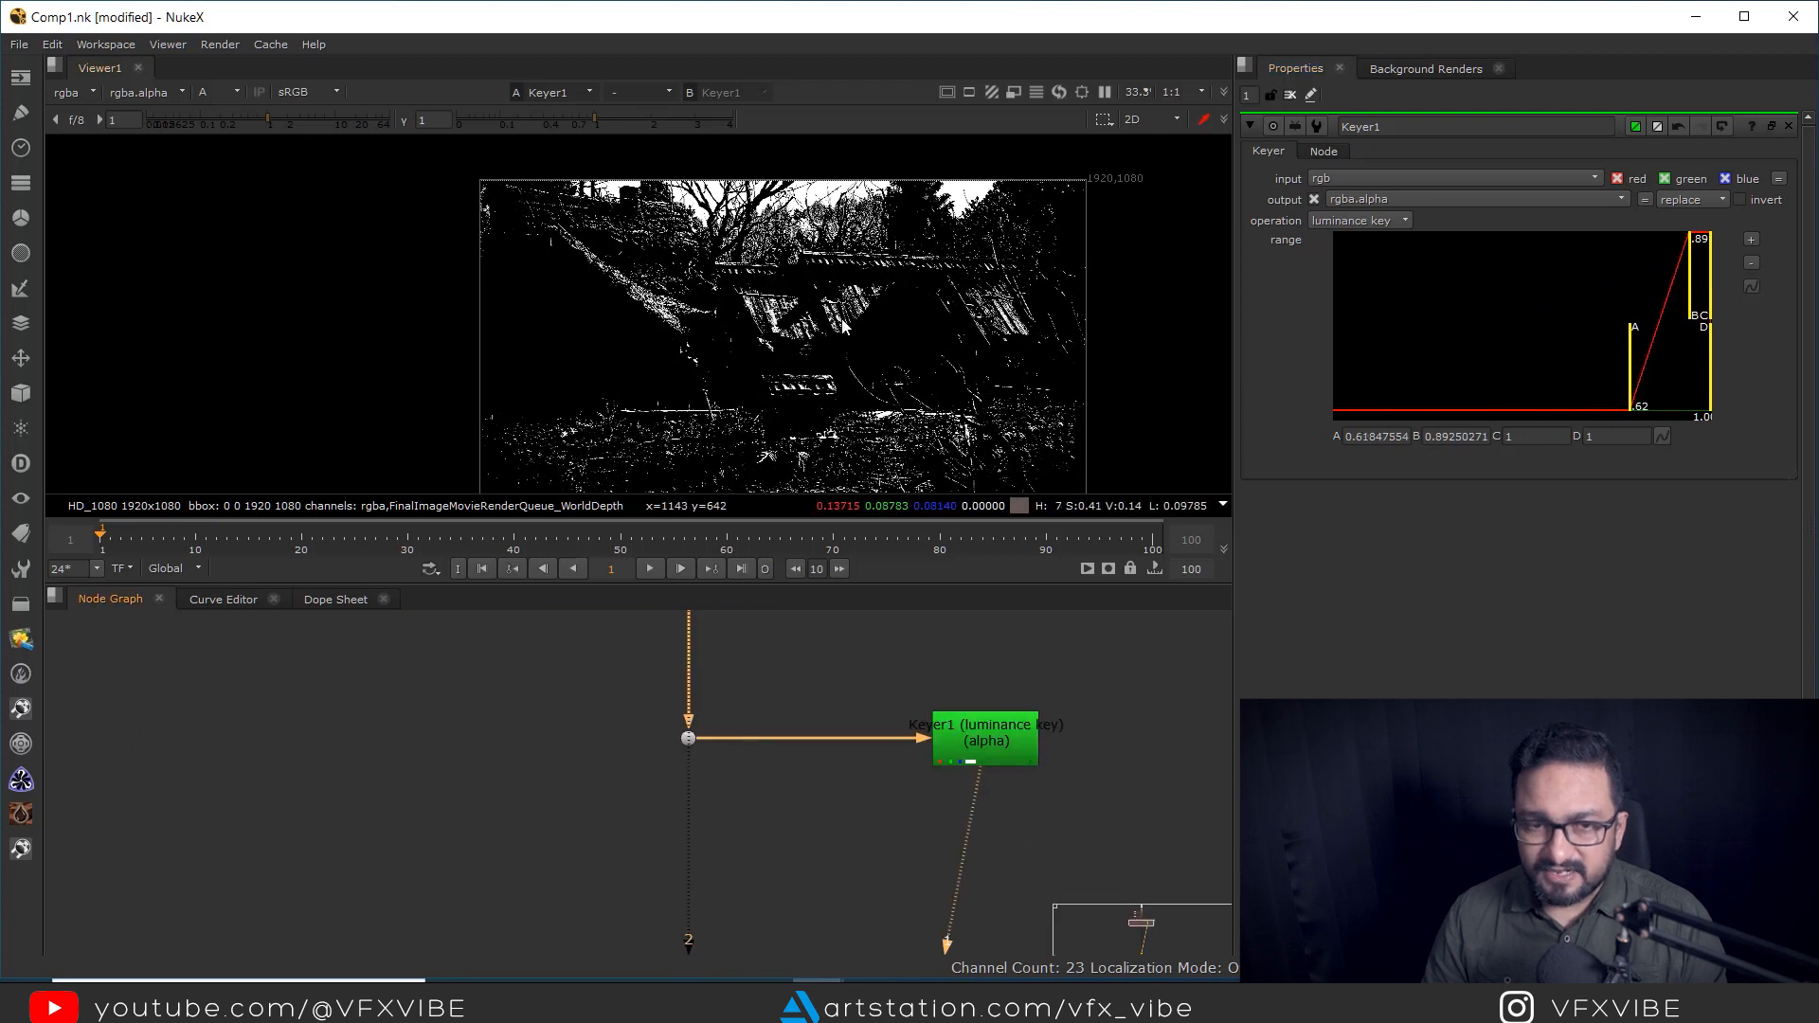
middle_drag(900, 379, 863, 367)
key(a)
- Add a Premult node directly below Keyer1 to isolate the keyed highlights
click(1084, 745)
key(Tab)
text(p)
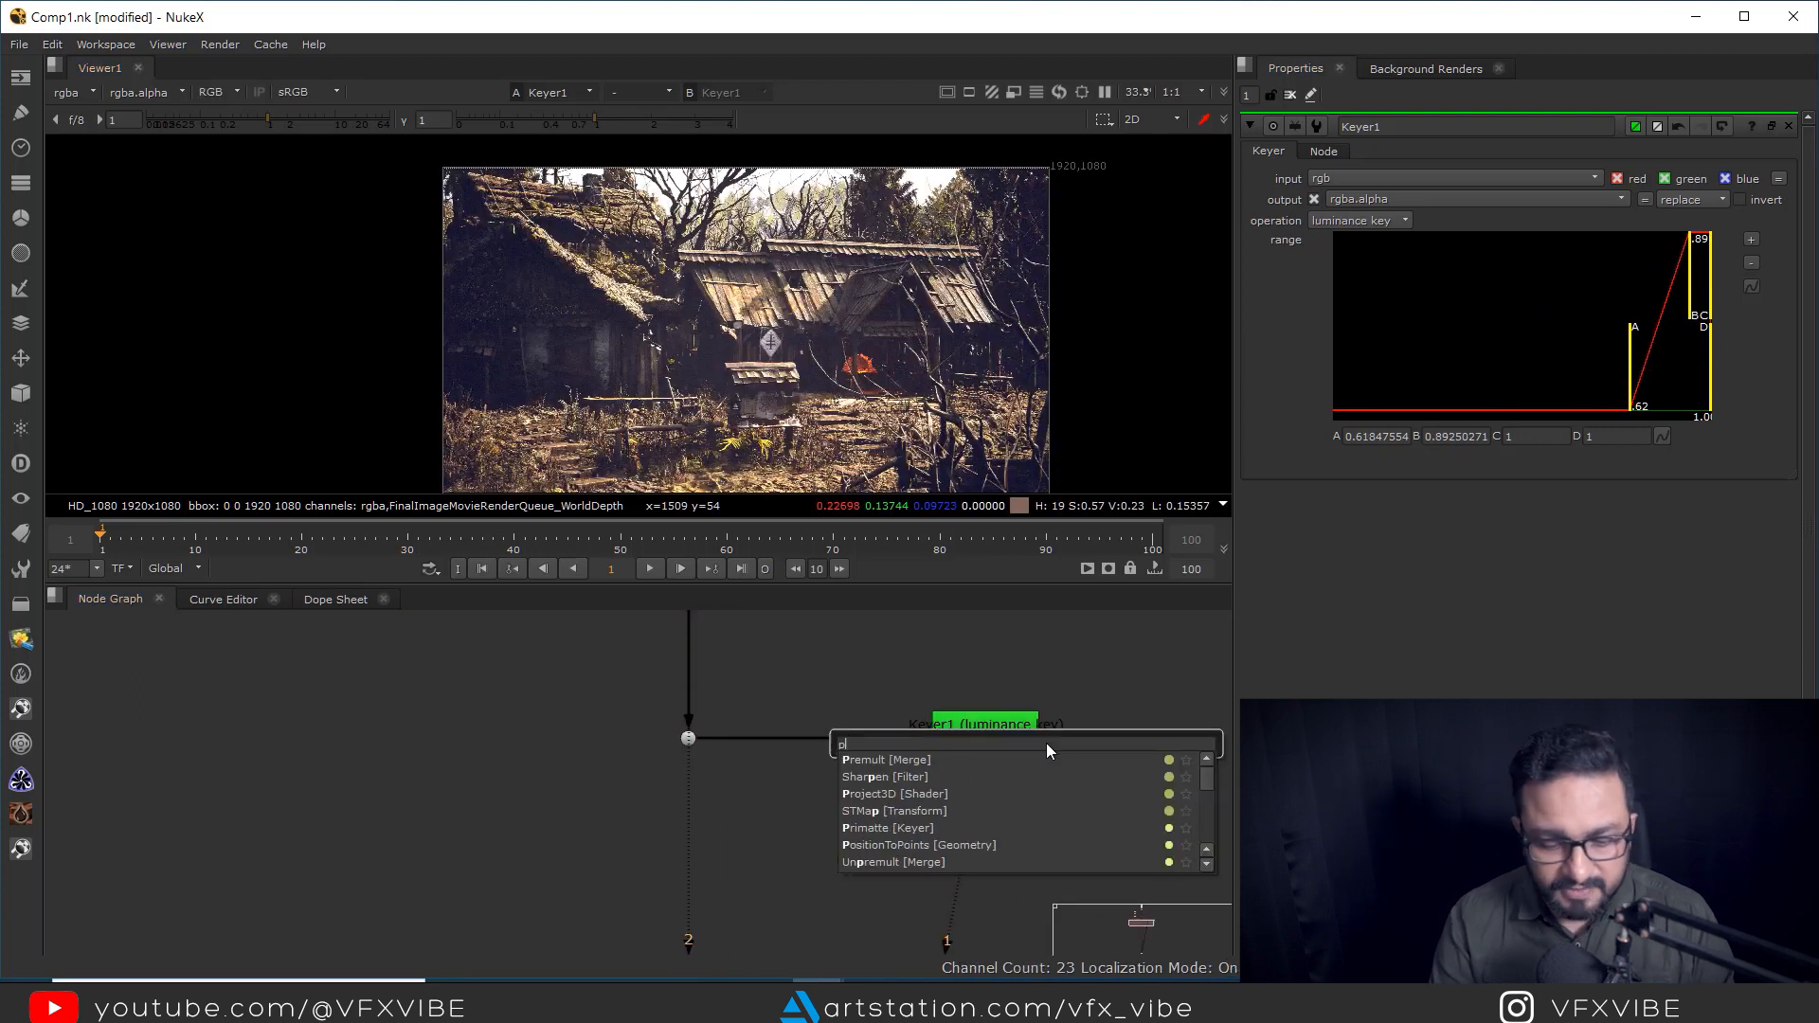
text(re)
key(Return)
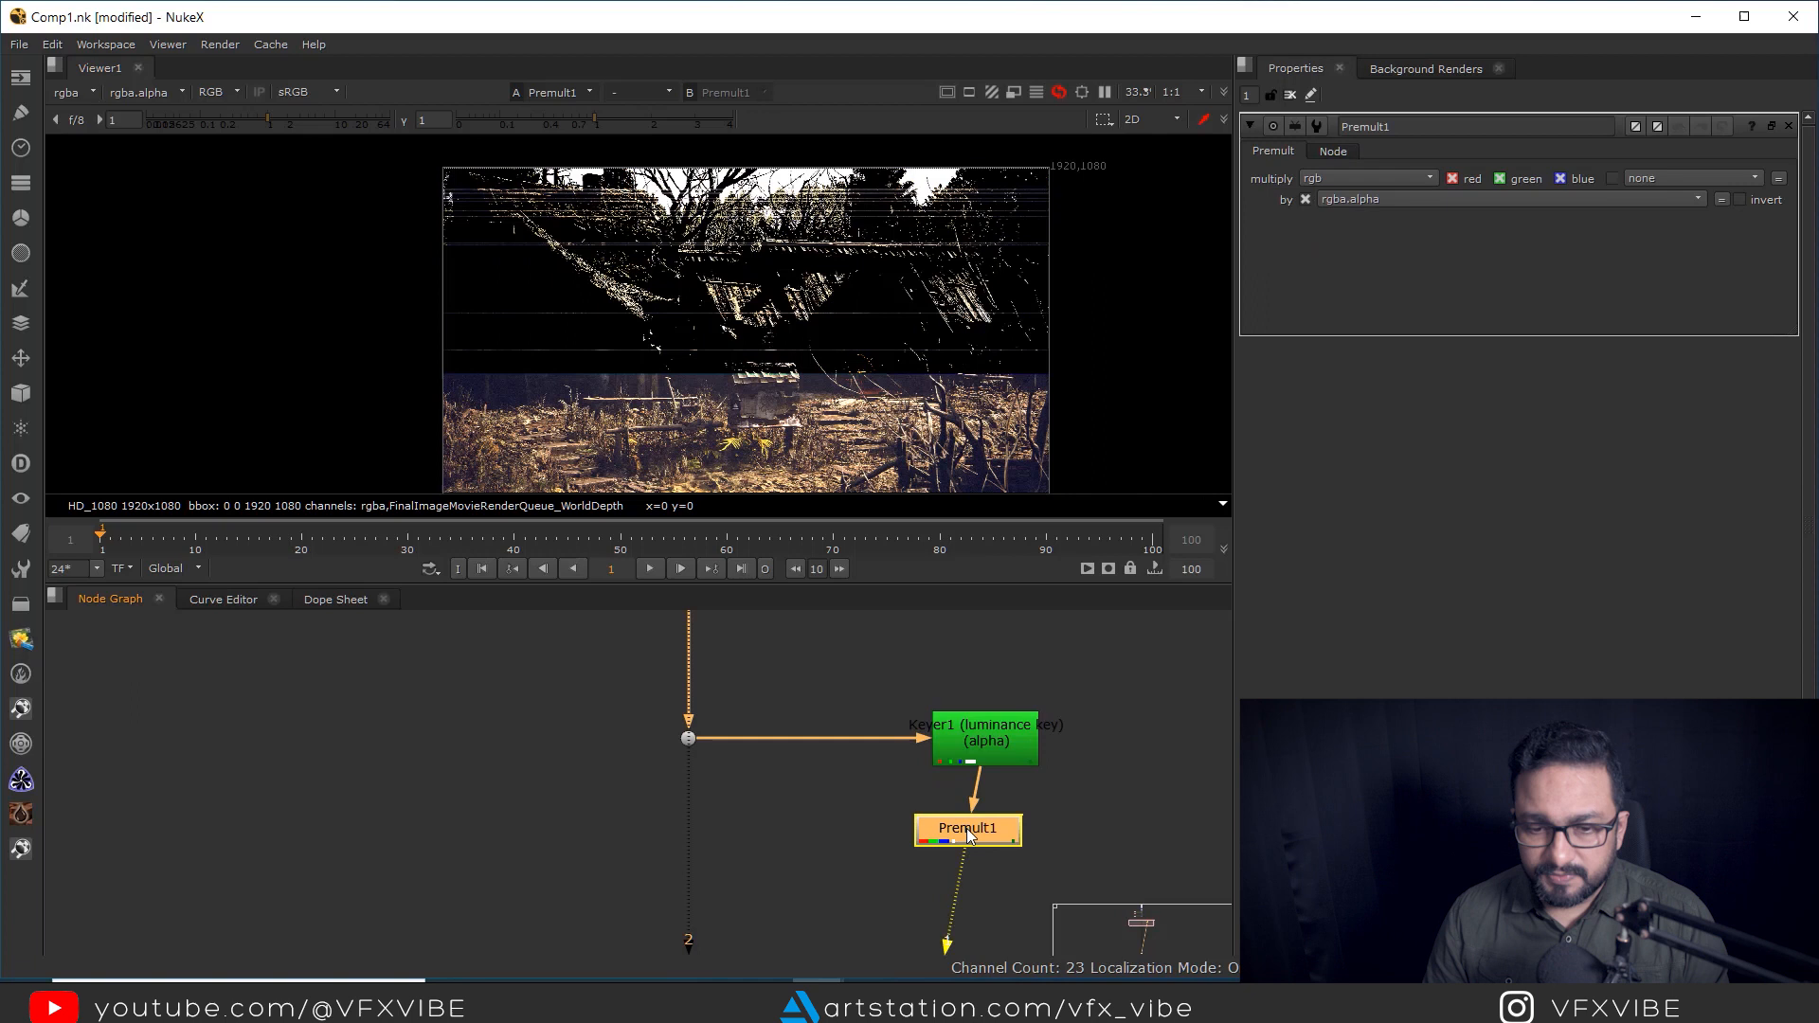
drag(987, 852, 991, 859)
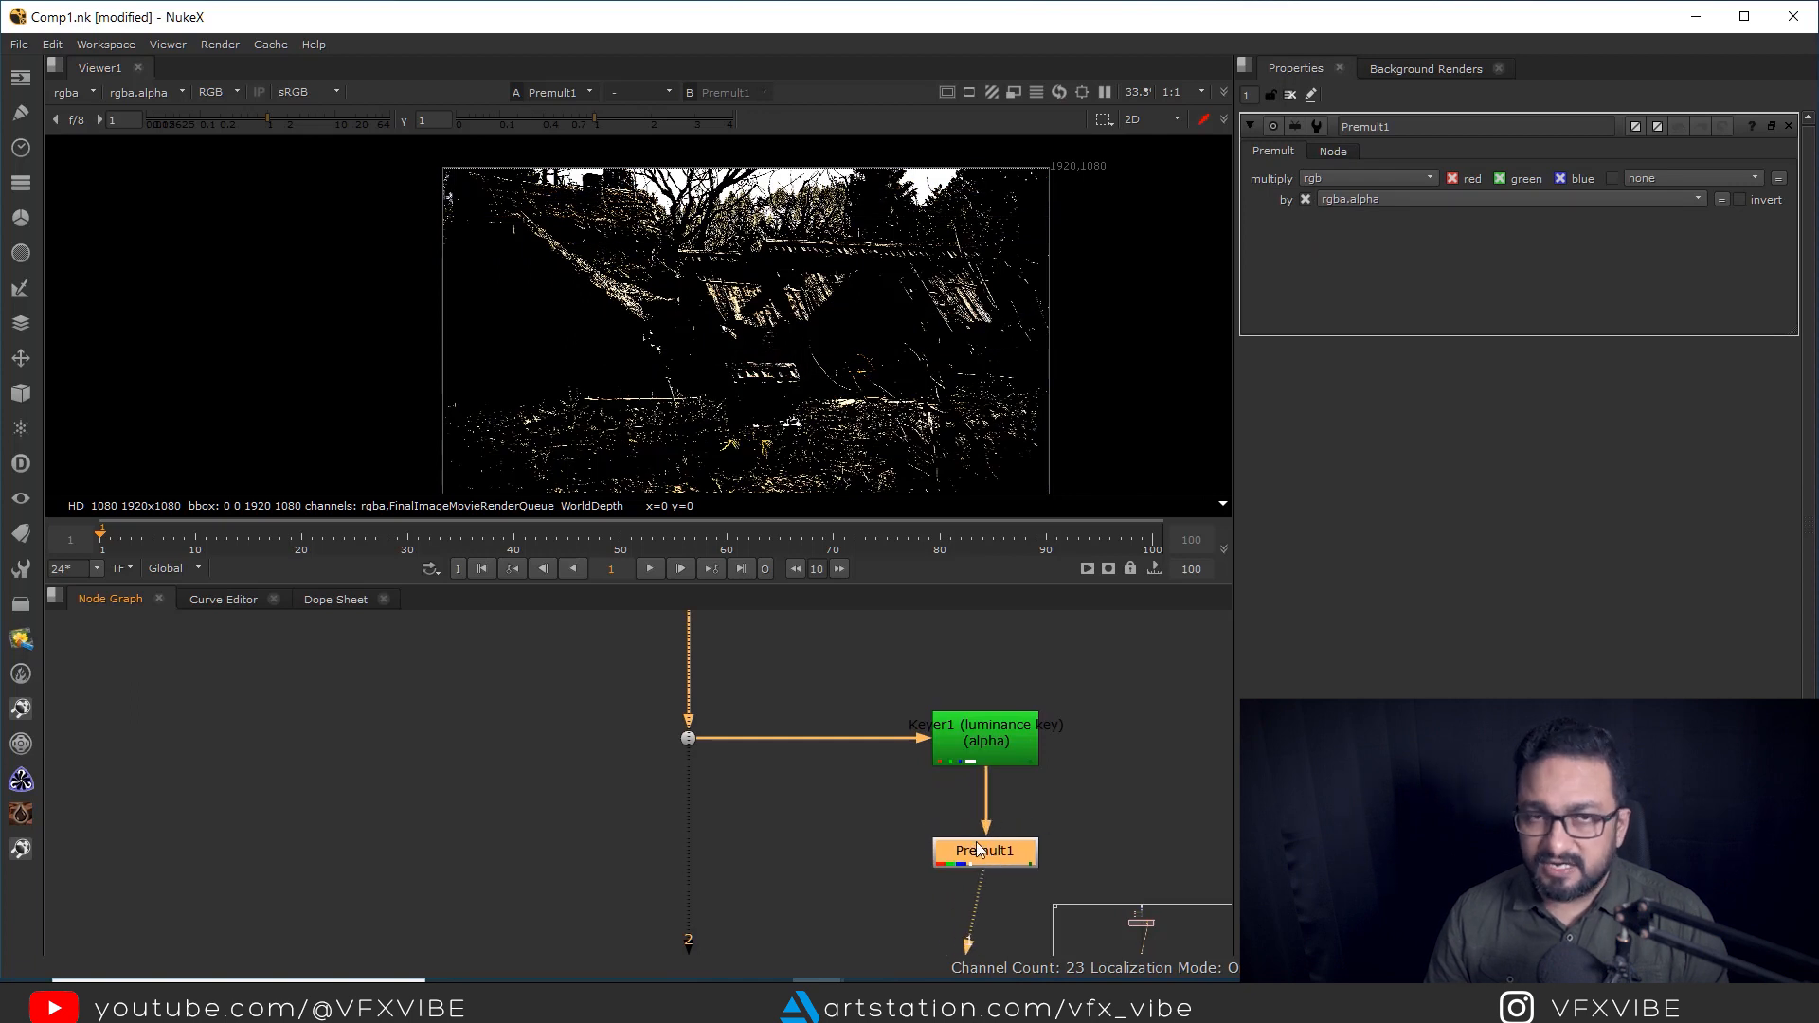
- Add a Glow node below Premult1 and set it to output the effect only
middle_drag(861, 863, 805, 791)
middle_drag(1081, 876, 959, 760)
click(962, 760)
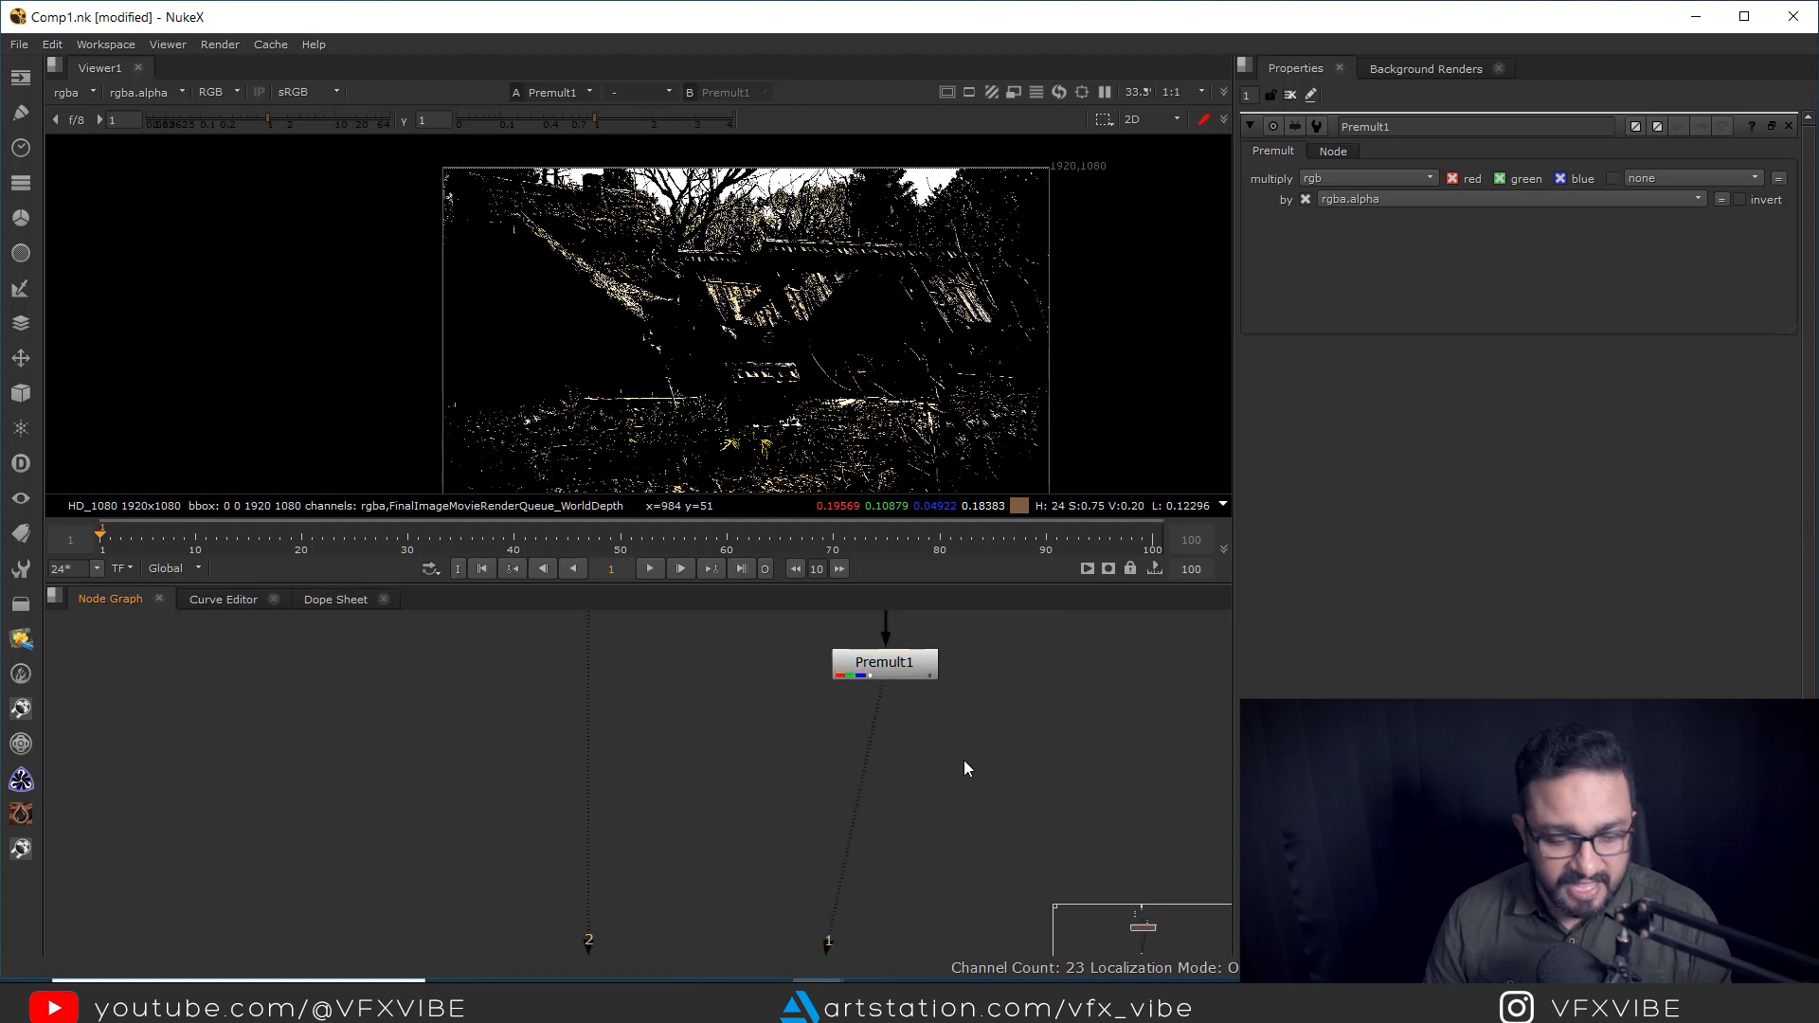
key(Tab)
text(glow)
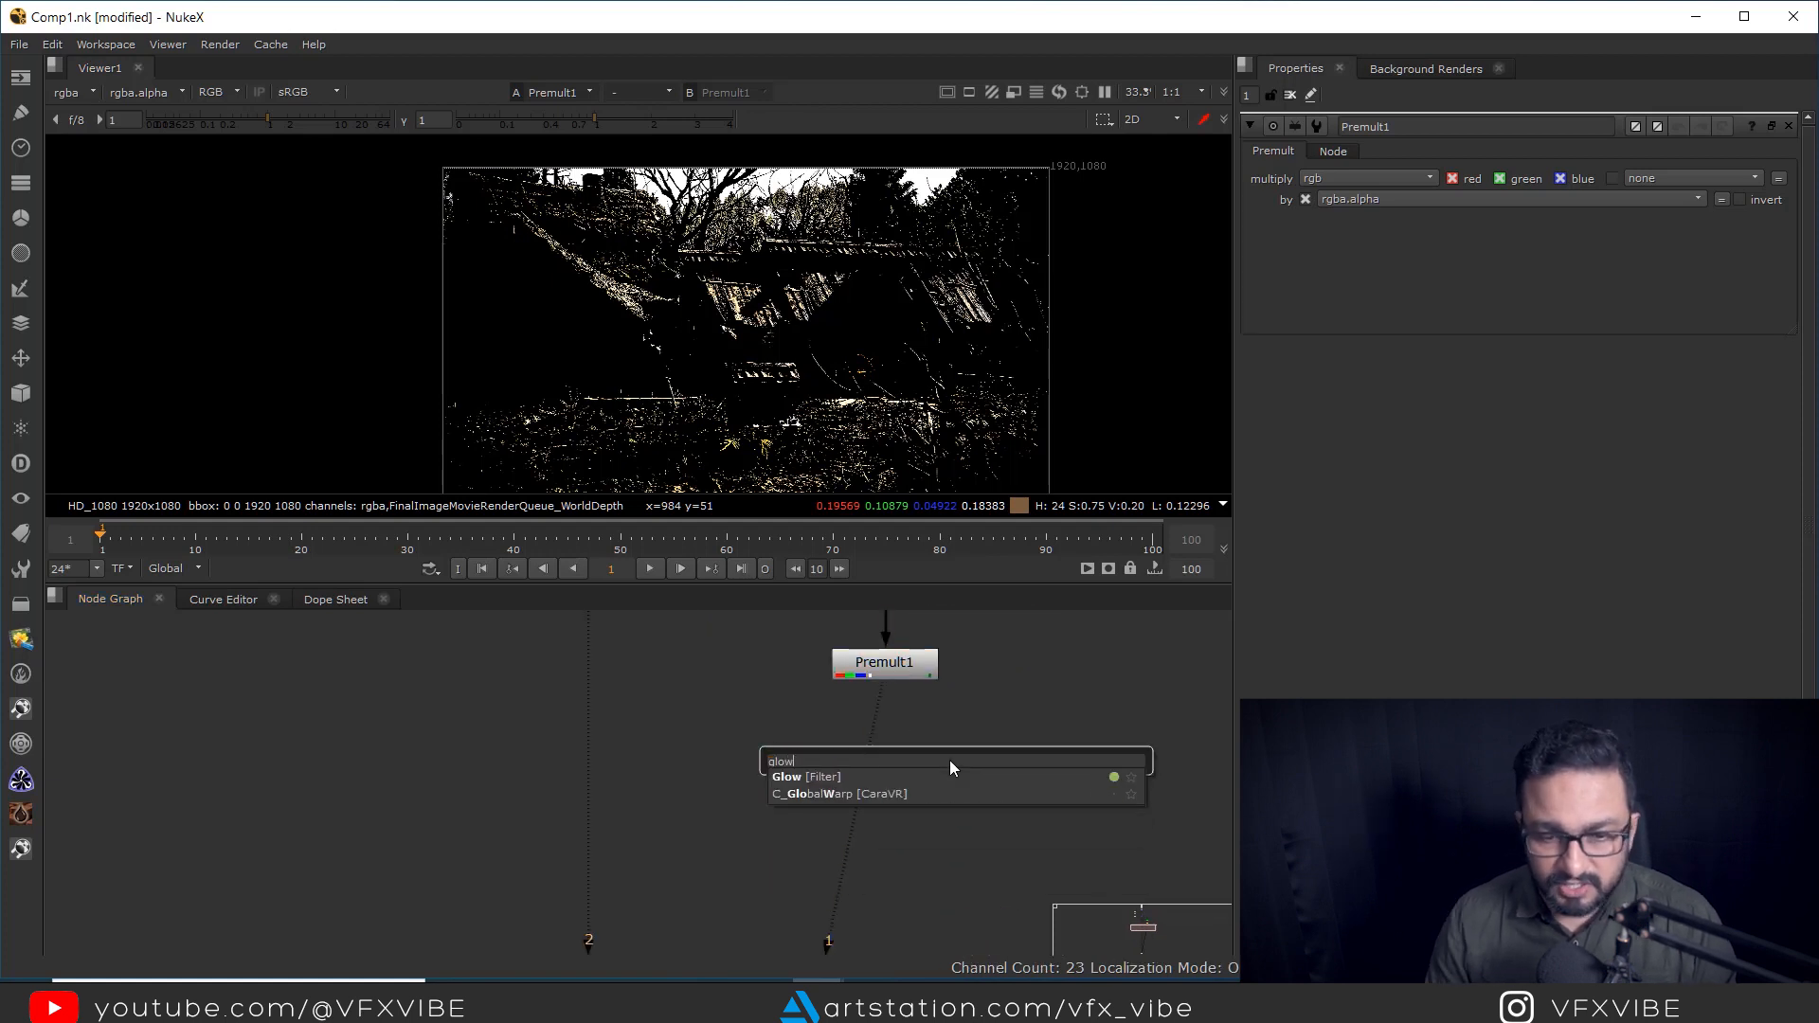
click(838, 779)
drag(872, 795, 889, 824)
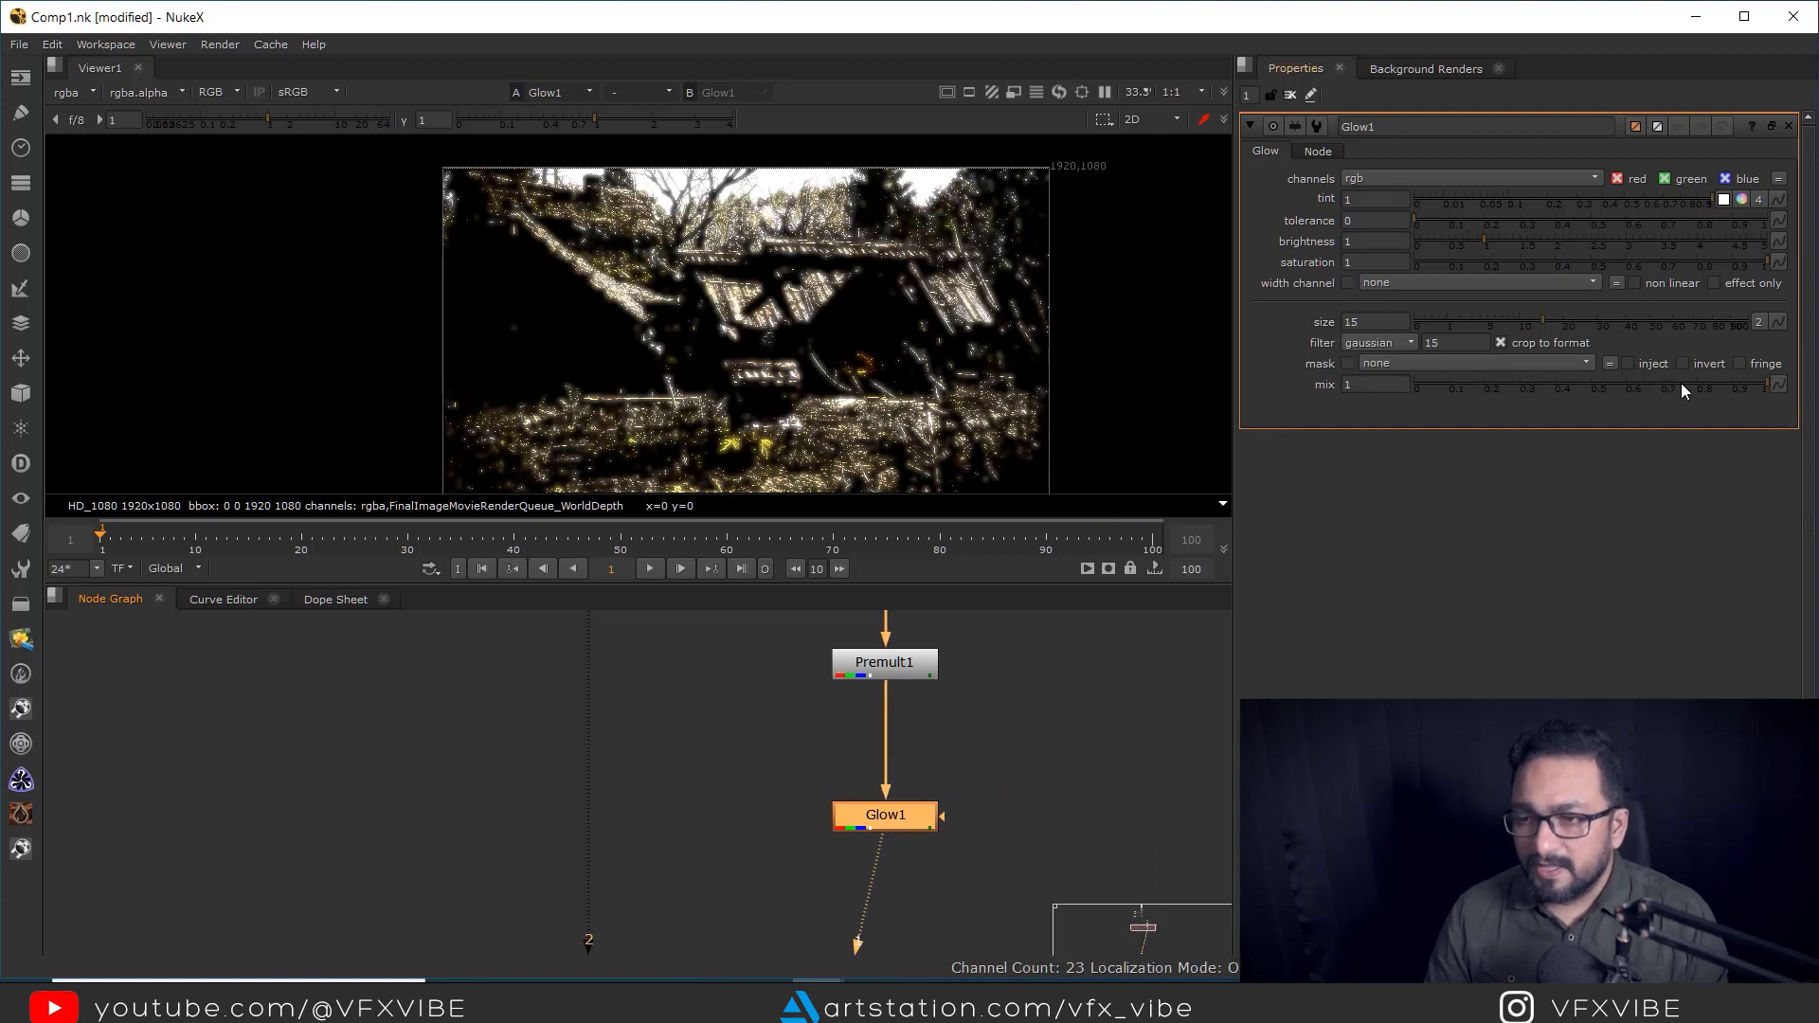
click(1714, 282)
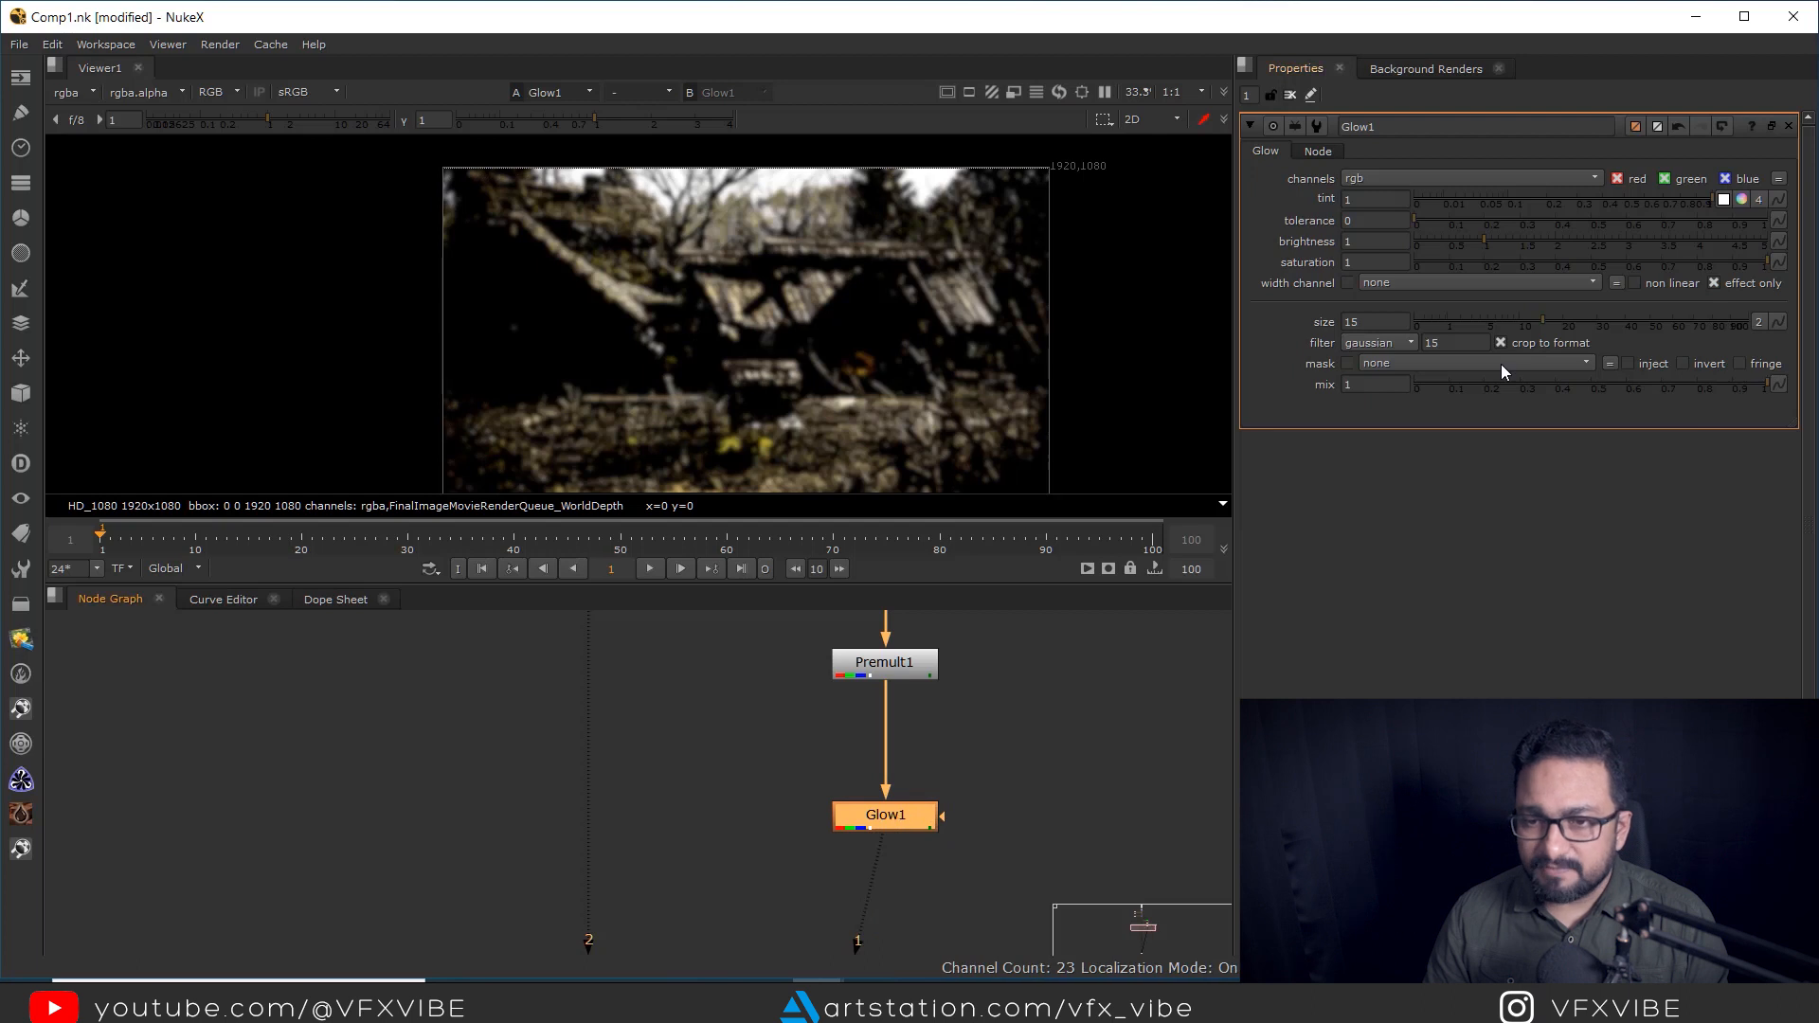
- Set Glow1's size to 43 and merge the glow over the main branch with a new Merge node below the Keyer's dot
mouse_move(1600, 342)
mouse_down()
mouse_move(1658, 339)
mouse_move(1634, 348)
mouse_up()
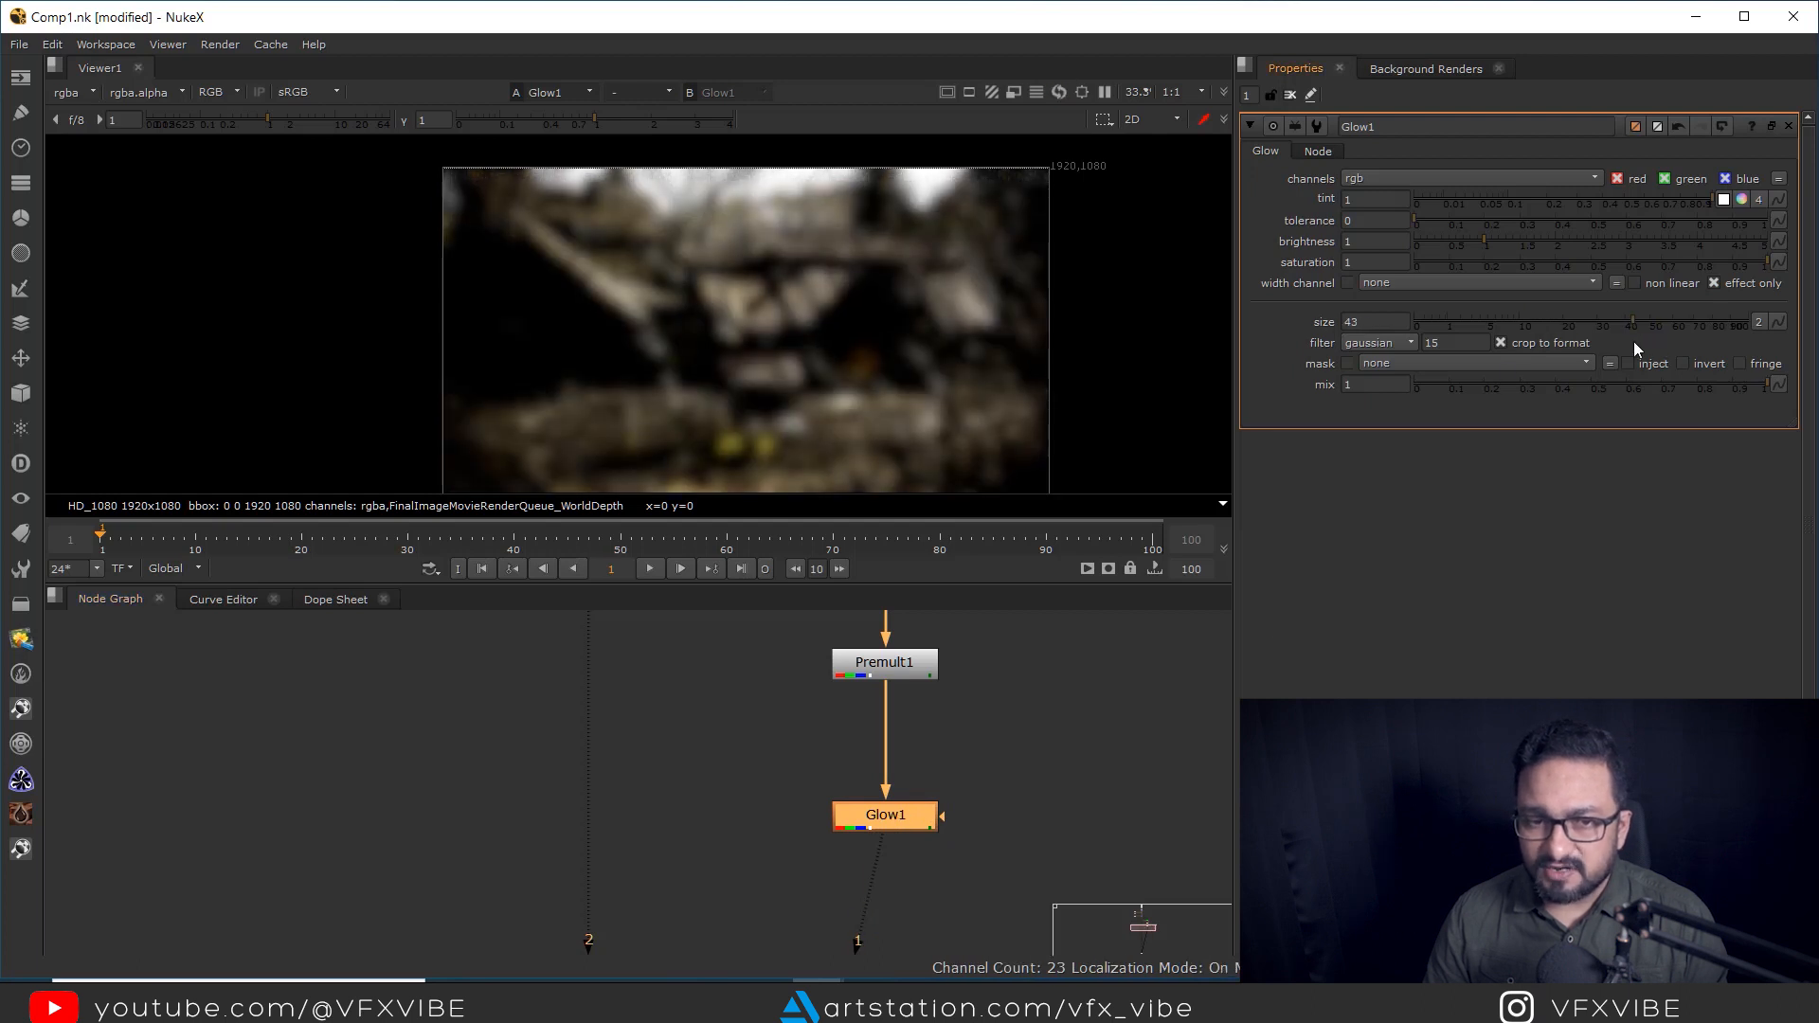
middle_drag(668, 749, 875, 809)
scroll(887, 800, down, 2)
click(889, 803)
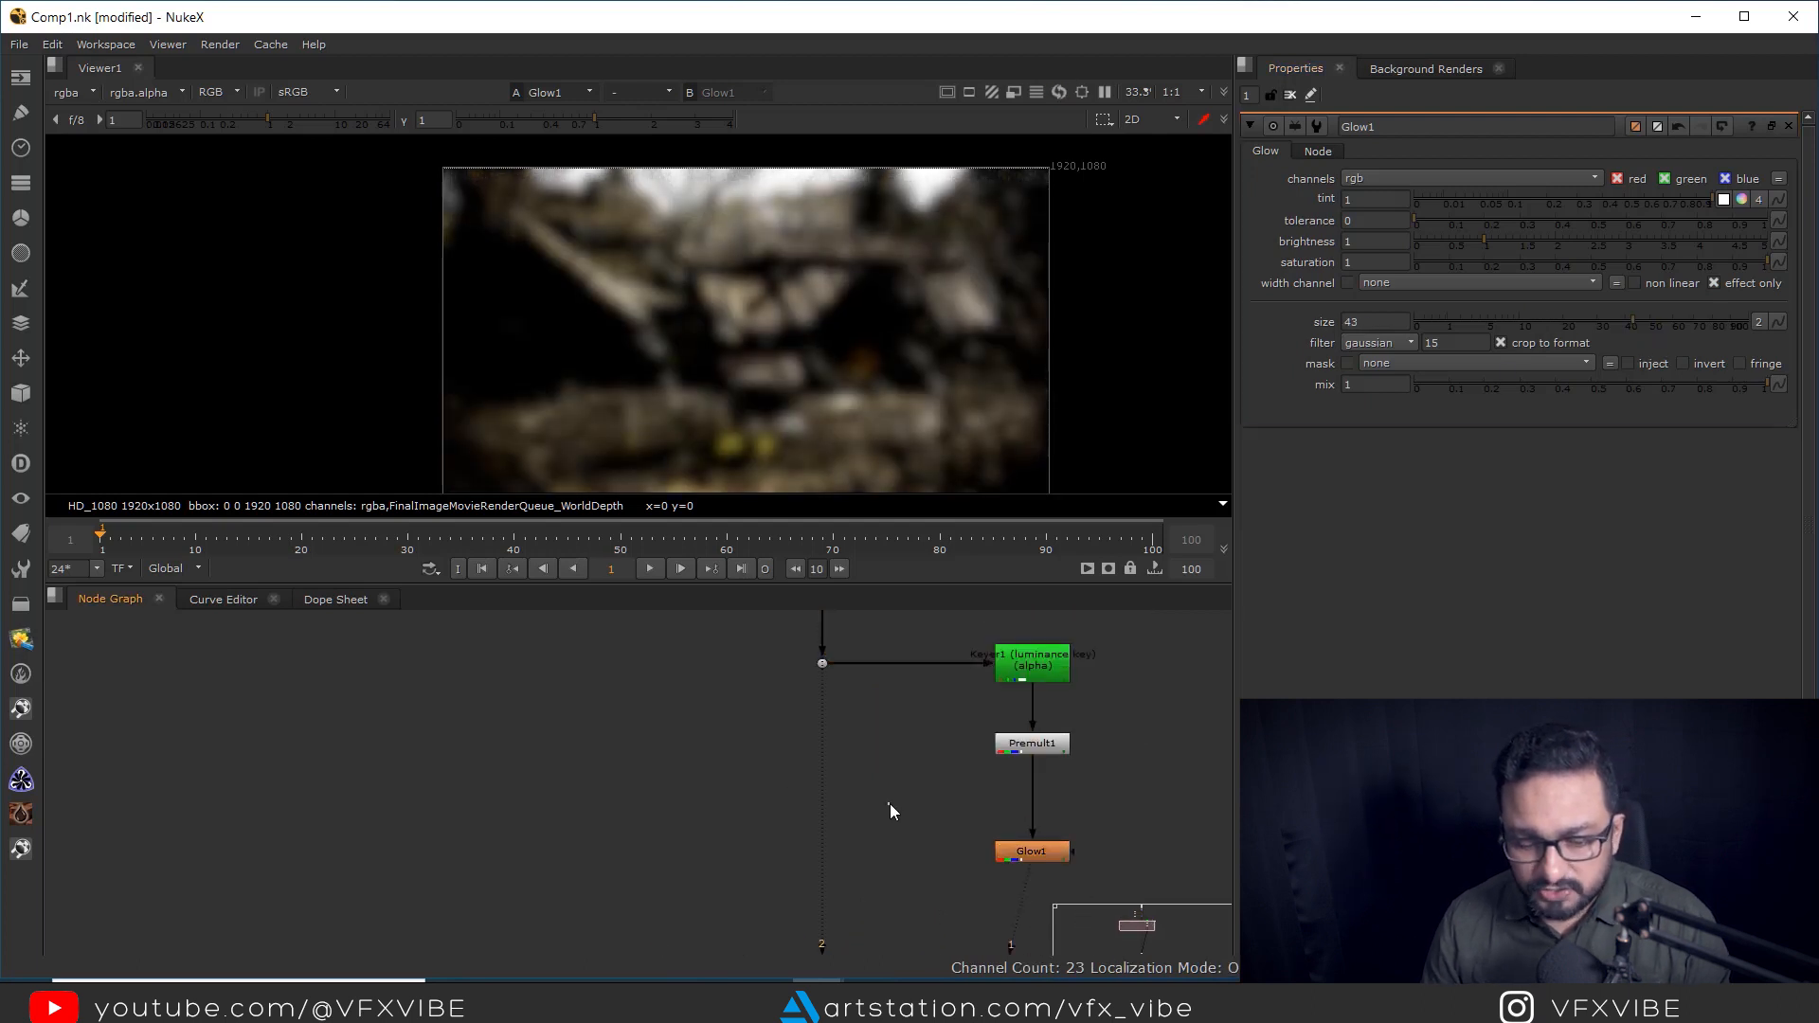
key(m)
drag(884, 805, 784, 863)
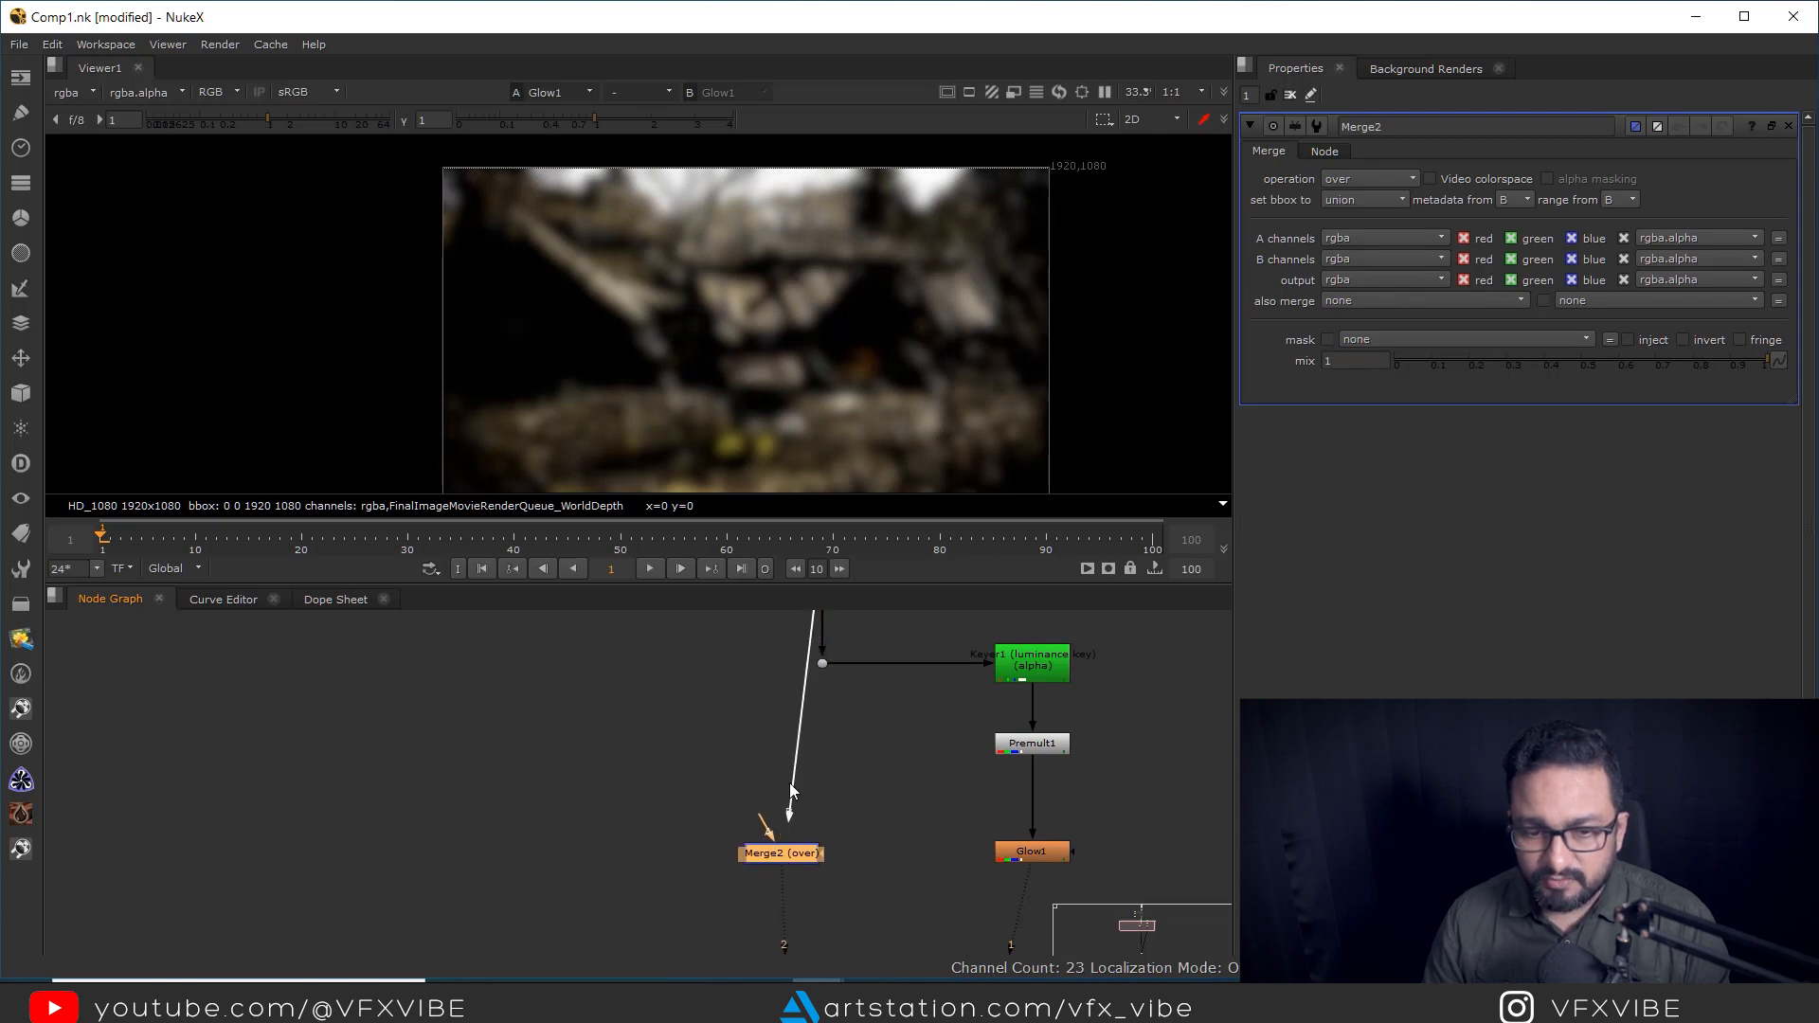
drag(806, 676, 822, 663)
mouse_move(817, 859)
mouse_down()
mouse_move(845, 877)
mouse_move(1031, 851)
mouse_move(841, 860)
mouse_up()
key(1)
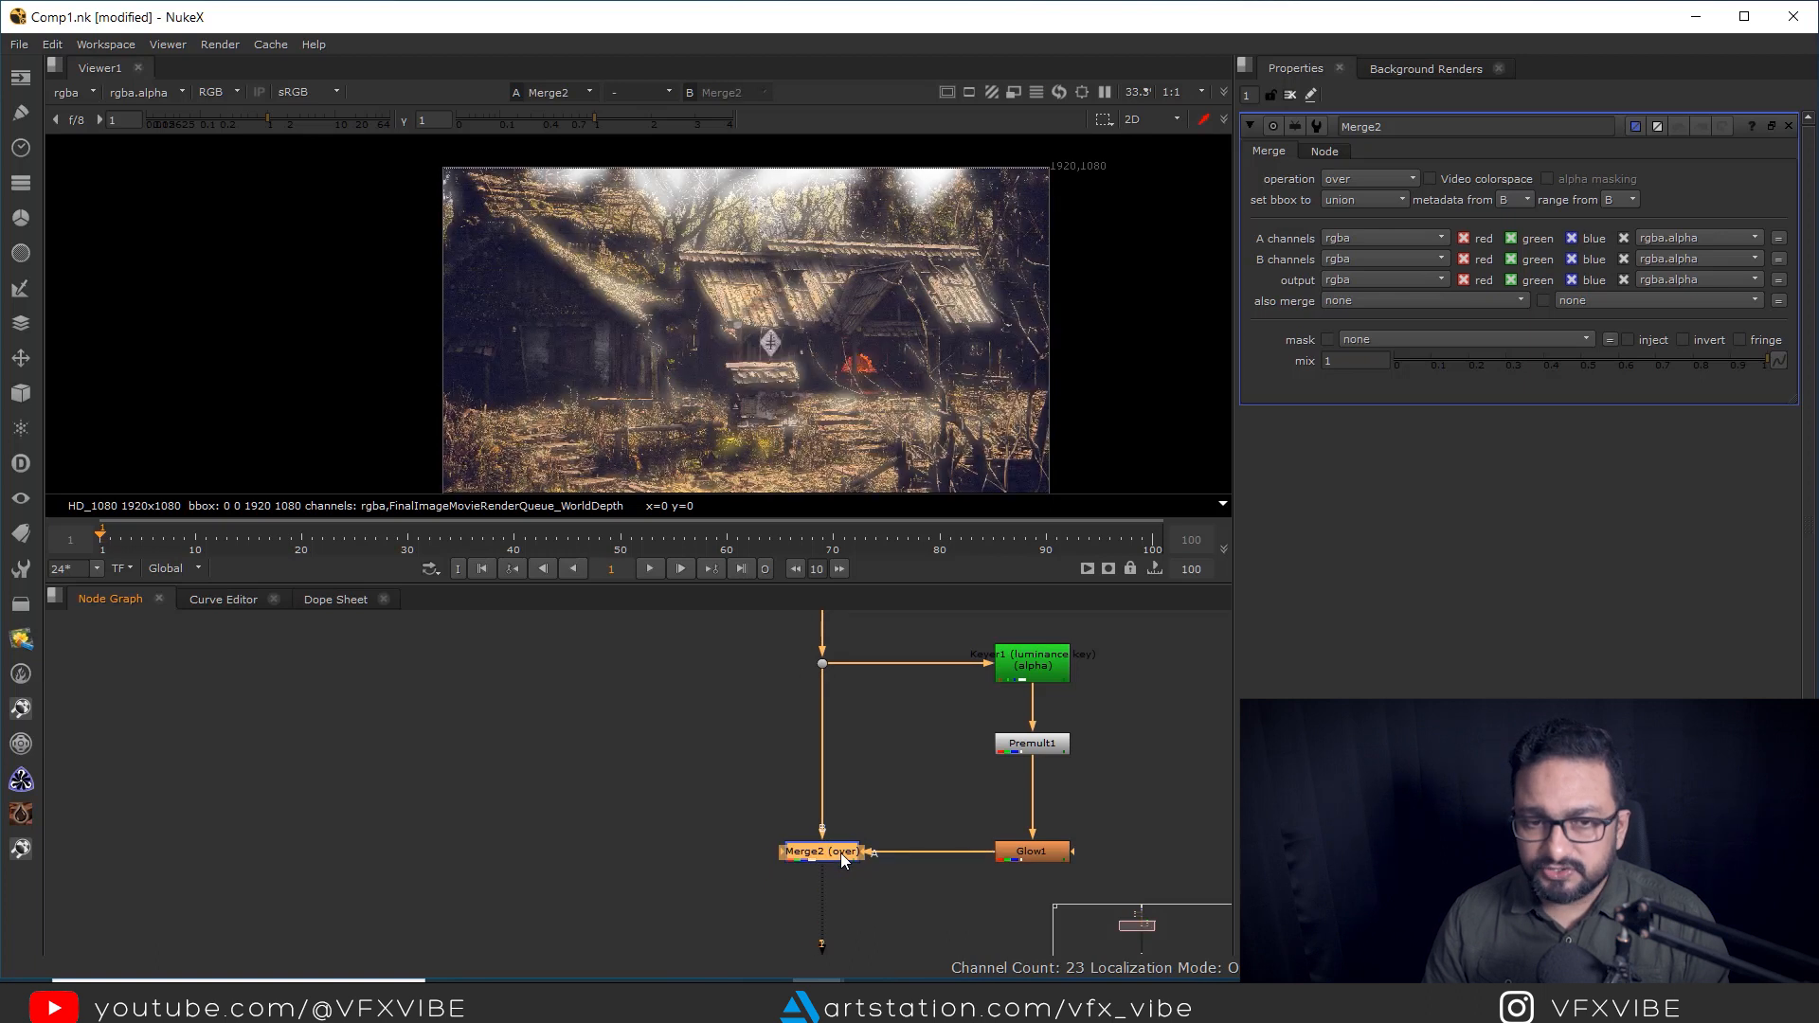
- Set Merge2's operation to plus and reduce its mix to 0.28
click(1367, 180)
click(1376, 441)
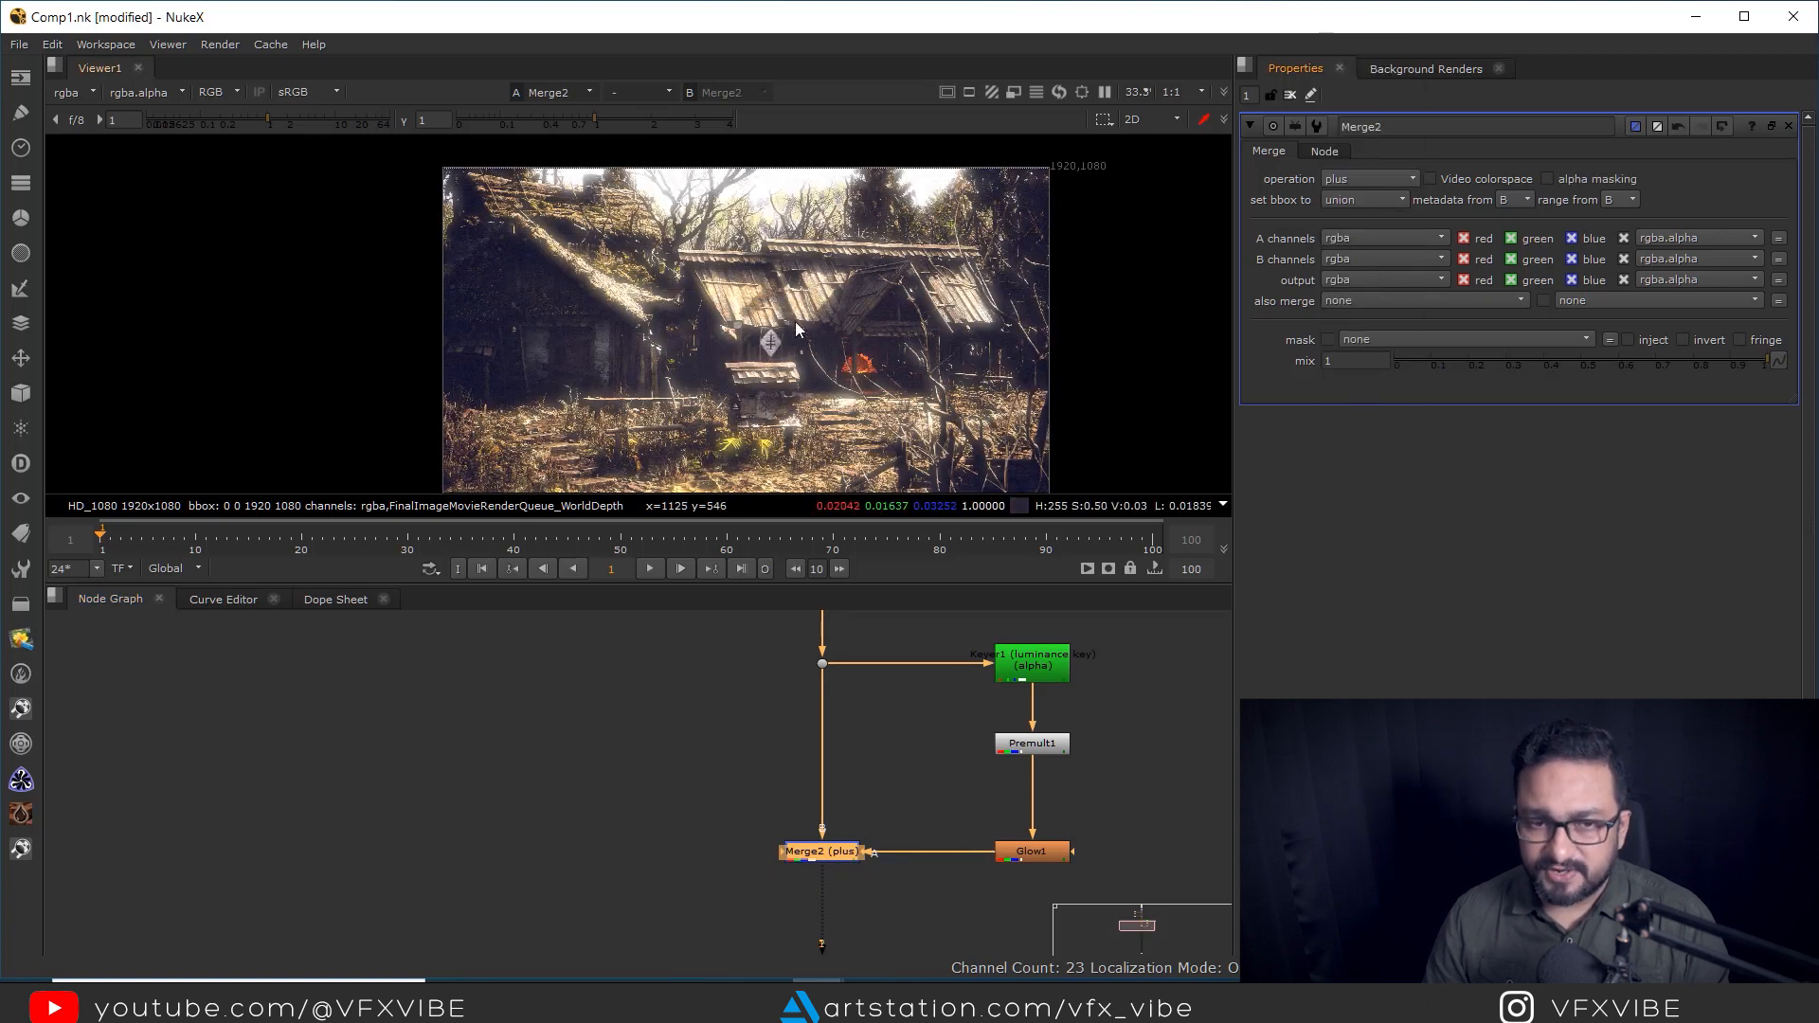
scroll(824, 305, up, 3)
middle_drag(829, 311, 829, 490)
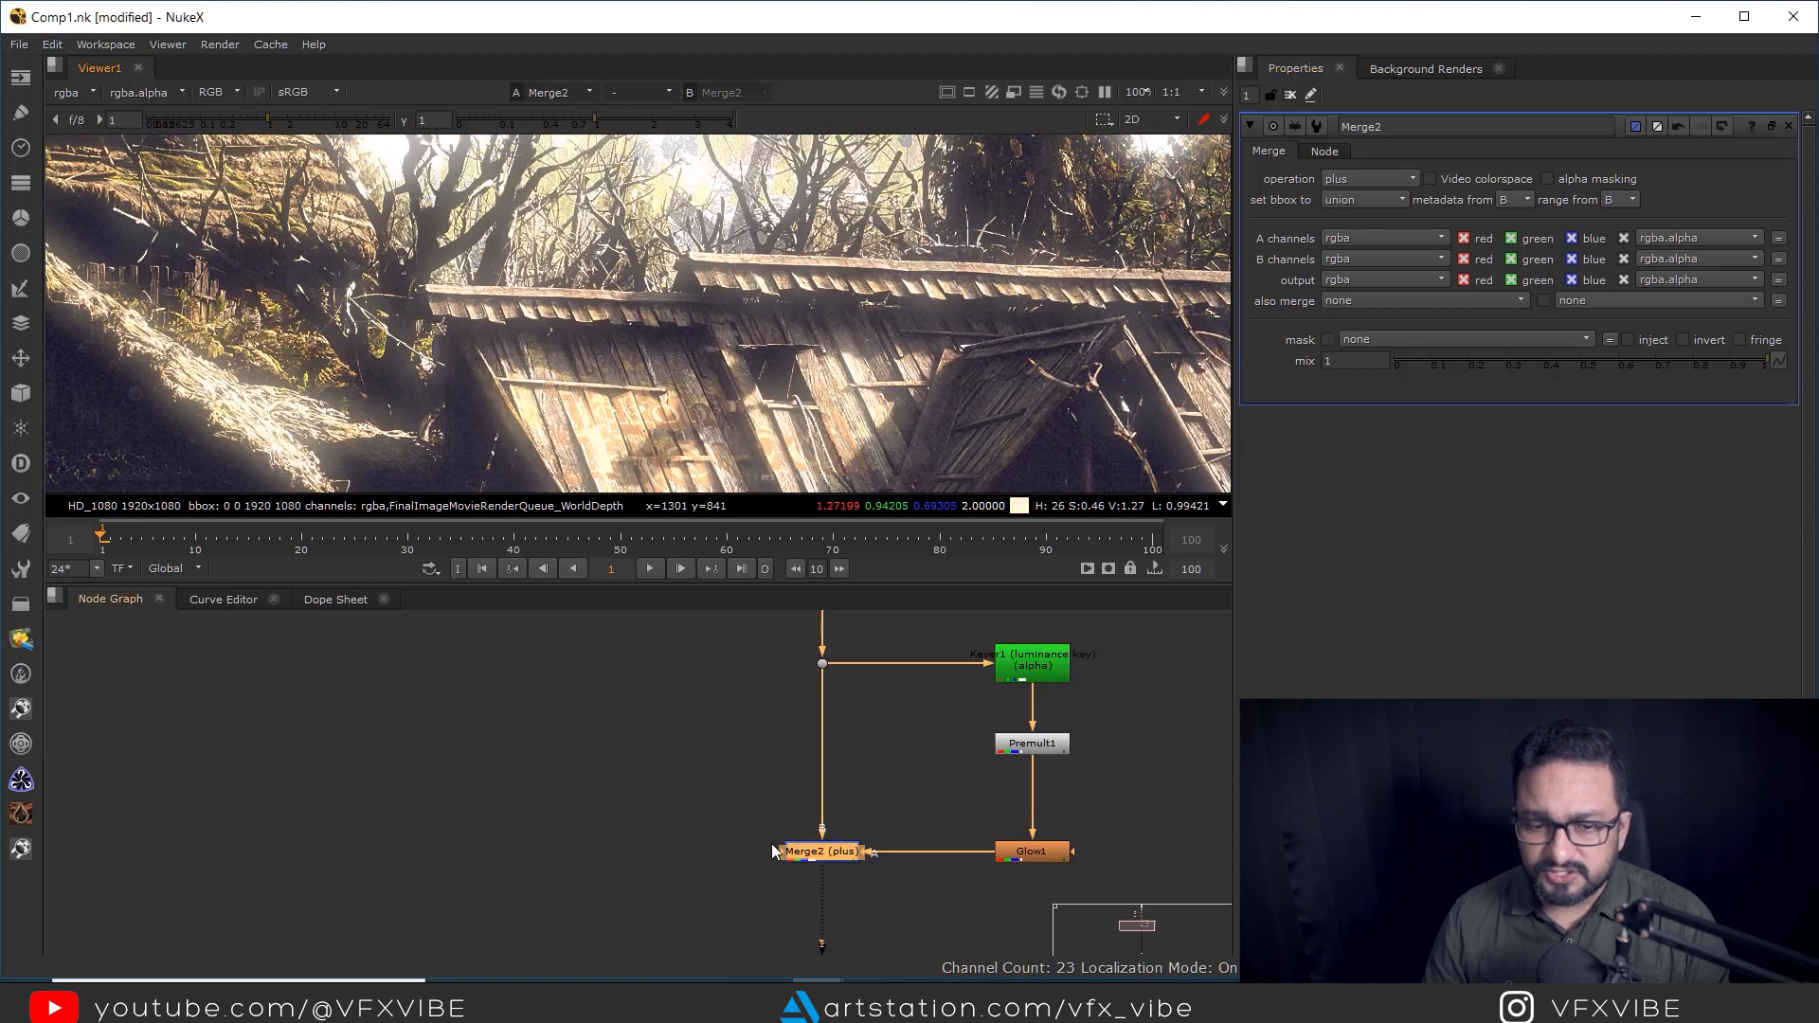
drag(1617, 362, 1509, 410)
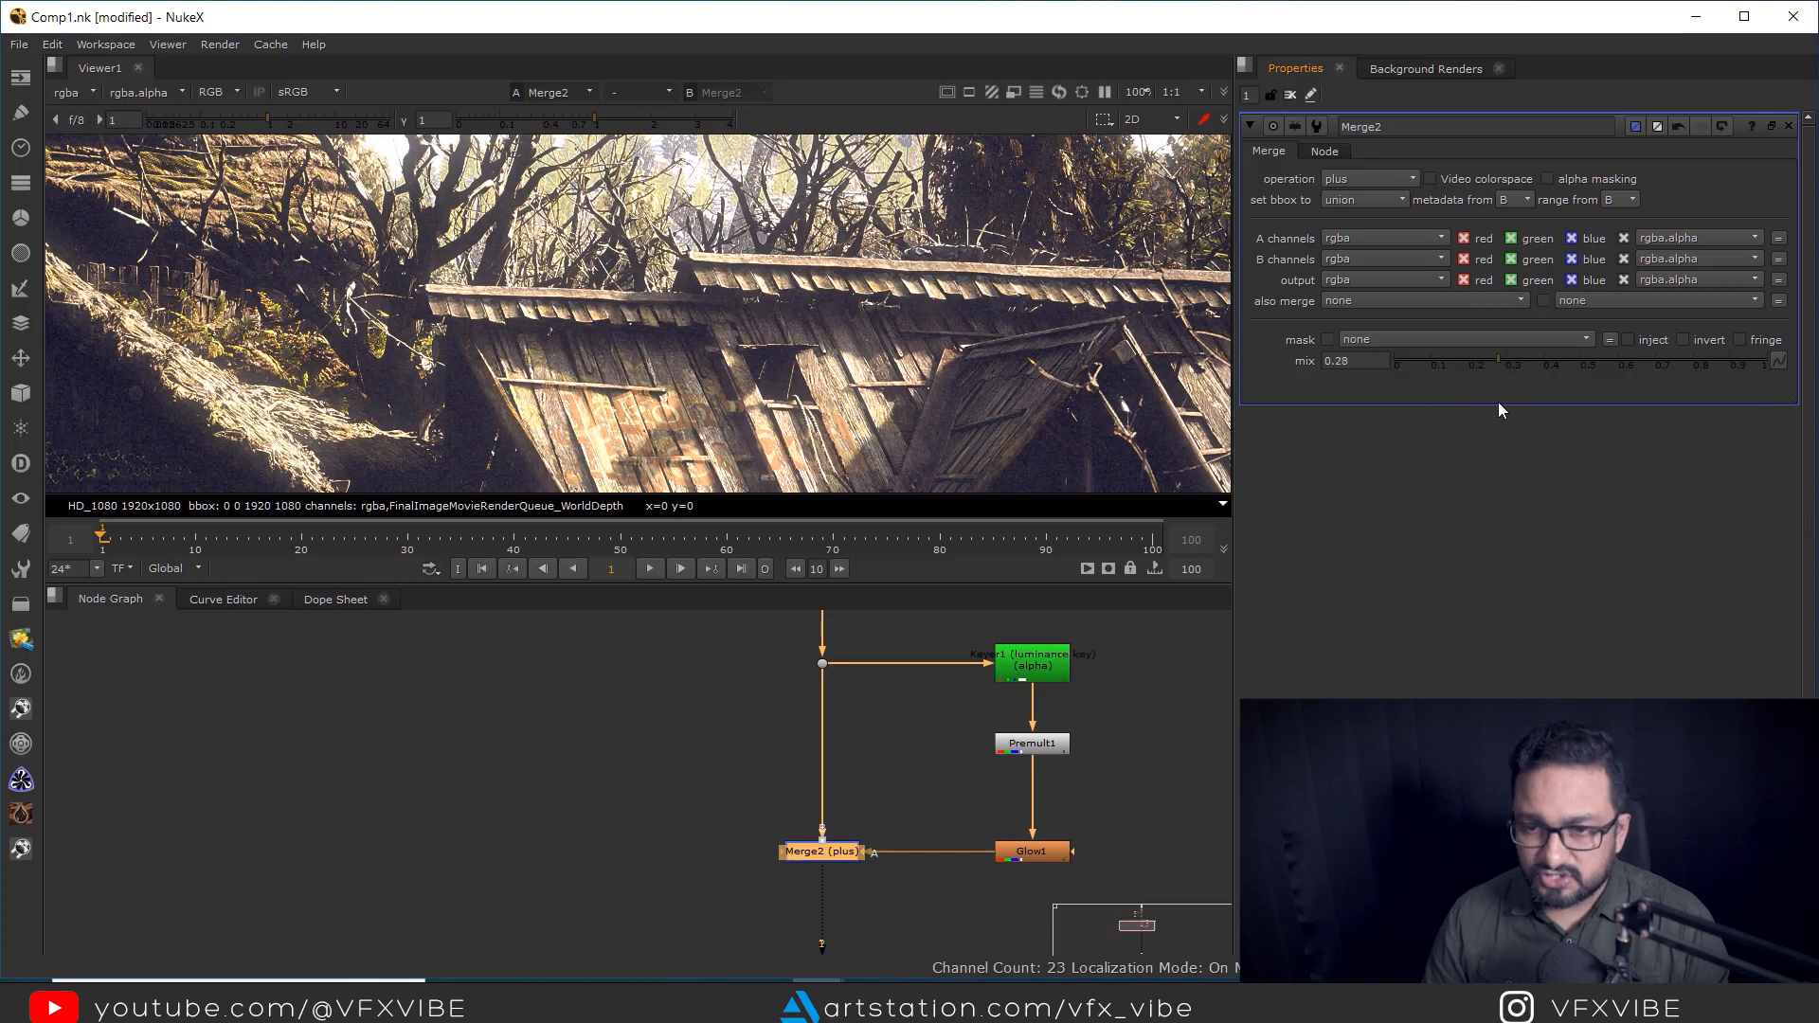
- Compare the image before and after the glow merge and lower Merge2's mix to 0.23
middle_drag(755, 700, 778, 752)
click(844, 715)
key(1)
middle_drag(889, 886, 854, 754)
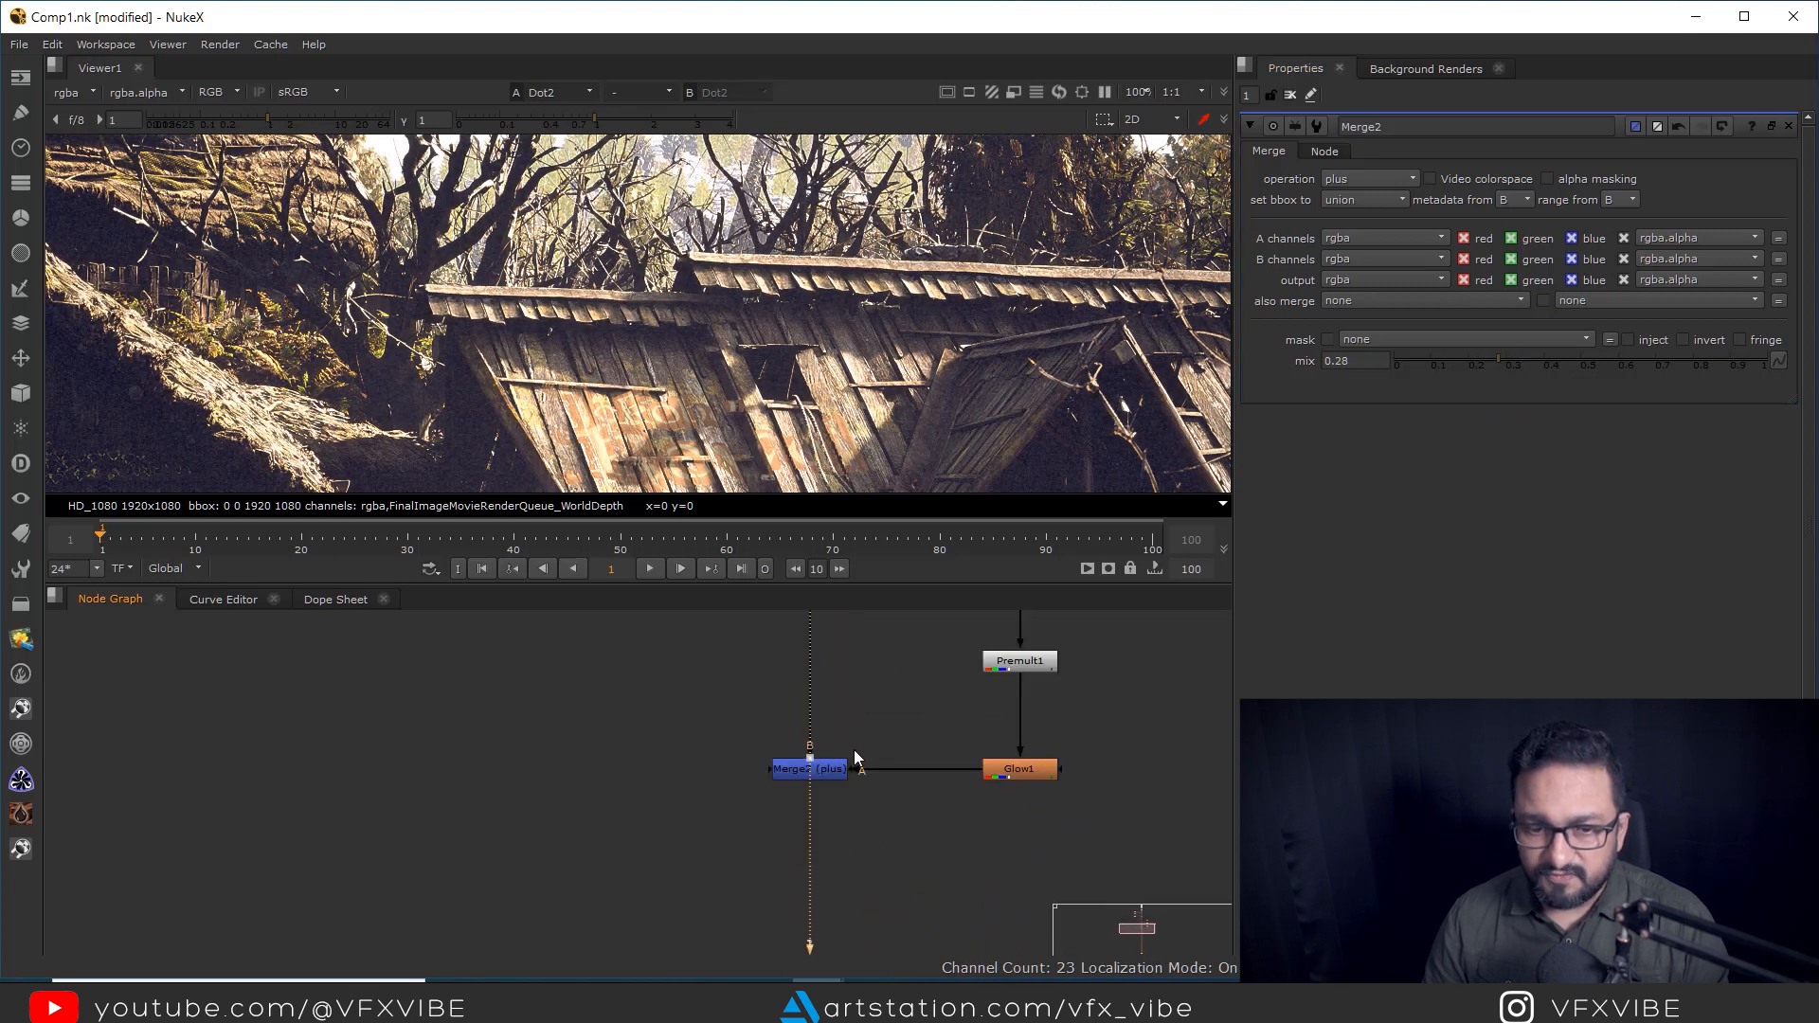
key(space)
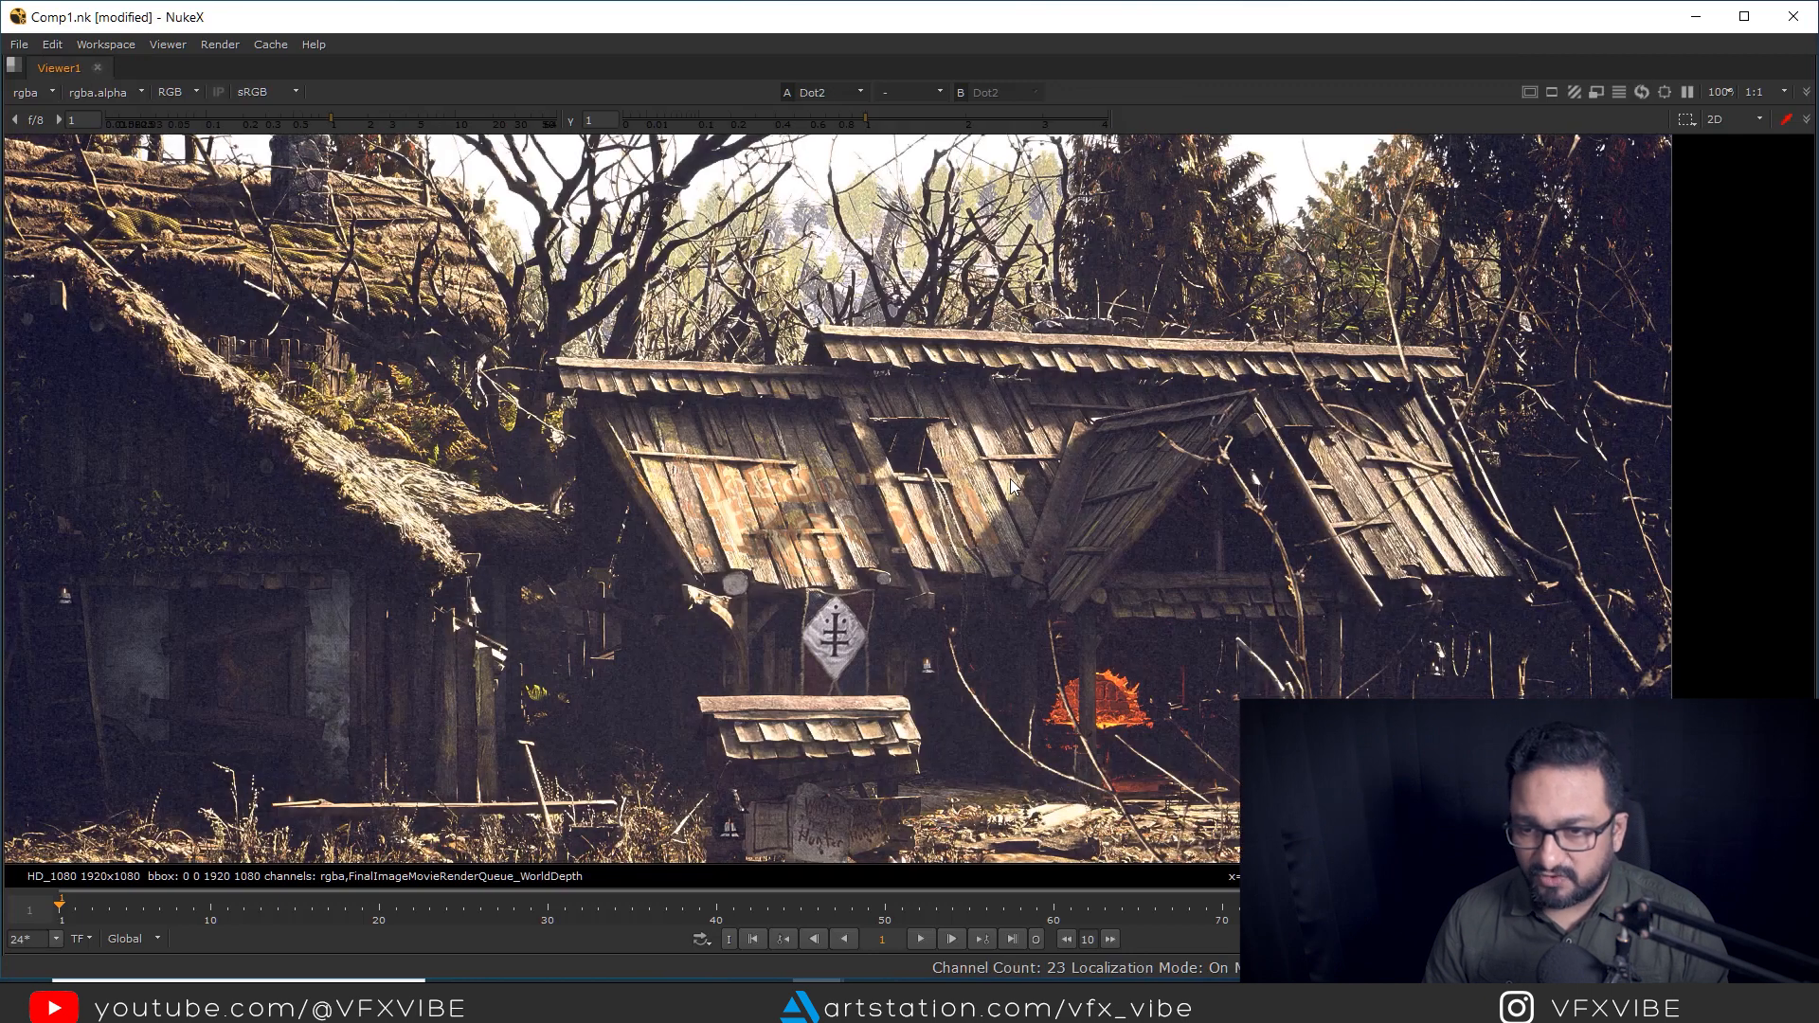
middle_drag(1015, 487, 898, 424)
key(1)
key(space)
key(f)
click(864, 771)
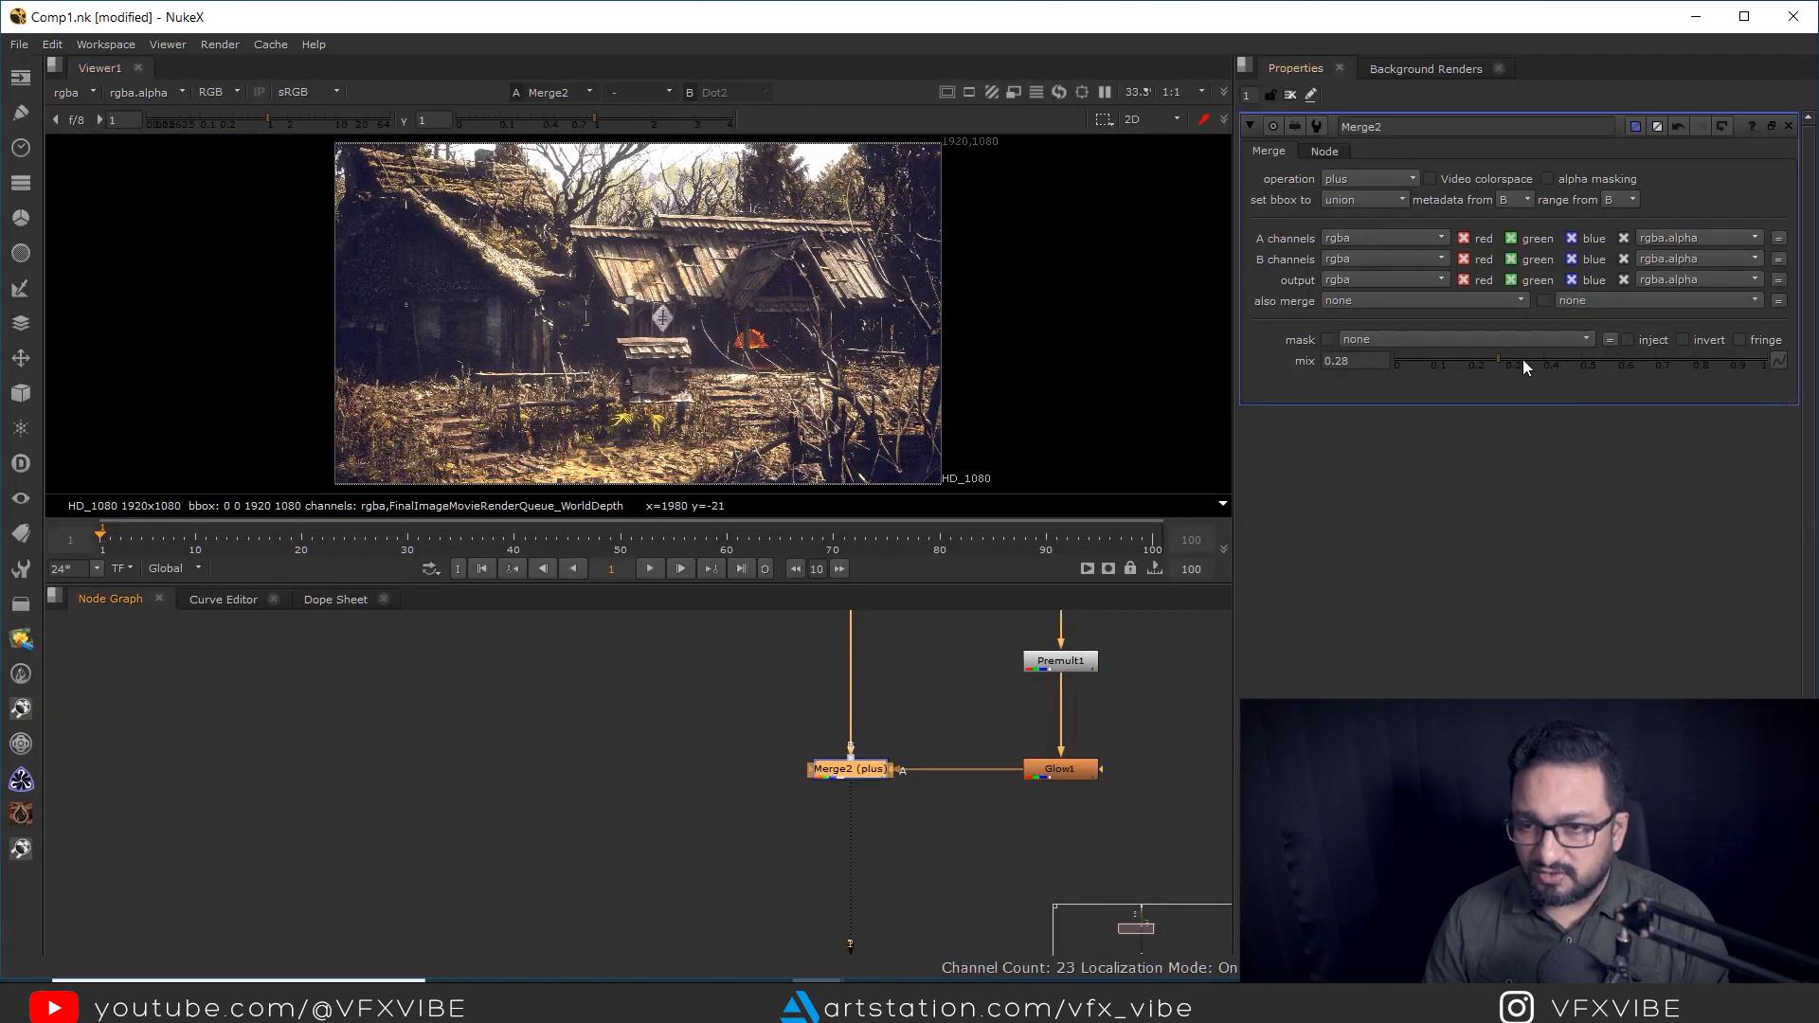
drag(1497, 364, 1491, 366)
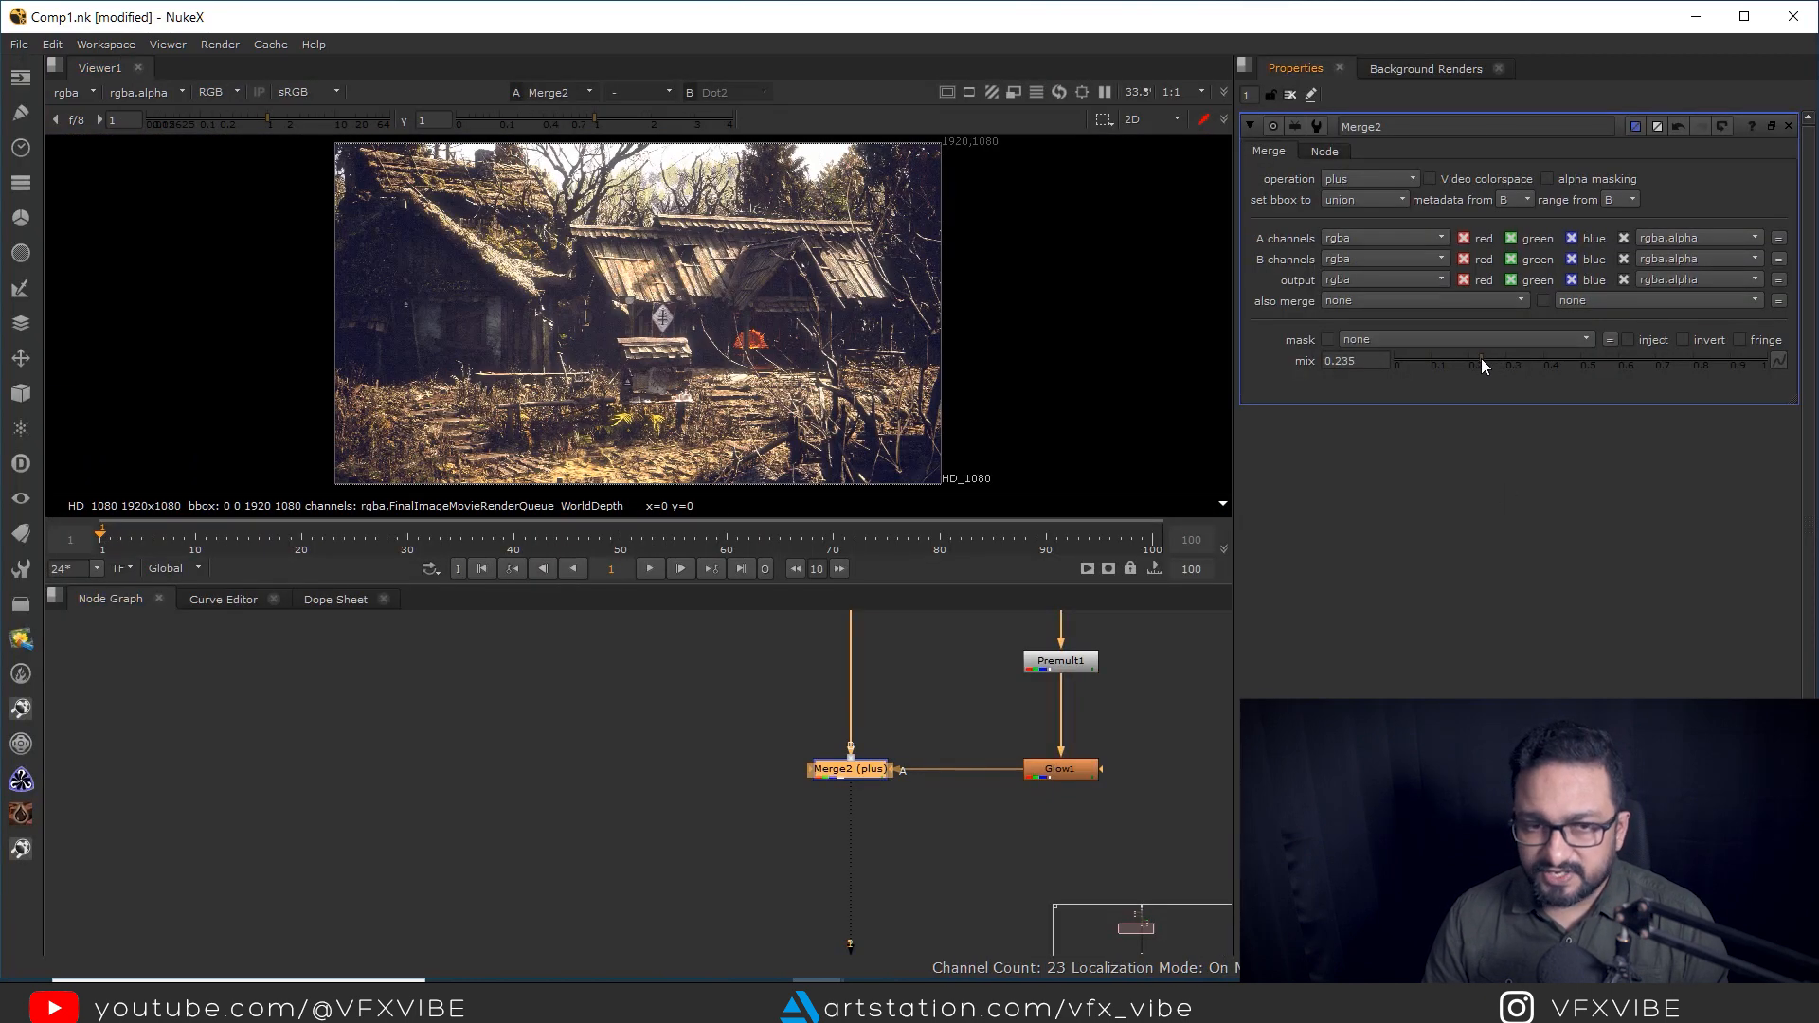
- Compare the original Read1 render with the Merge2 result
drag(924, 699, 706, 839)
click(713, 827)
middle_drag(885, 637, 878, 849)
mouse_move(871, 630)
middle_down()
mouse_move(845, 846)
mouse_move(857, 629)
middle_up()
click(820, 662)
key(1)
middle_drag(858, 940, 866, 692)
click(778, 759)
key(1)
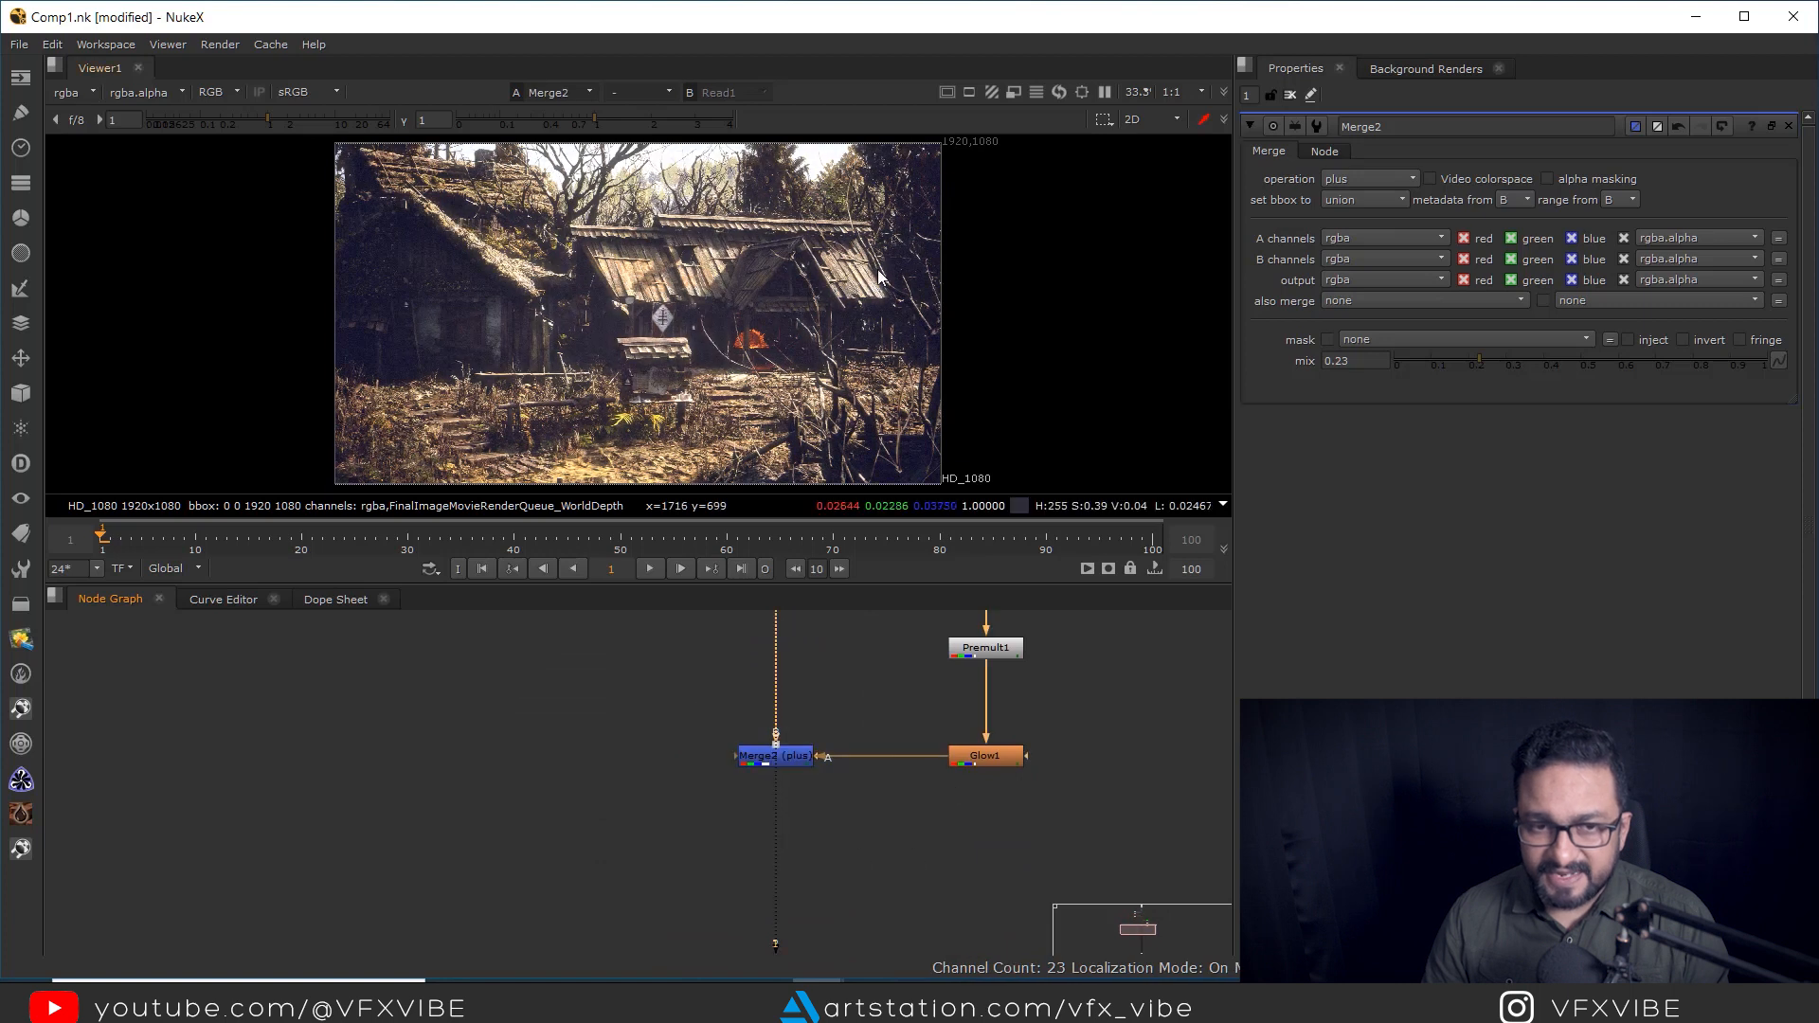
- Examine the graded Merge2 image in the enlarged viewer, checking the roofs, background trees and foreground
key(space)
scroll(1046, 623, up, 1)
middle_drag(995, 615, 1024, 689)
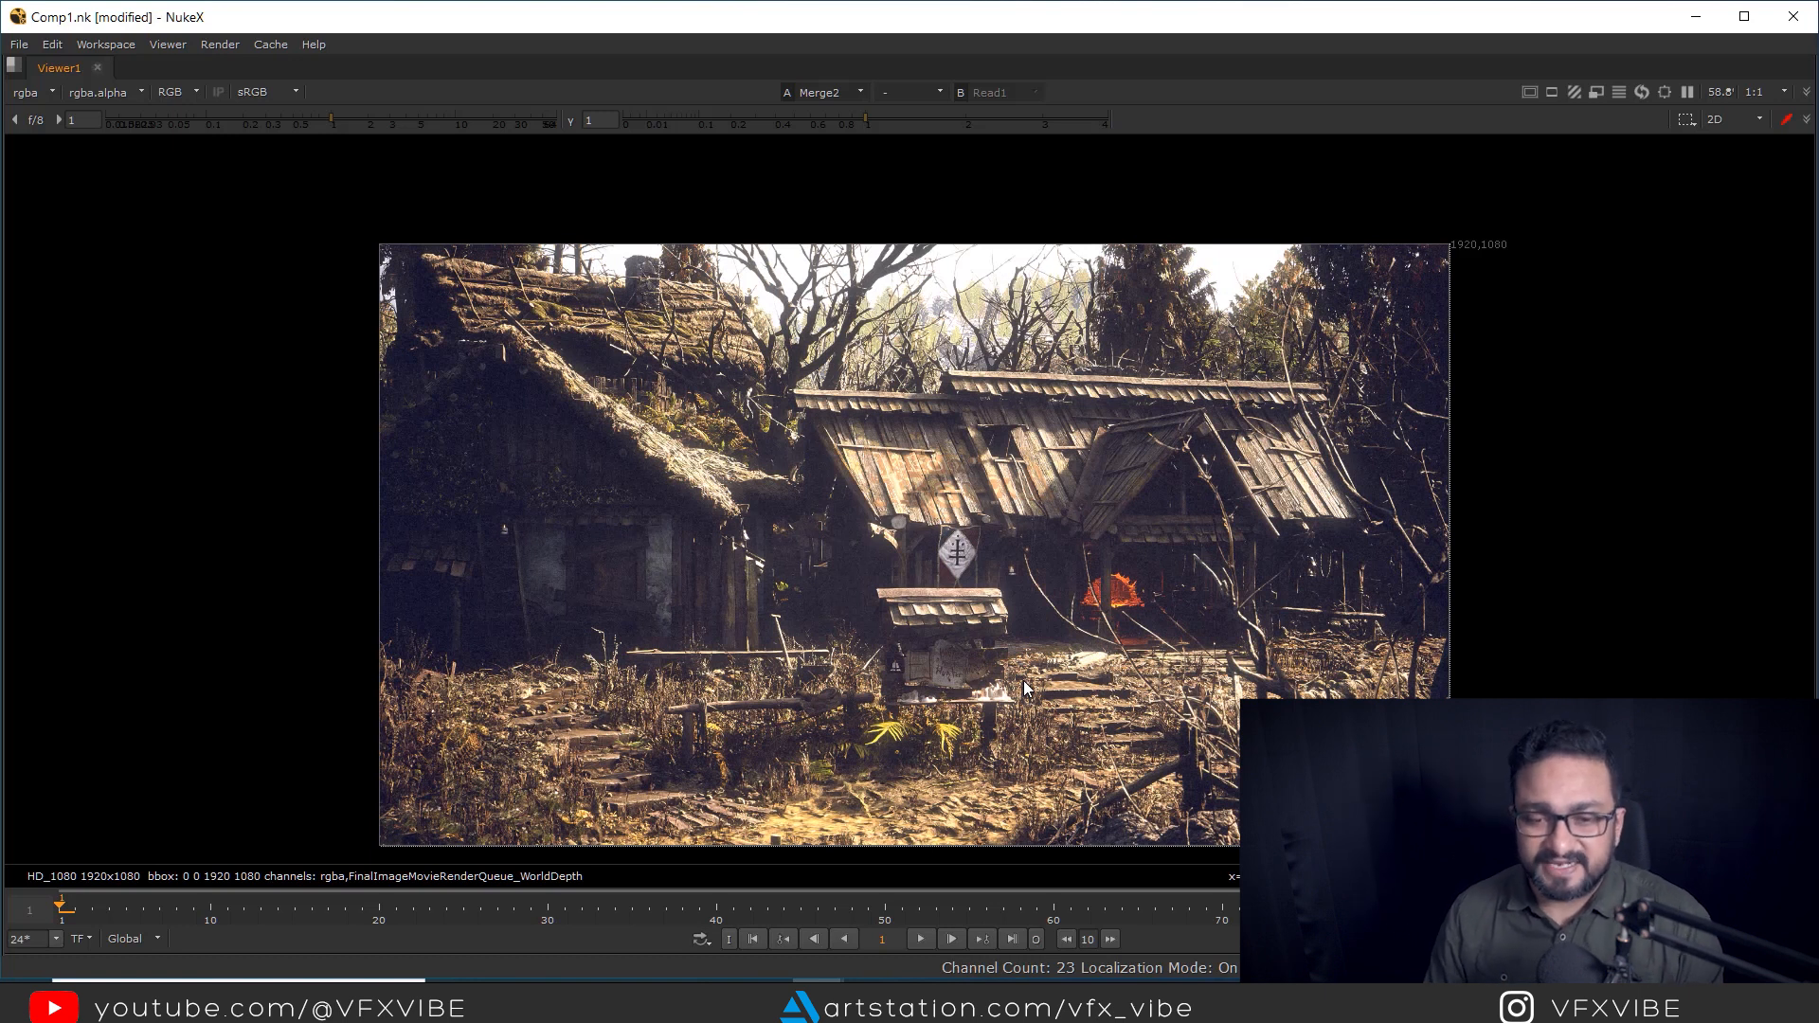
scroll(1088, 662, down, 1)
middle_drag(1073, 620, 1173, 625)
middle_drag(1227, 559, 1149, 564)
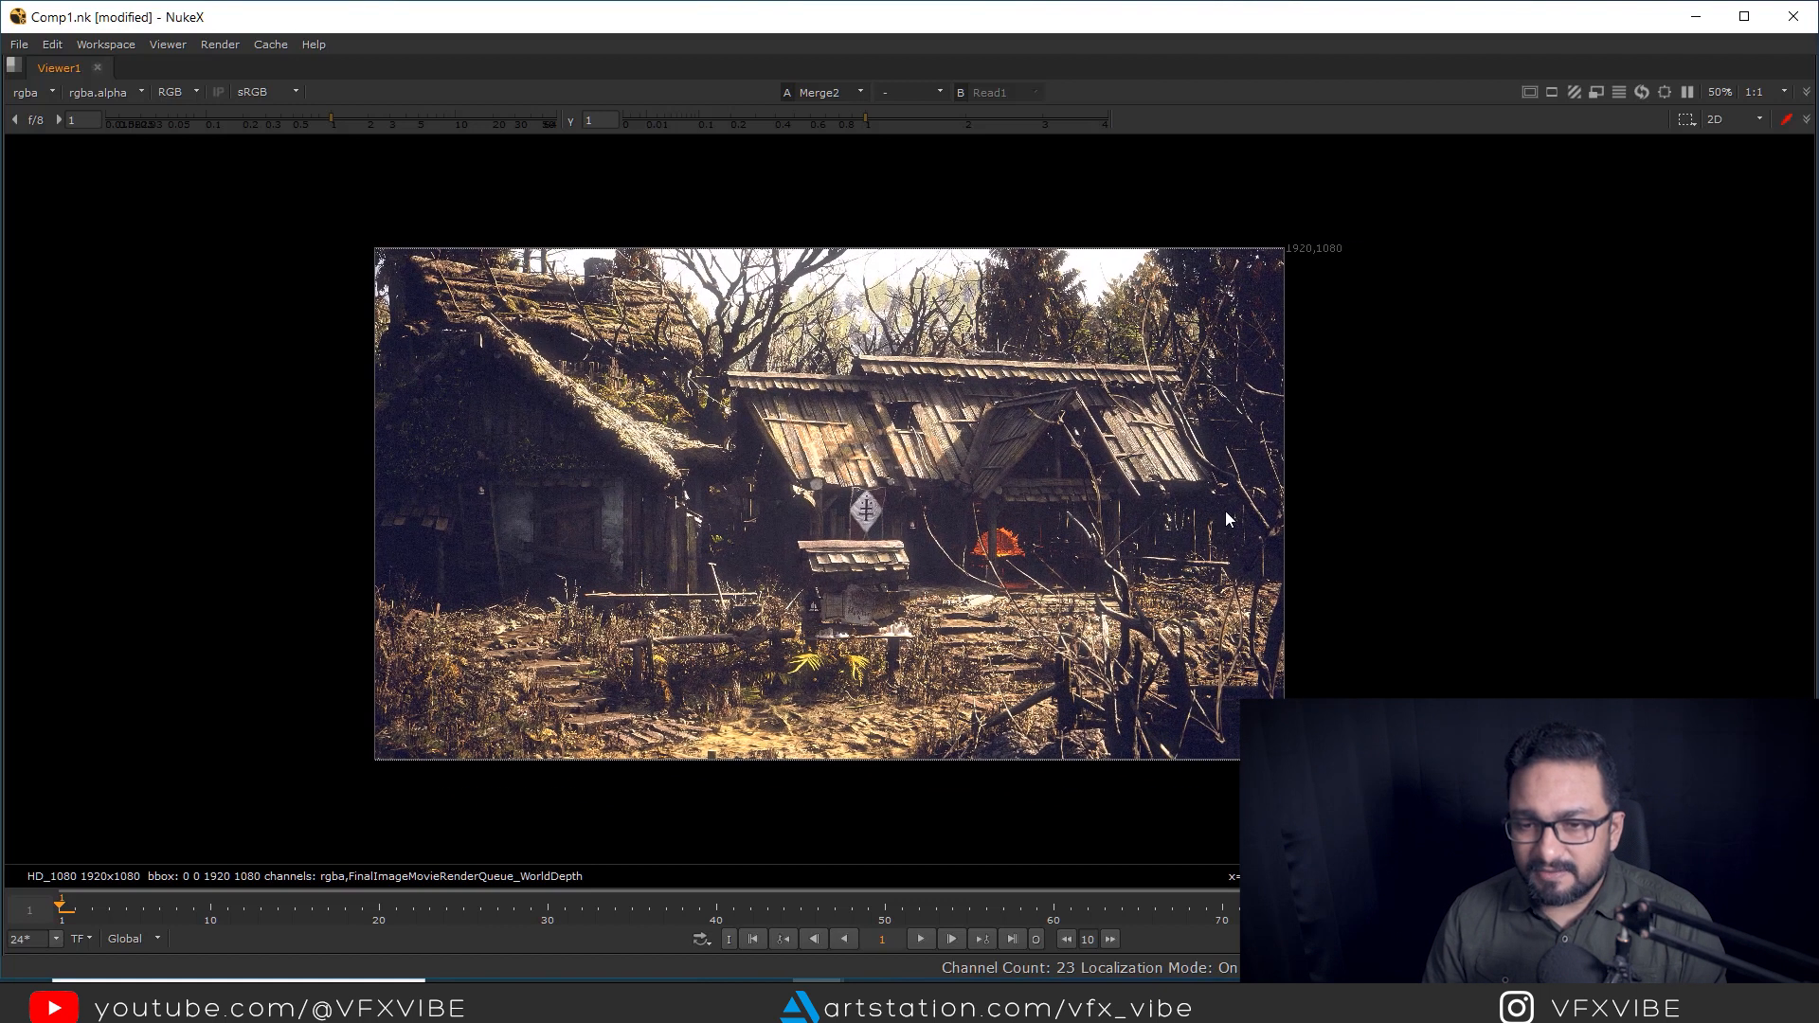
scroll(1228, 509, up, 2)
middle_drag(861, 587, 1153, 626)
drag(594, 560, 296, 672)
middle_drag(964, 537, 876, 655)
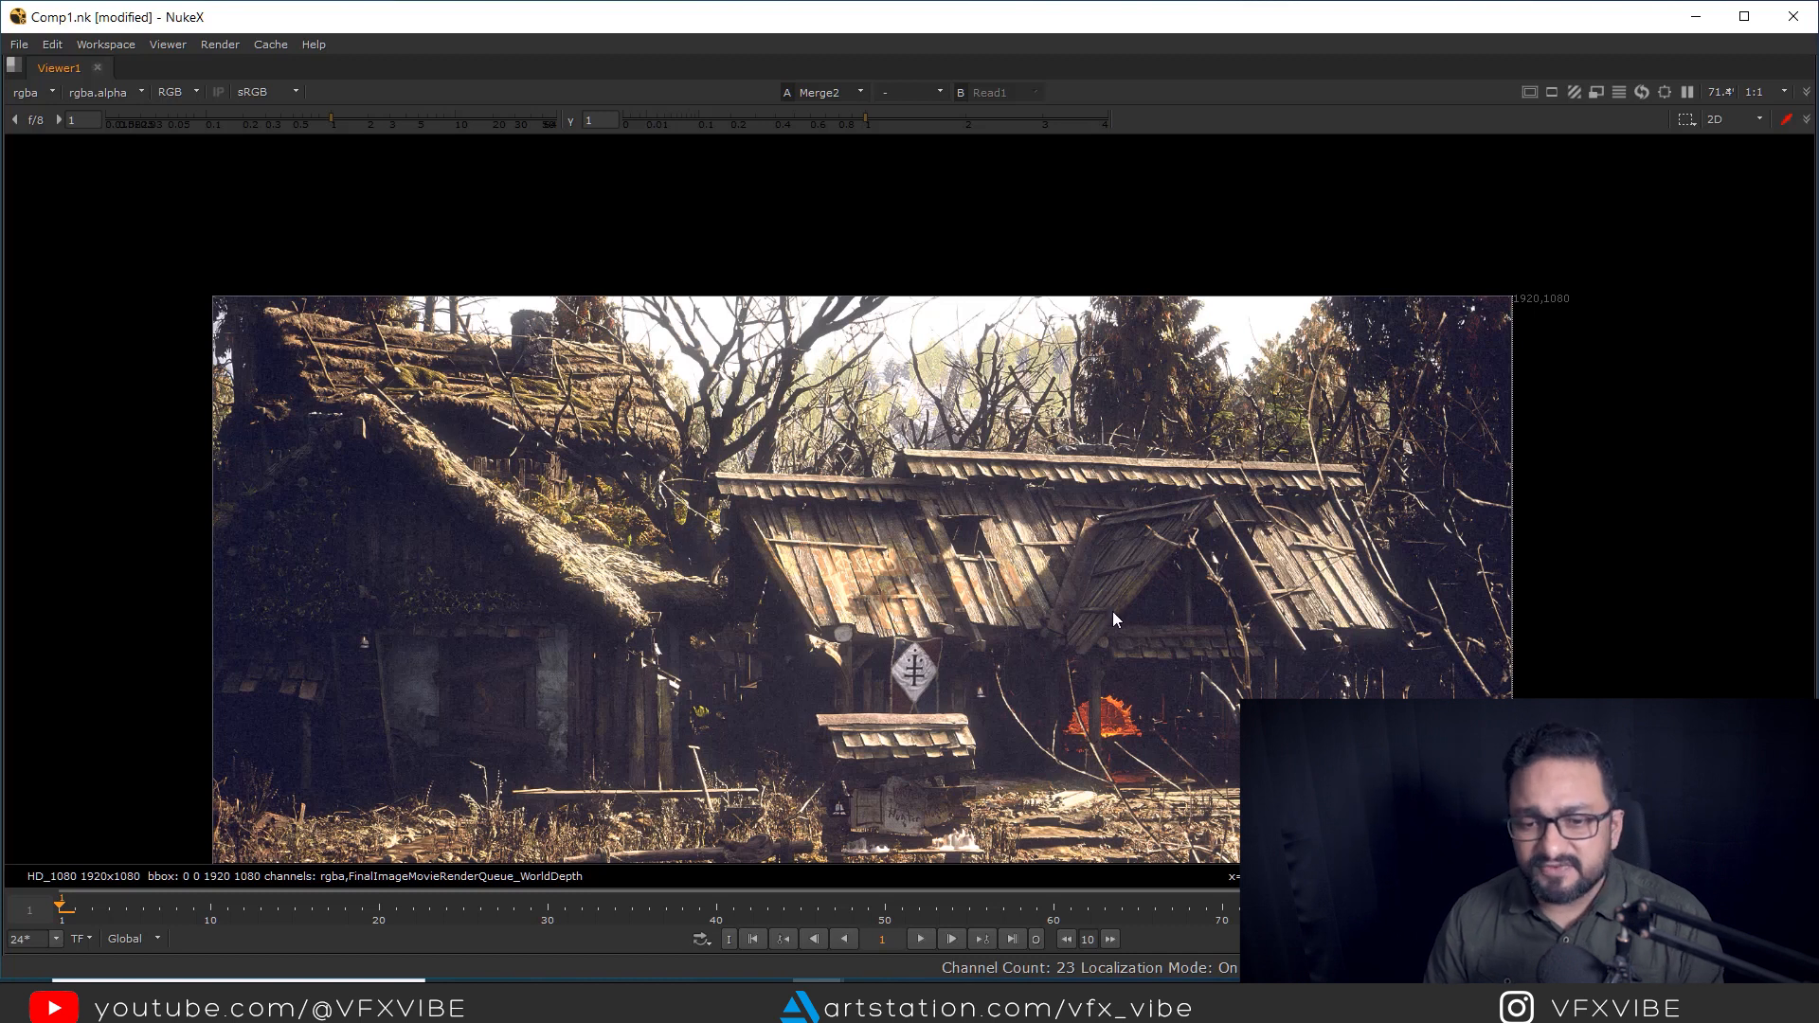
middle_drag(1112, 611, 1027, 587)
- Add a Shuffle node to the side of the main branch, feed it from the dot below Grade2 and view it
key(space)
key(f)
middle_drag(948, 645, 861, 835)
scroll(860, 836, down, 3)
middle_drag(806, 689, 809, 787)
scroll(800, 779, up, 3)
drag(790, 779, 787, 727)
middle_drag(962, 792, 888, 705)
click(964, 743)
key(h)
drag(983, 739, 699, 871)
drag(1023, 779, 1117, 872)
middle_drag(1117, 872, 885, 811)
key(1)
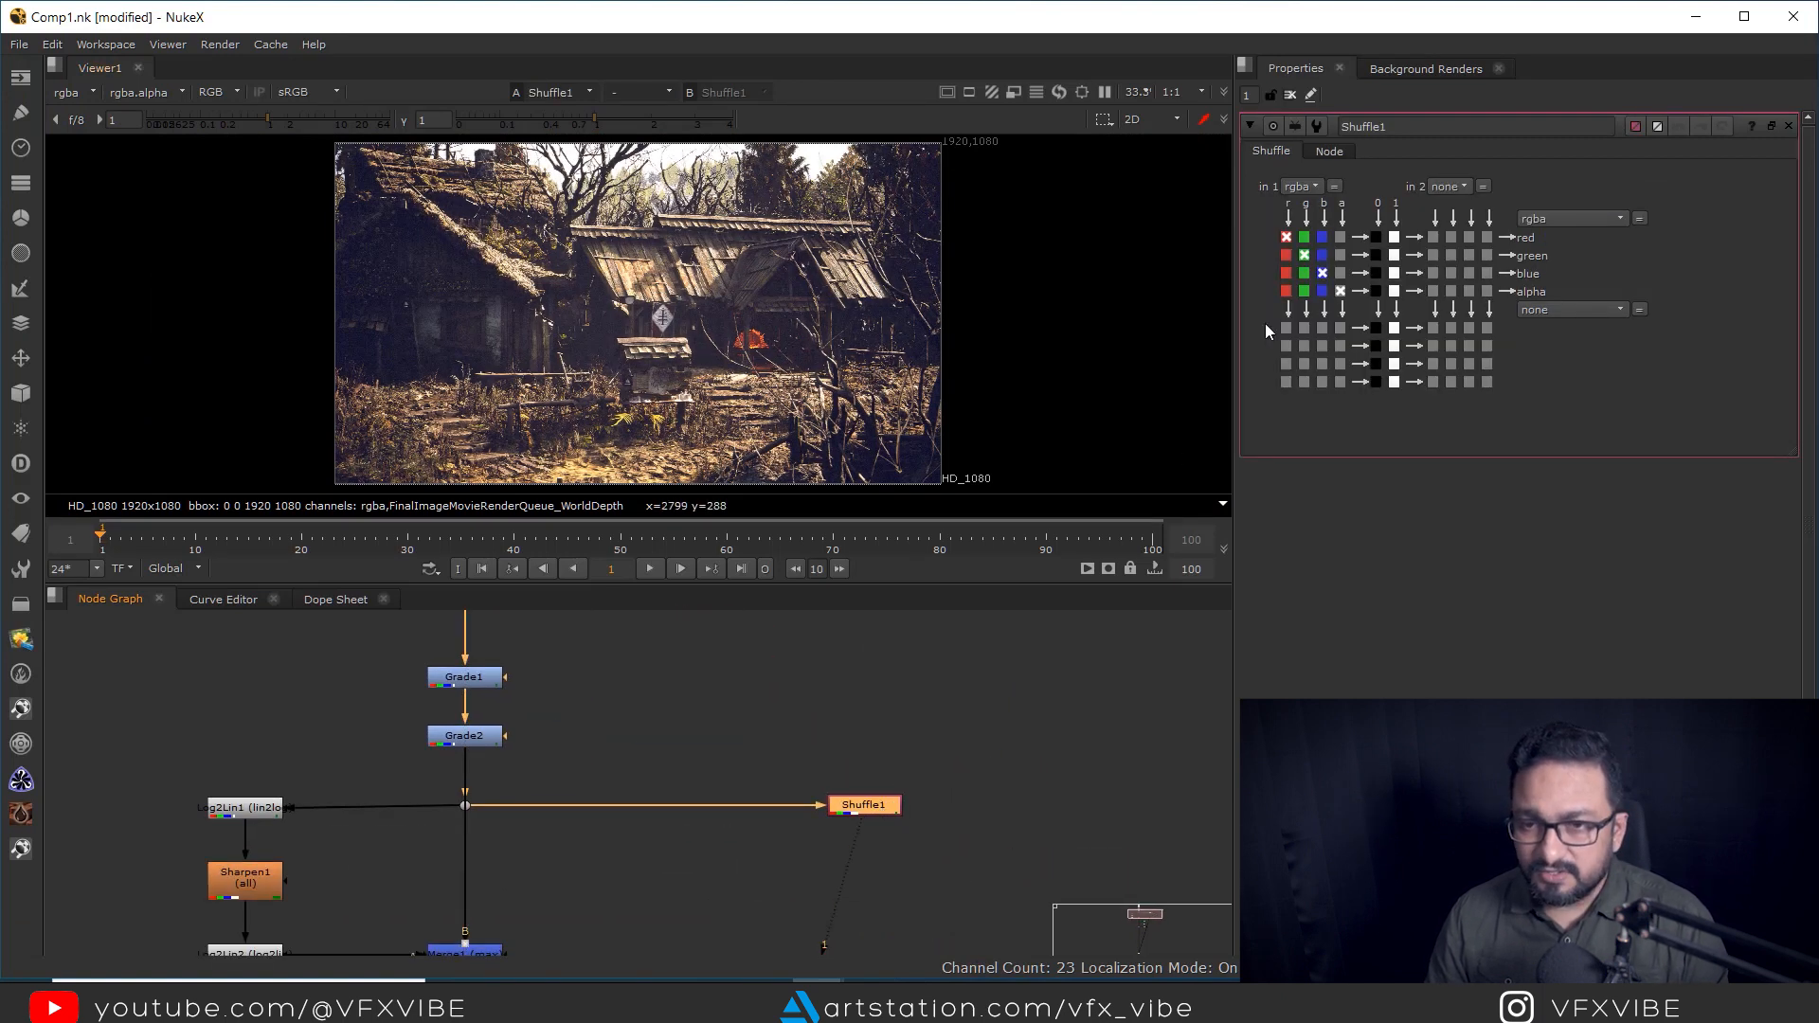
- Set Shuffle1's first input layer to FinalImageMovieRenderQueue_WorldDepth
click(1298, 186)
click(1402, 277)
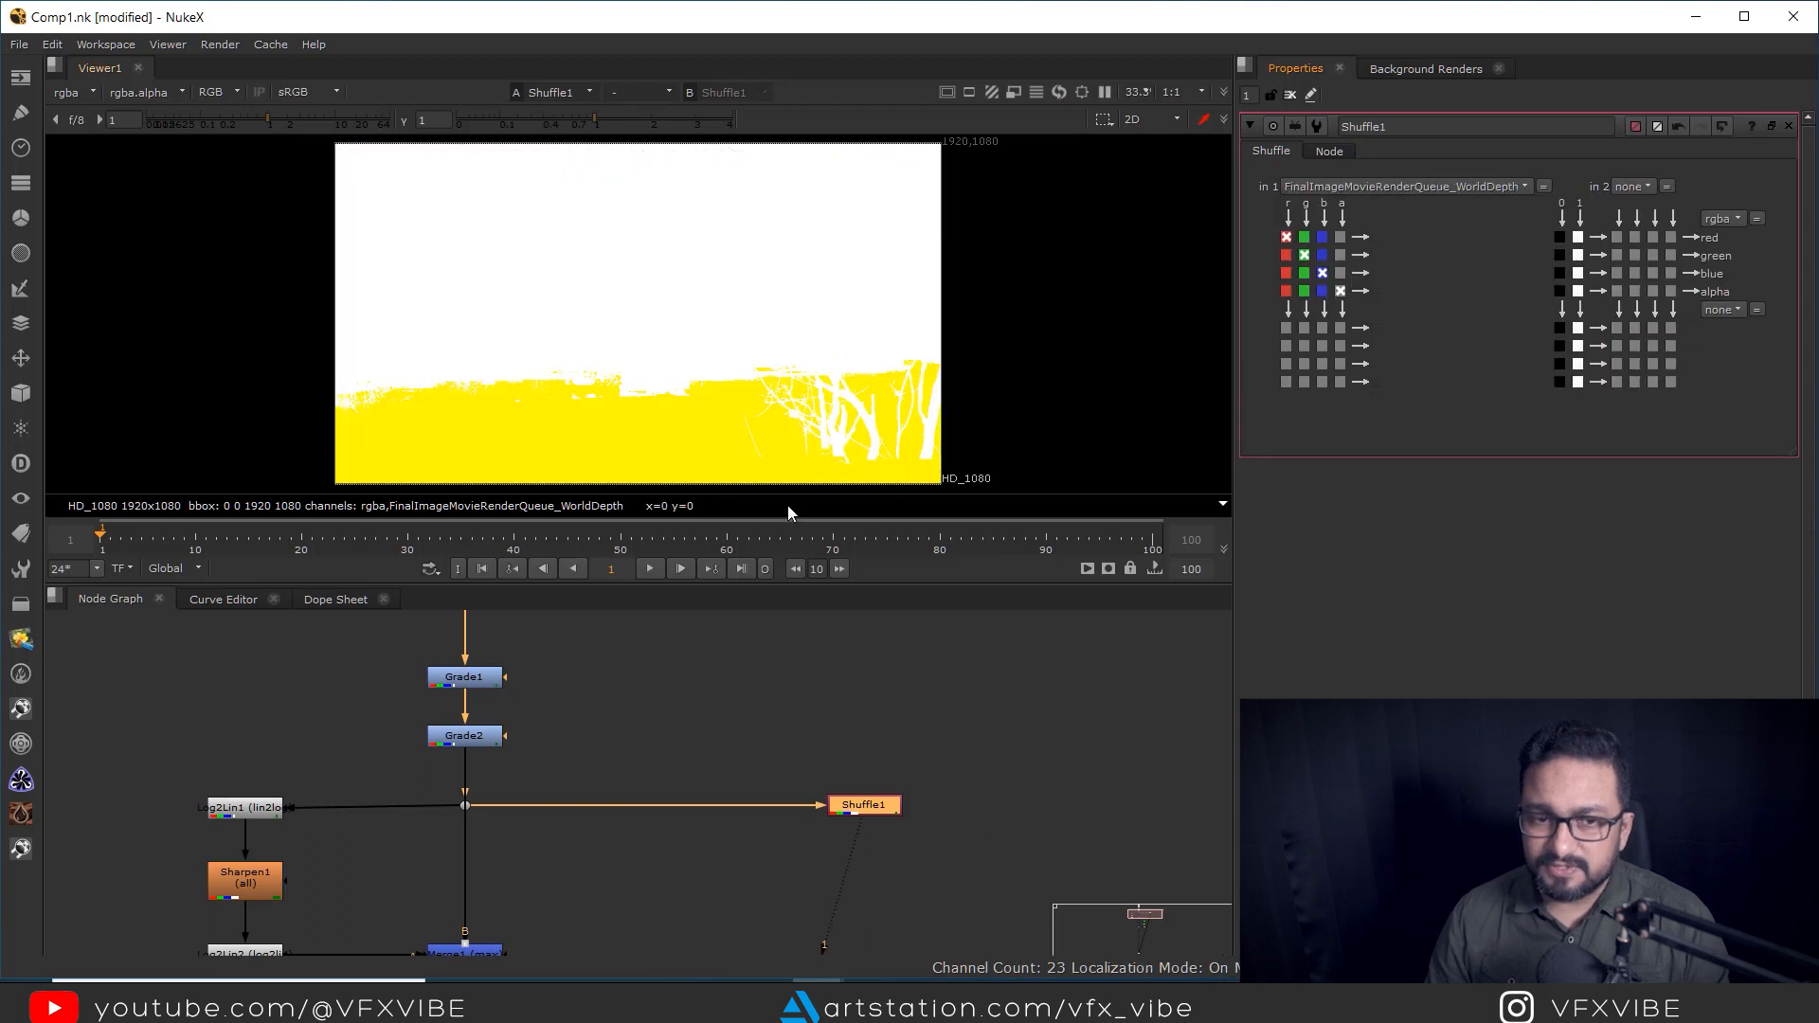
middle_drag(863, 805, 872, 735)
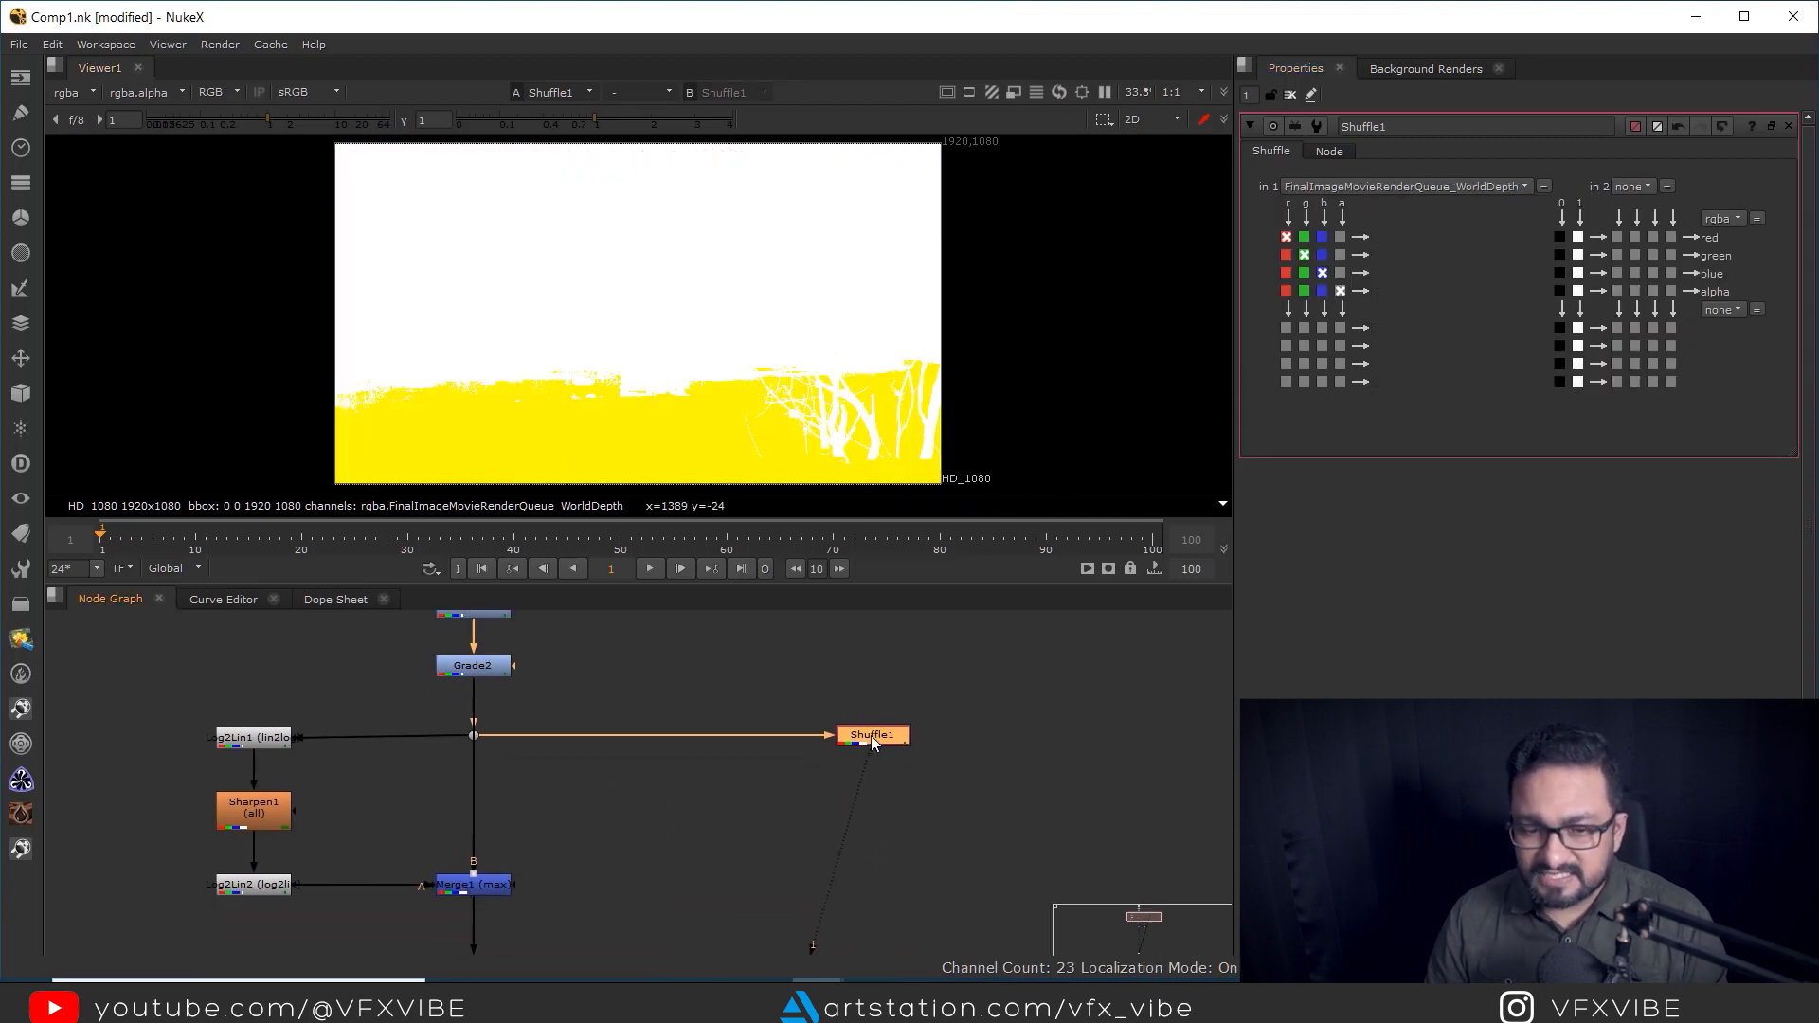
- Add a Saturation node below Shuffle1 and set its saturation to 0
click(961, 814)
key(Tab)
text(satu)
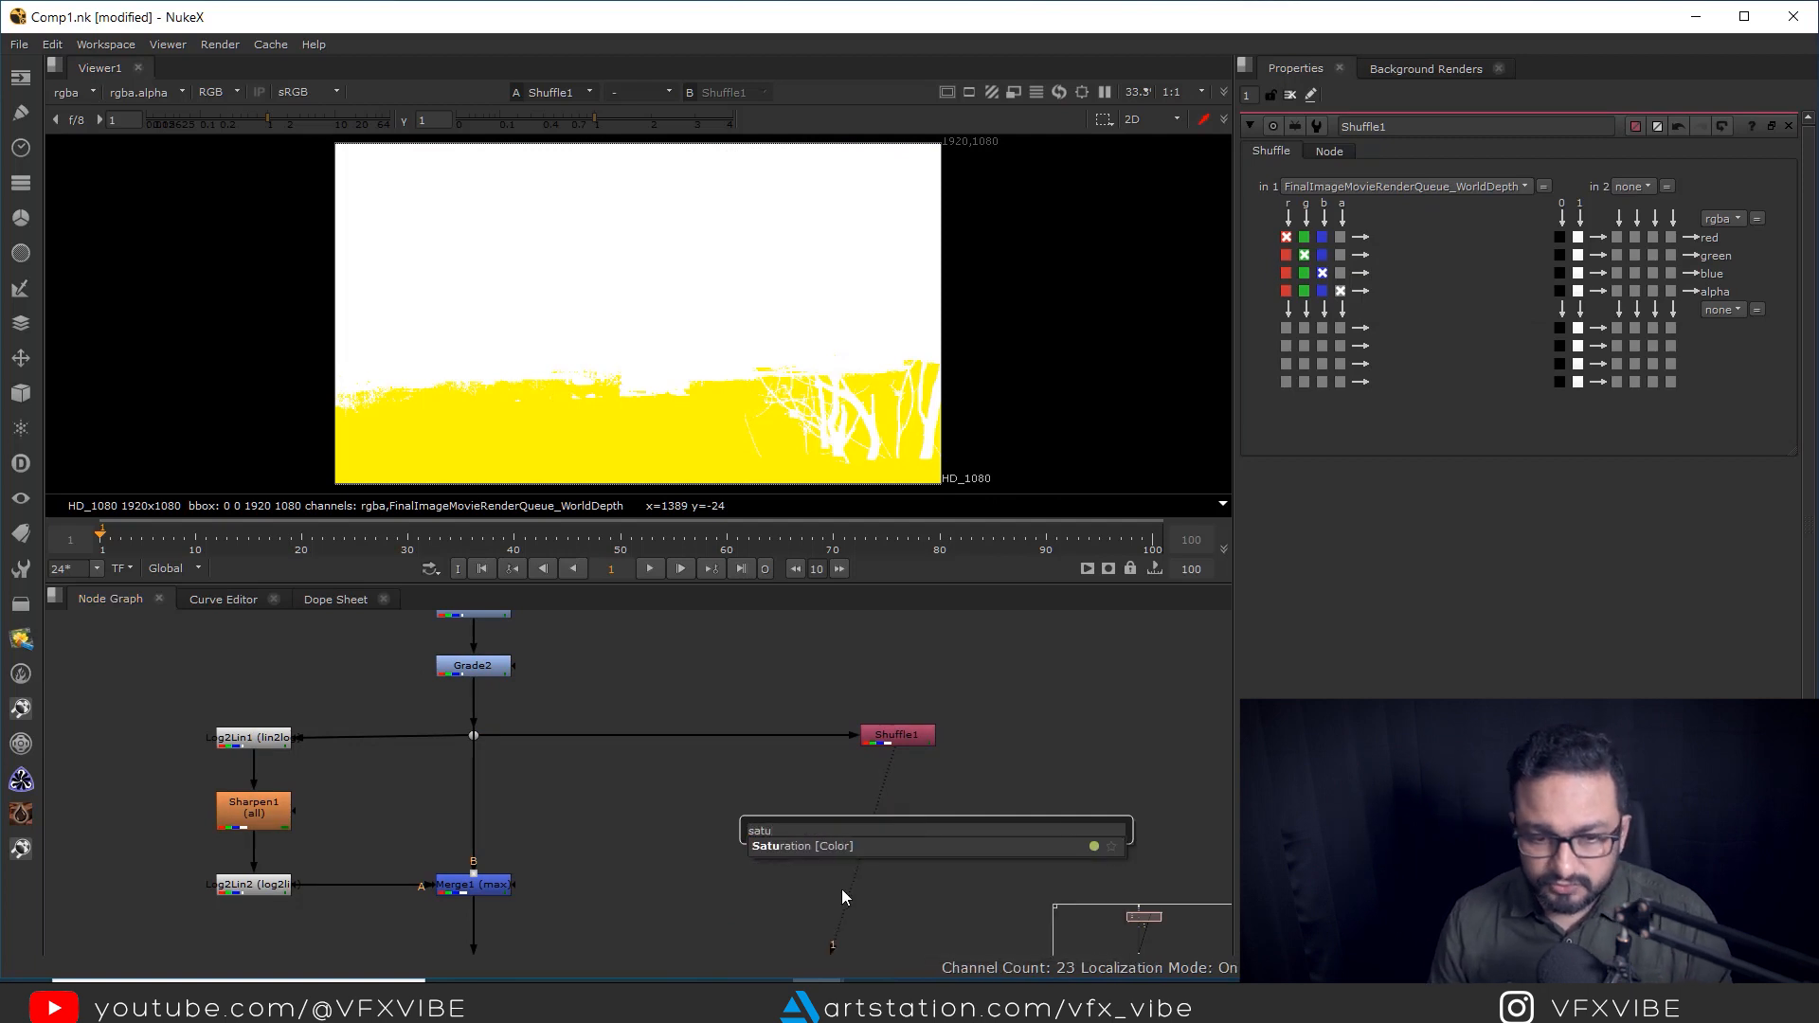
click(850, 843)
click(890, 860)
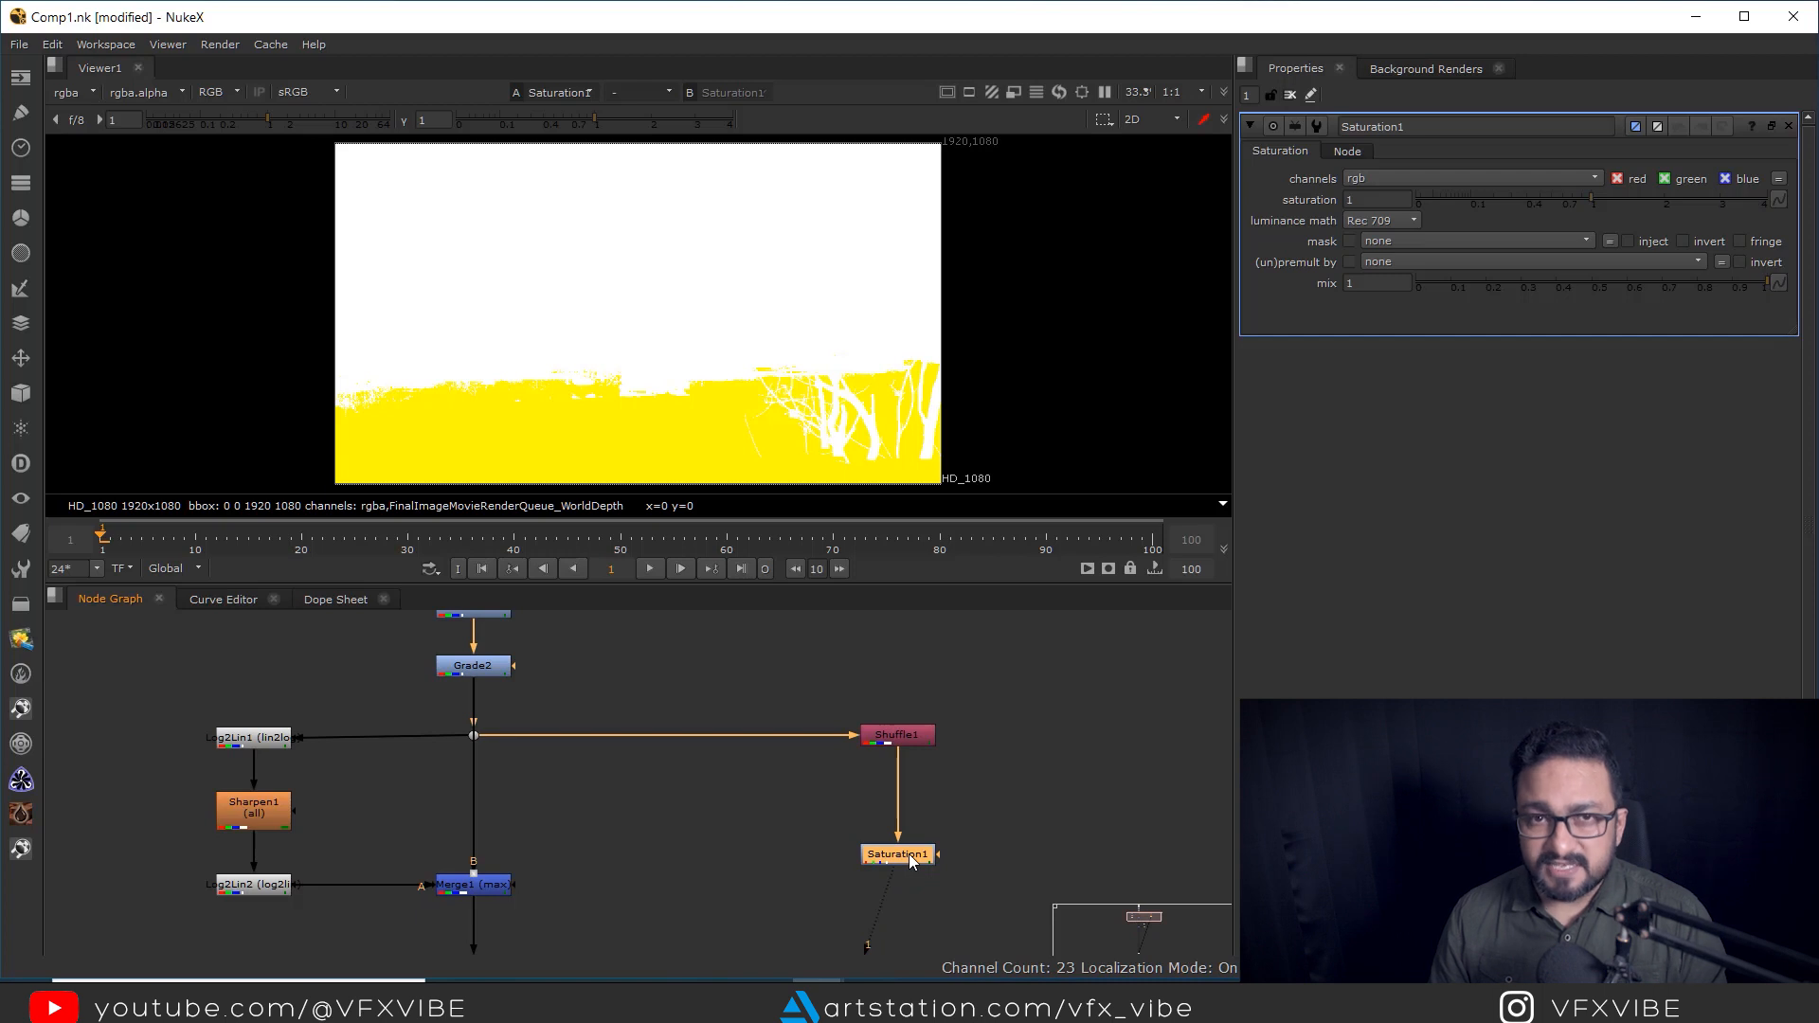
drag(1520, 197, 1411, 199)
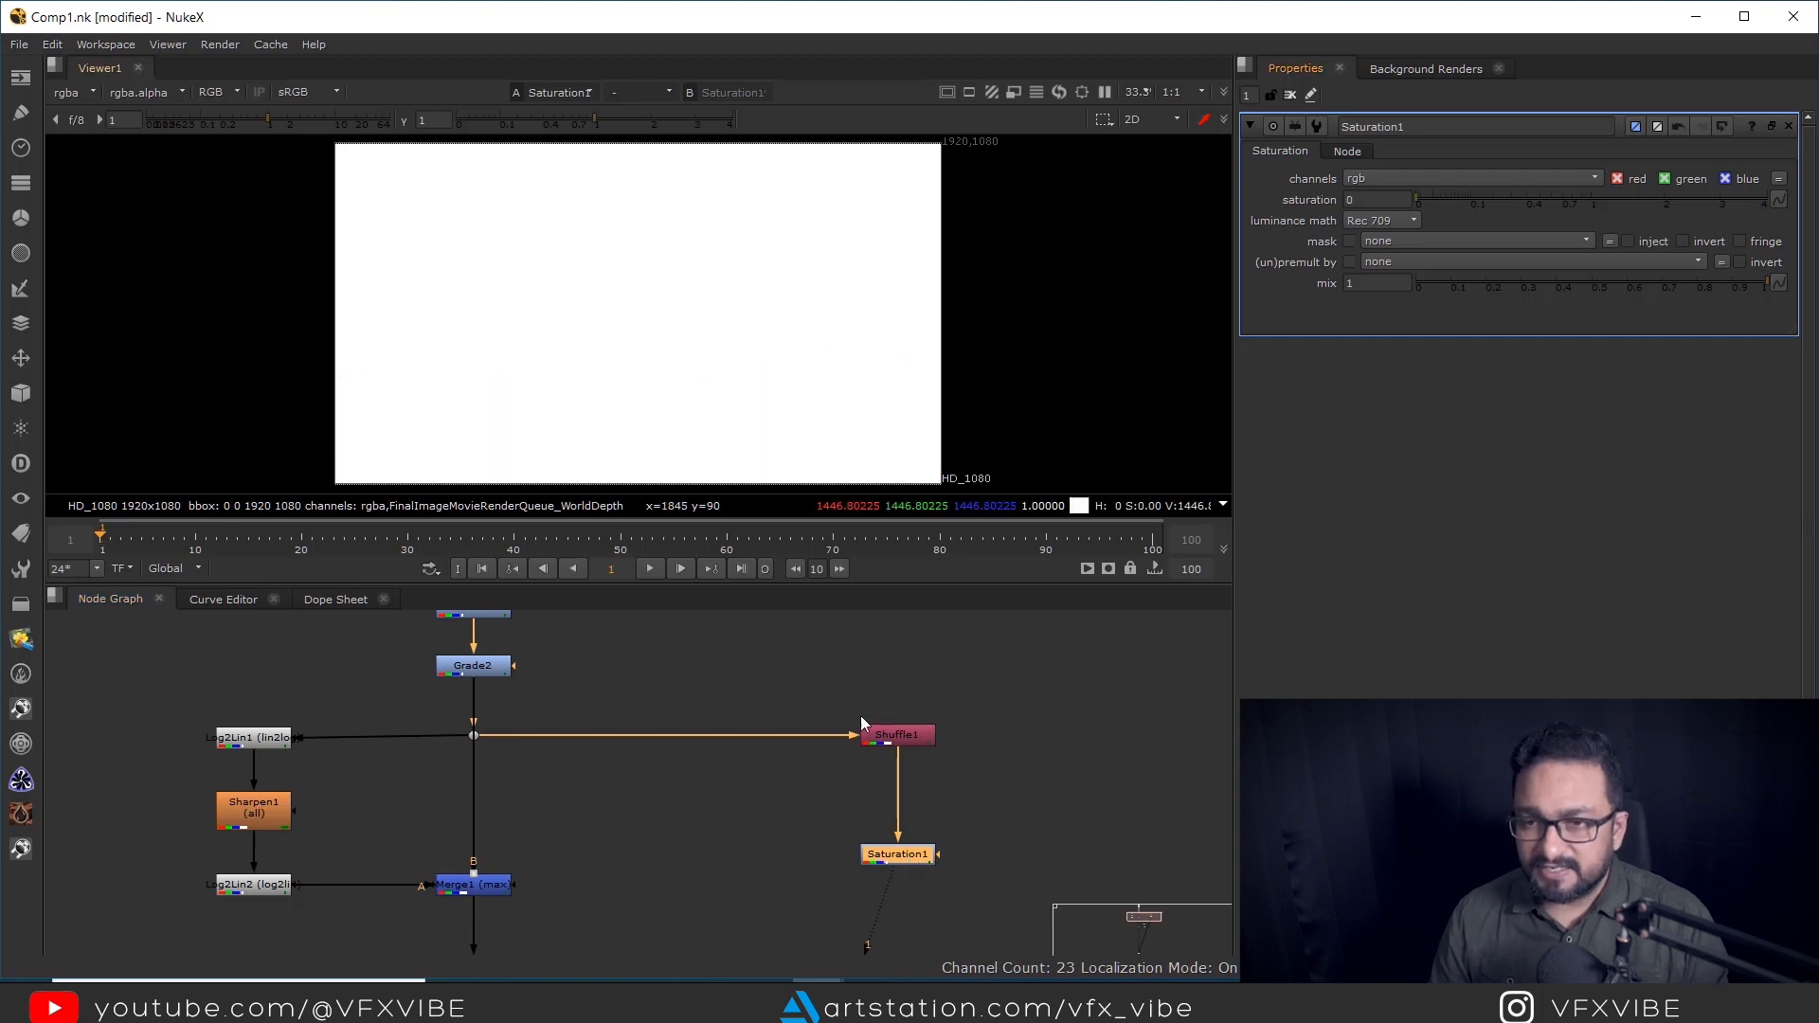
- Add a Grade node directly below Saturation1 in the depth branch
middle_drag(902, 887, 866, 783)
drag(879, 748, 879, 741)
click(953, 805)
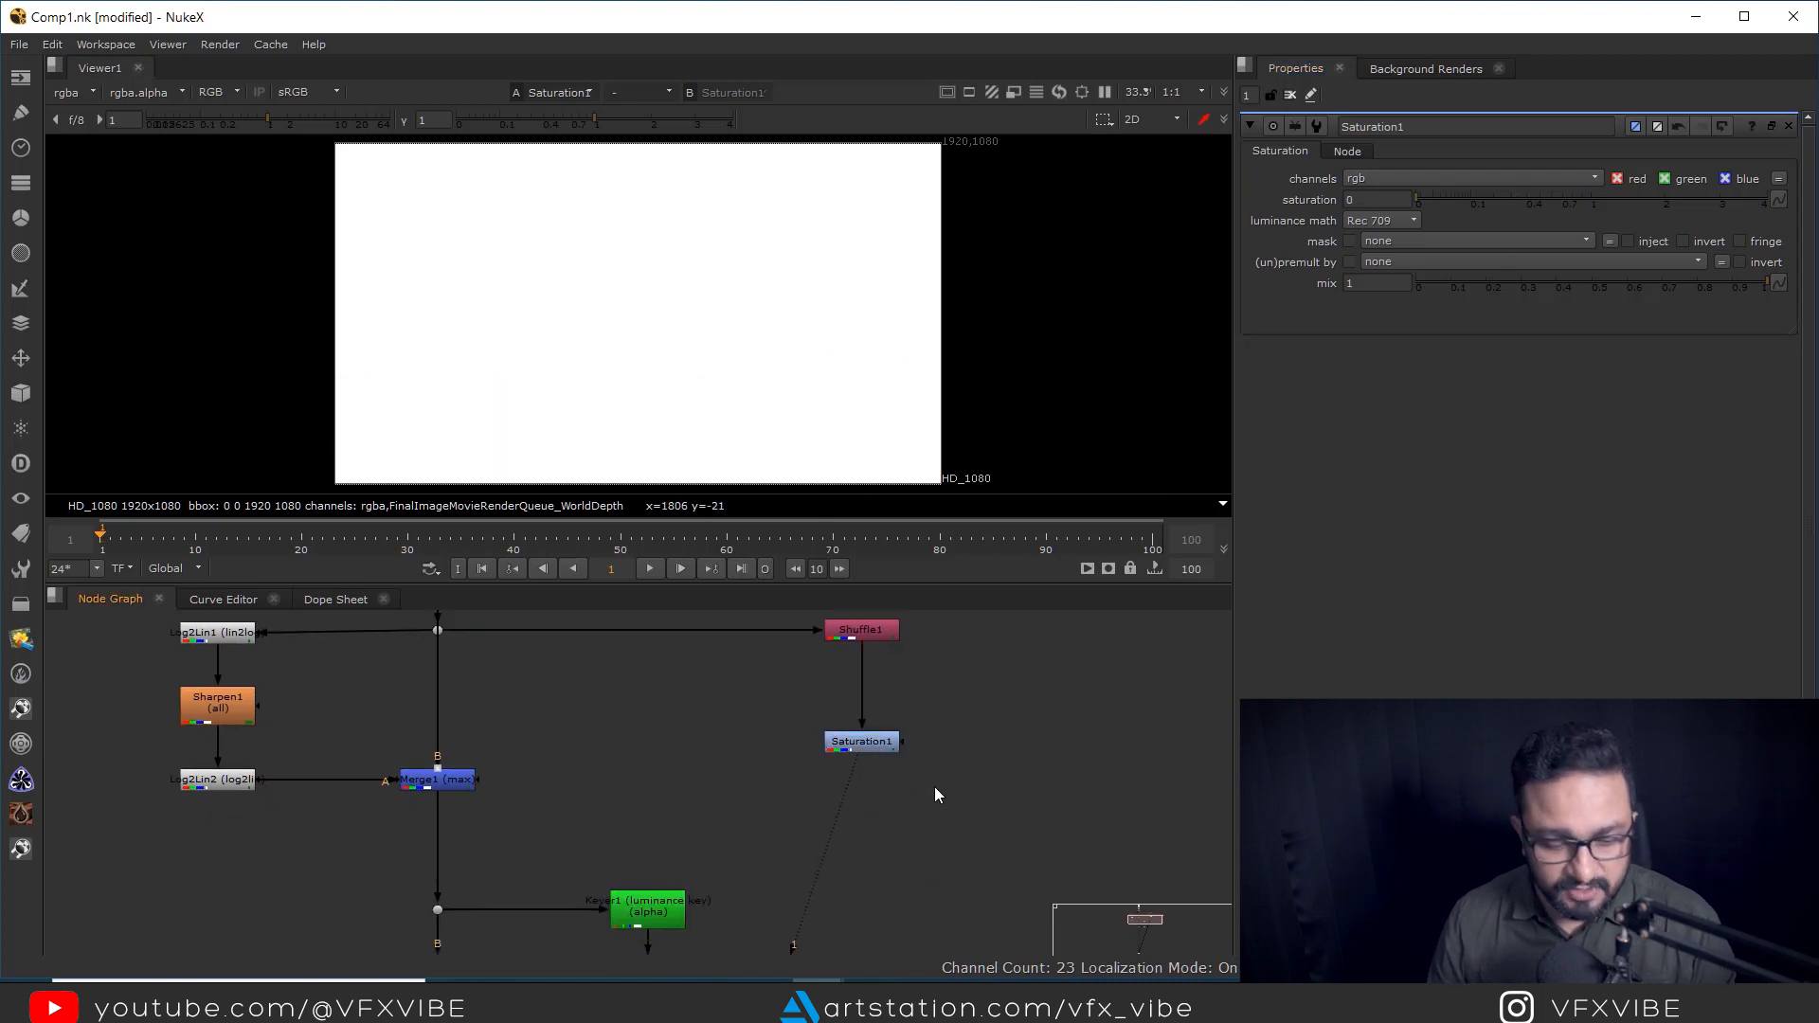
key(Tab)
text(gra)
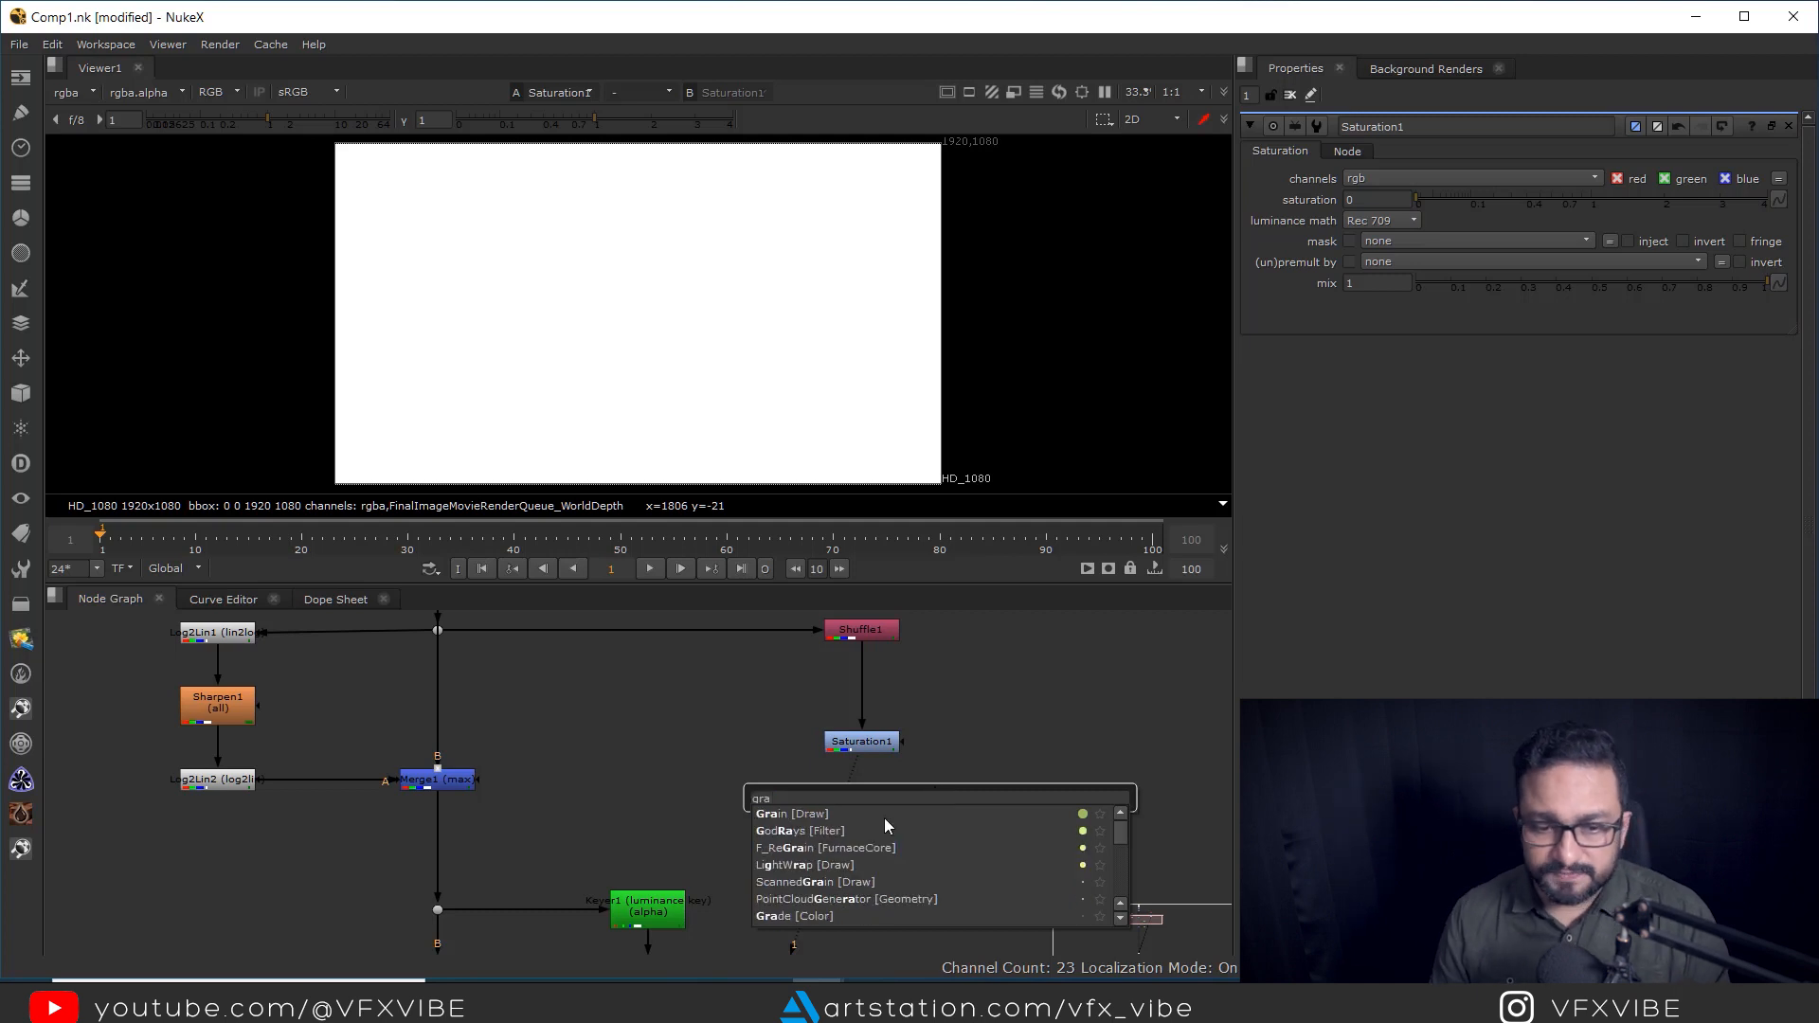
click(819, 915)
drag(940, 806, 873, 853)
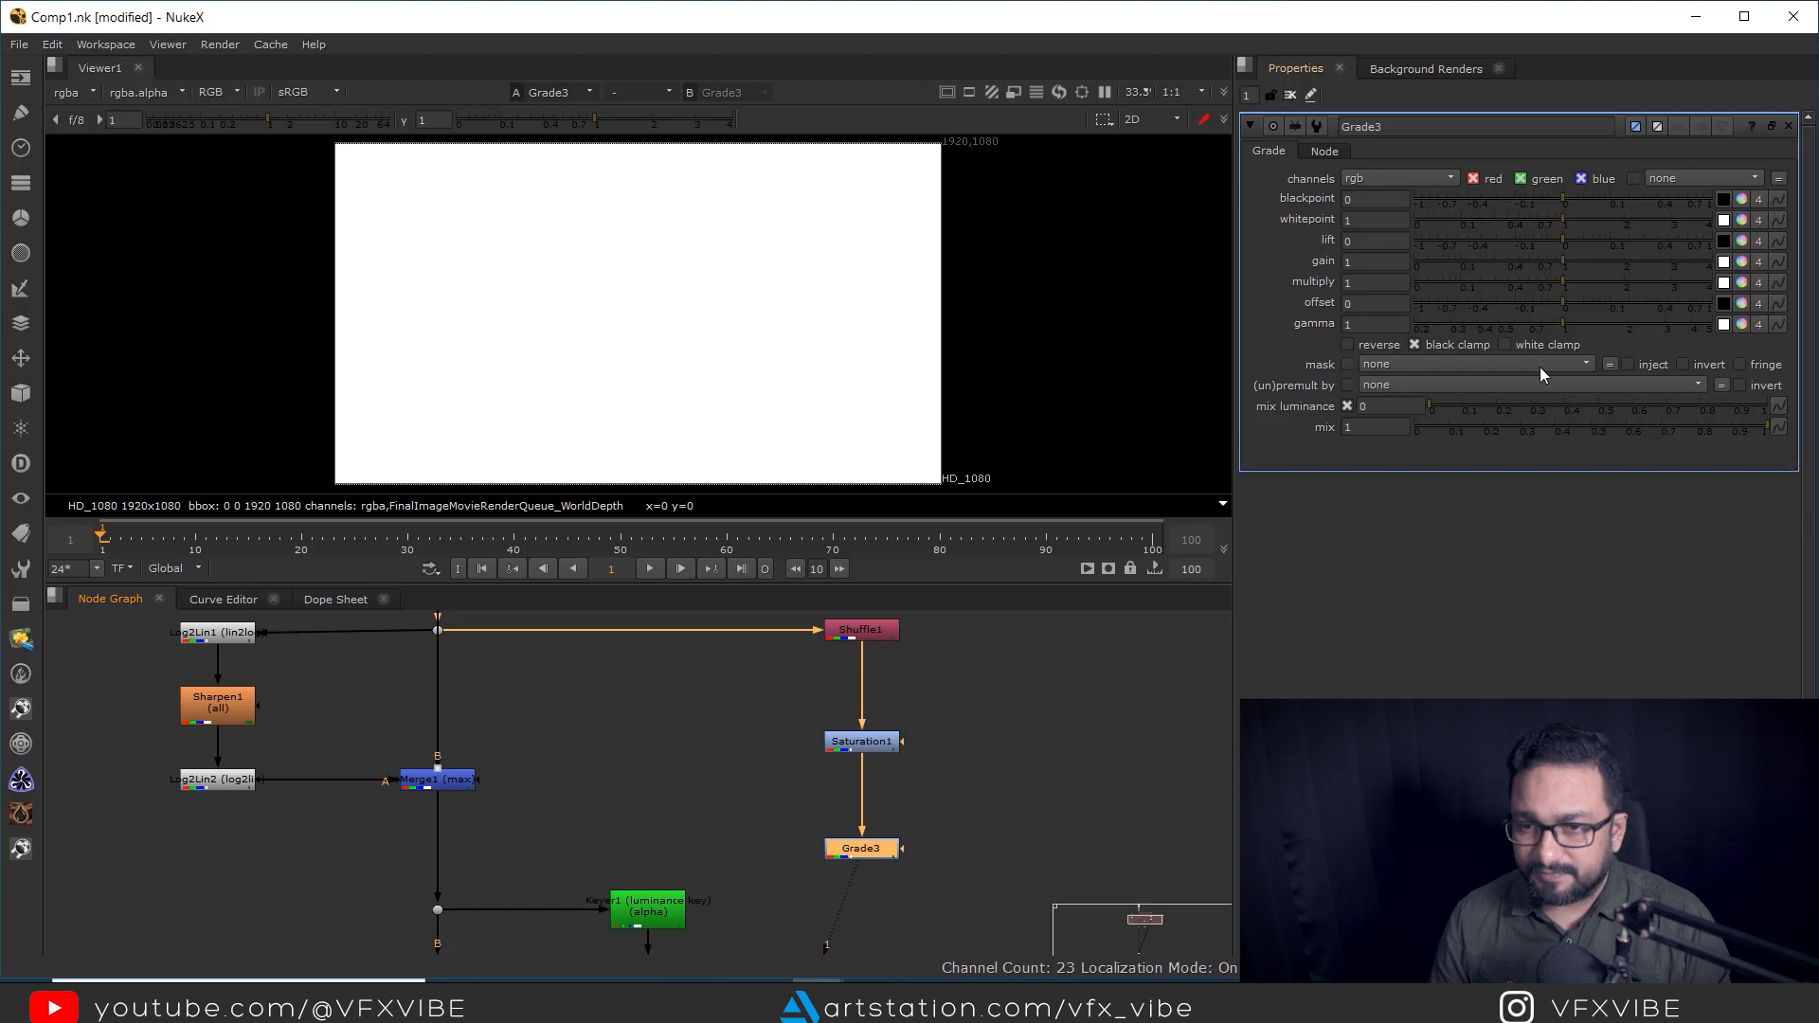
- Bring the depth pass into visible range by setting Grade3's gain to 0.0002 and gamma to 0.215
drag(1571, 261, 1424, 269)
click(1395, 262)
scroll(1395, 261, down, 19)
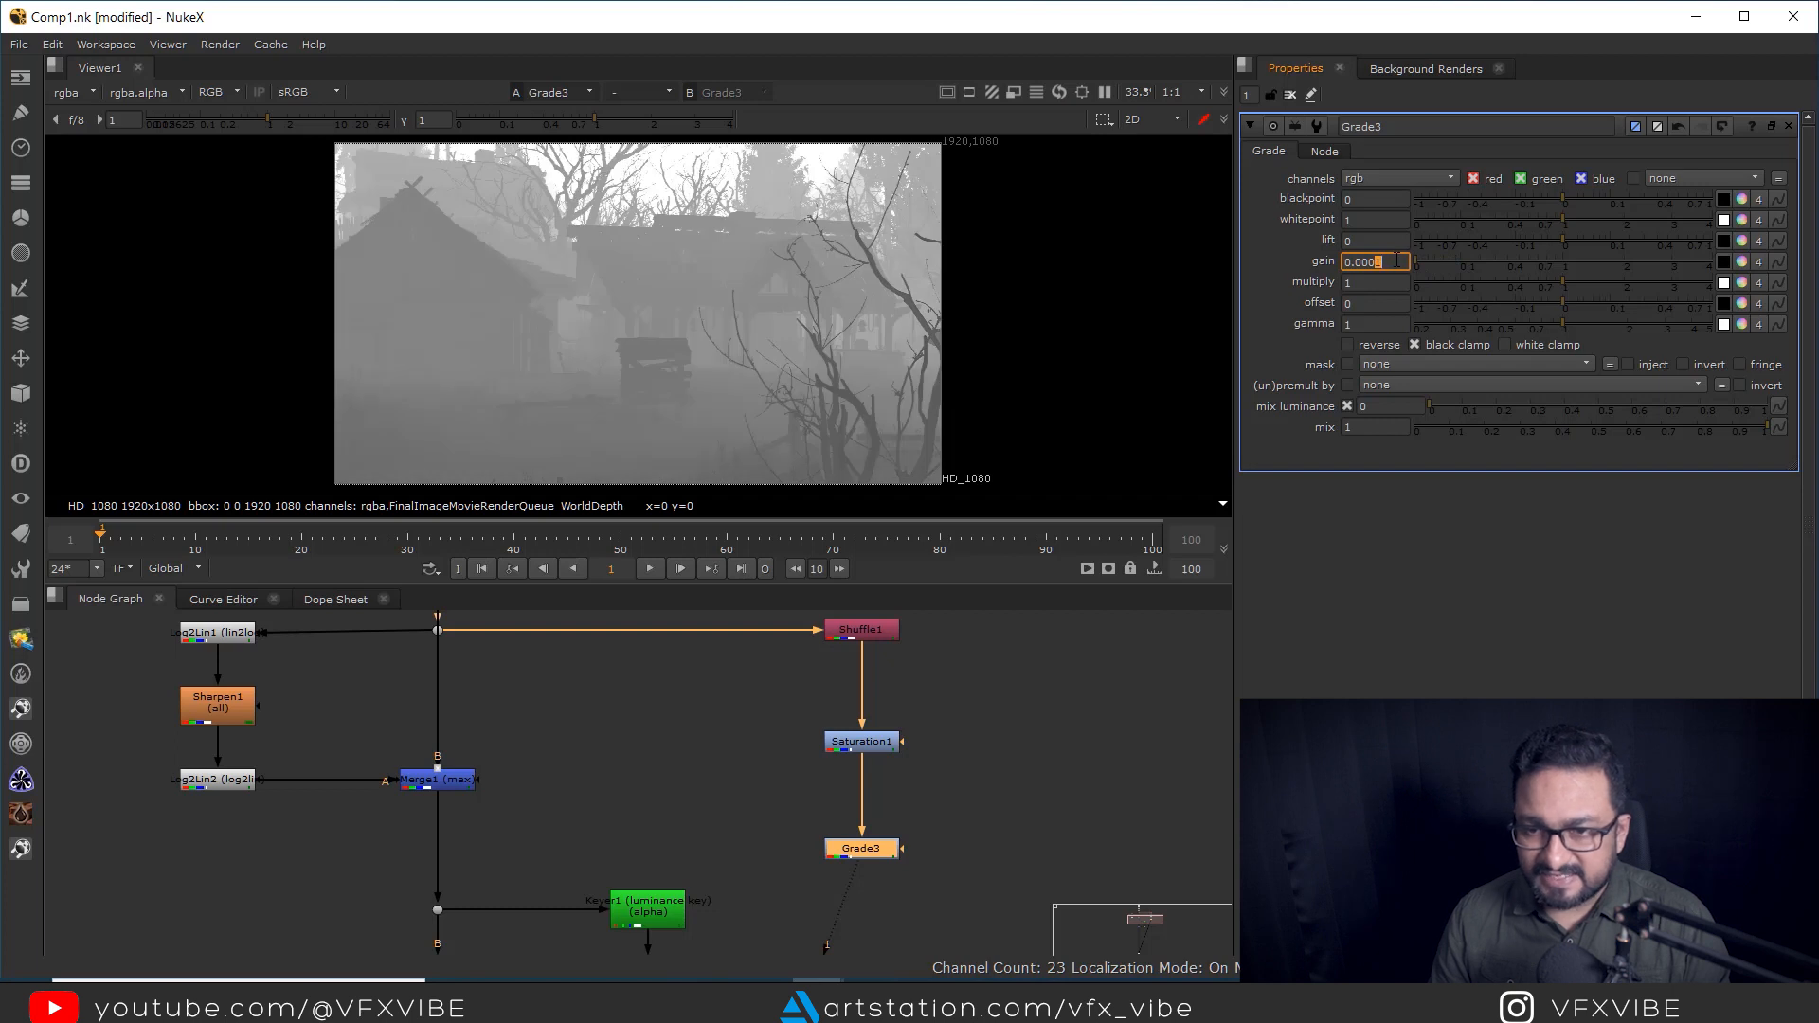
scroll(1397, 259, down, 3)
scroll(1397, 260, up, 4)
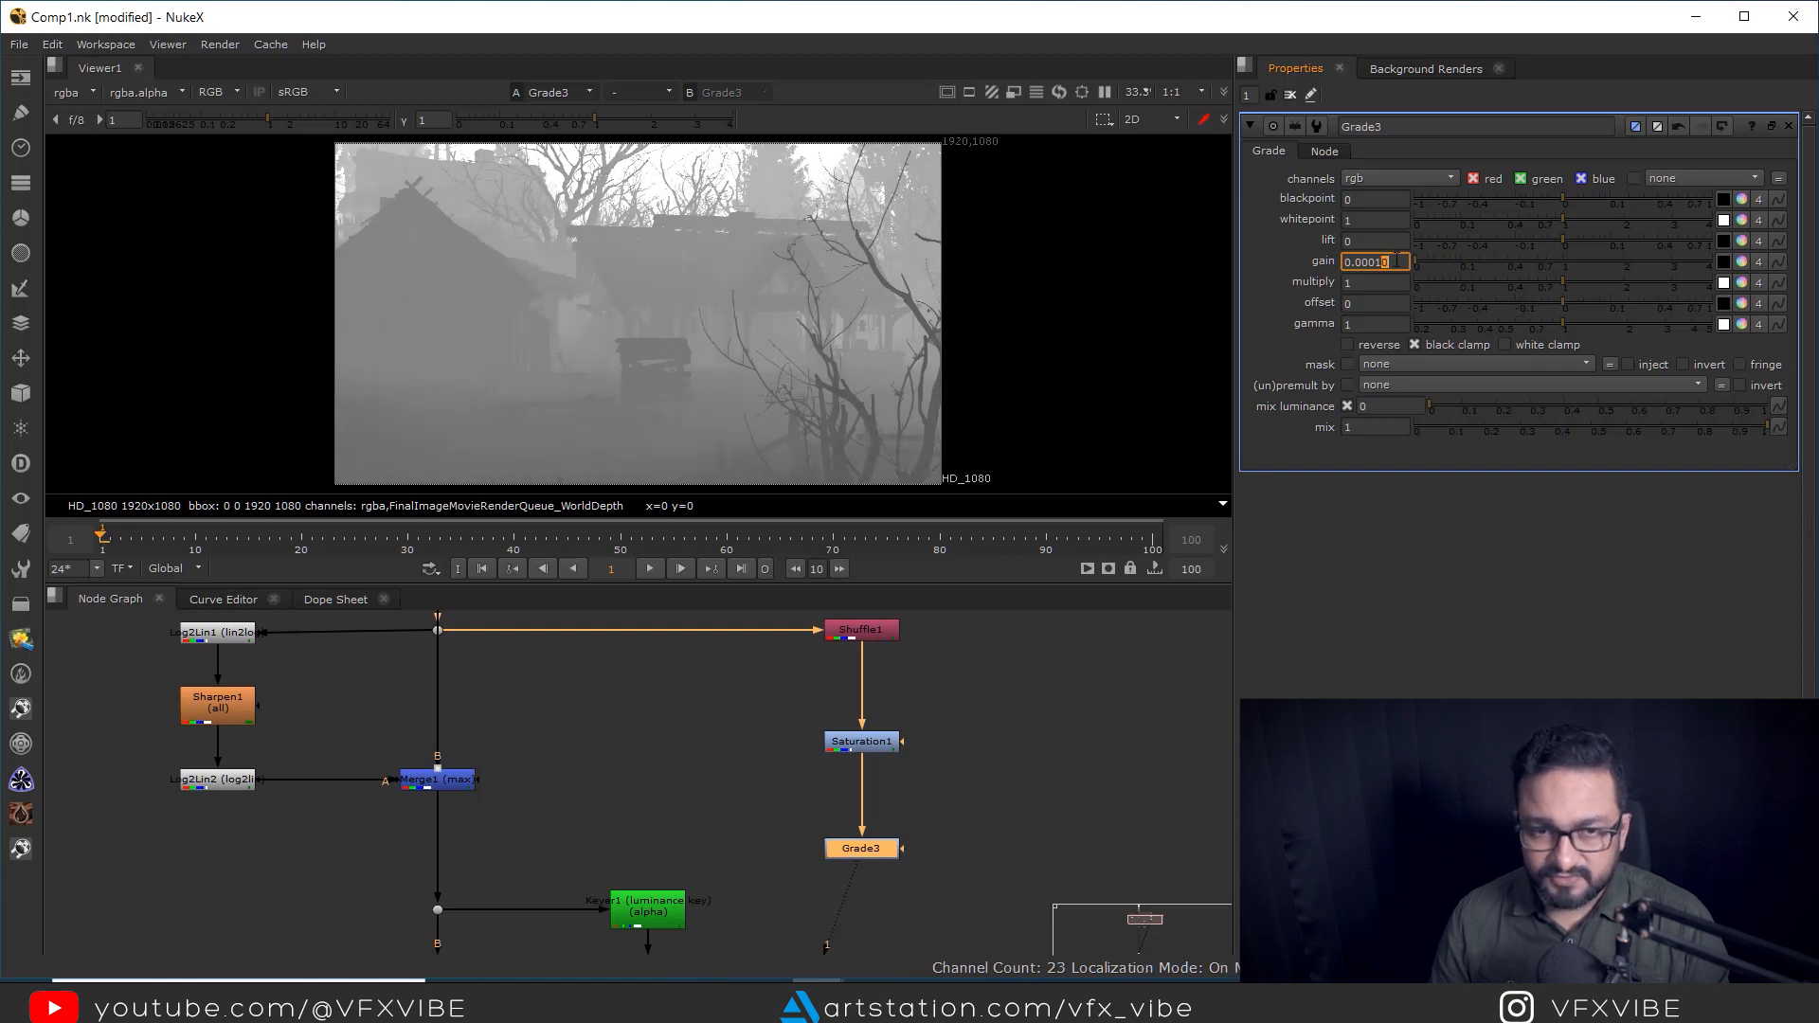
drag(1562, 328, 1435, 352)
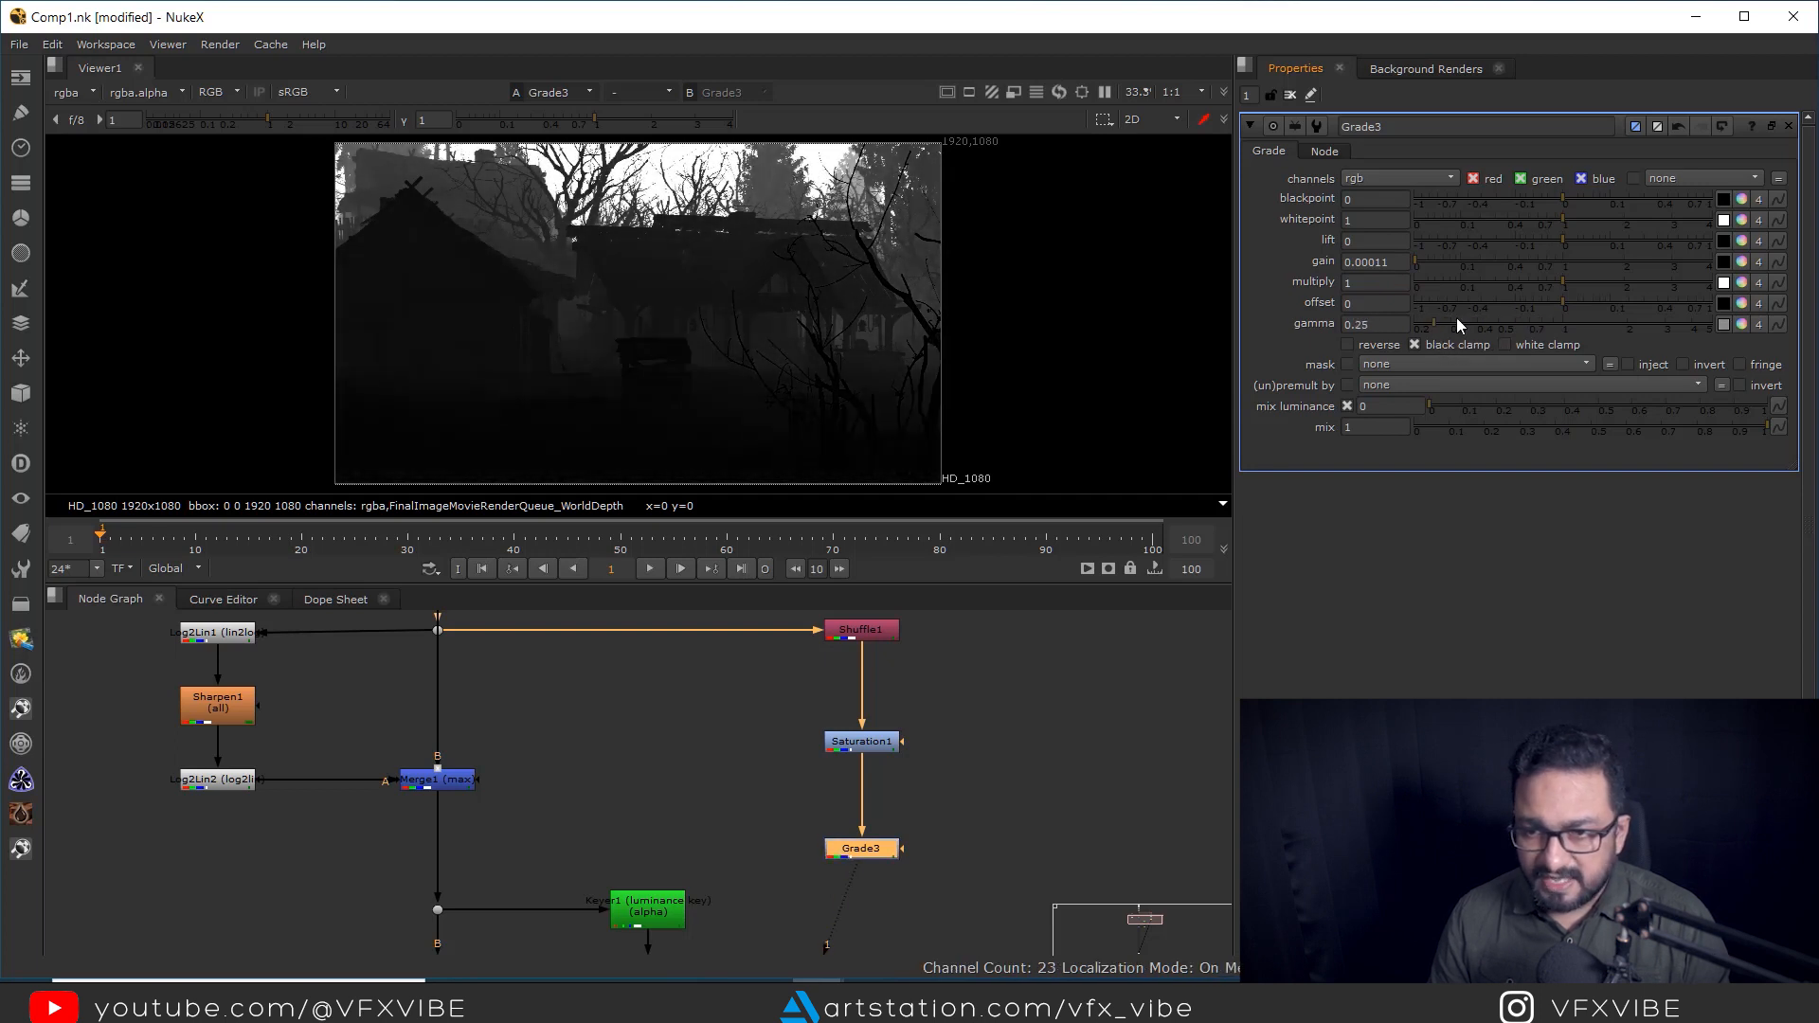
click(1384, 263)
key(Up)
key(Up)
key(Up)
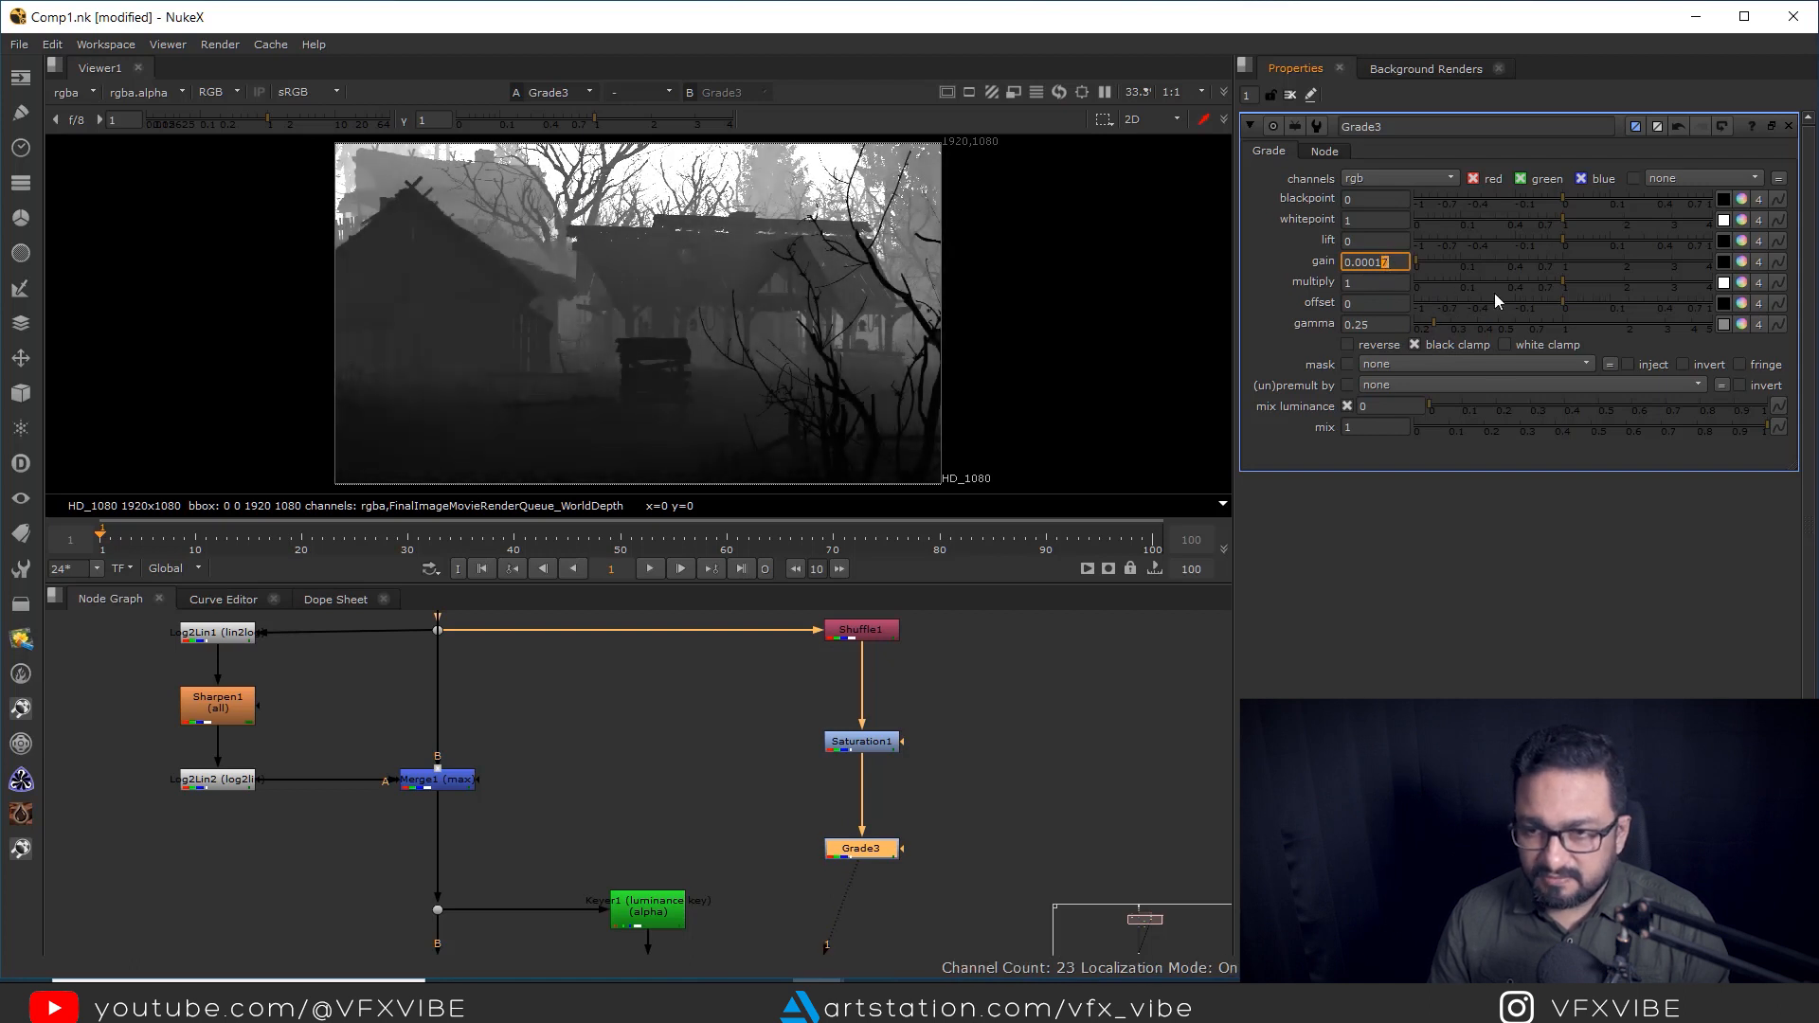
drag(1435, 327, 1424, 329)
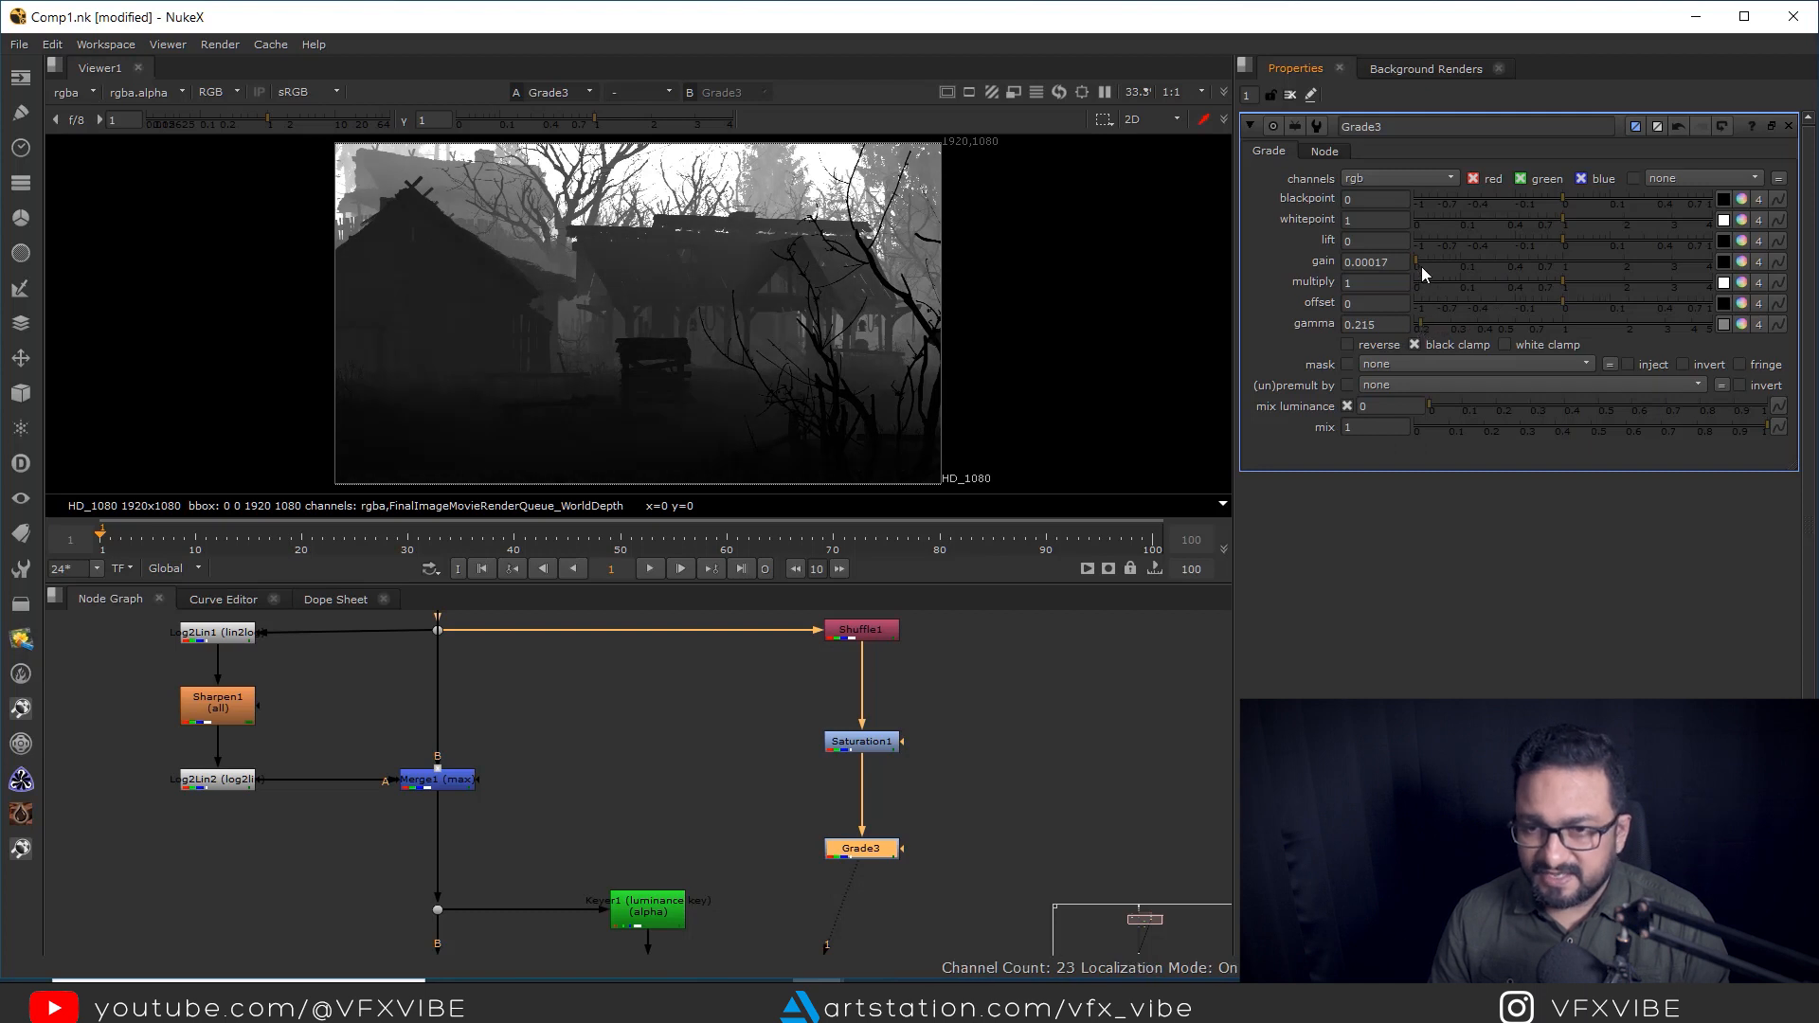
key(Up)
key(Up)
key(Up)
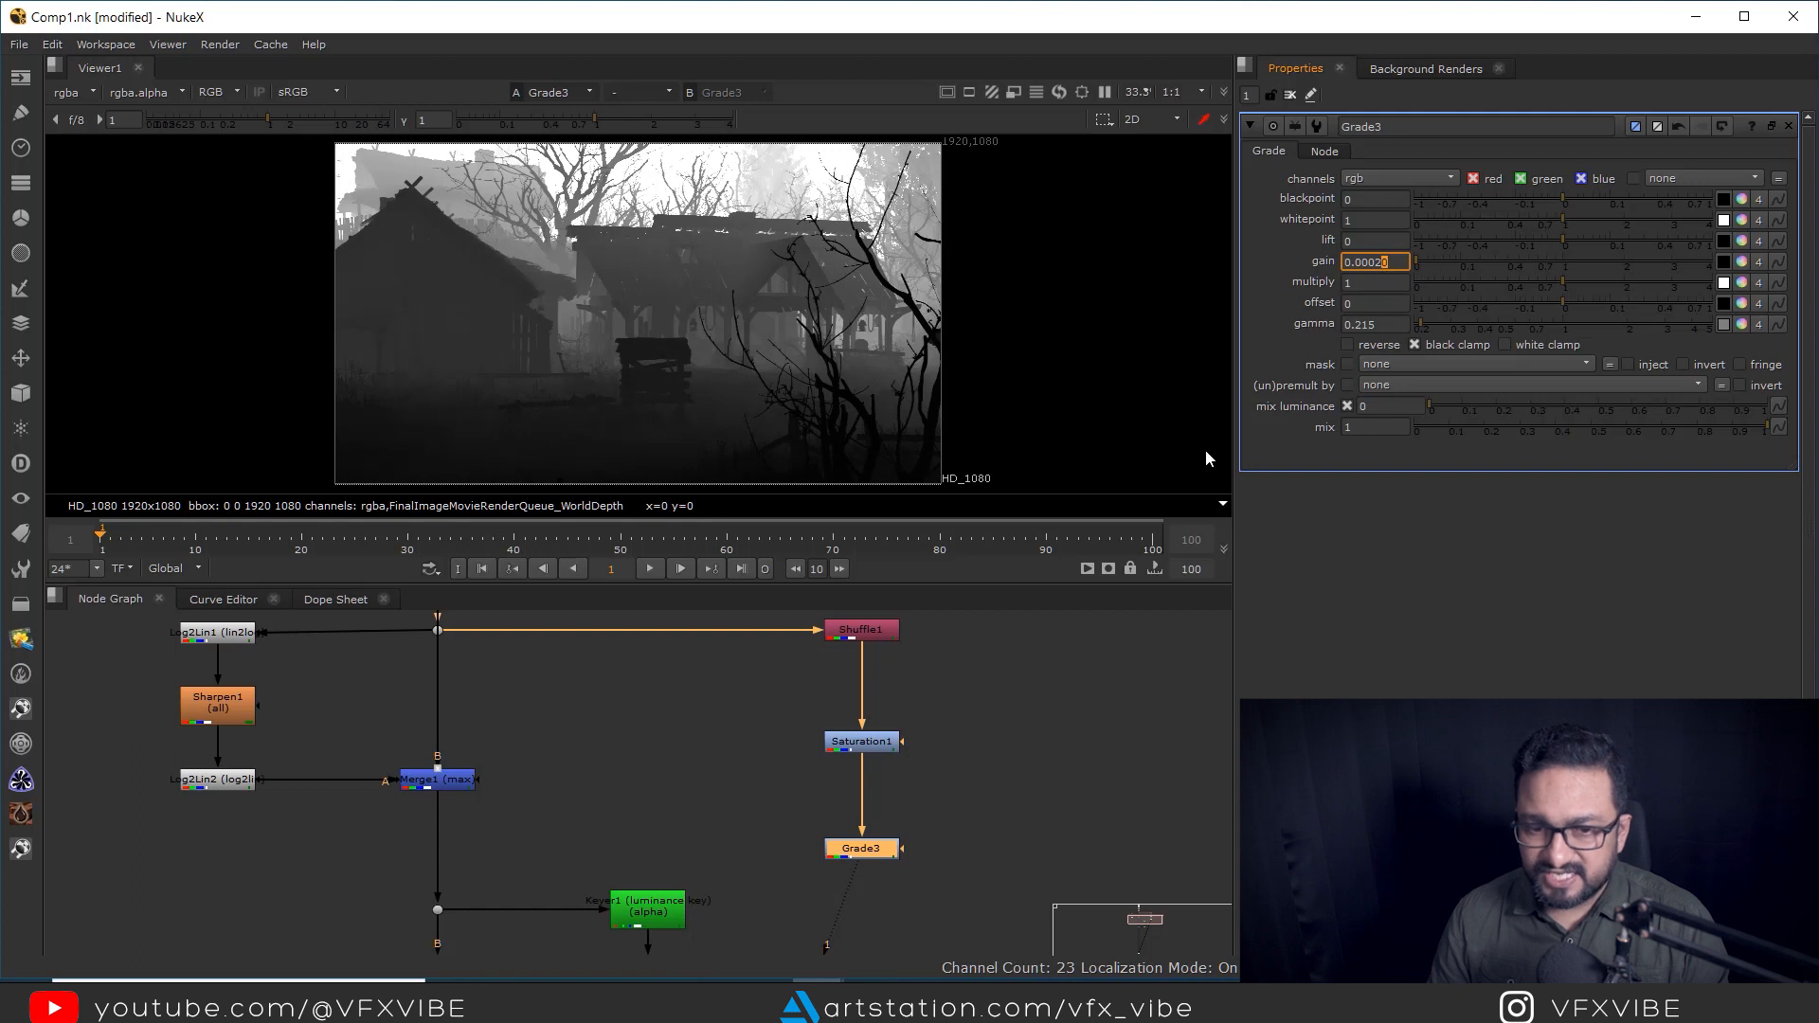
- Add a Noise node beside the depth branch near Grade3 and view its pattern
scroll(881, 815, down, 5)
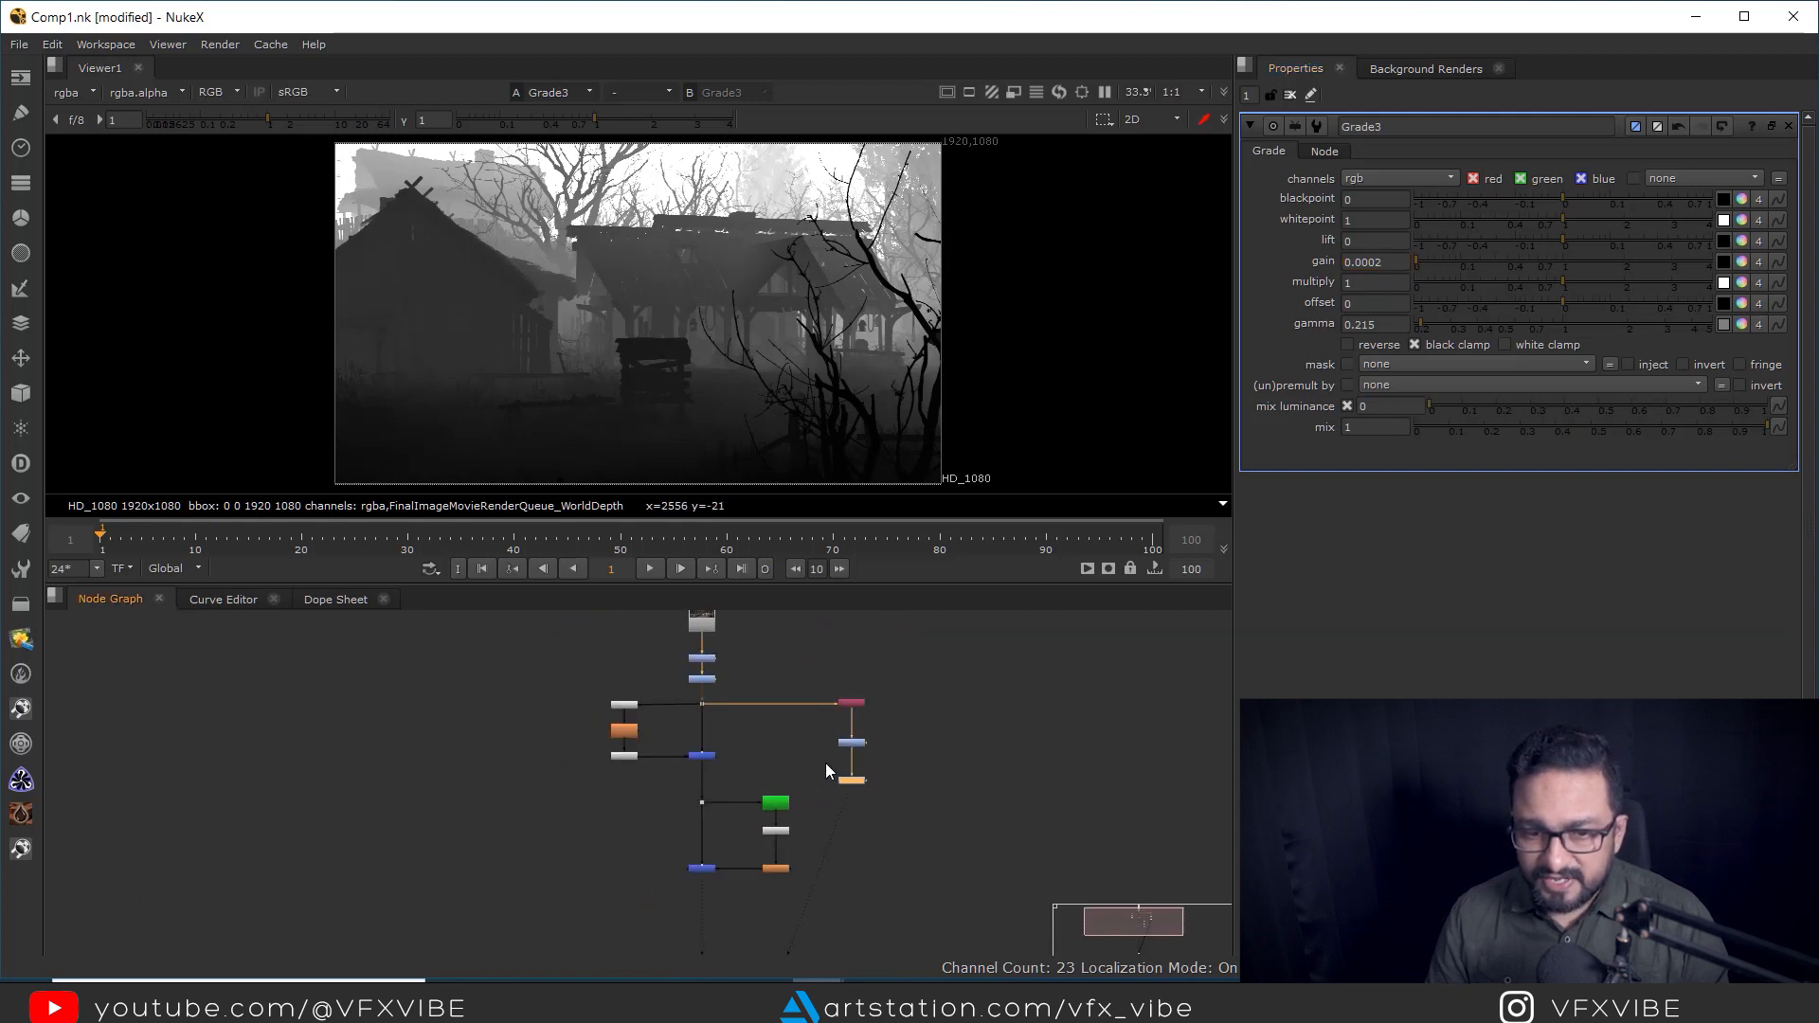
click(936, 833)
key(Tab)
text(noise)
click(823, 845)
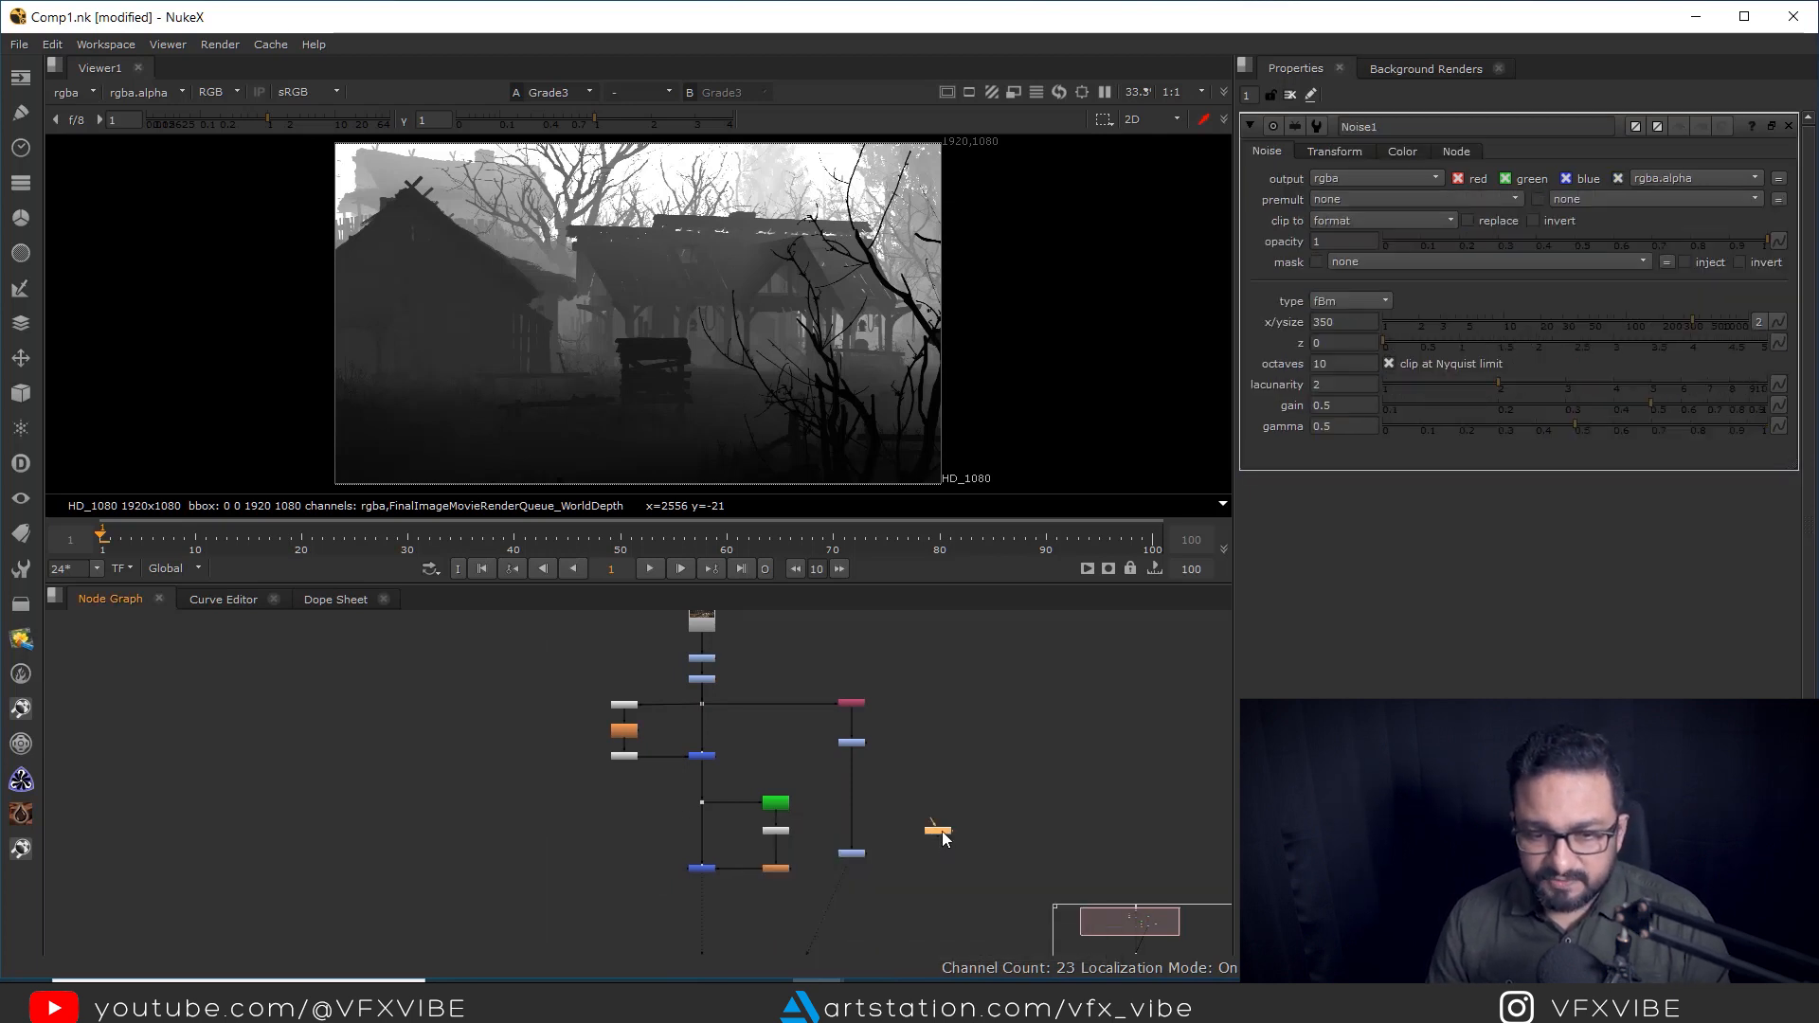
scroll(941, 832, up, 2)
key(1)
click(940, 832)
- Merge Noise1 over Grade3 with a new Merge node, route the noise connection through a dot and view the result
middle_drag(878, 818, 830, 708)
click(789, 853)
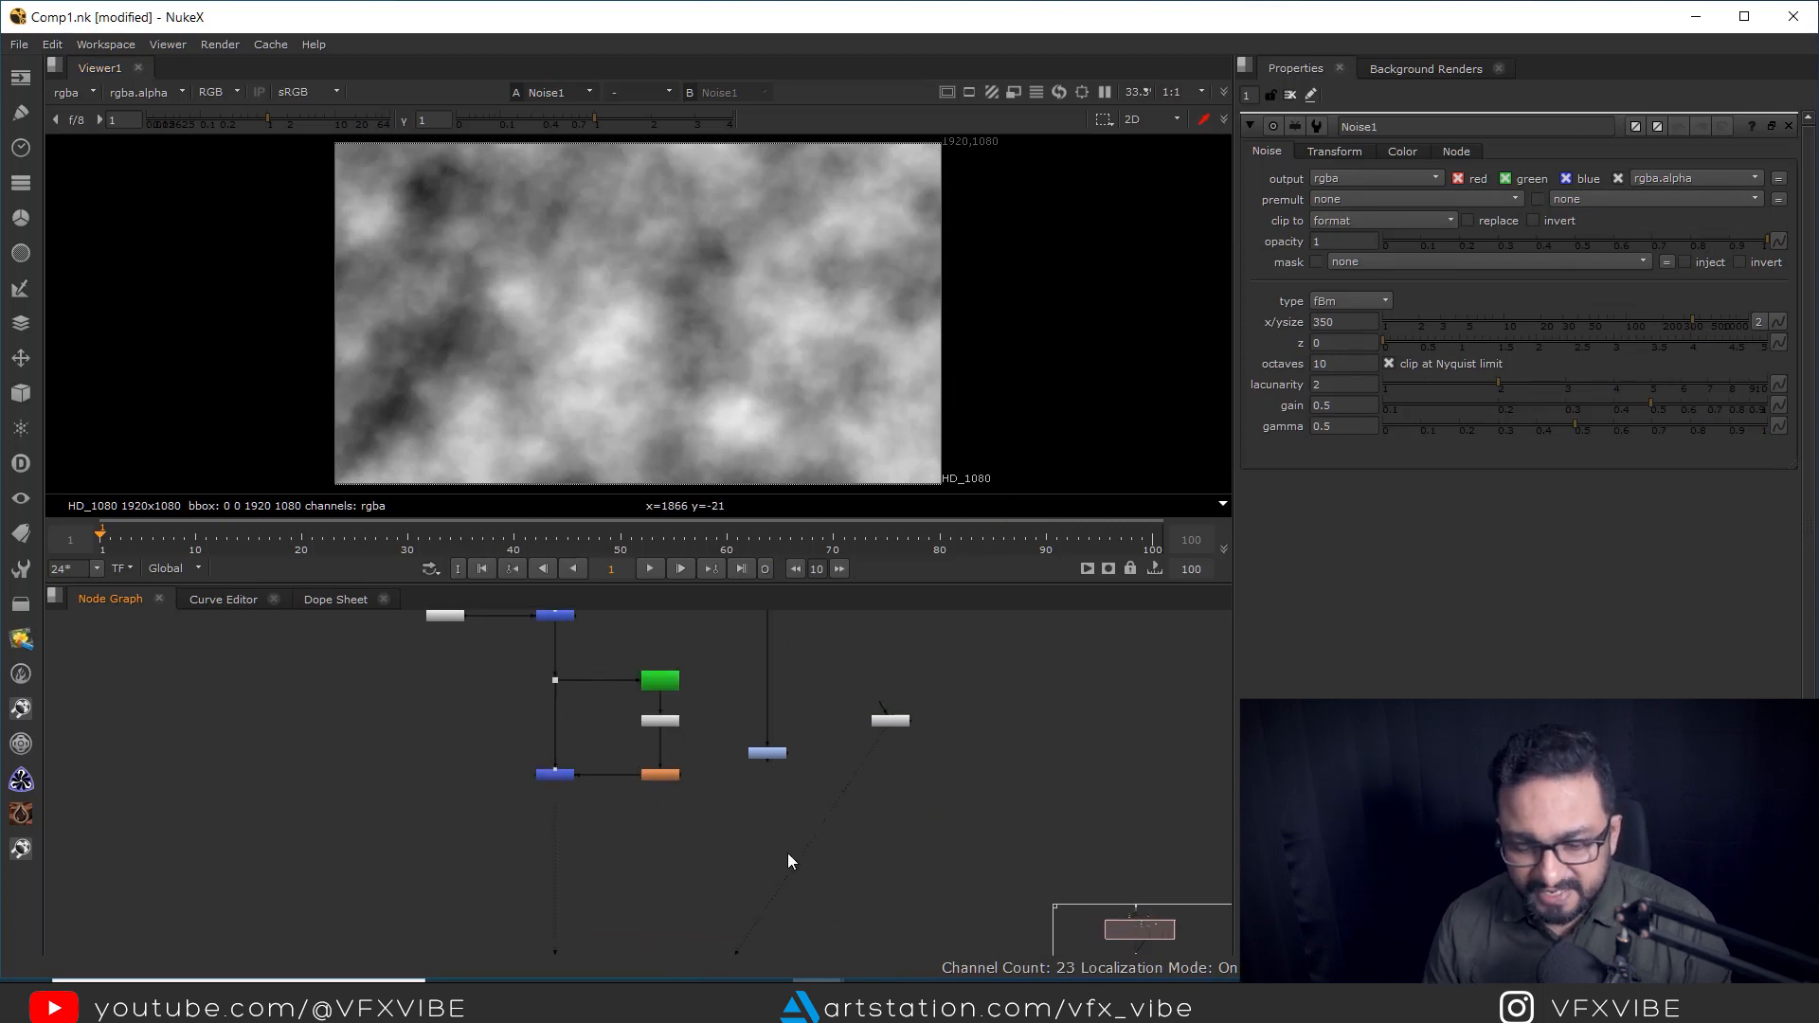
key(m)
drag(783, 837, 771, 772)
drag(794, 860, 887, 726)
ctrl+drag(827, 794, 888, 847)
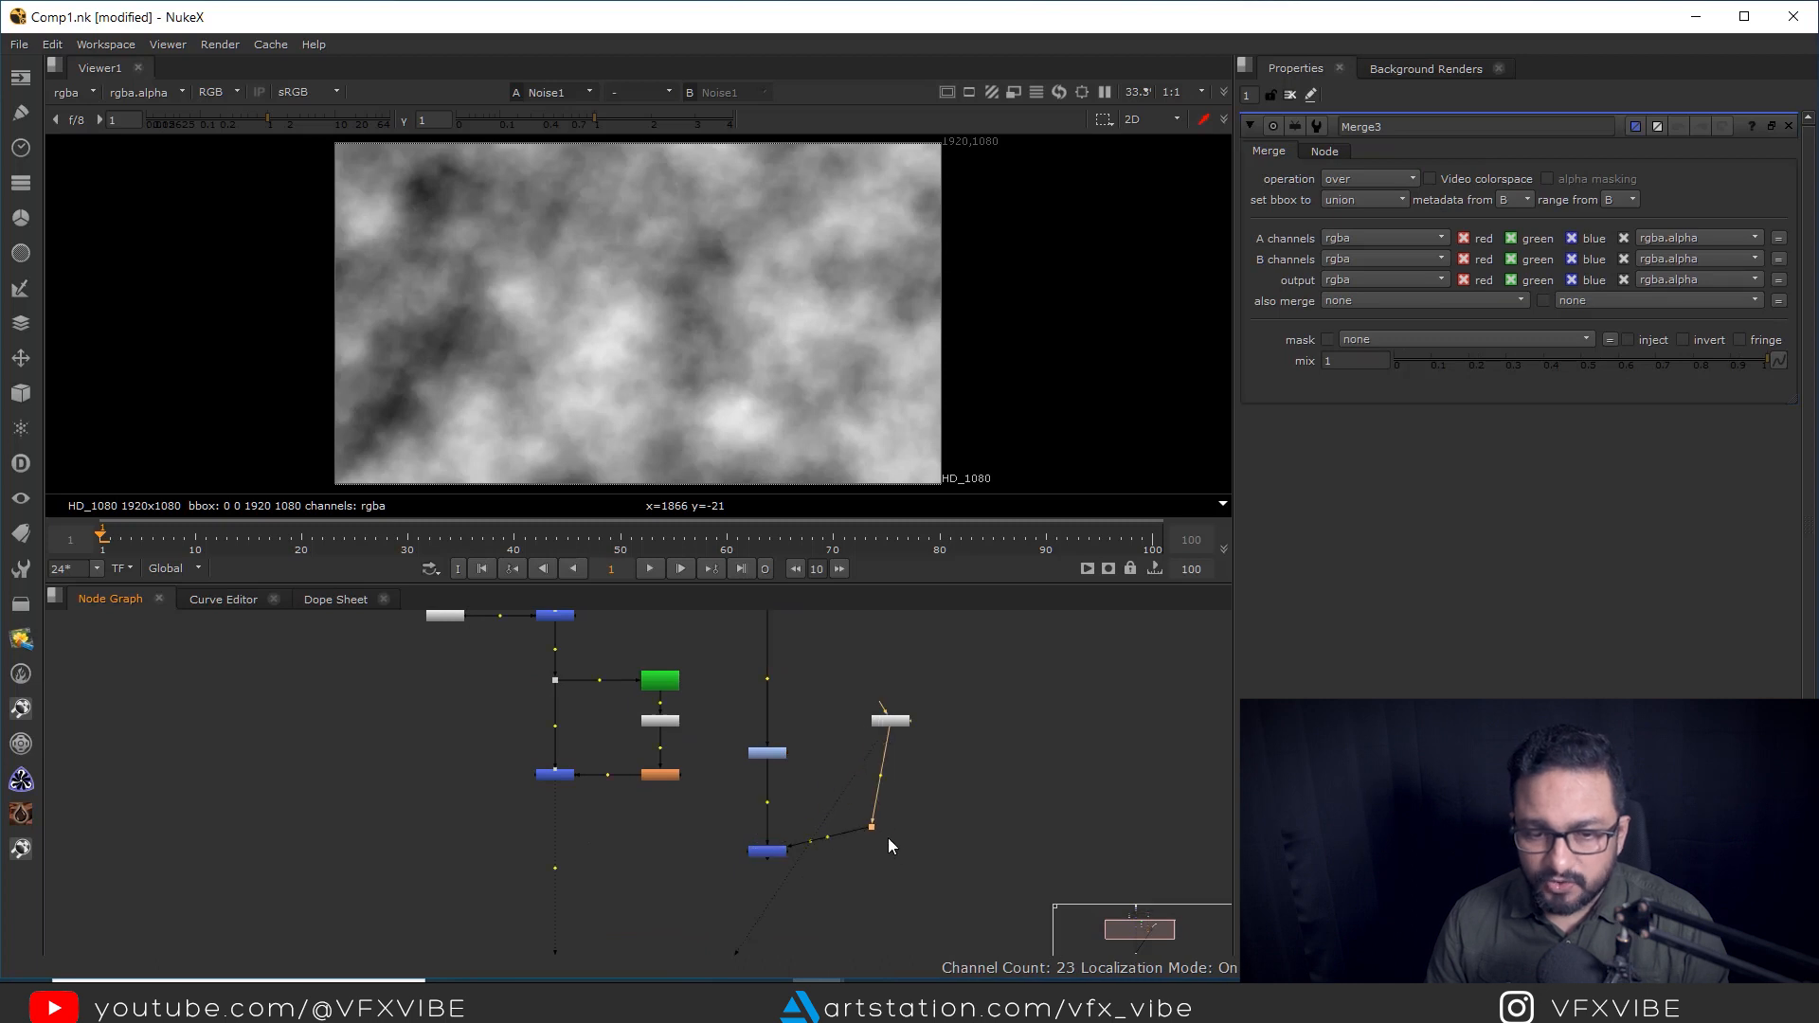
click(768, 852)
key(1)
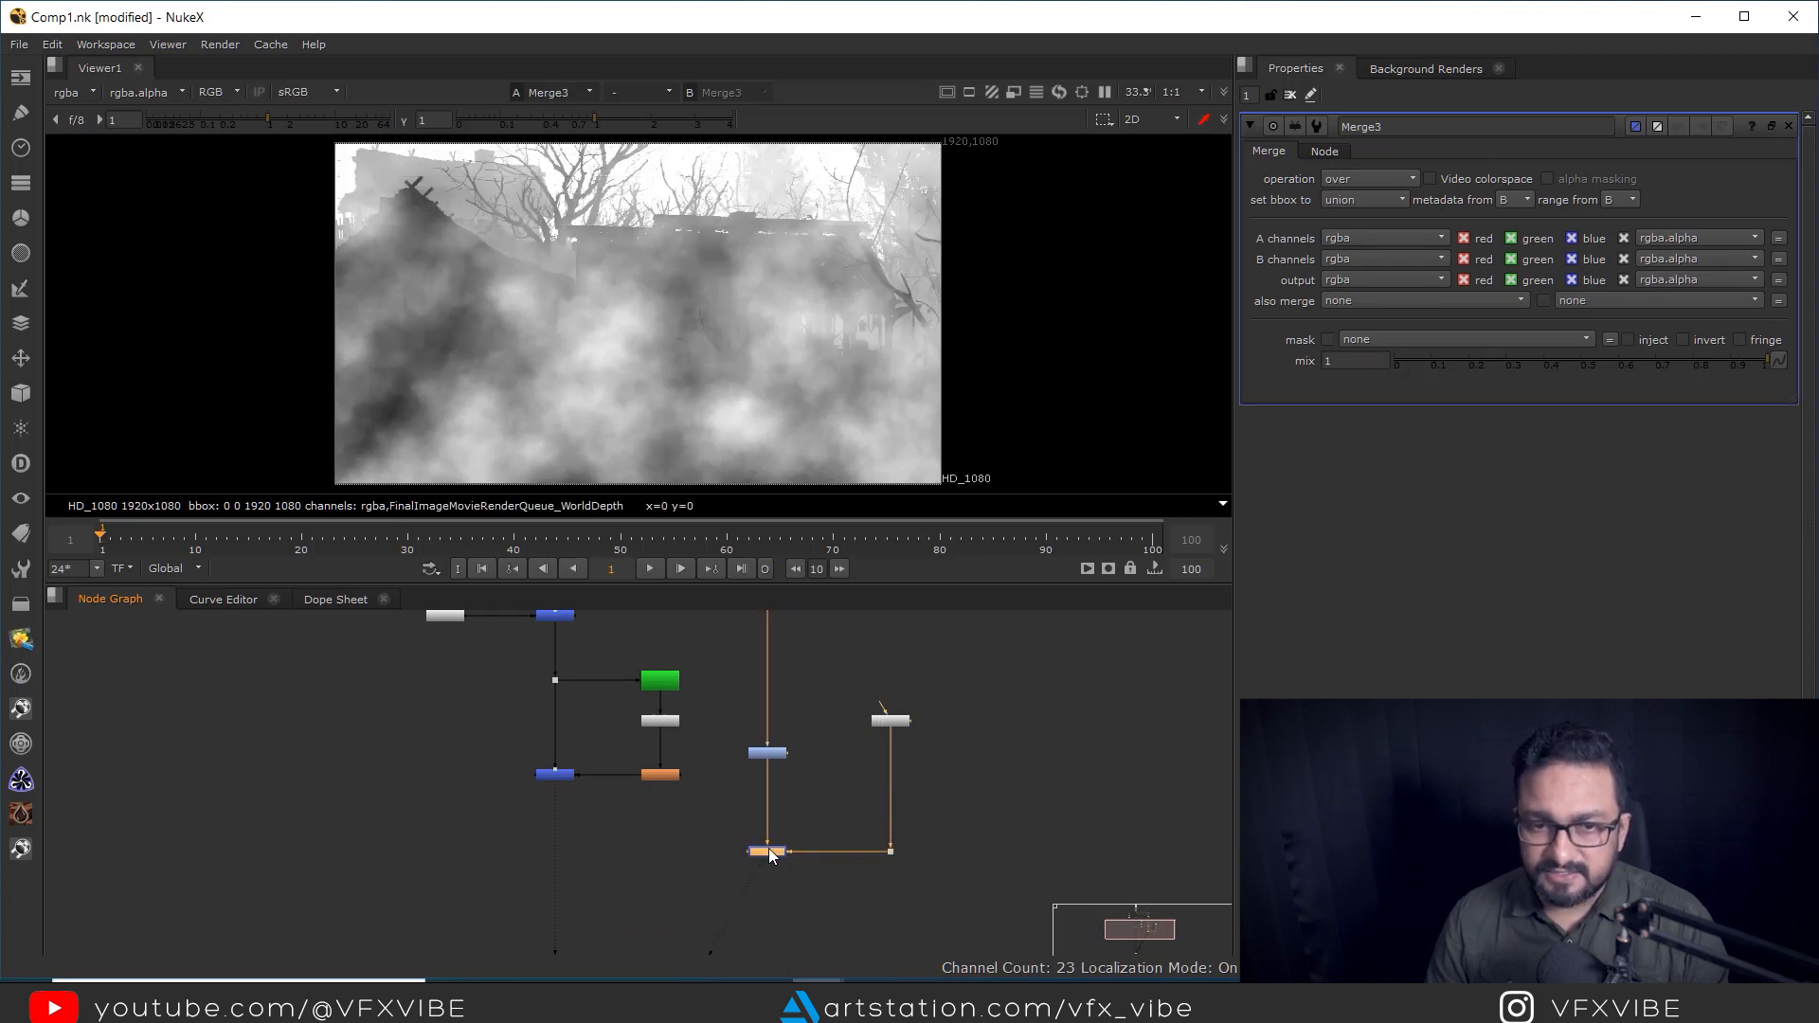
- Set the Merge3 operation to multiply so the noise textures the depth pass
click(1345, 180)
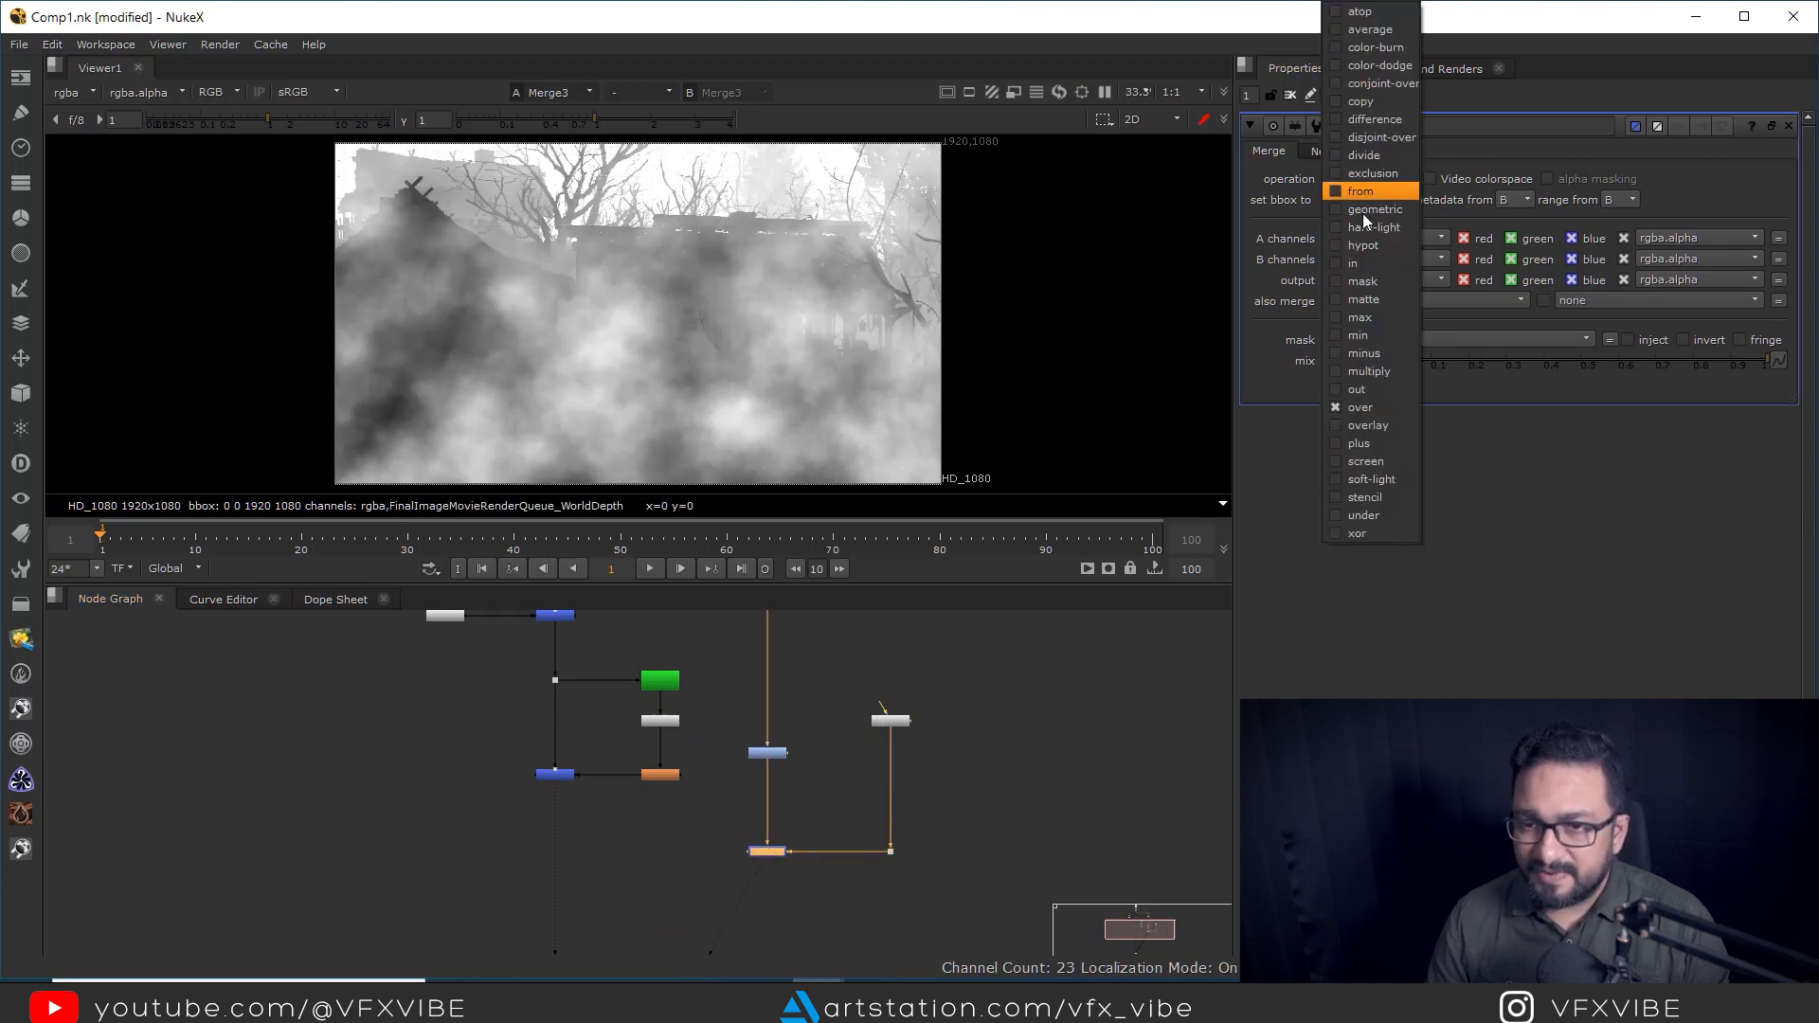
click(1364, 371)
scroll(882, 417, up, 3)
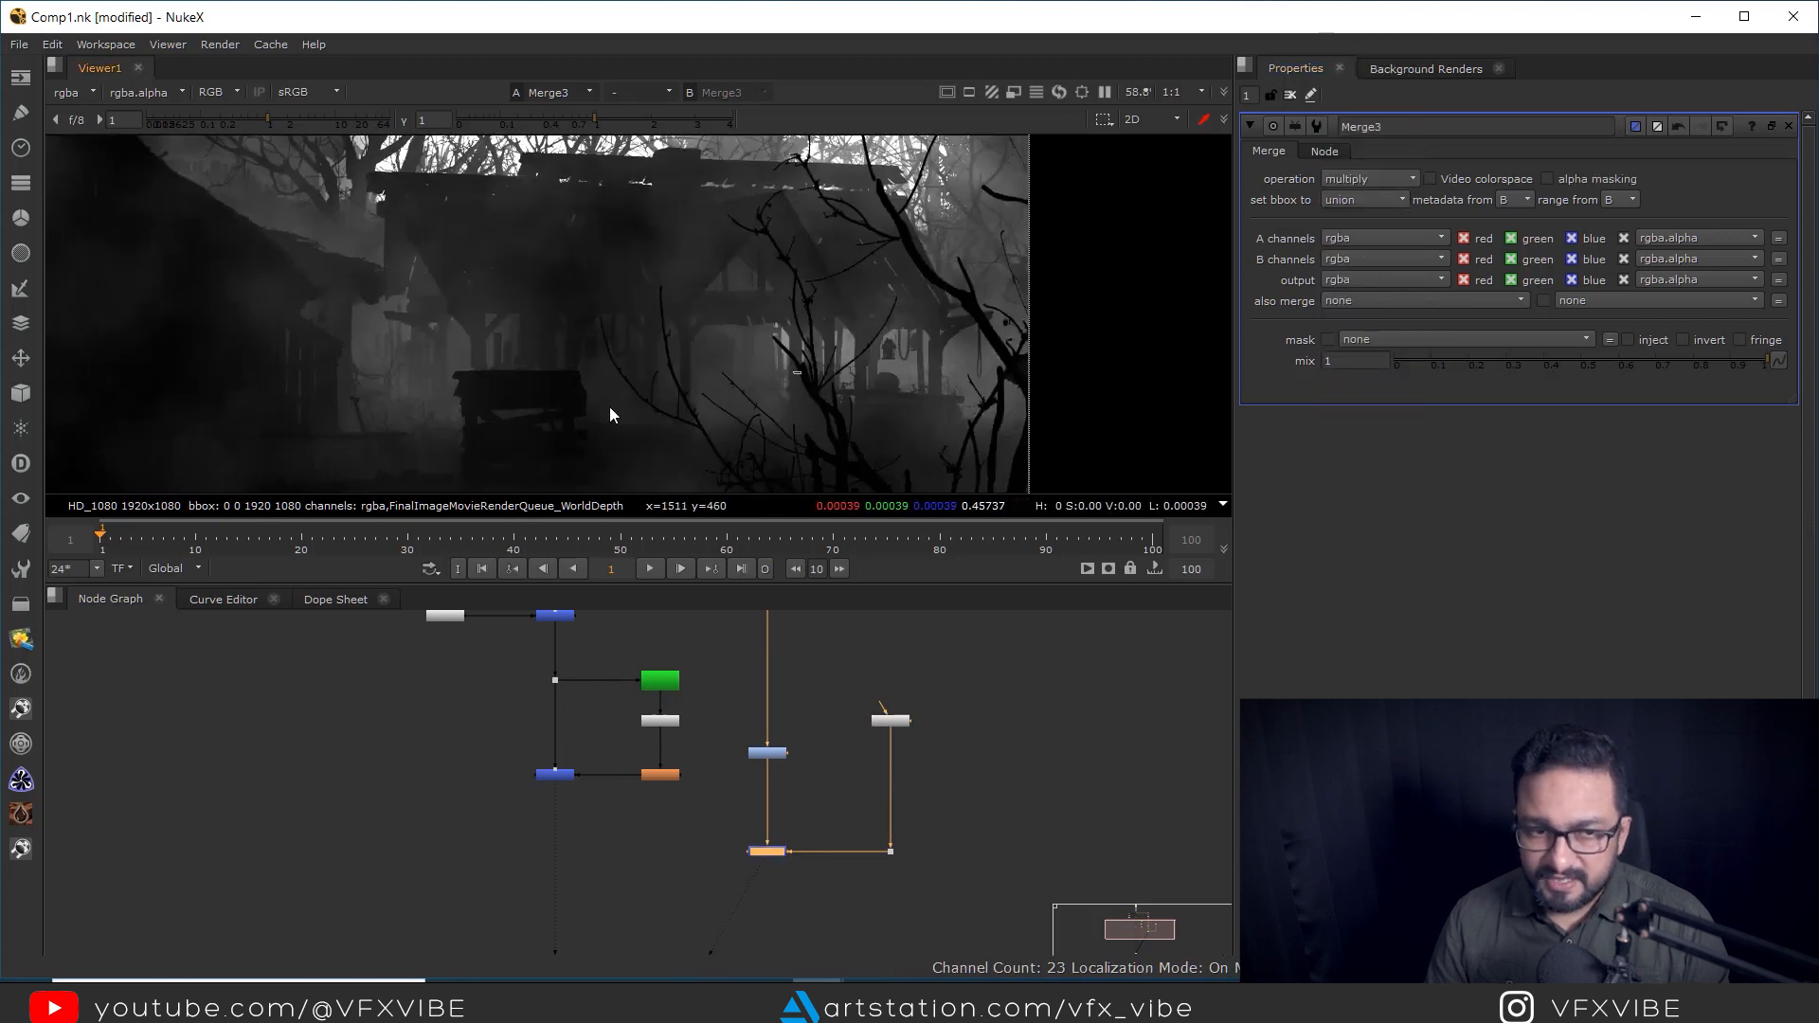
scroll(494, 375, down, 3)
middle_drag(559, 370, 760, 343)
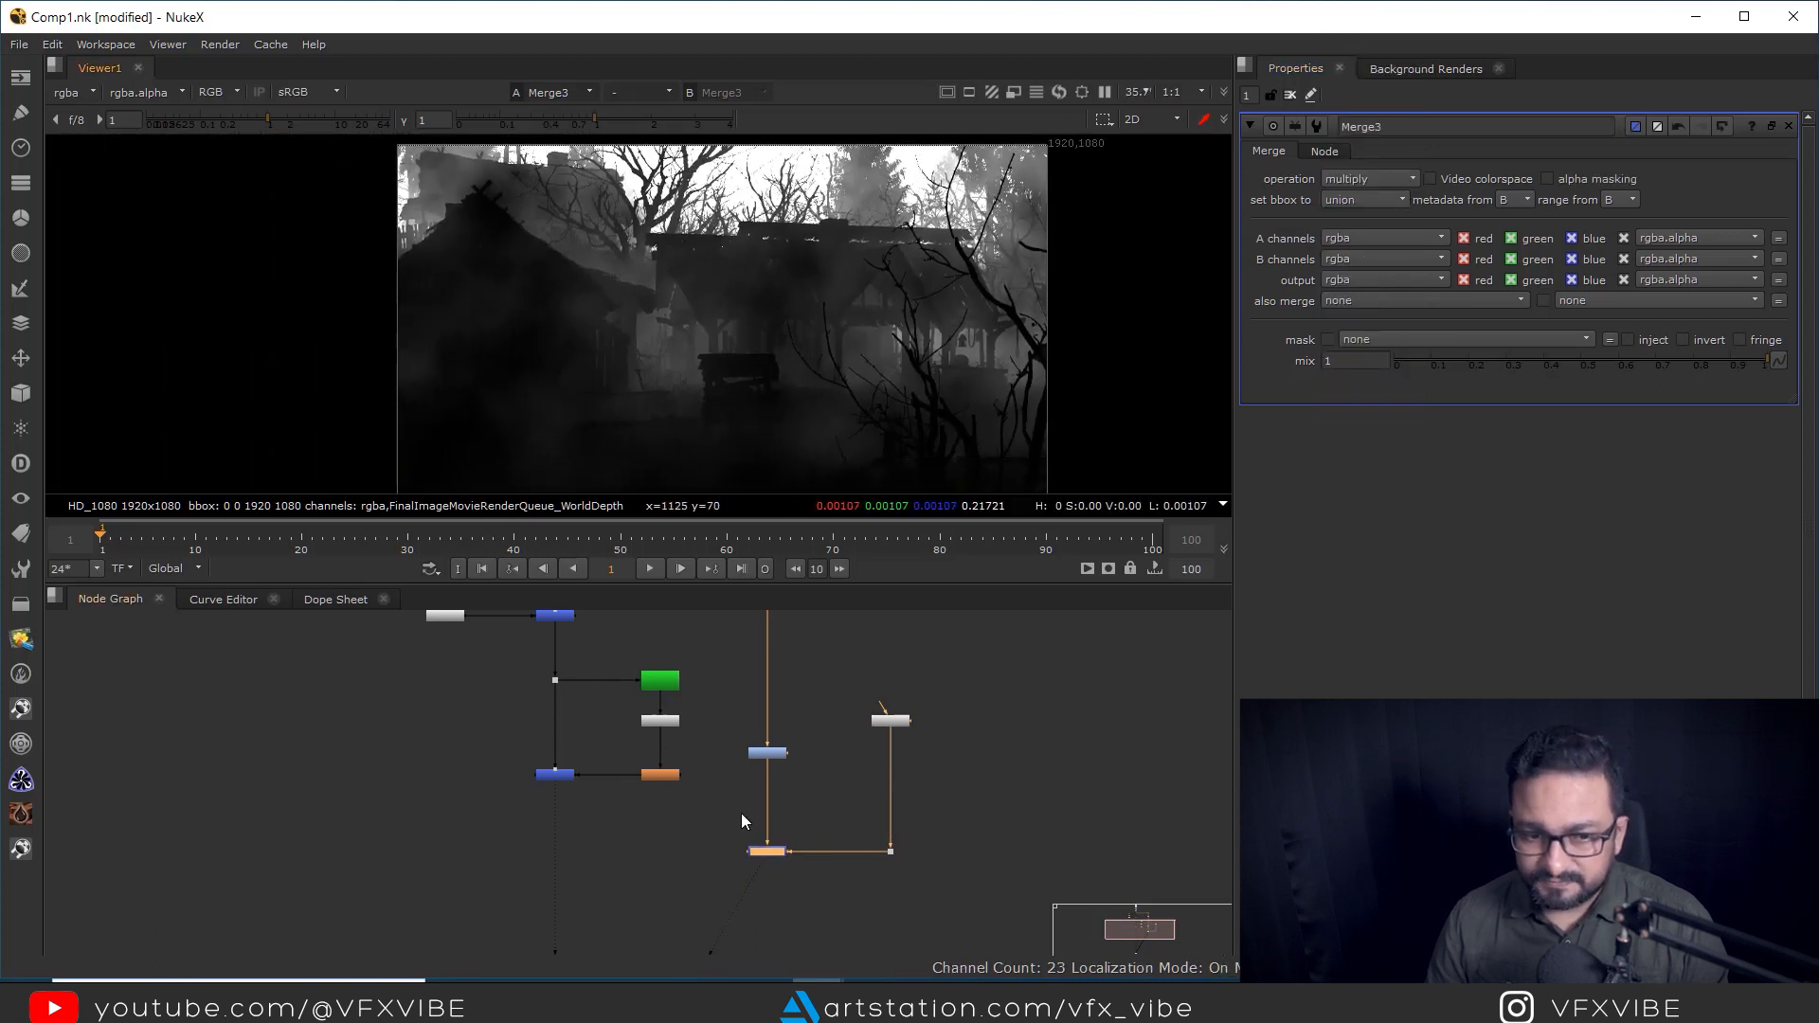
- Add a Merge node on the main branch below Merge2 and feed it the multiplied noise and depth from Merge3 through a dot
middle_drag(682, 850, 770, 782)
click(626, 841)
key(m)
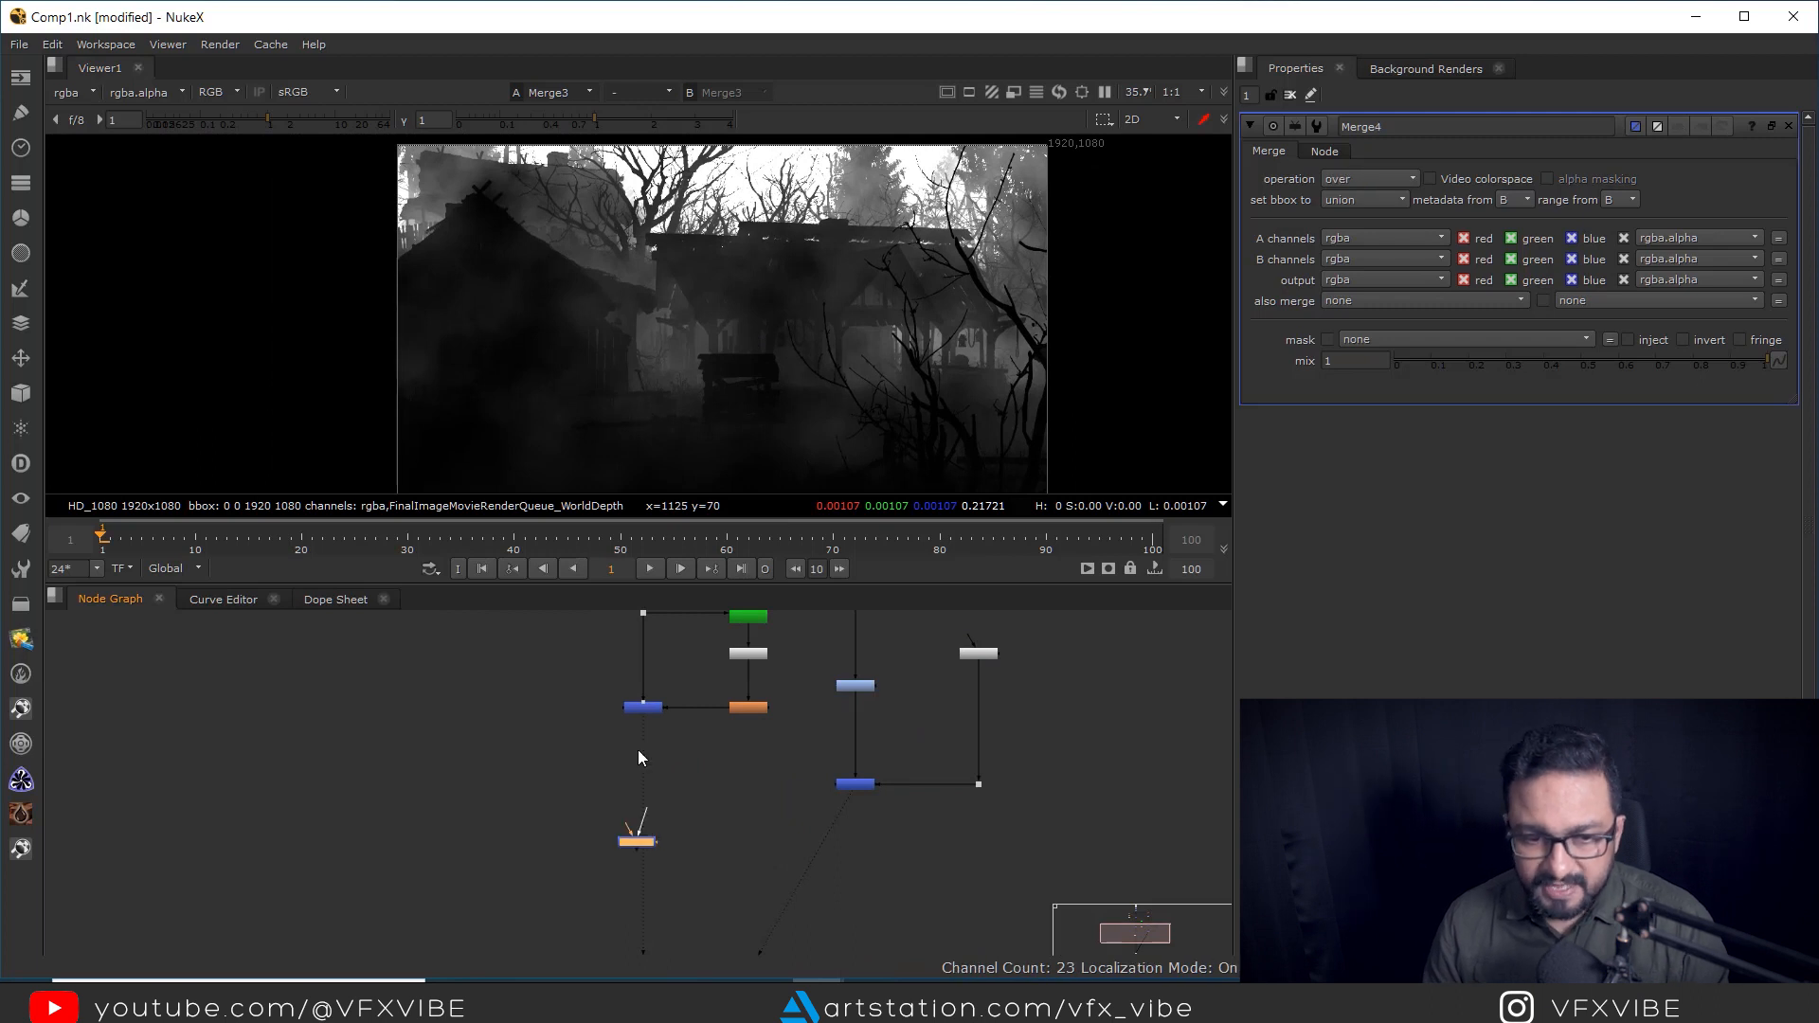
drag(636, 711, 639, 709)
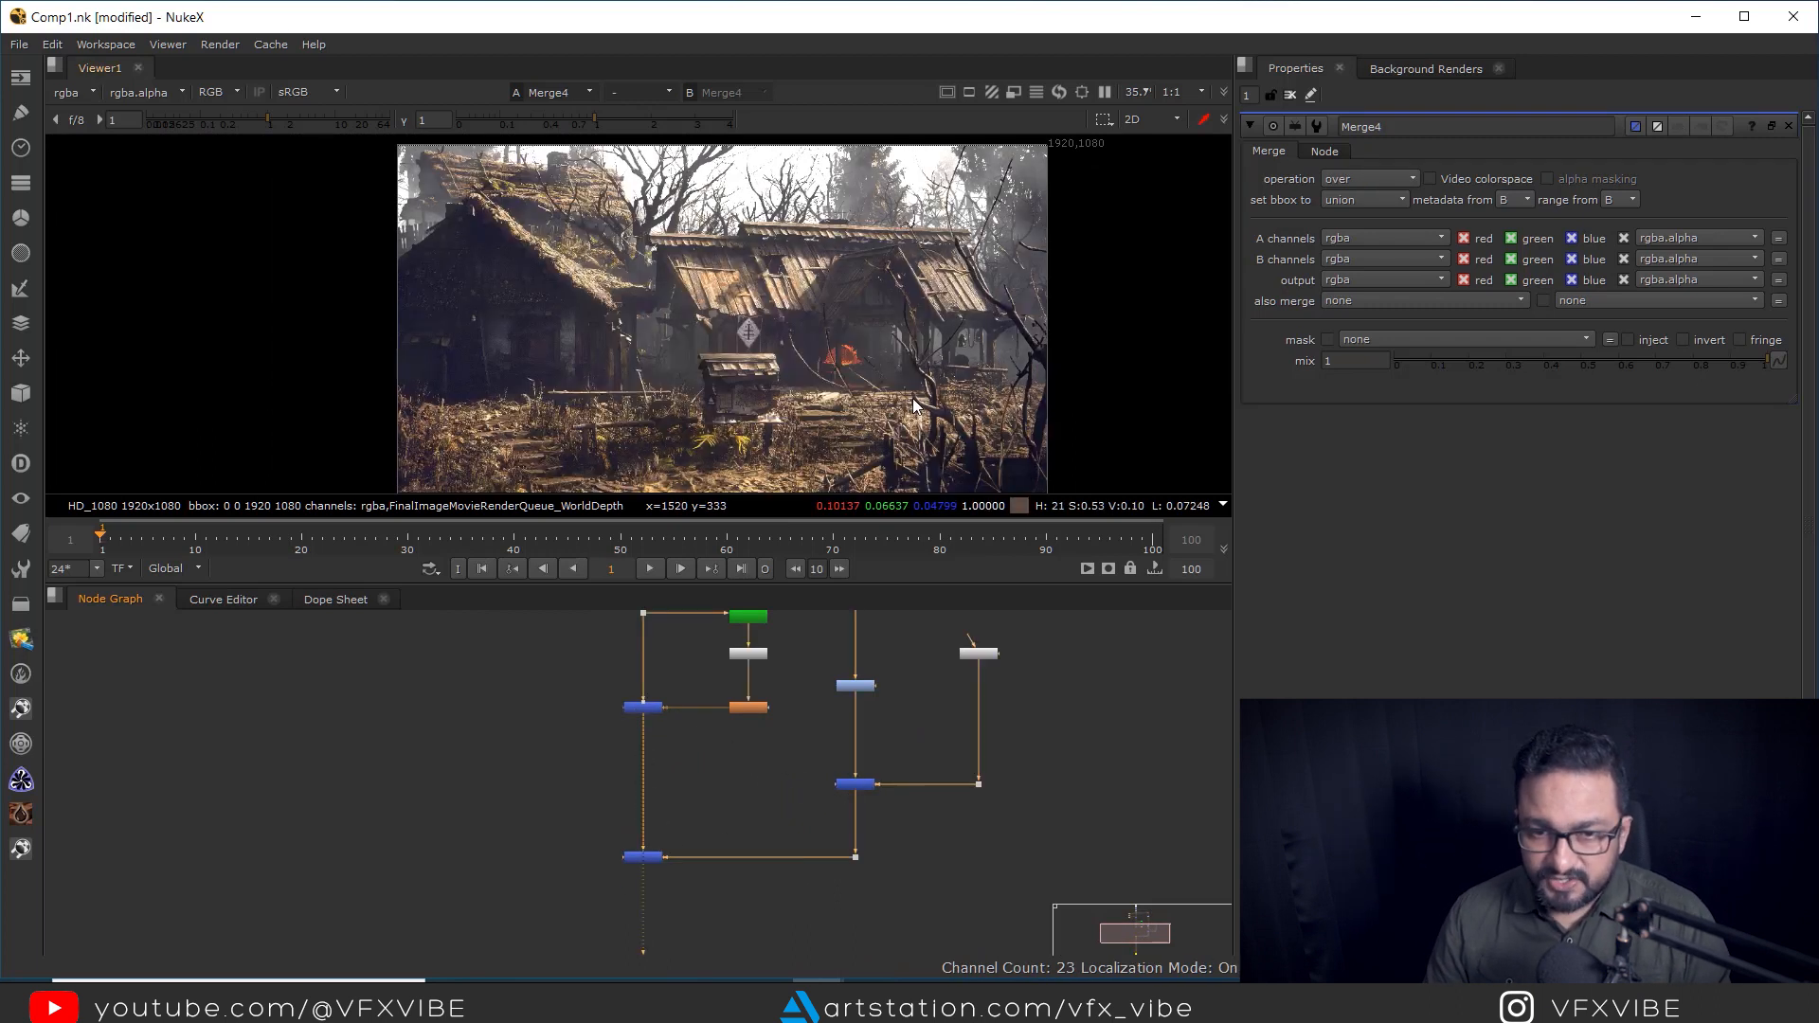
- Examine the fog merged over the village around the trees, roofs and sky
middle_drag(917, 406, 776, 440)
scroll(858, 378, up, 3)
middle_drag(866, 356, 1133, 391)
middle_drag(873, 412, 853, 374)
scroll(976, 341, down, 2)
mouse_move(1029, 371)
middle_down()
mouse_move(1055, 331)
mouse_move(1020, 343)
middle_up()
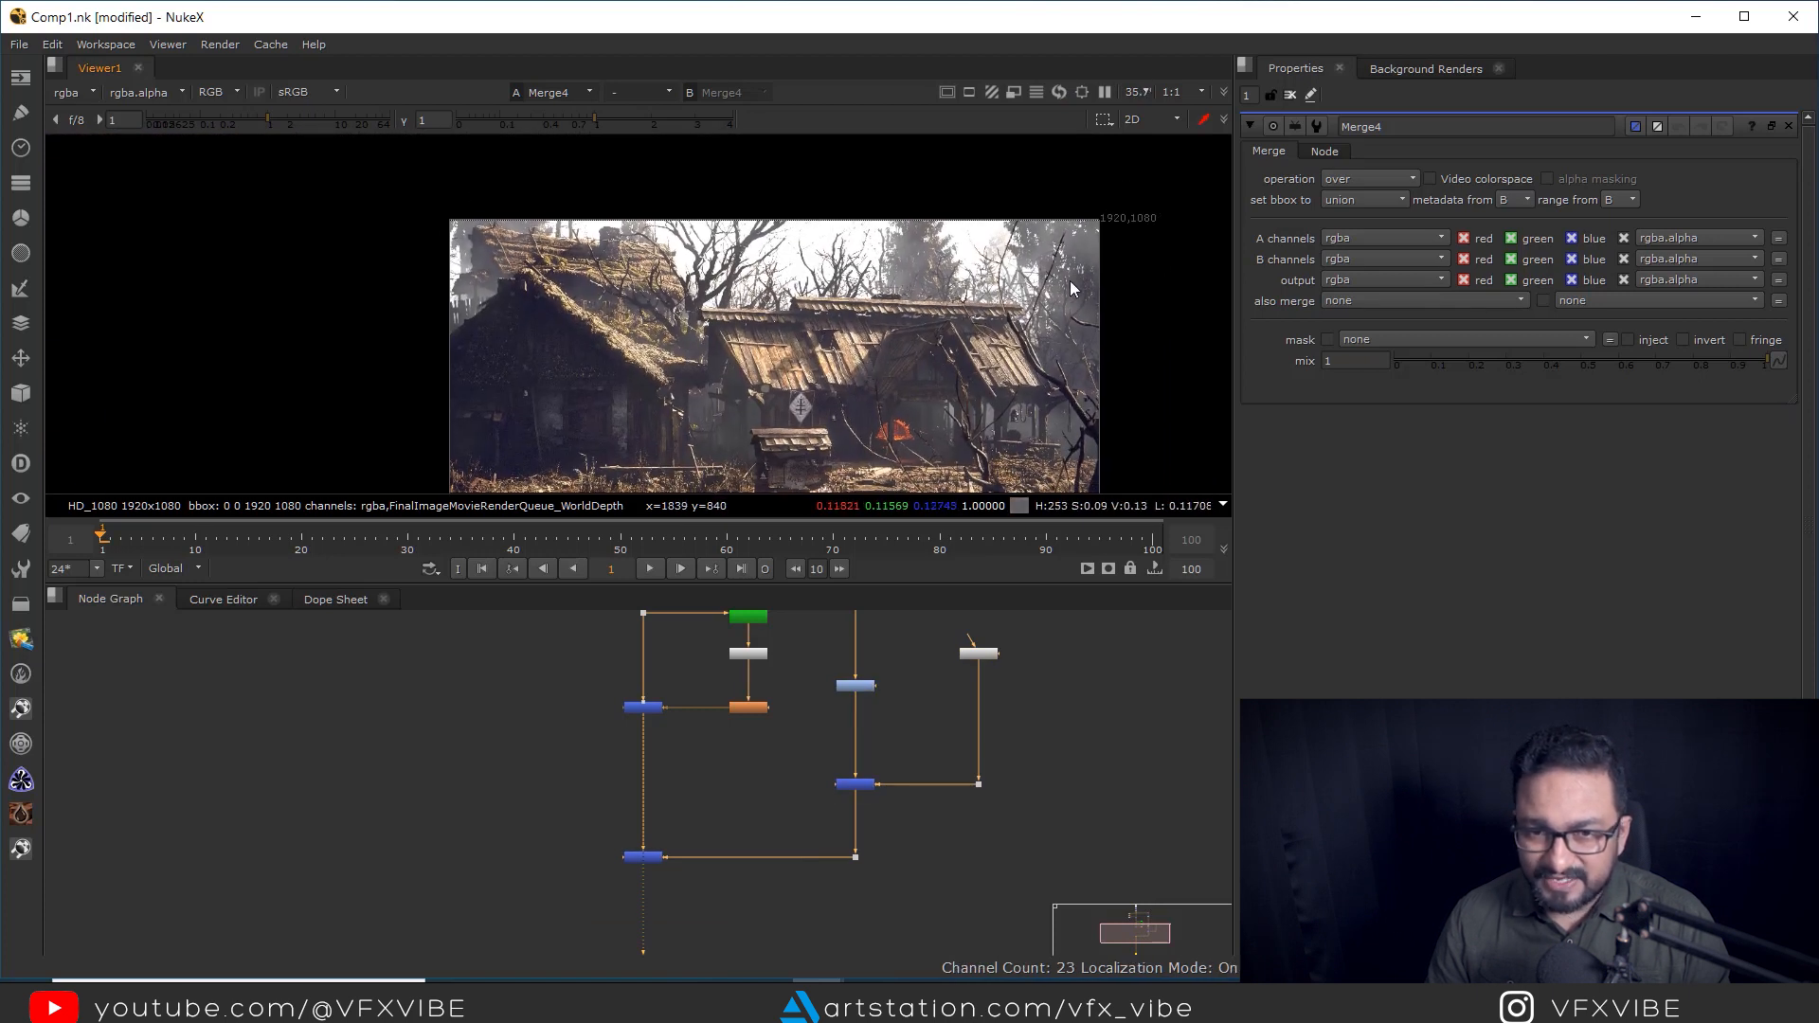
drag(965, 245, 1125, 287)
drag(789, 180, 1125, 286)
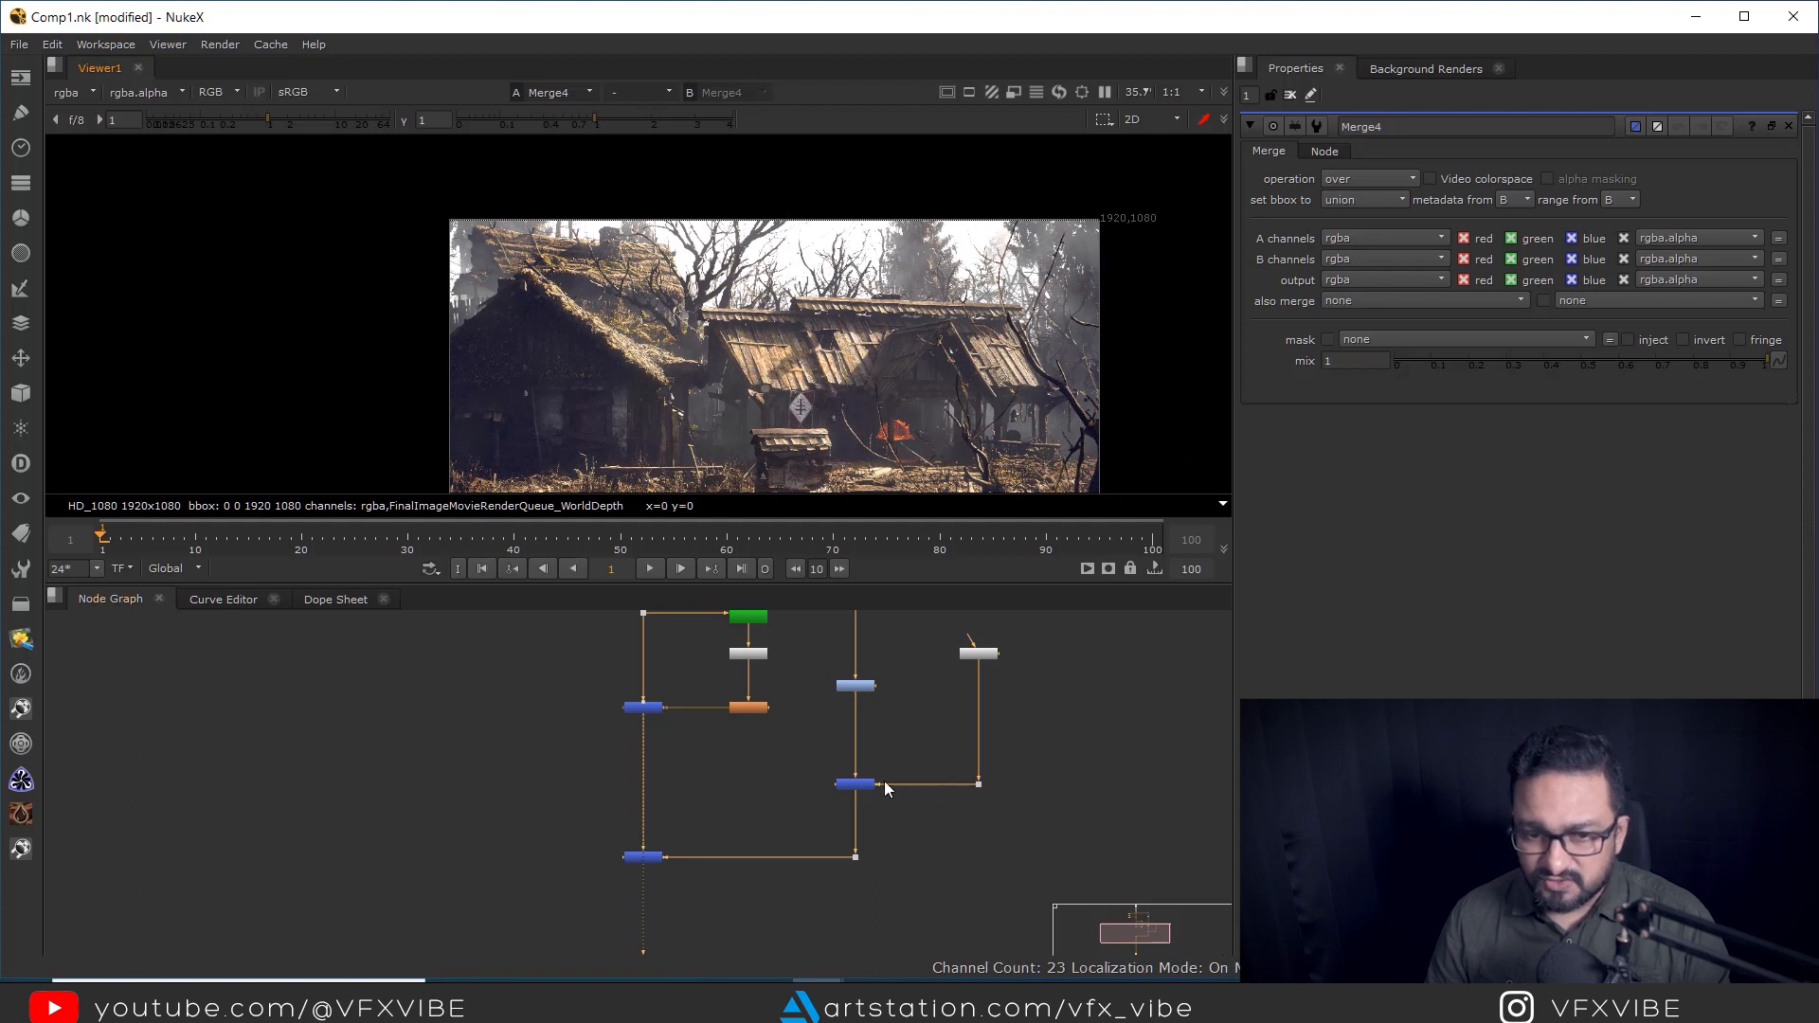
- Add a Roto node beside the fog branch and draw a closed Bezier shape over the sky and trees in the image's upper-right corner
middle_drag(912, 828, 891, 762)
click(891, 761)
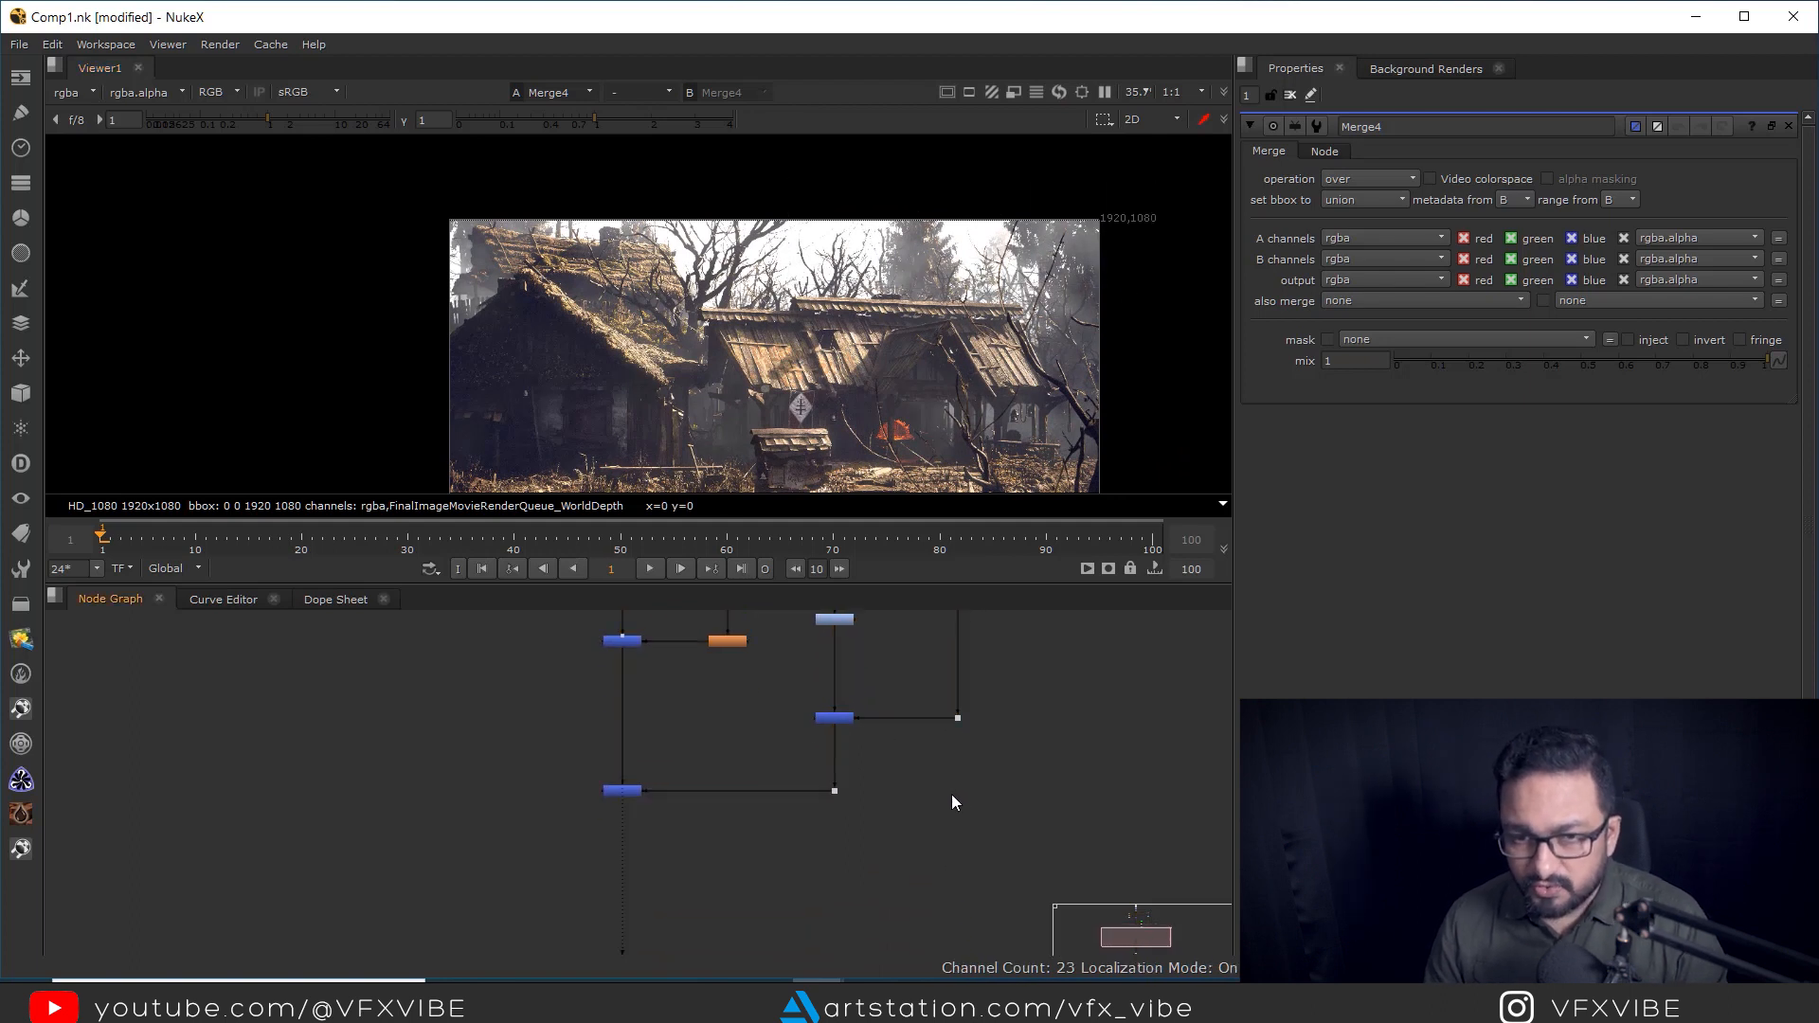
key(o)
middle_drag(850, 251, 840, 300)
drag(838, 238, 845, 272)
drag(914, 332, 936, 339)
drag(1058, 344, 1076, 337)
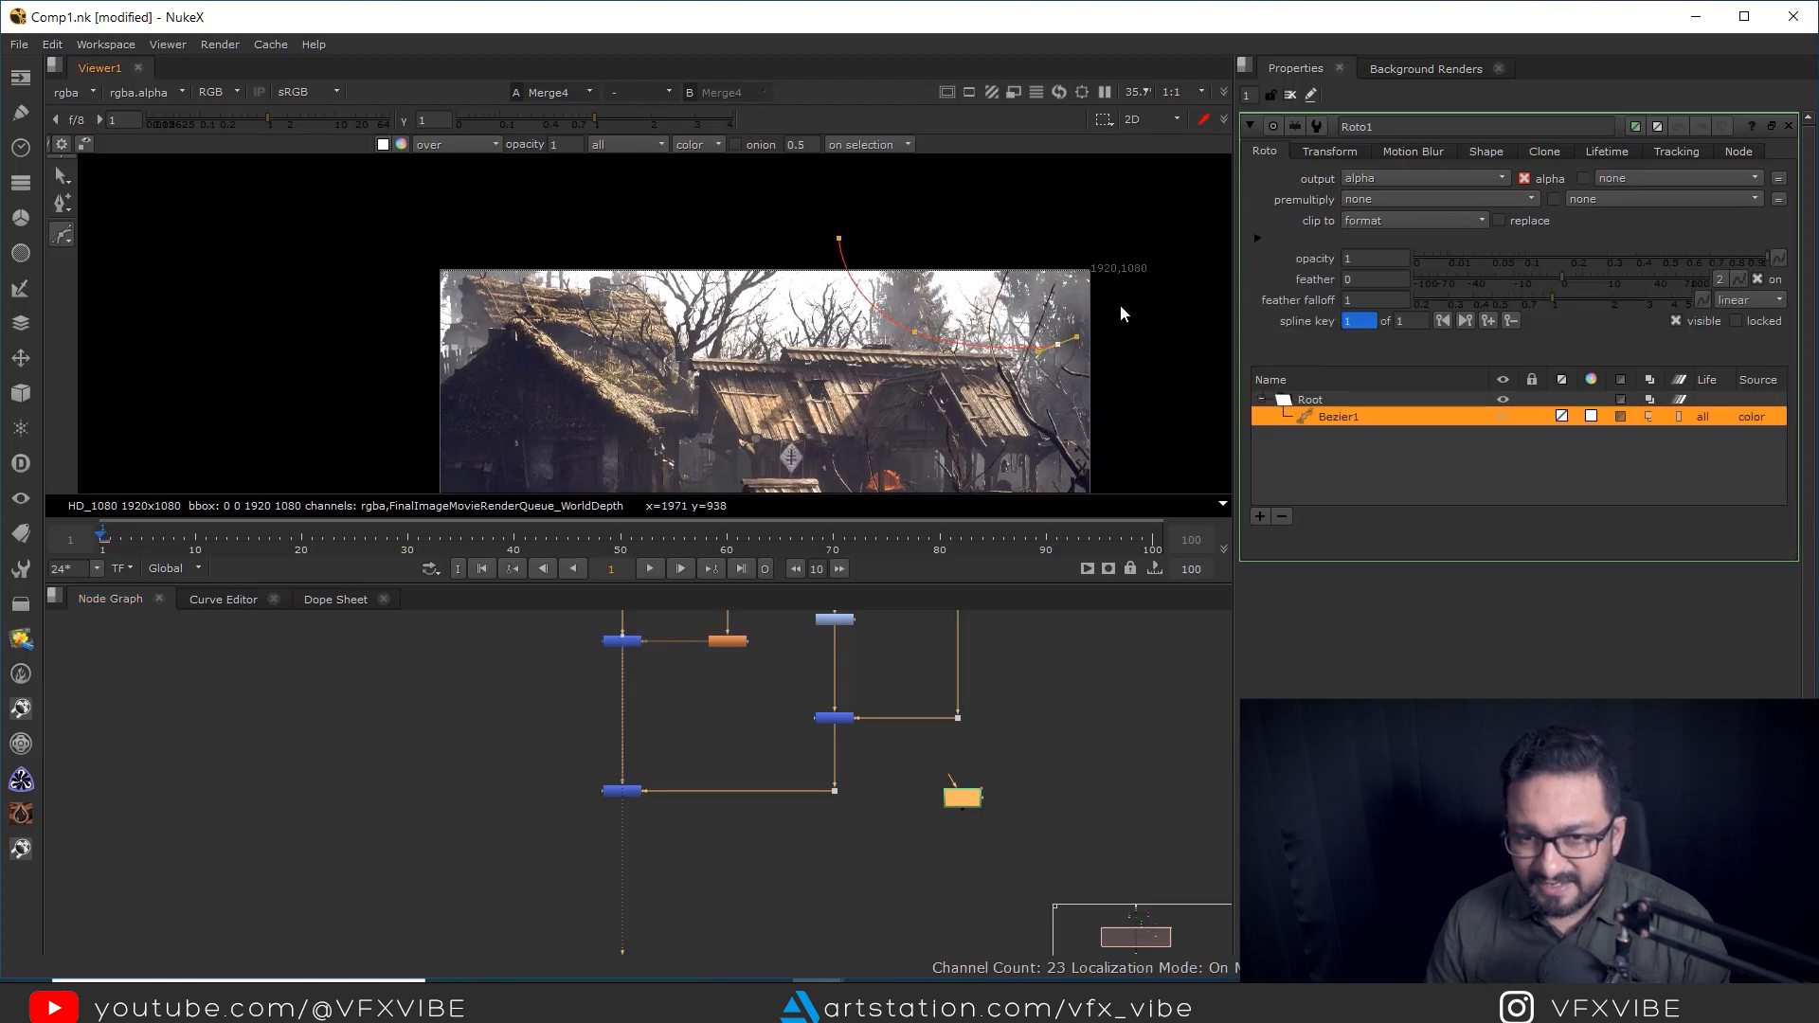
click(839, 239)
- Add a Grade node masked by Roto1 and insert it into the fog connection between the dot and Merge4
drag(966, 796, 720, 698)
click(764, 754)
key(g)
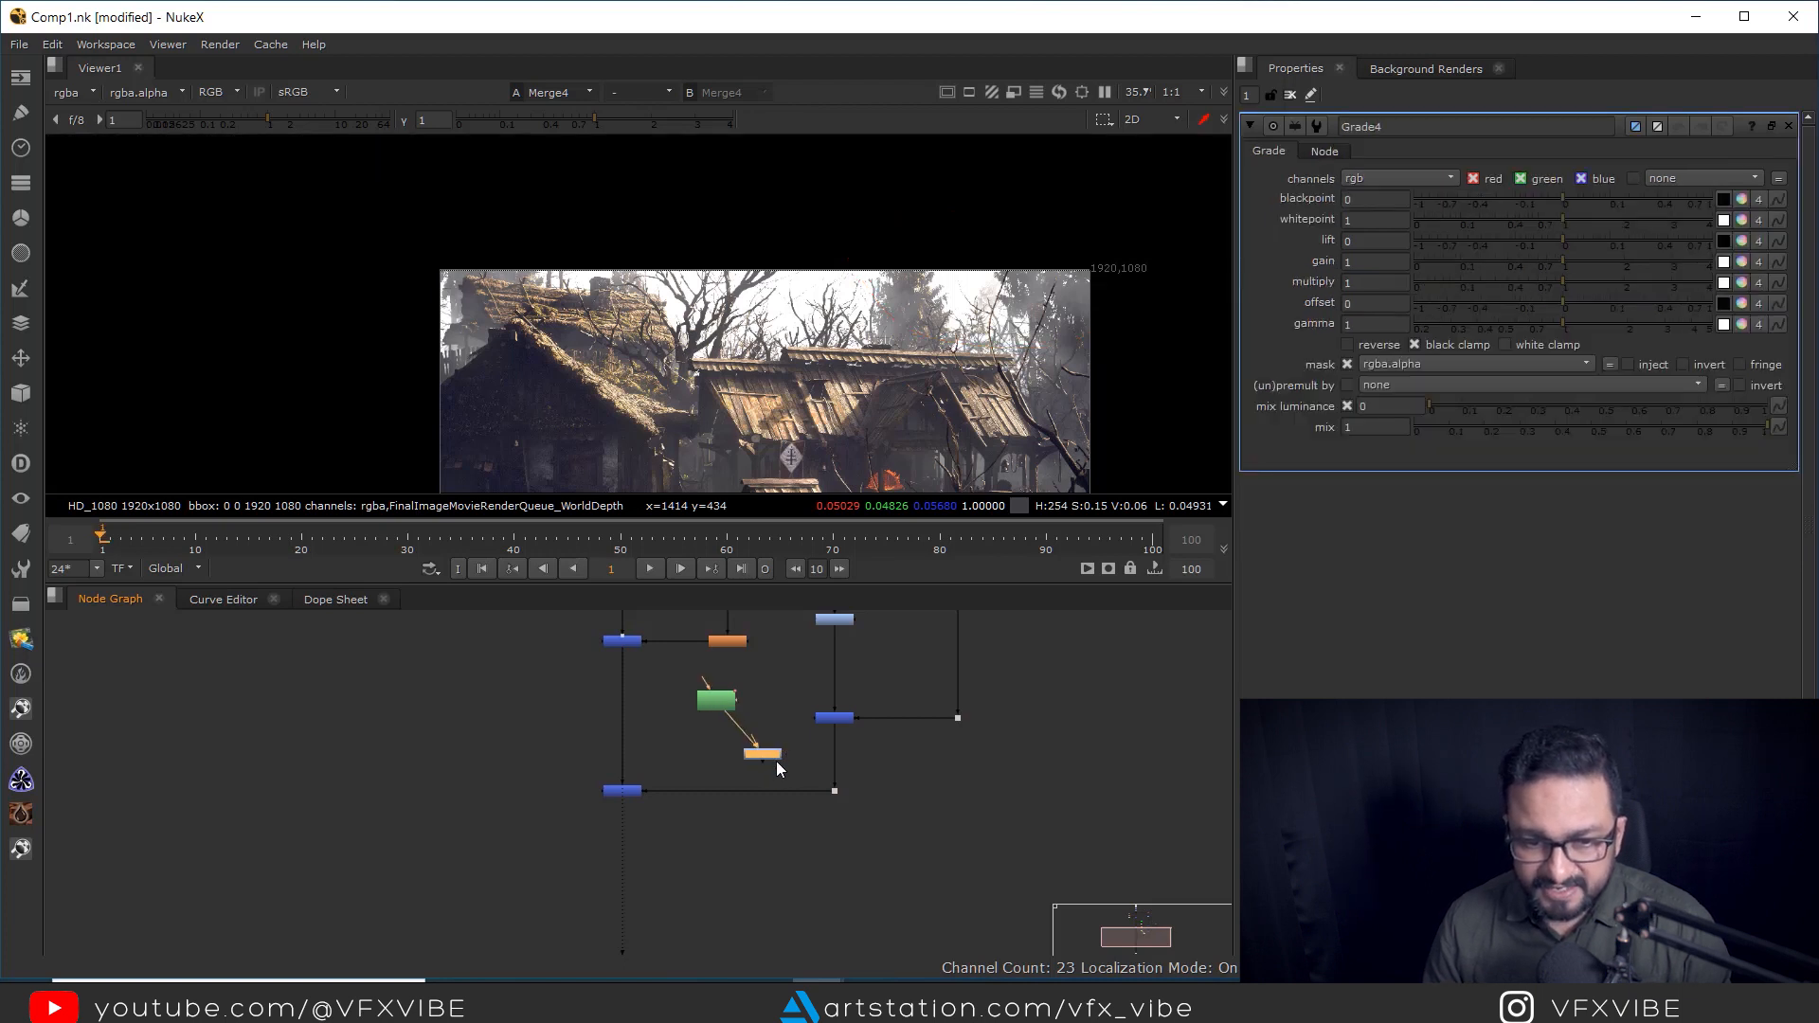
drag(731, 784, 729, 784)
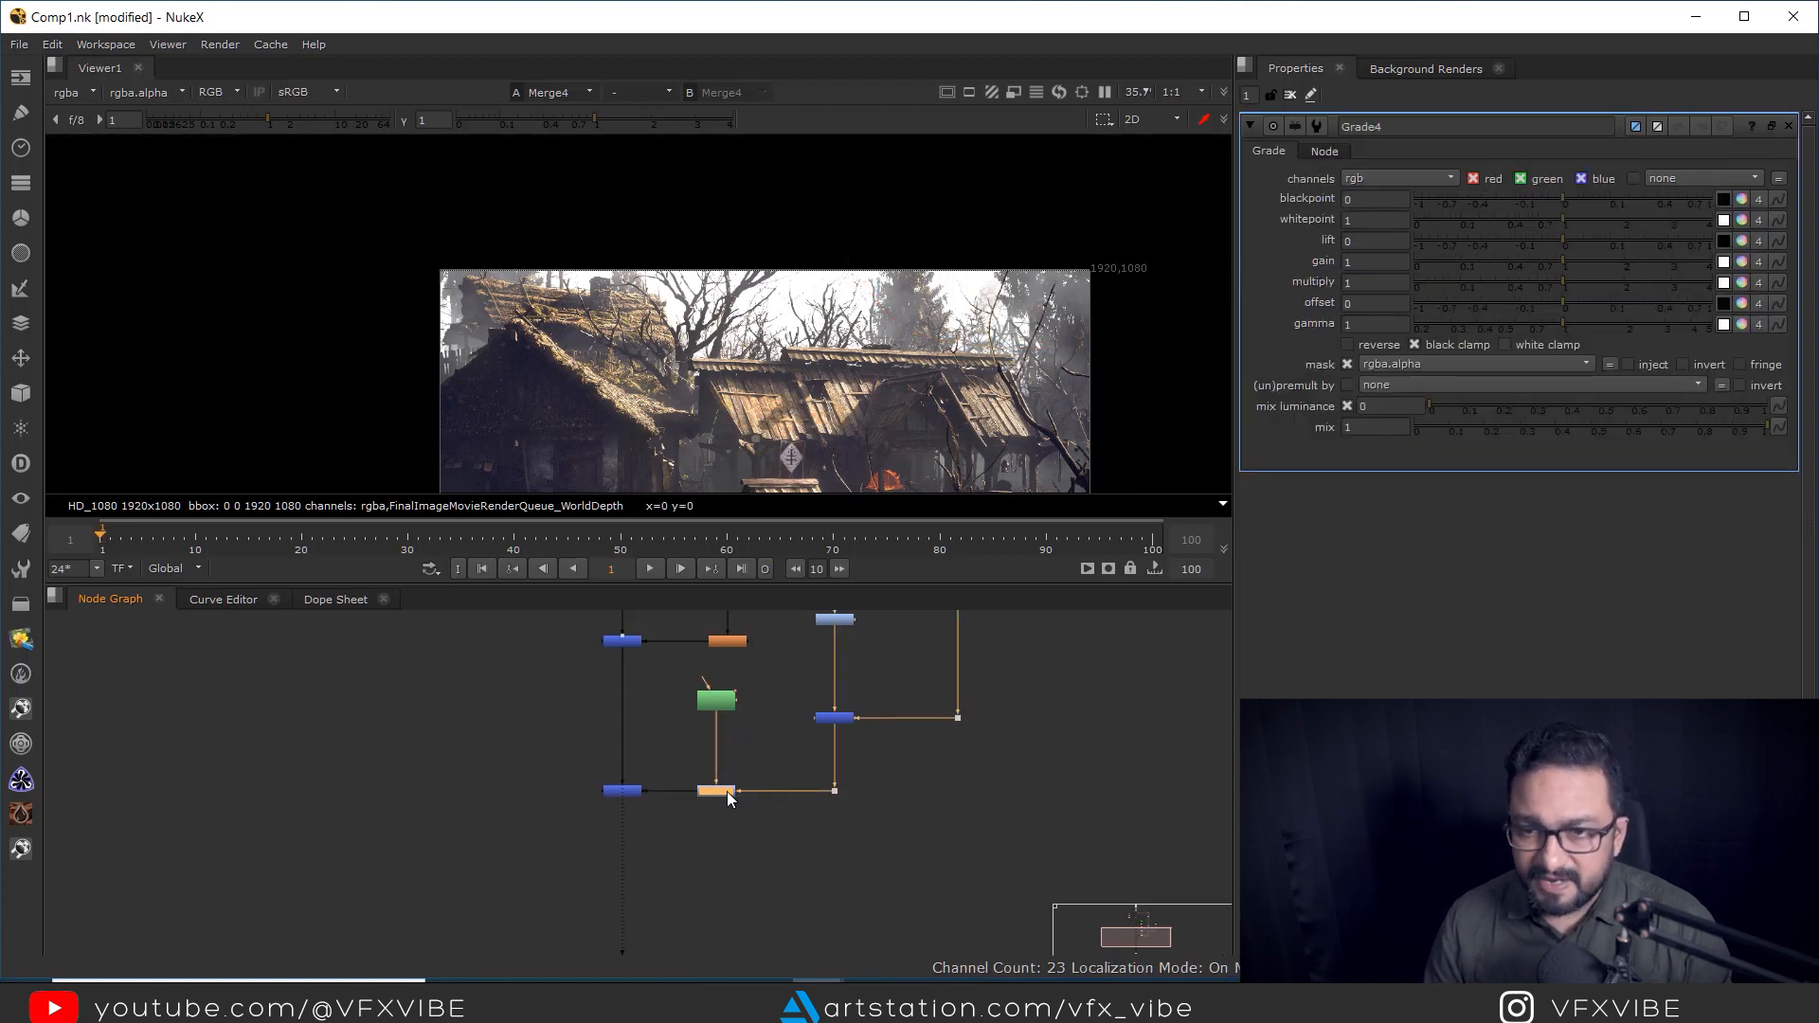
- Set Grade4's channels to rgba and its gain to 0.33 to reduce the masked fog
click(1383, 180)
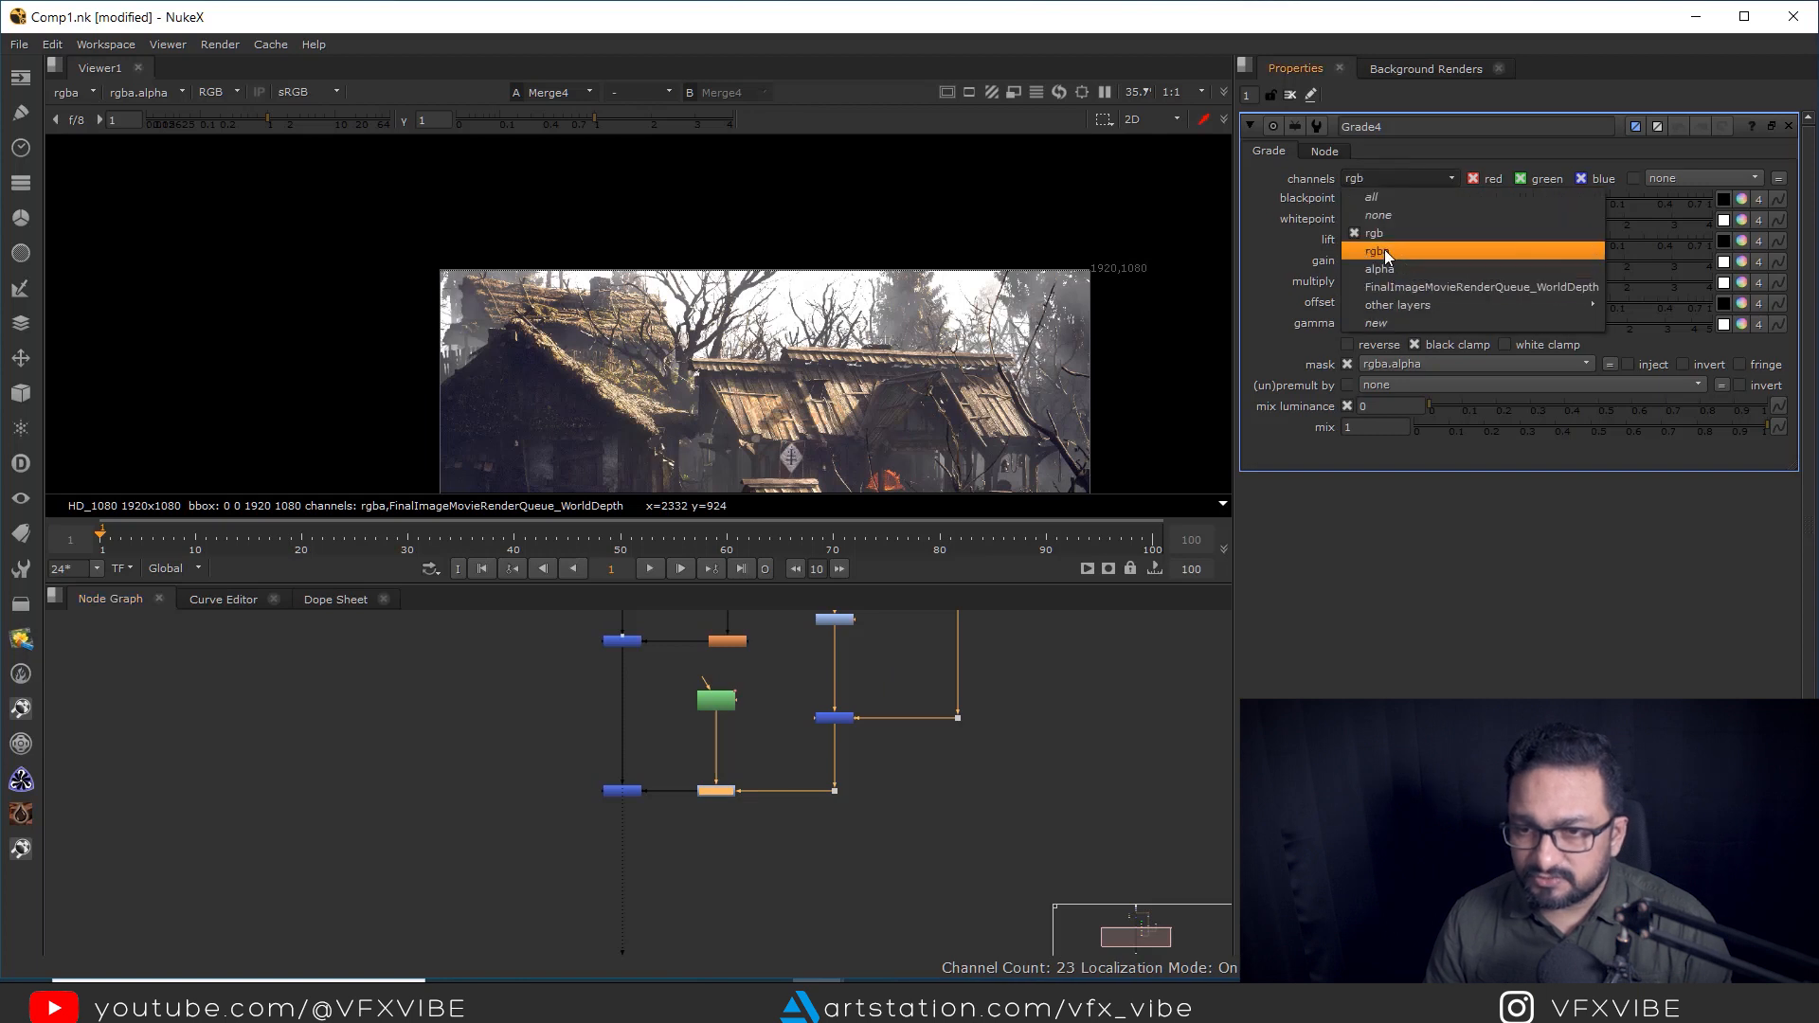
click(1387, 250)
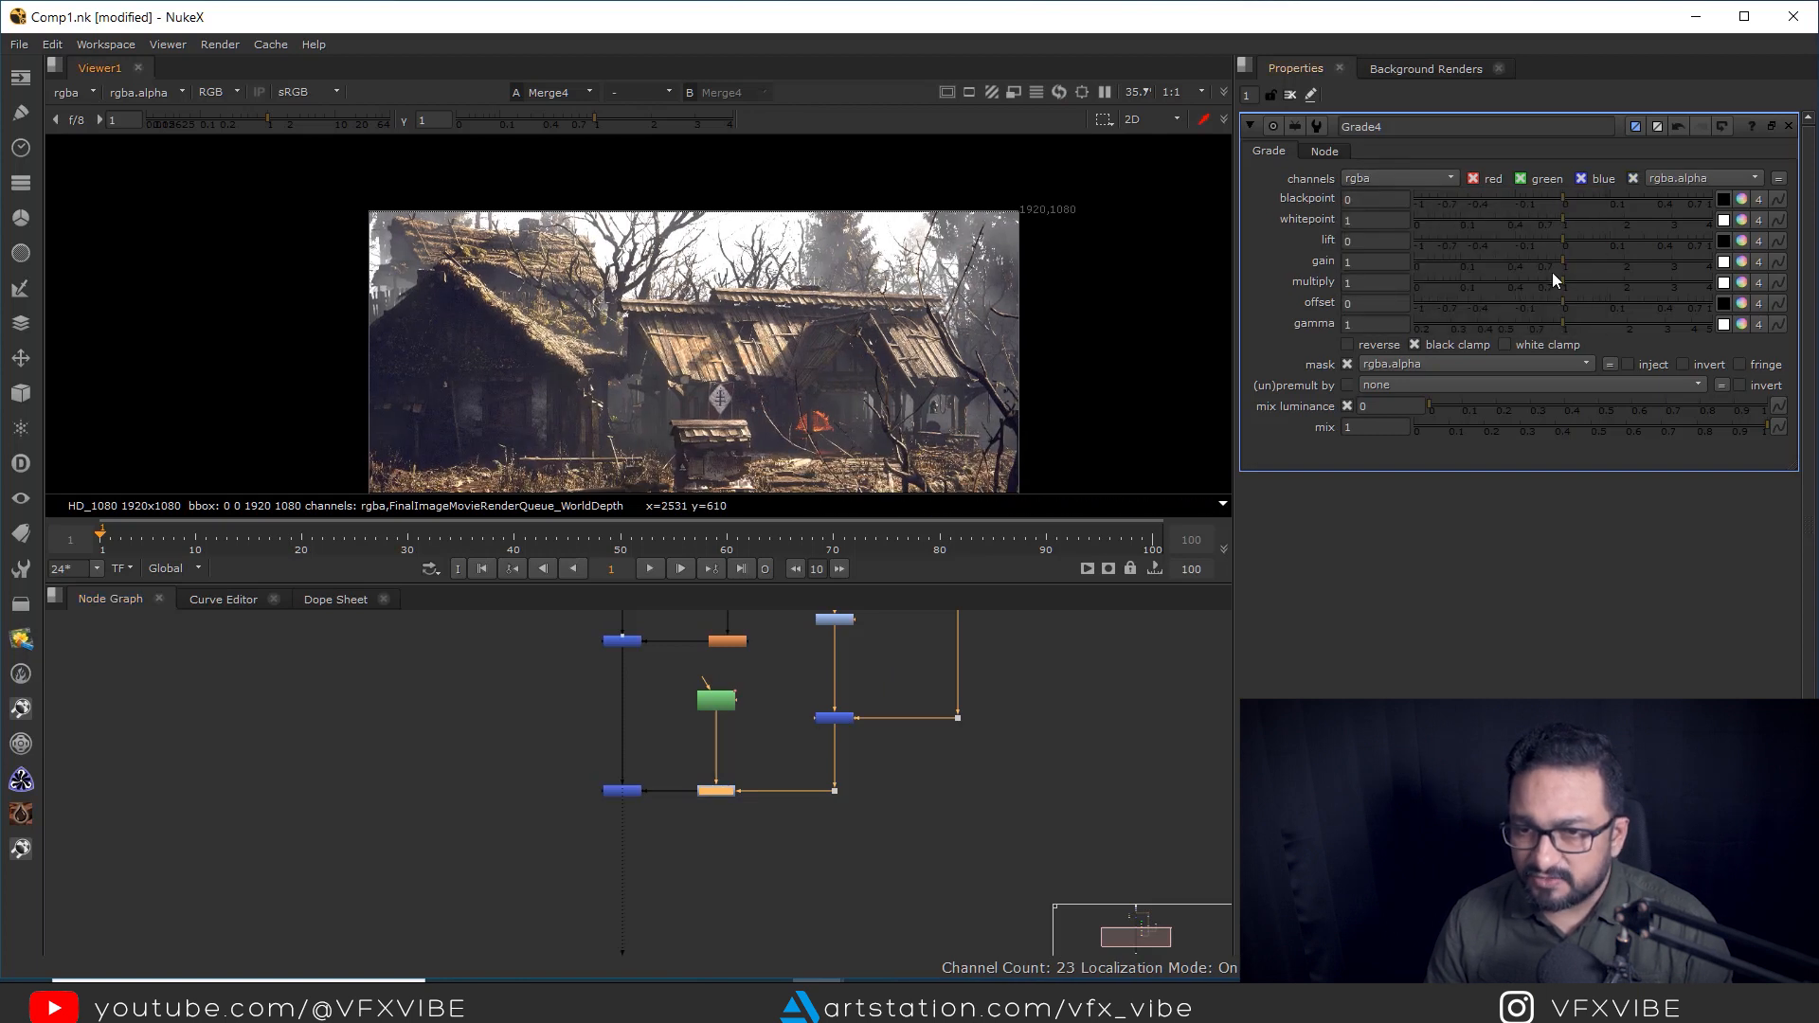
drag(1562, 262, 1492, 269)
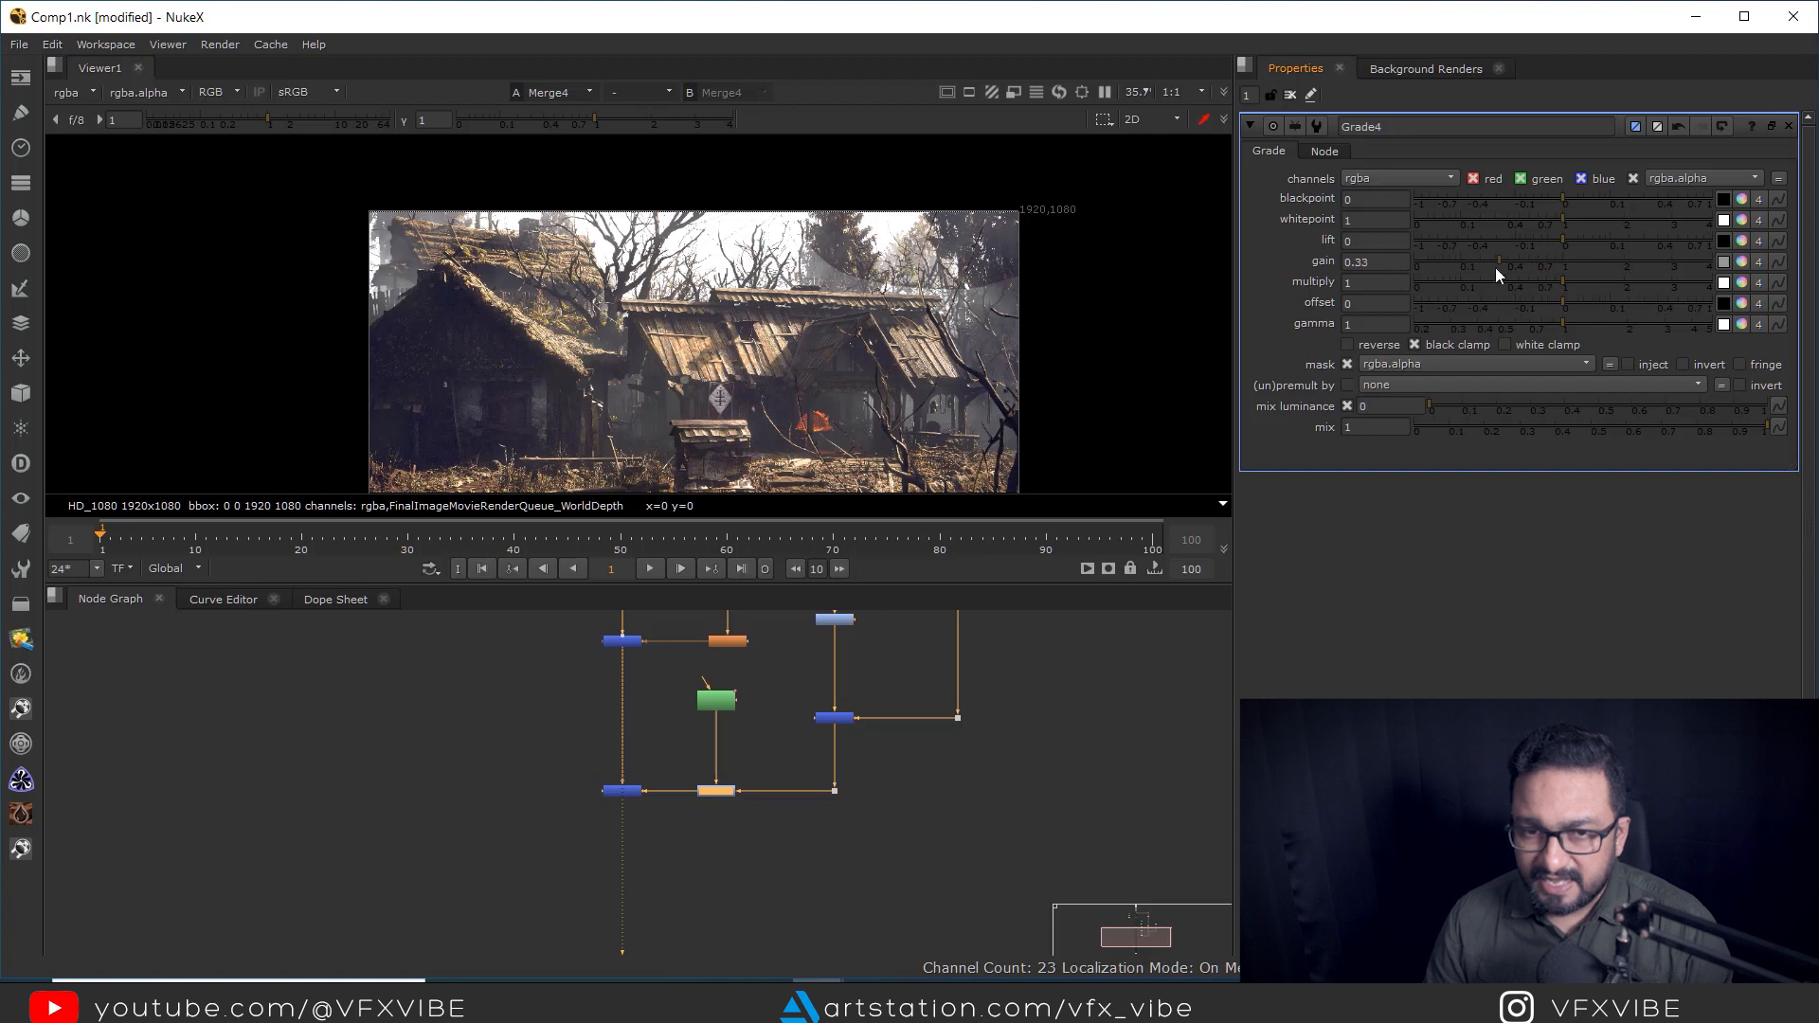
- Soften the Roto1 mask with a Blur node of size 100 and shift the masked grade nodes closer to the dot
click(717, 702)
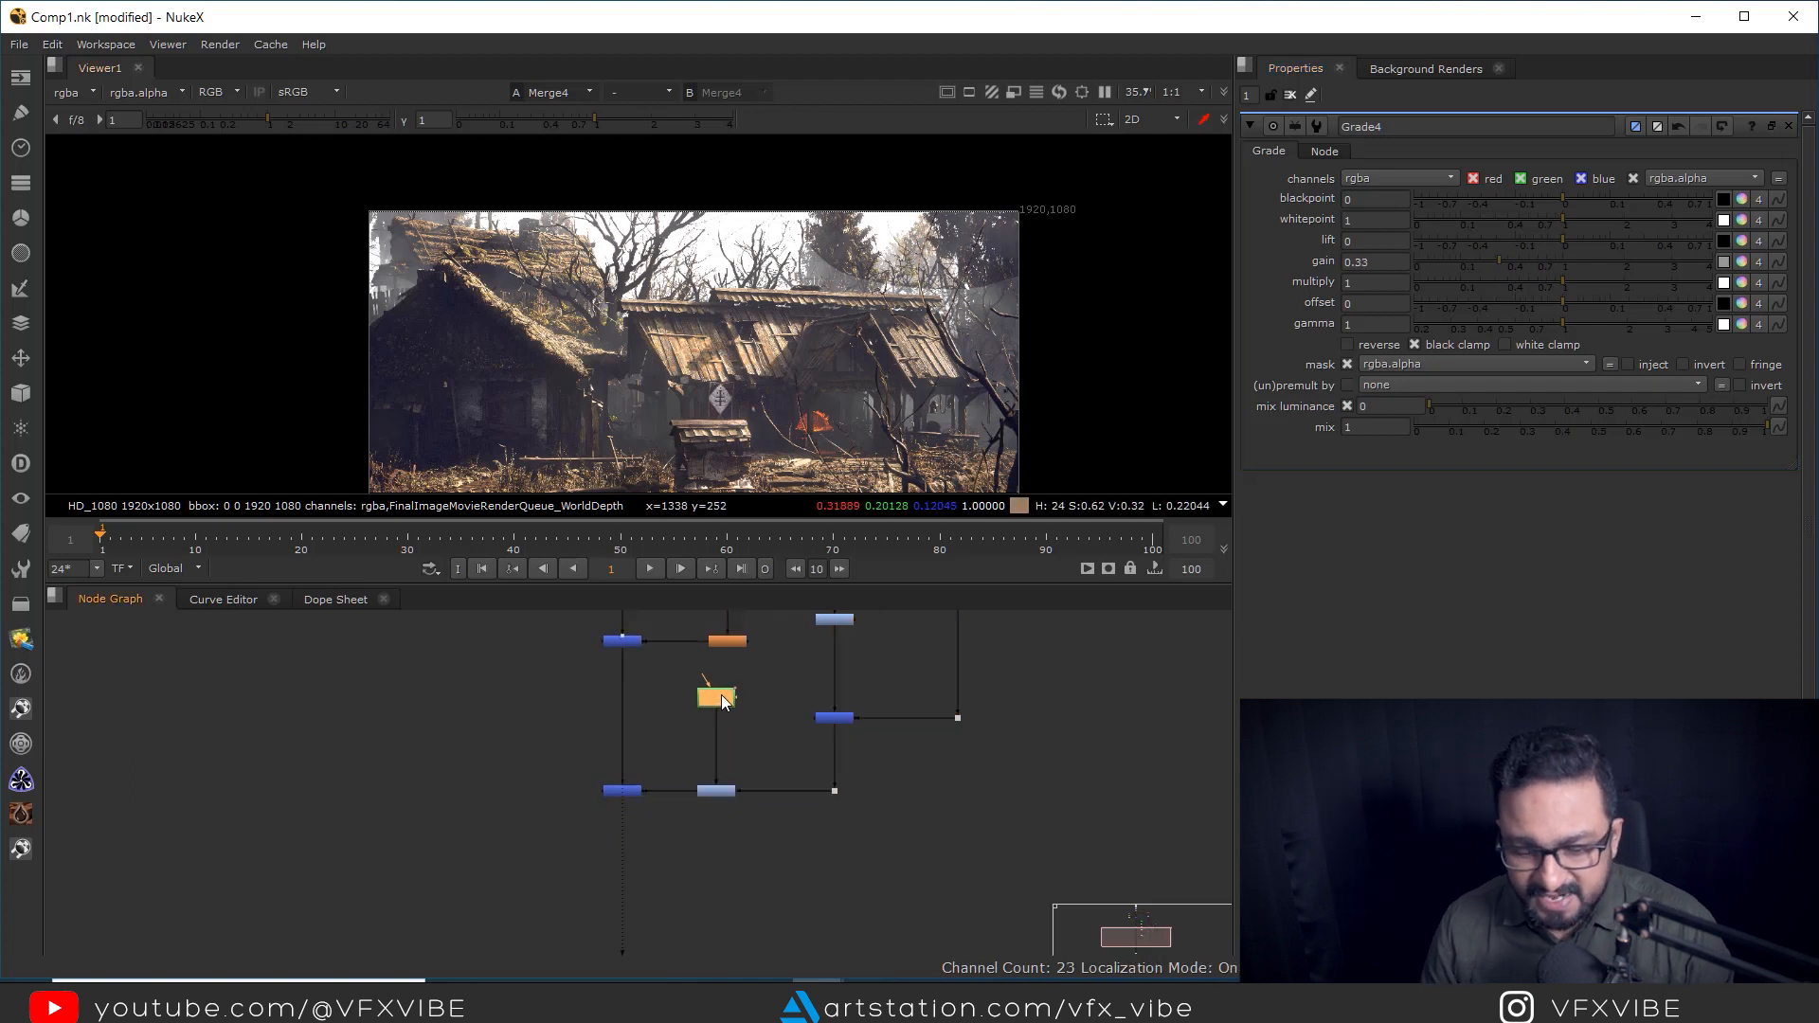
key(b)
drag(1379, 203, 1711, 231)
drag(1749, 241, 1755, 241)
ctrl+drag(721, 792, 759, 791)
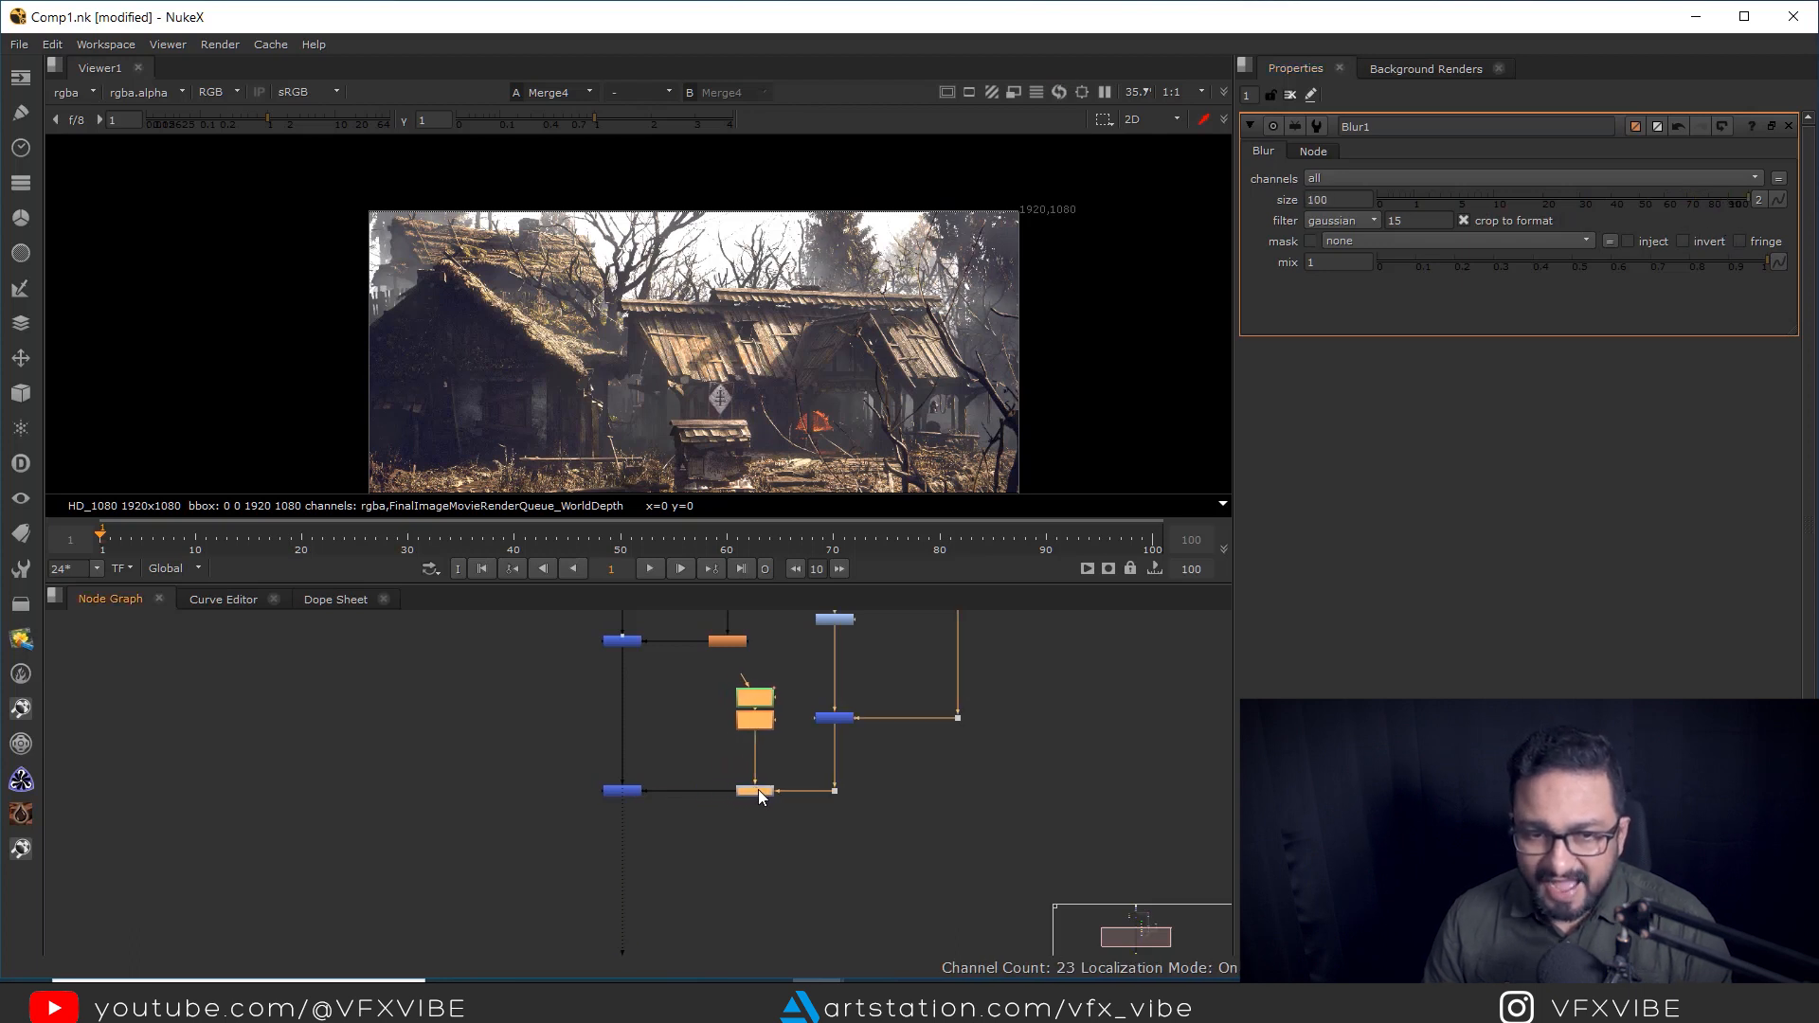
- Examine the reduced corner fog in the enlarged viewer, both close up and across the whole frame
middle_drag(730, 407, 754, 403)
key(space)
middle_drag(1045, 502, 1190, 335)
scroll(1109, 637, up, 2)
scroll(1110, 640, up, 1)
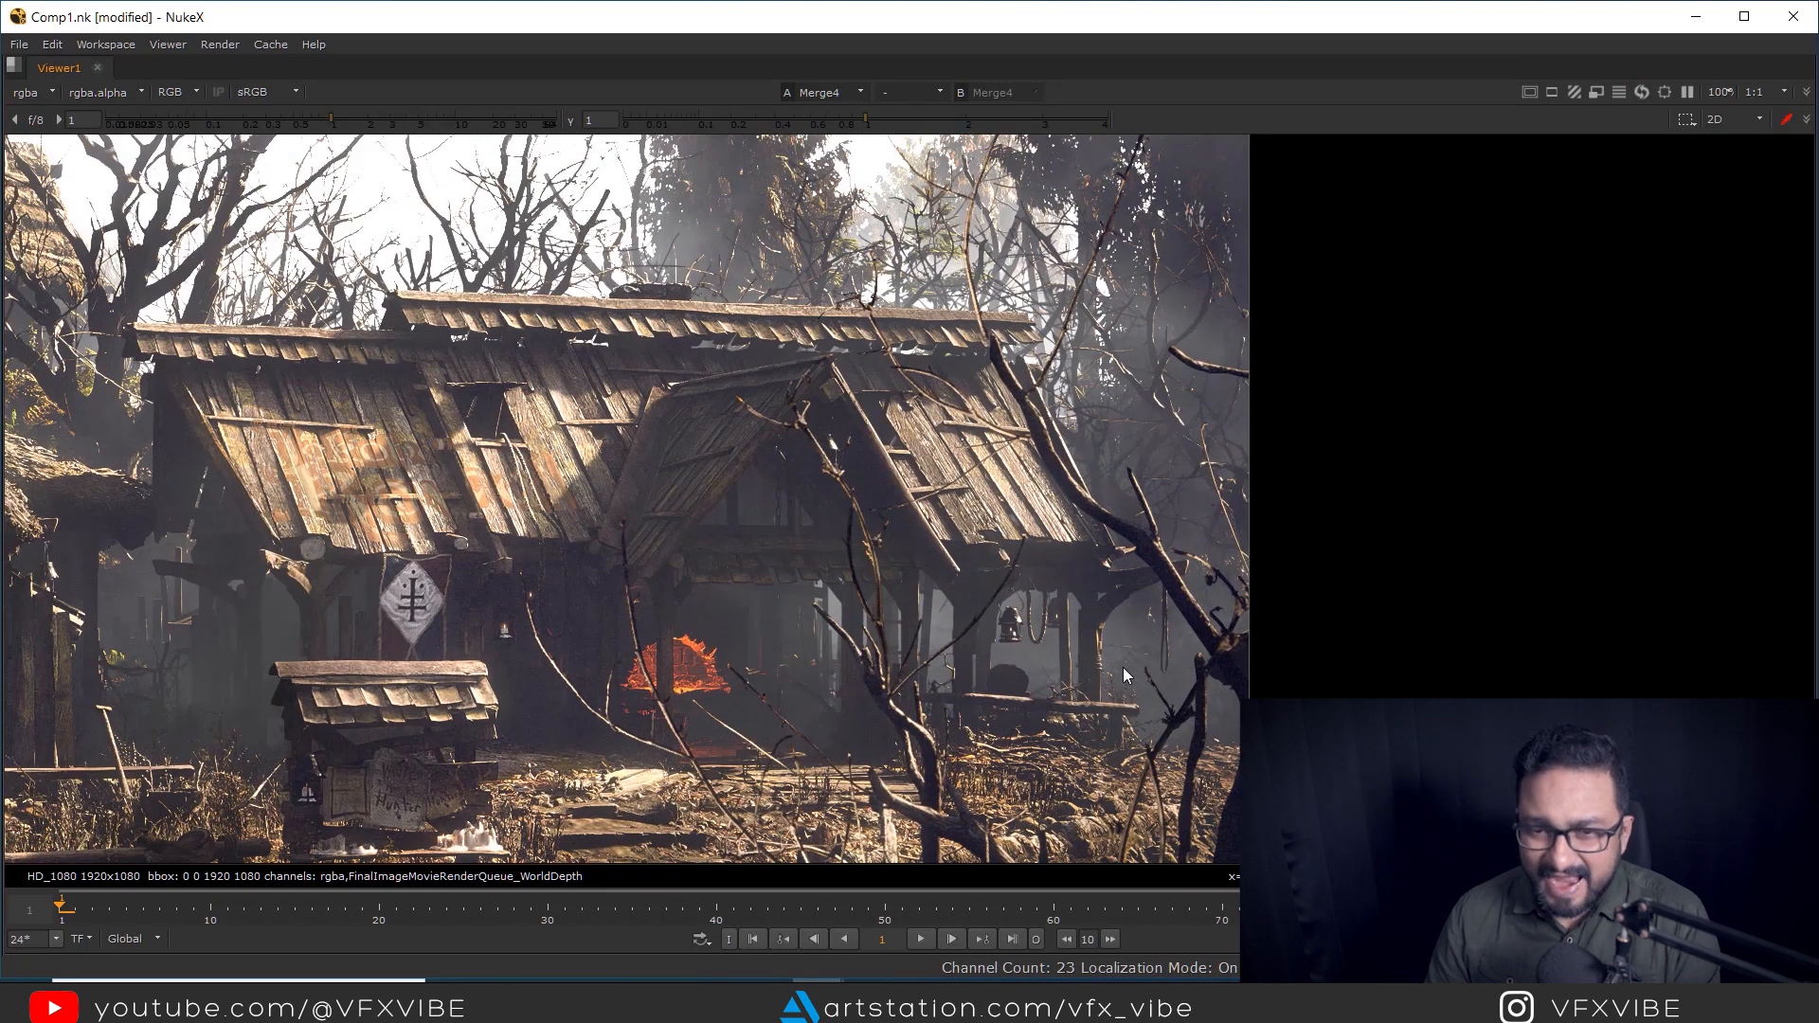
scroll(1082, 580, down, 2)
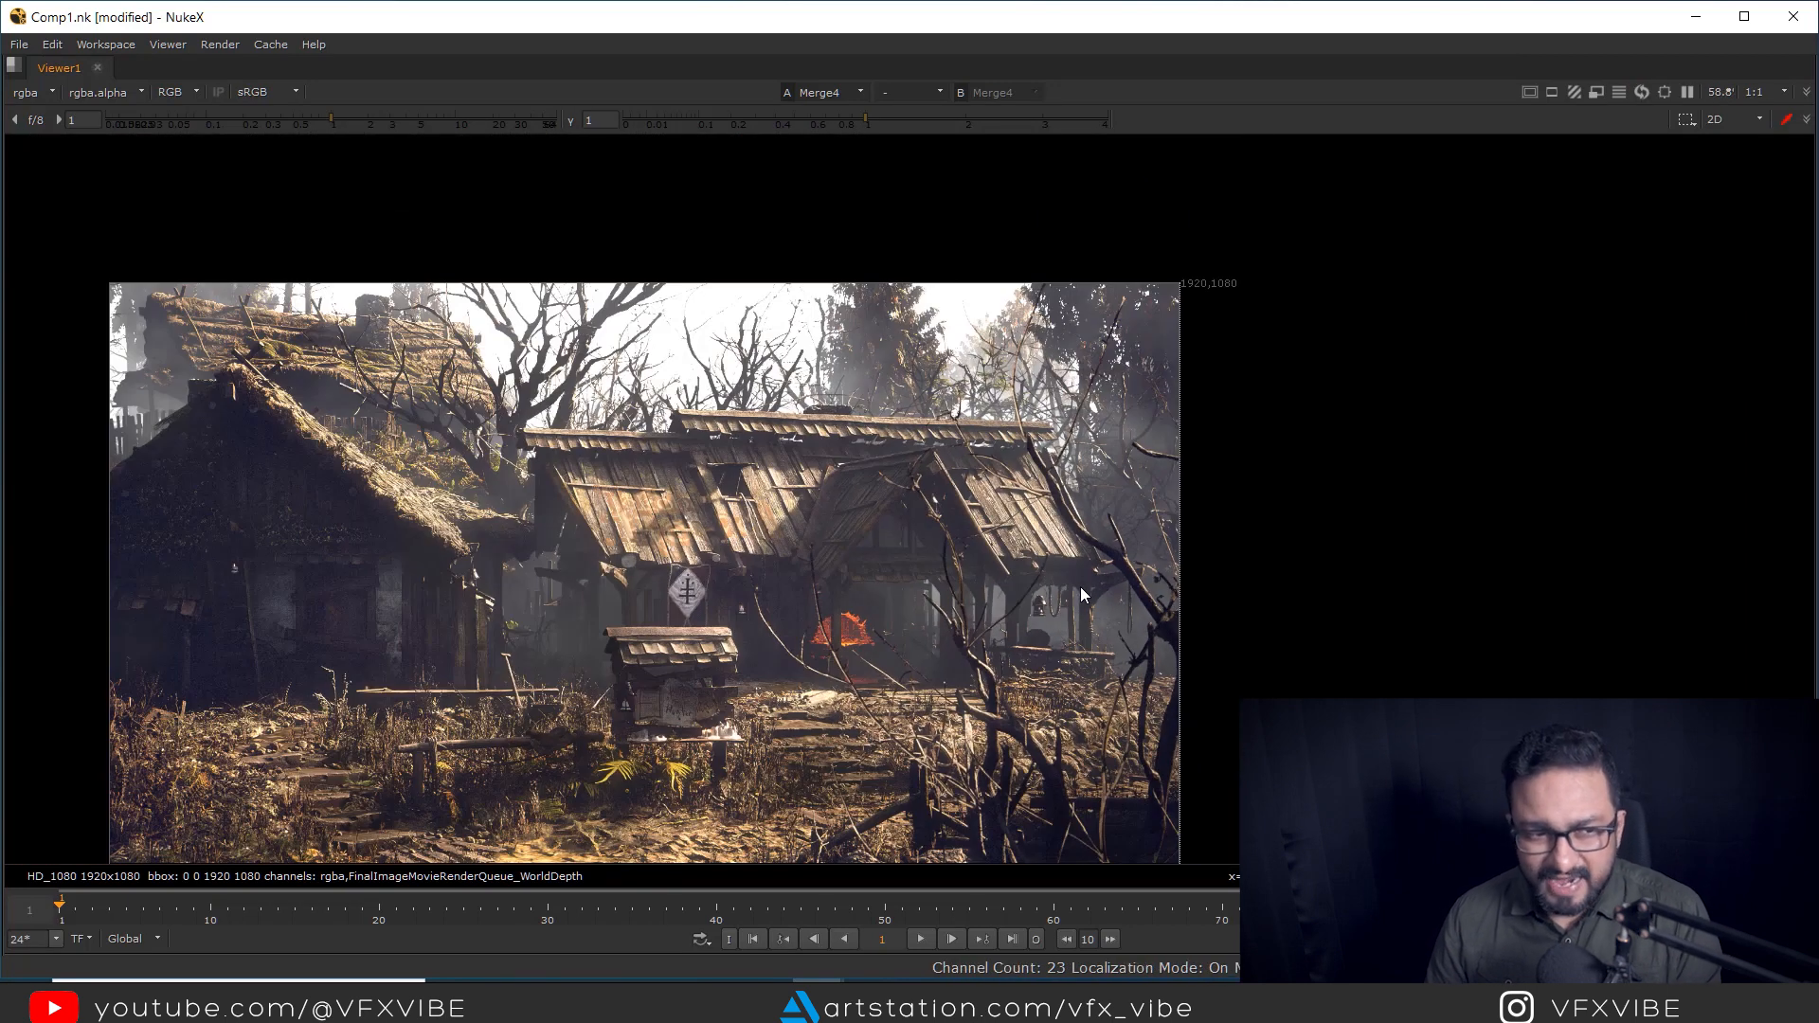
middle_drag(1044, 604, 1066, 610)
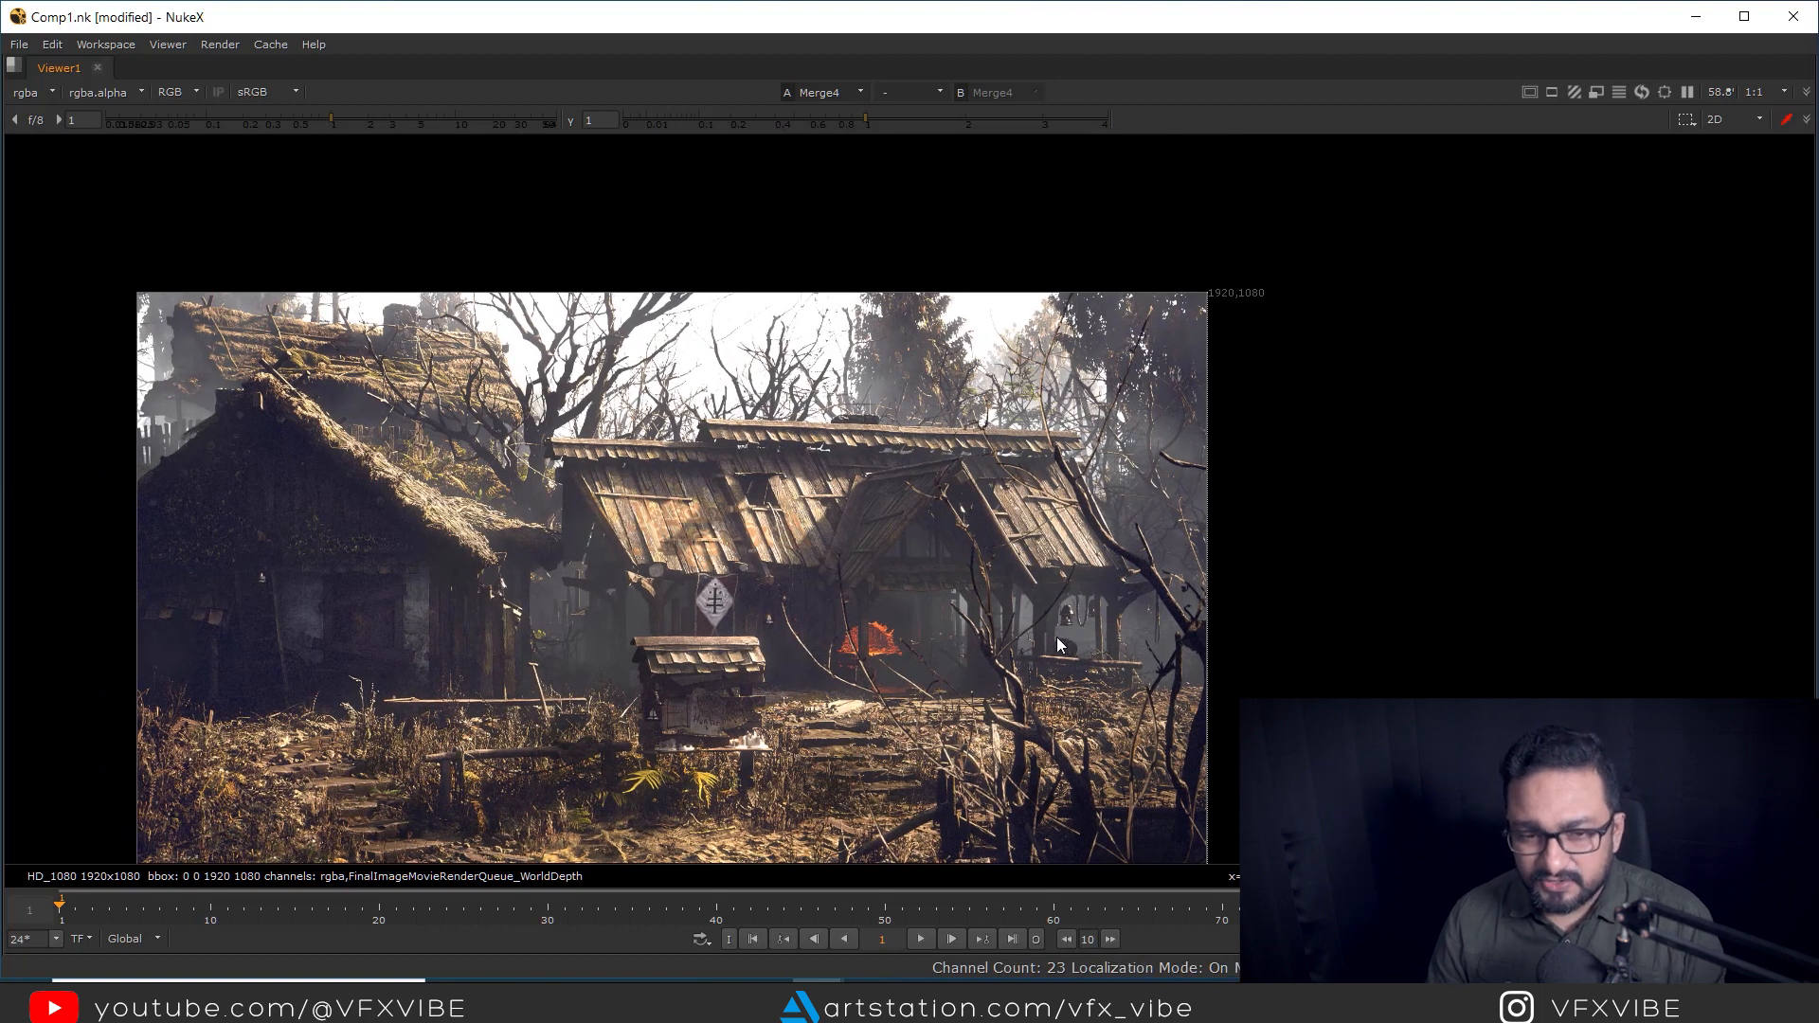
key(space)
- Add another Grade node and insert it between Grade4 and Merge4
scroll(706, 748, up, 2)
key(g)
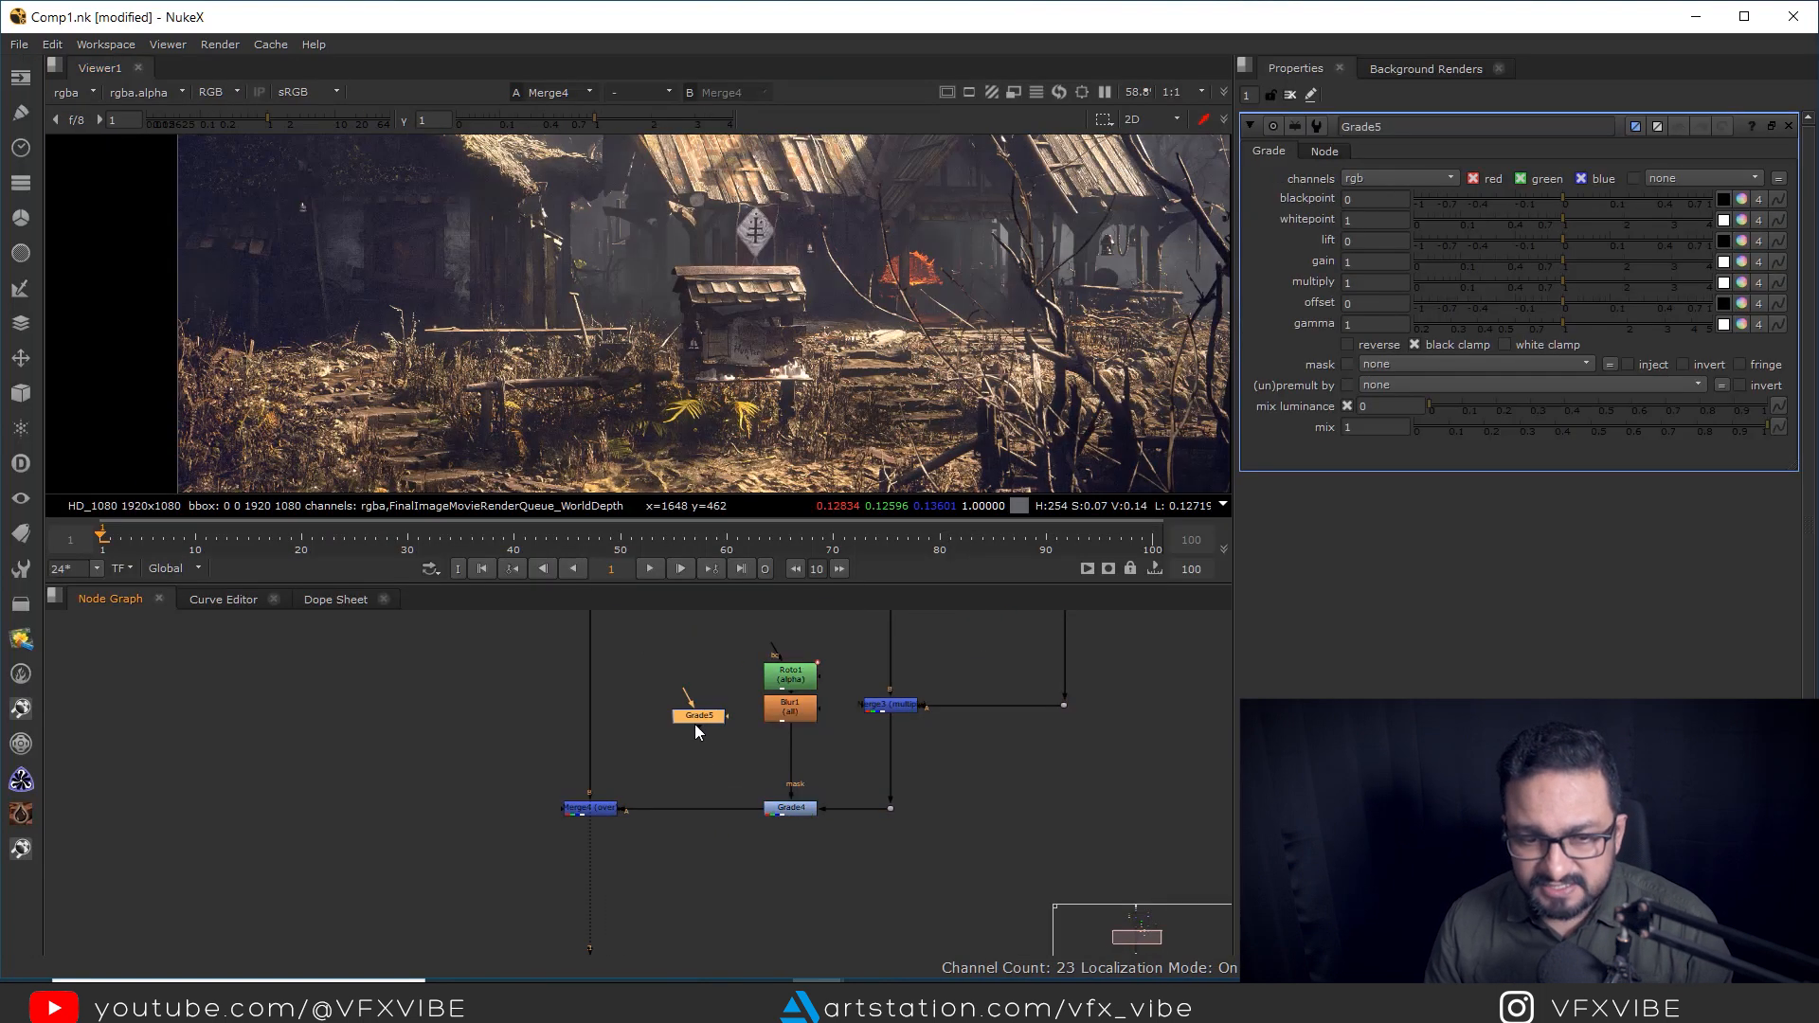
drag(681, 789, 693, 804)
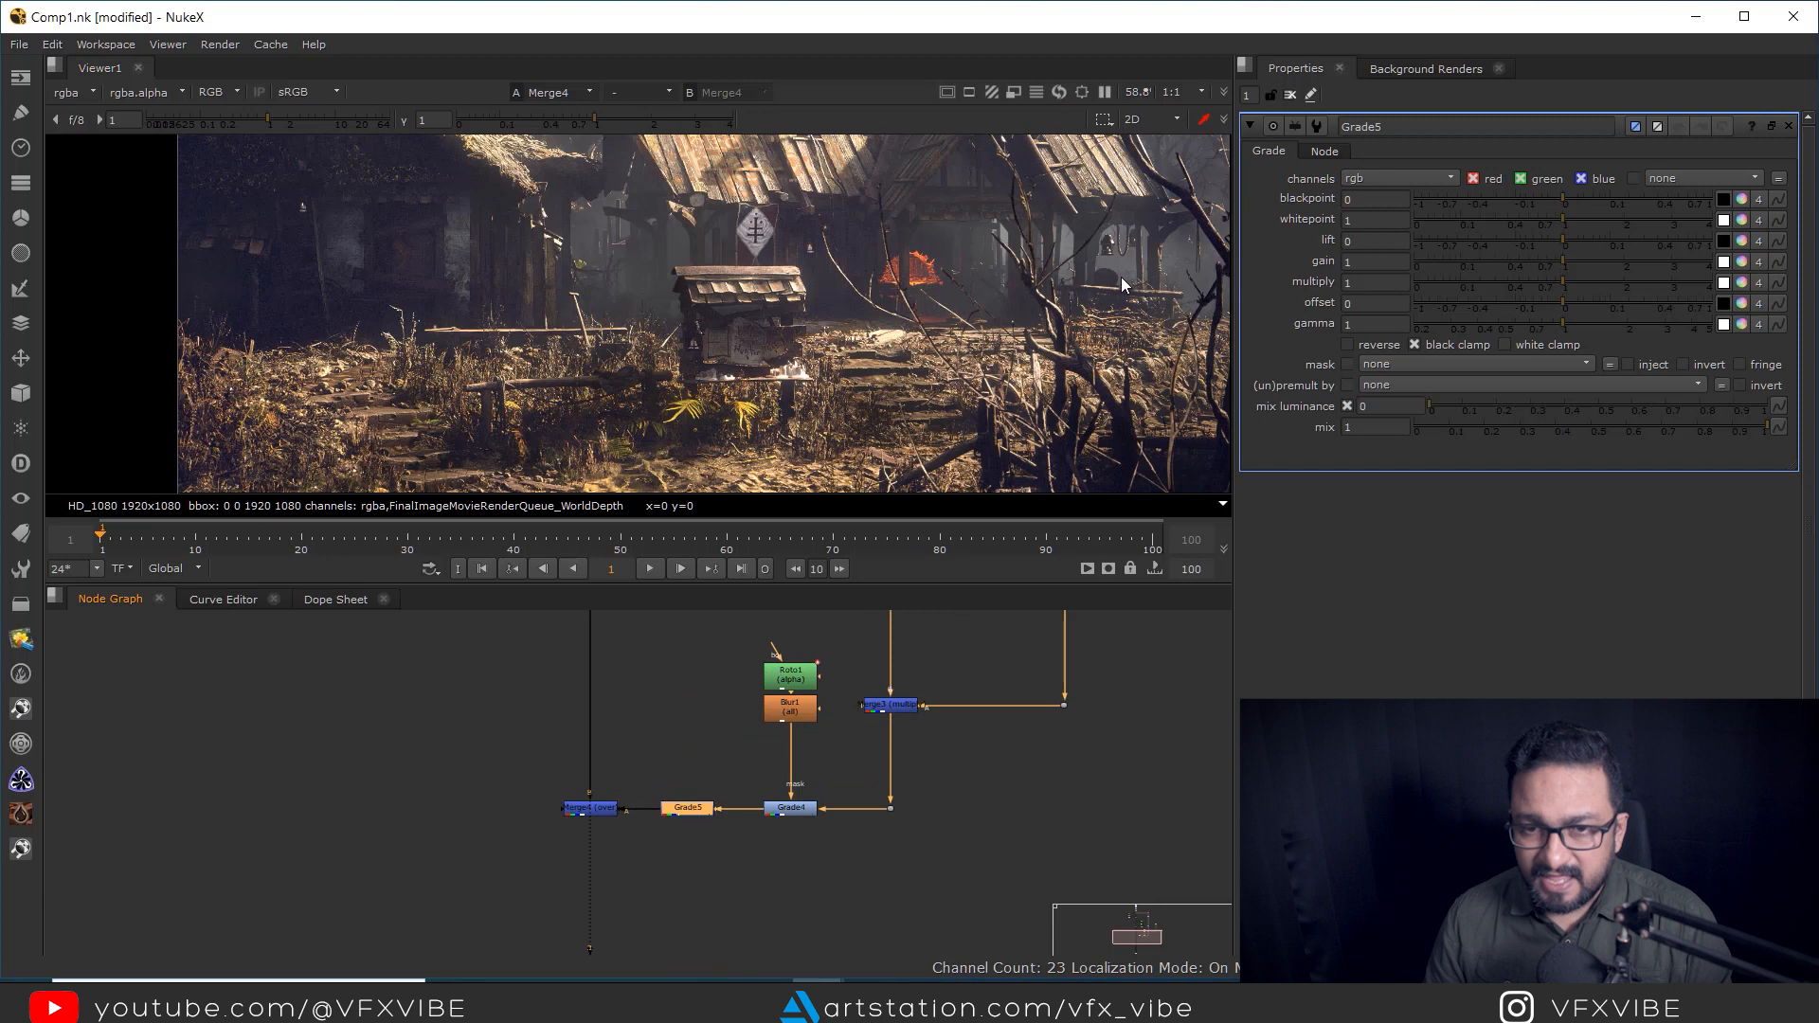
- Tint the fog light blue with Grade5's gain, about 0.736 red, 0.923 green and 1 blue
middle_drag(708, 478, 856, 422)
click(1746, 262)
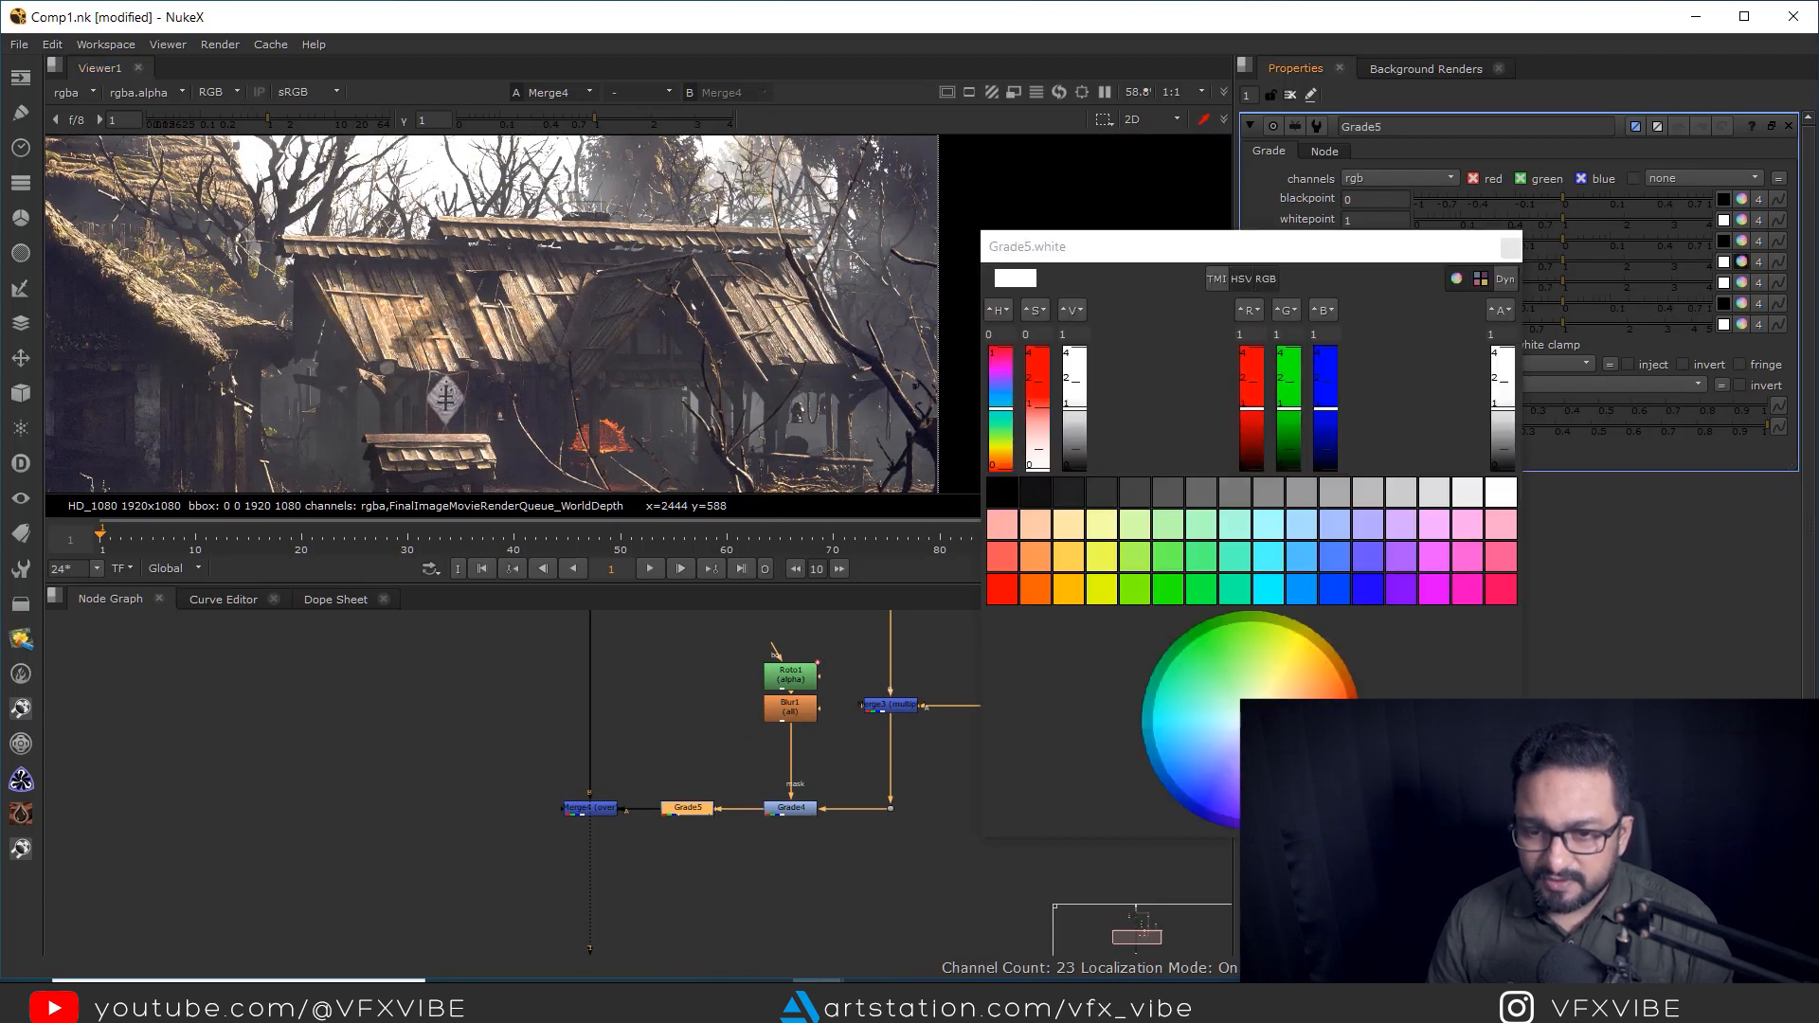
mouse_move(1251, 720)
mouse_down()
mouse_move(1151, 738)
mouse_move(1160, 749)
mouse_up()
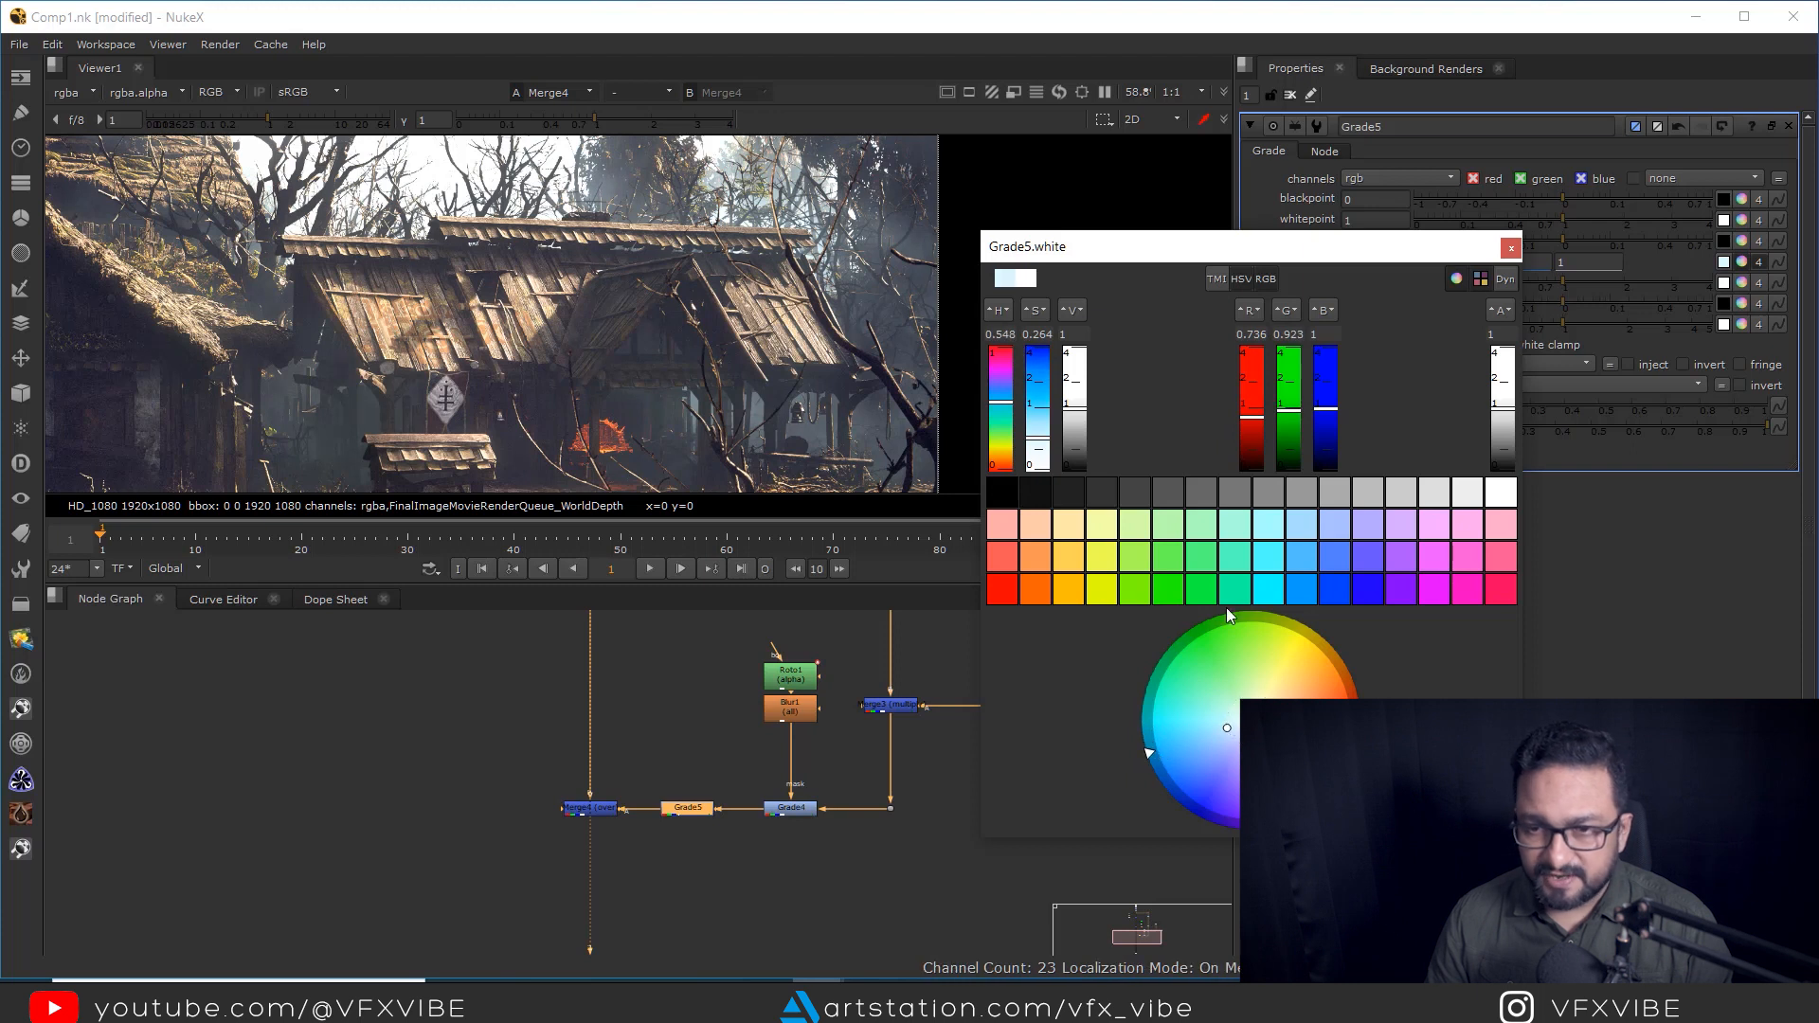
click(1511, 247)
- Examine the blue-tinted fog across the village, including the thatched roof and chimney area
scroll(891, 446, down, 3)
scroll(891, 445, up, 4)
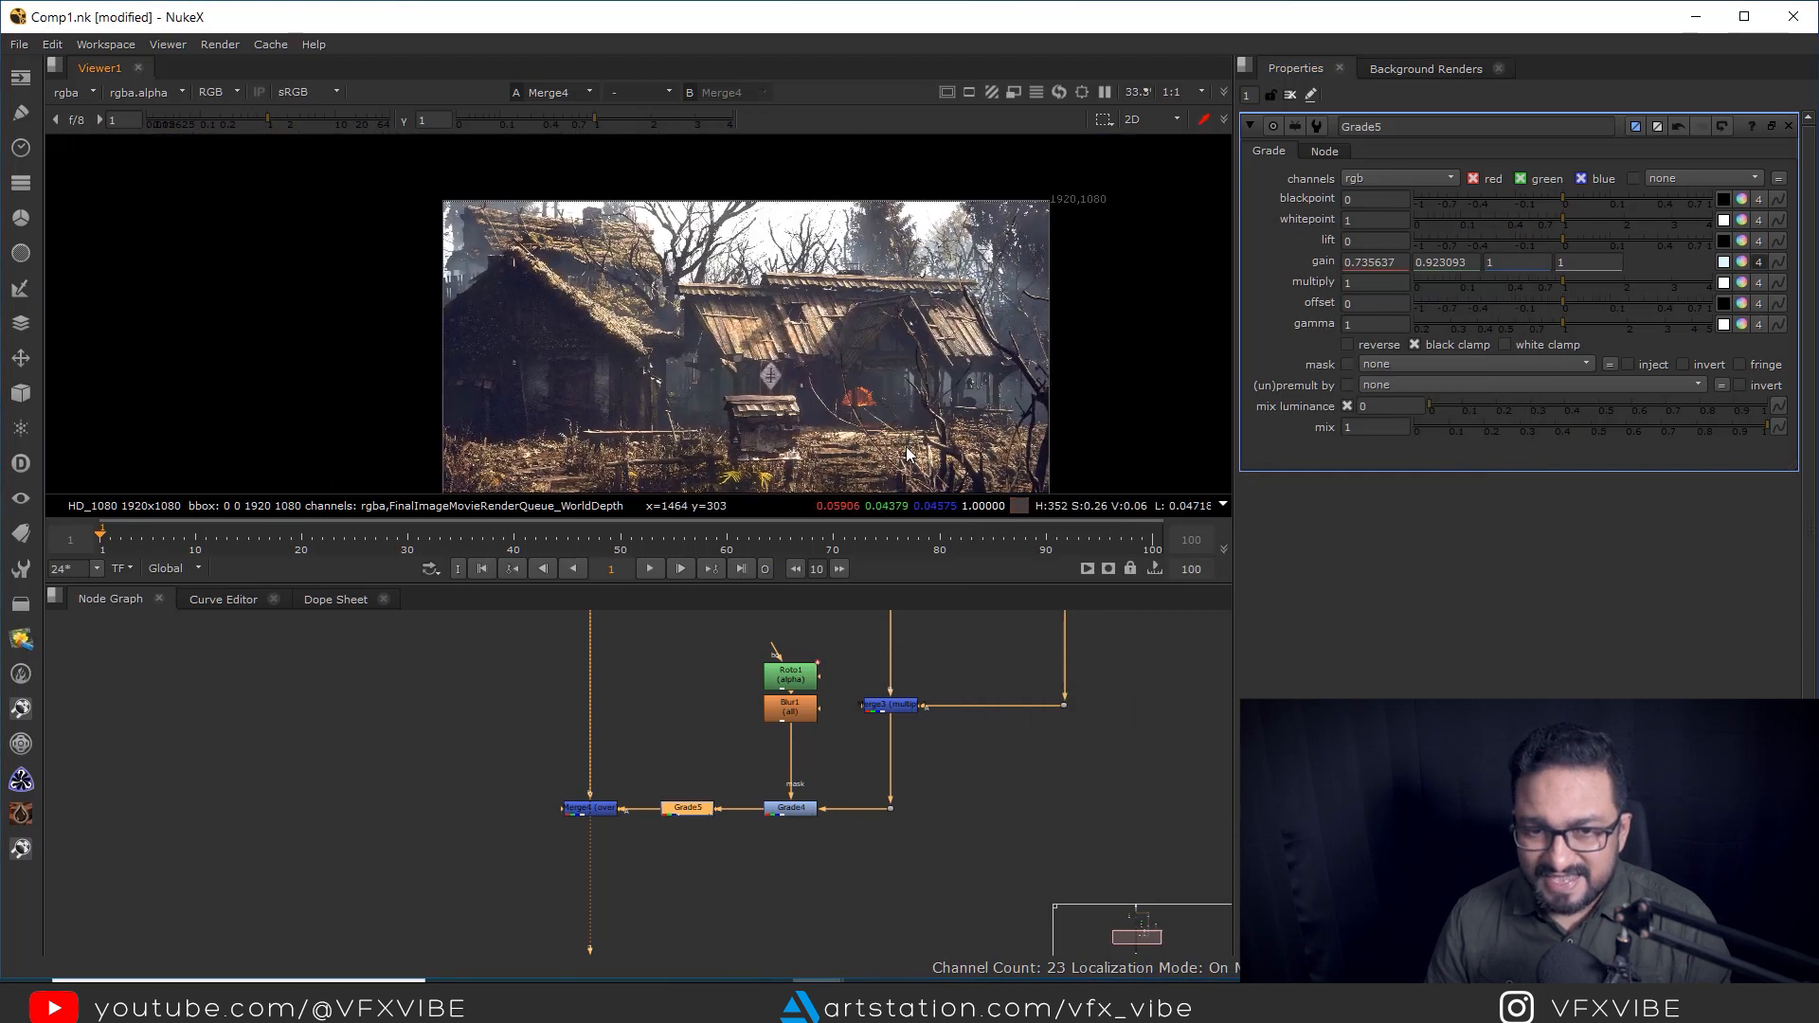
middle_drag(927, 401, 971, 422)
drag(1047, 465, 963, 405)
middle_drag(396, 392, 766, 367)
scroll(914, 384, up, 1)
scroll(922, 386, down, 1)
middle_drag(593, 212, 672, 344)
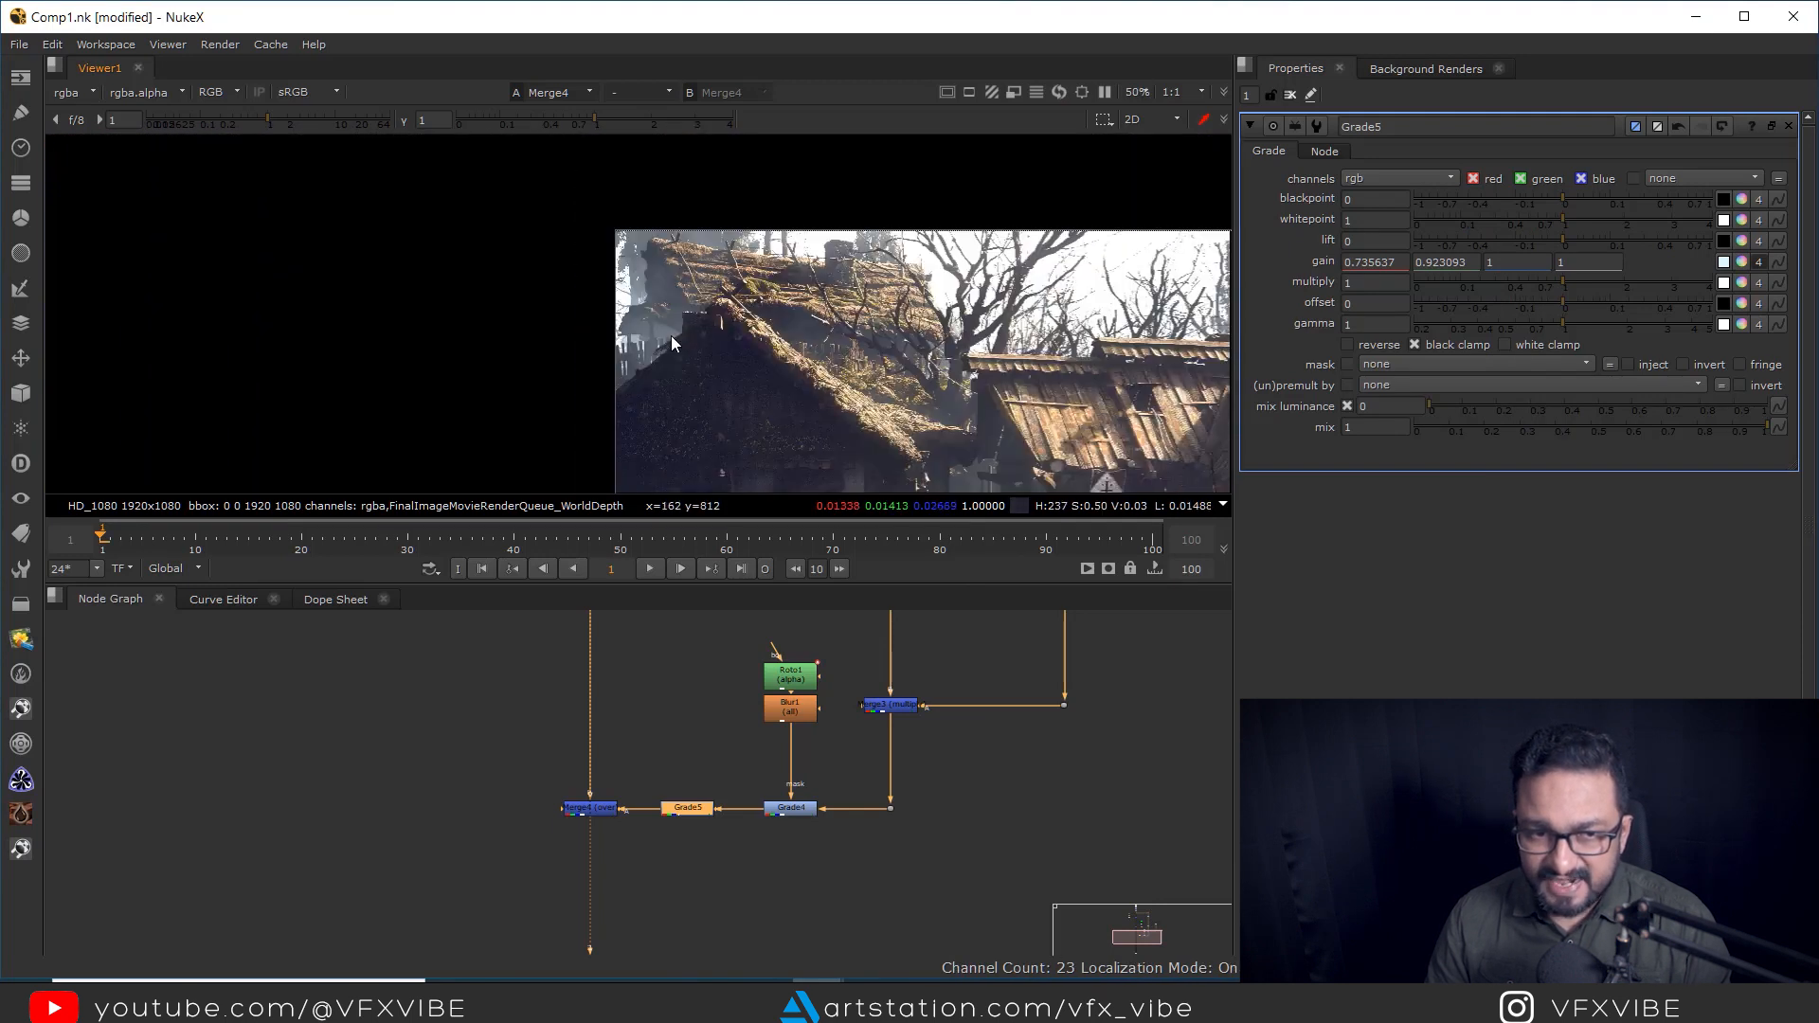
scroll(692, 313, up, 2)
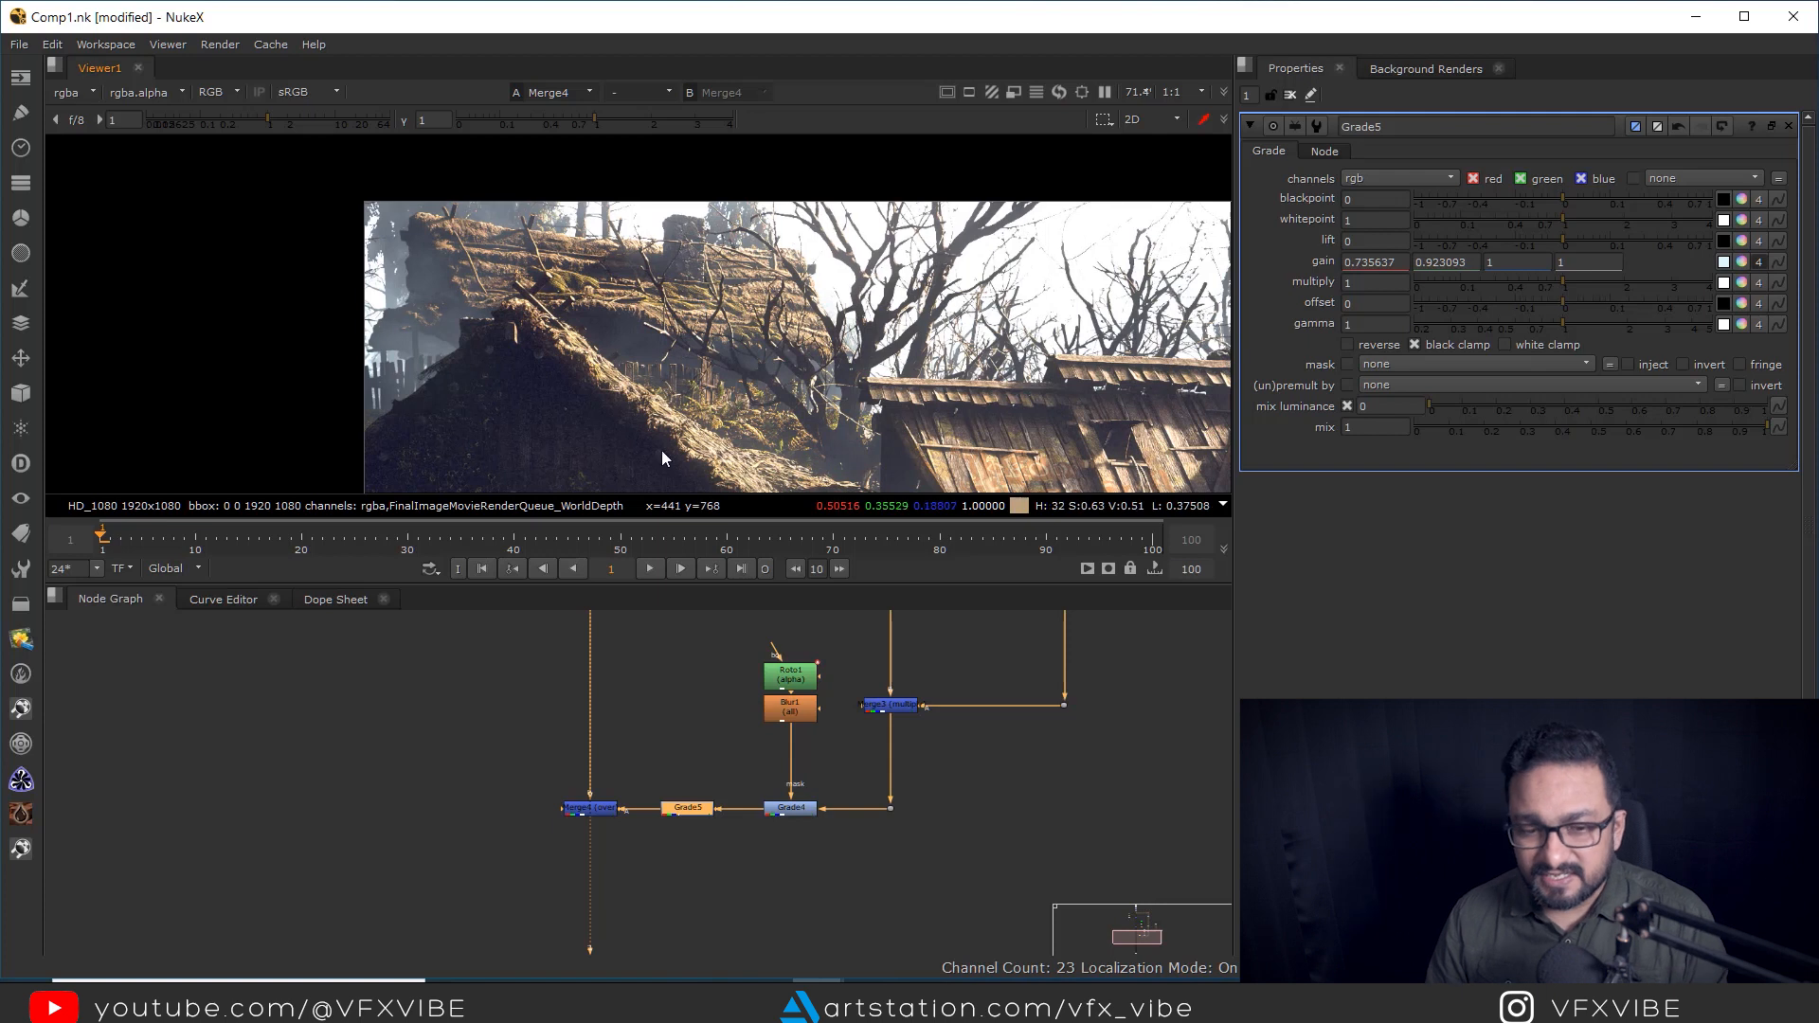
scroll(718, 751, down, 4)
- View the original Read1 render in the enlarged viewer and compare it with the graded composite
mouse_move(716, 728)
middle_down()
mouse_move(732, 827)
mouse_move(751, 731)
middle_up()
click(652, 802)
middle_drag(701, 625, 746, 923)
click(735, 801)
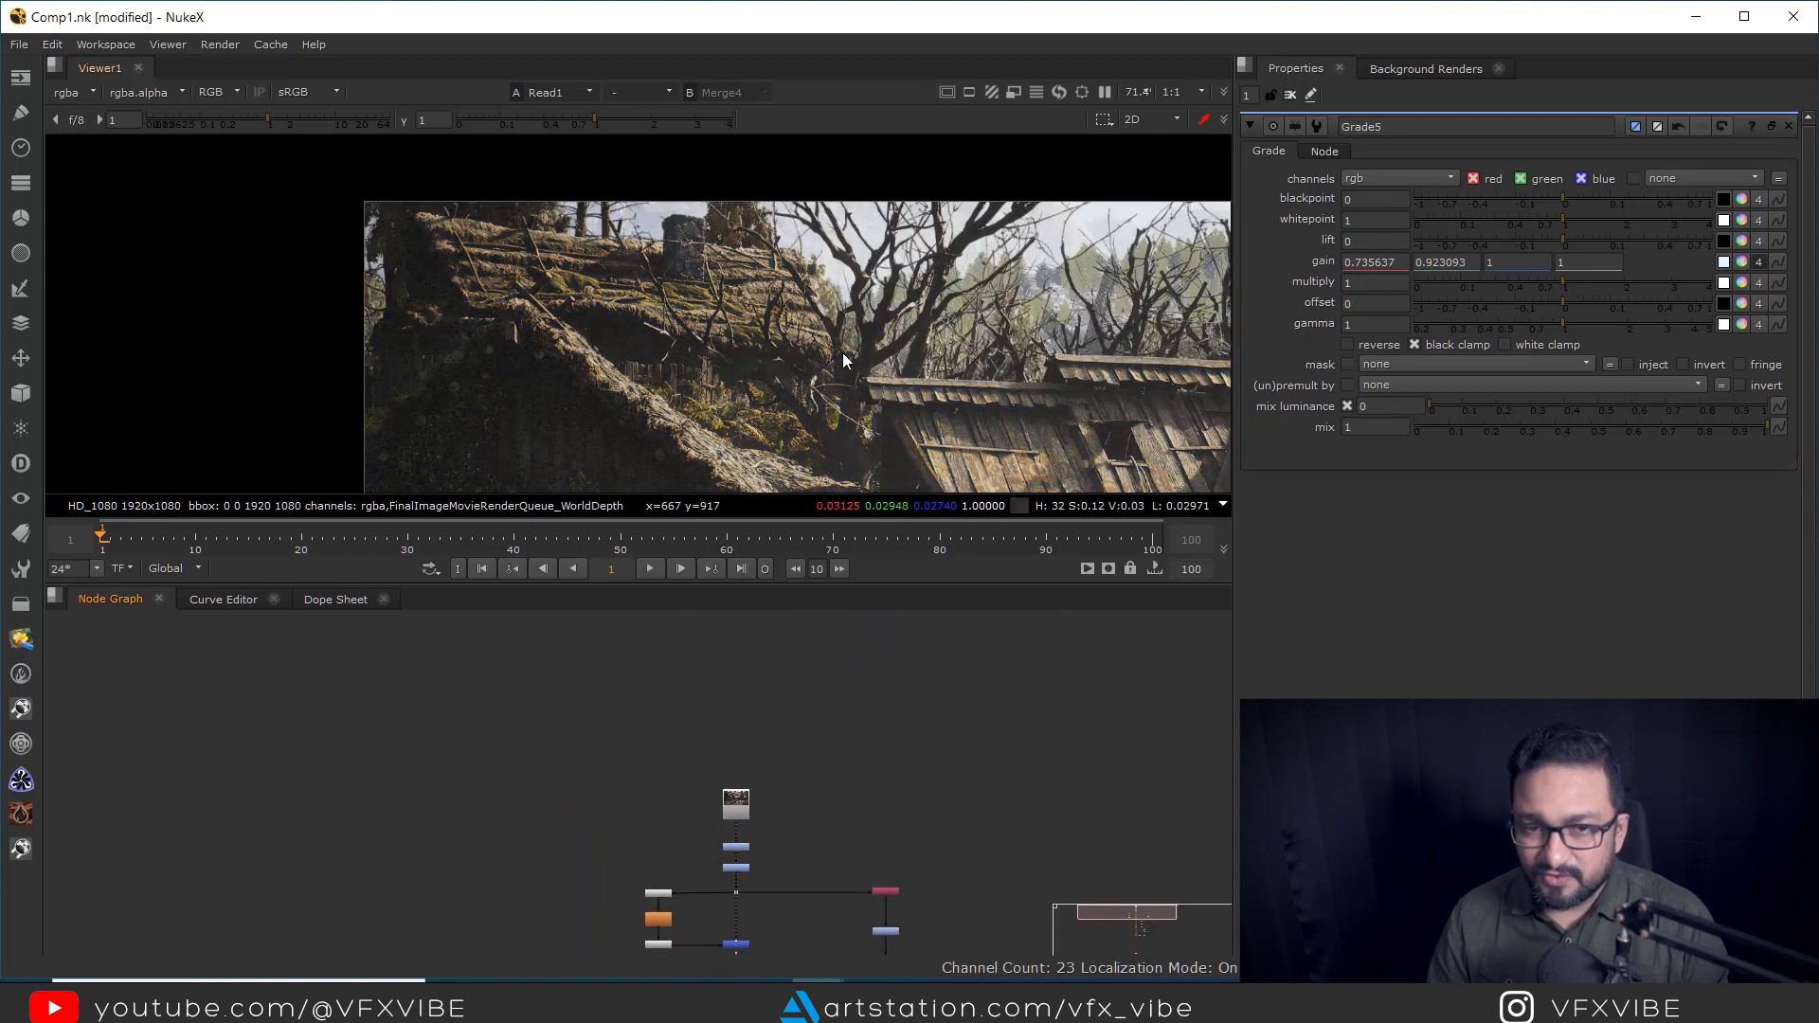
key(space)
middle_drag(1082, 605, 1125, 390)
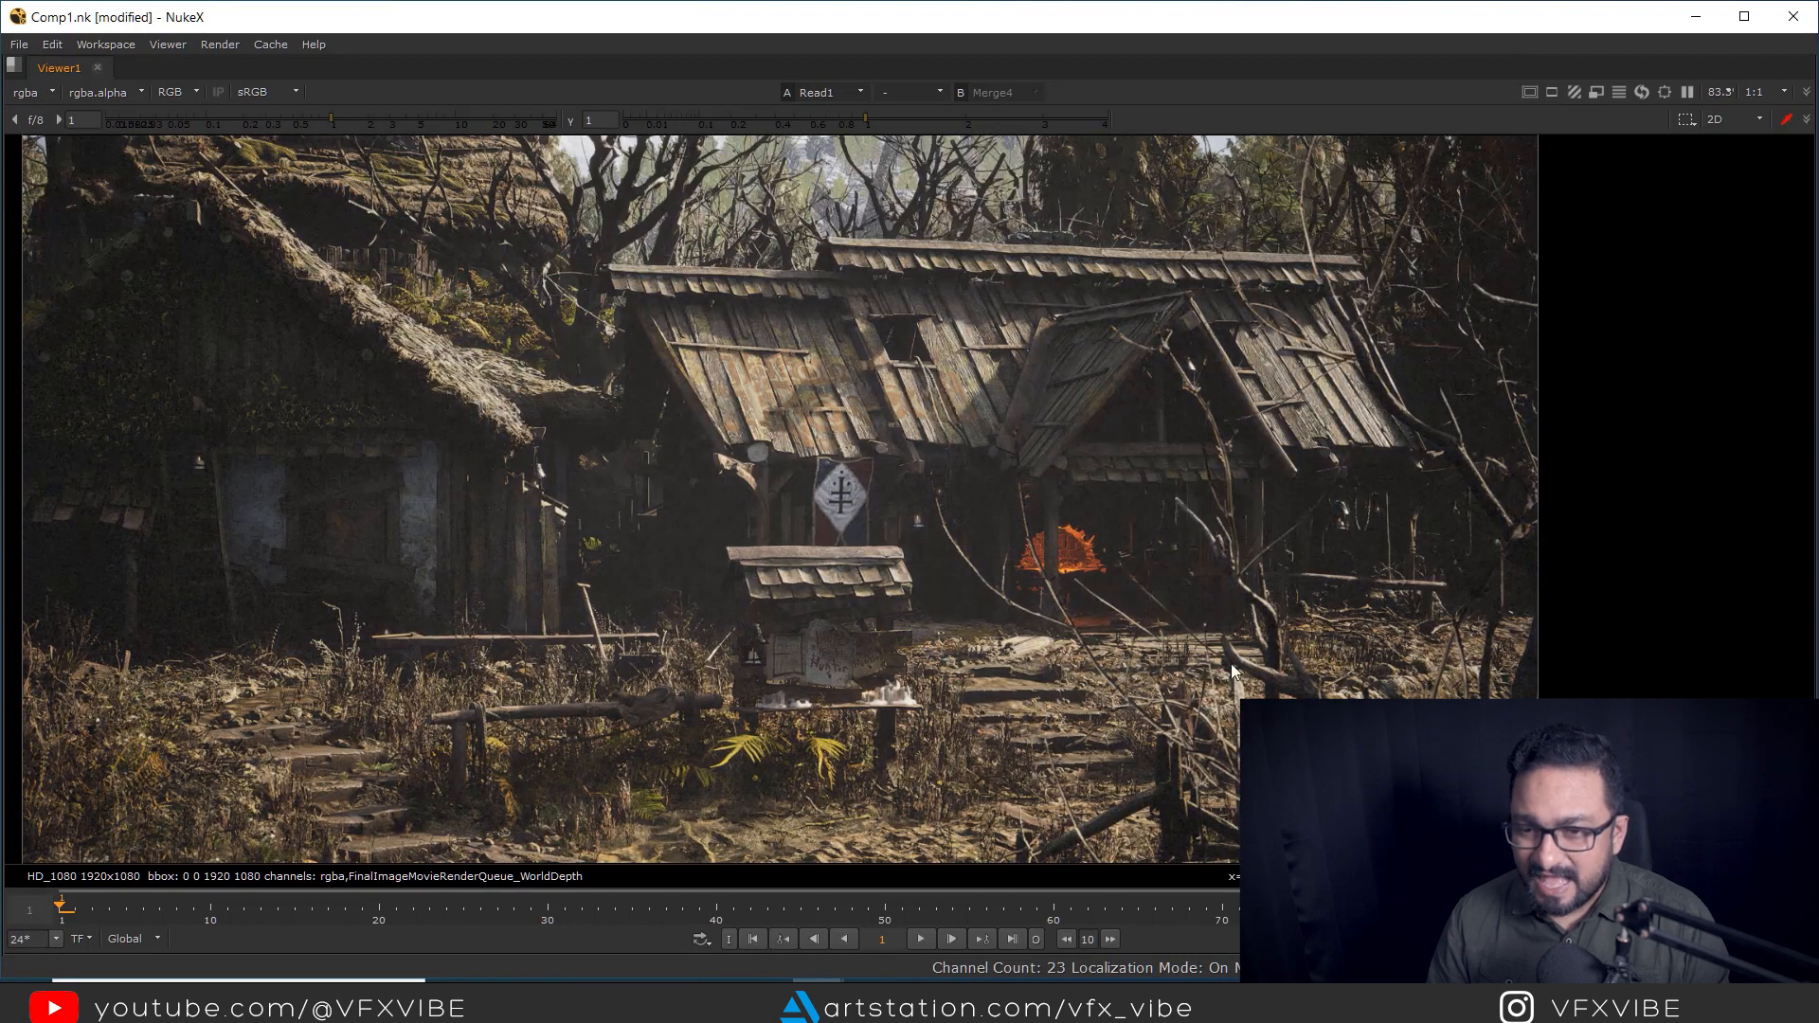
middle_drag(1210, 614, 1184, 839)
scroll(1049, 407, up, 1)
key(1)
key(2)
drag(1095, 365, 692, 493)
key(space)
- View the intermediate results at Merge1 and Merge2 to compare the sharpening and glow stages
middle_drag(722, 812, 724, 874)
middle_drag(864, 948, 764, 730)
ctrl+shift+click(682, 769)
middle_drag(872, 216, 725, 373)
middle_drag(732, 446, 745, 525)
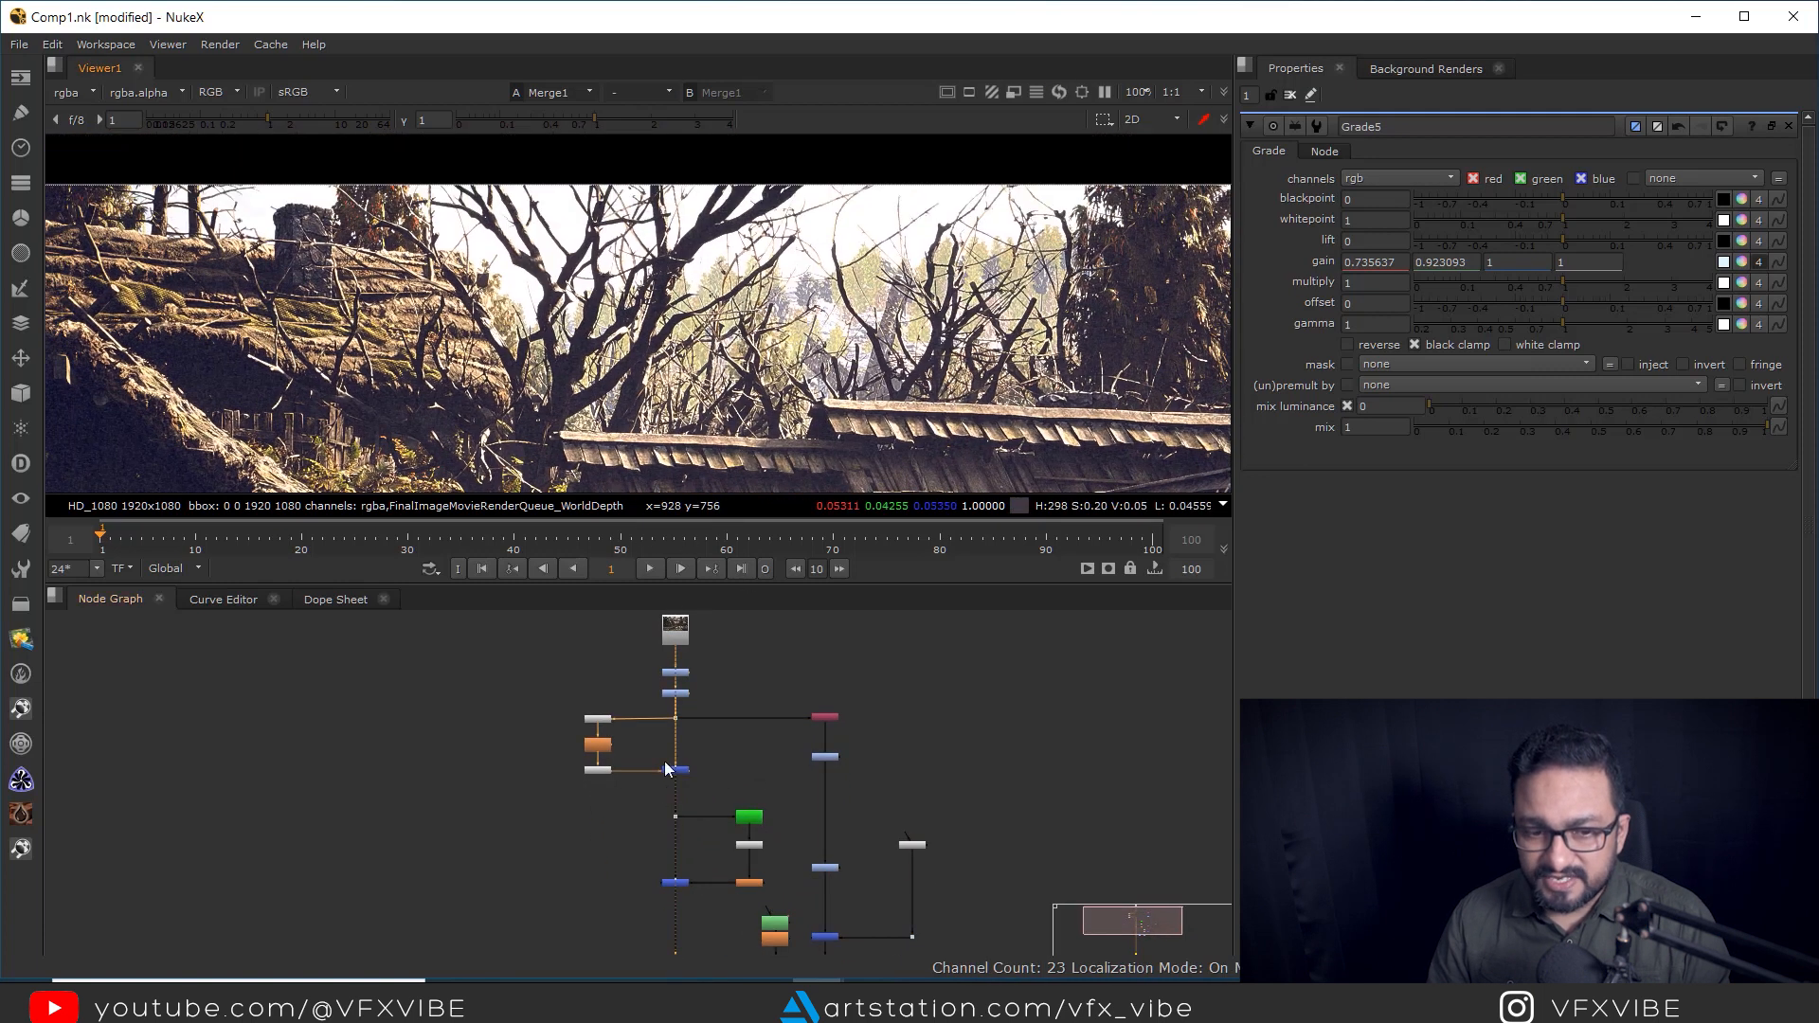
middle_drag(671, 766, 671, 661)
ctrl+shift+click(674, 777)
middle_drag(697, 839, 743, 732)
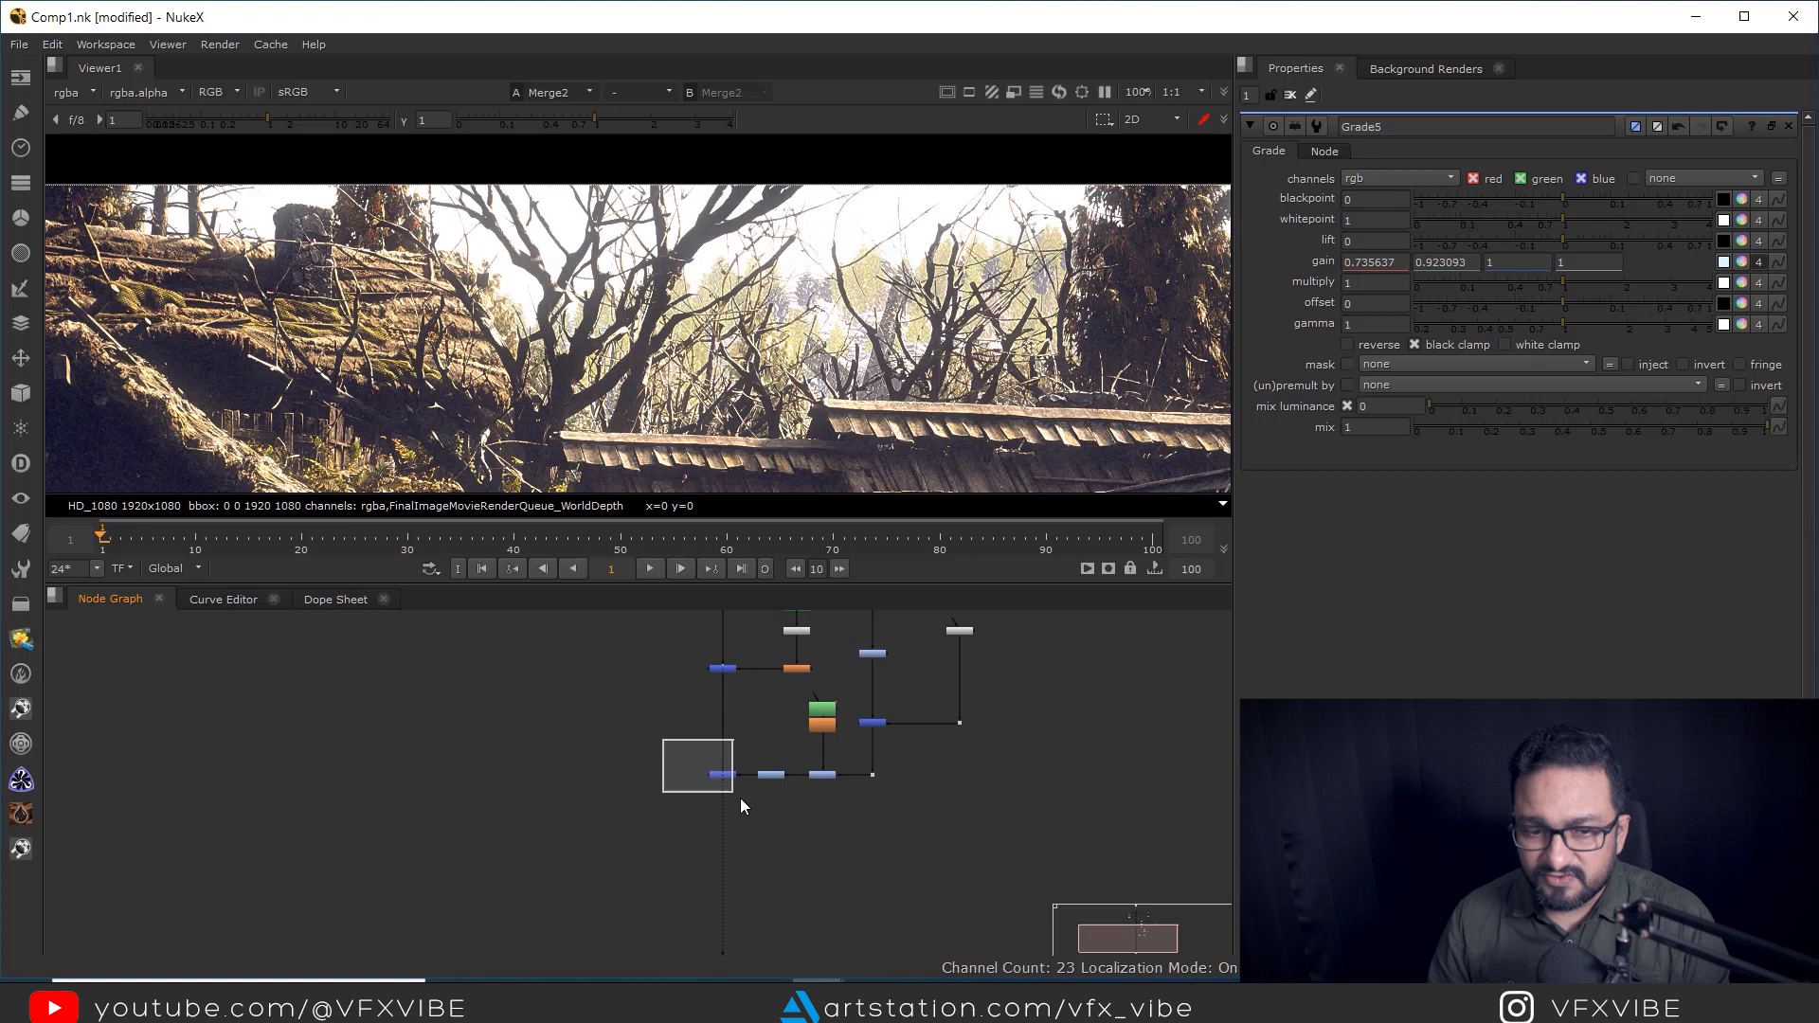
- View the final Merge4 output again and fit the whole frame in the viewer
drag(741, 798, 762, 822)
key(1)
key(f)
middle_drag(647, 345, 727, 470)
scroll(728, 470, up, 1)
scroll(744, 774, up, 5)
- Lower Merge4's mix to 0.53 to weaken the fog
double_click(692, 785)
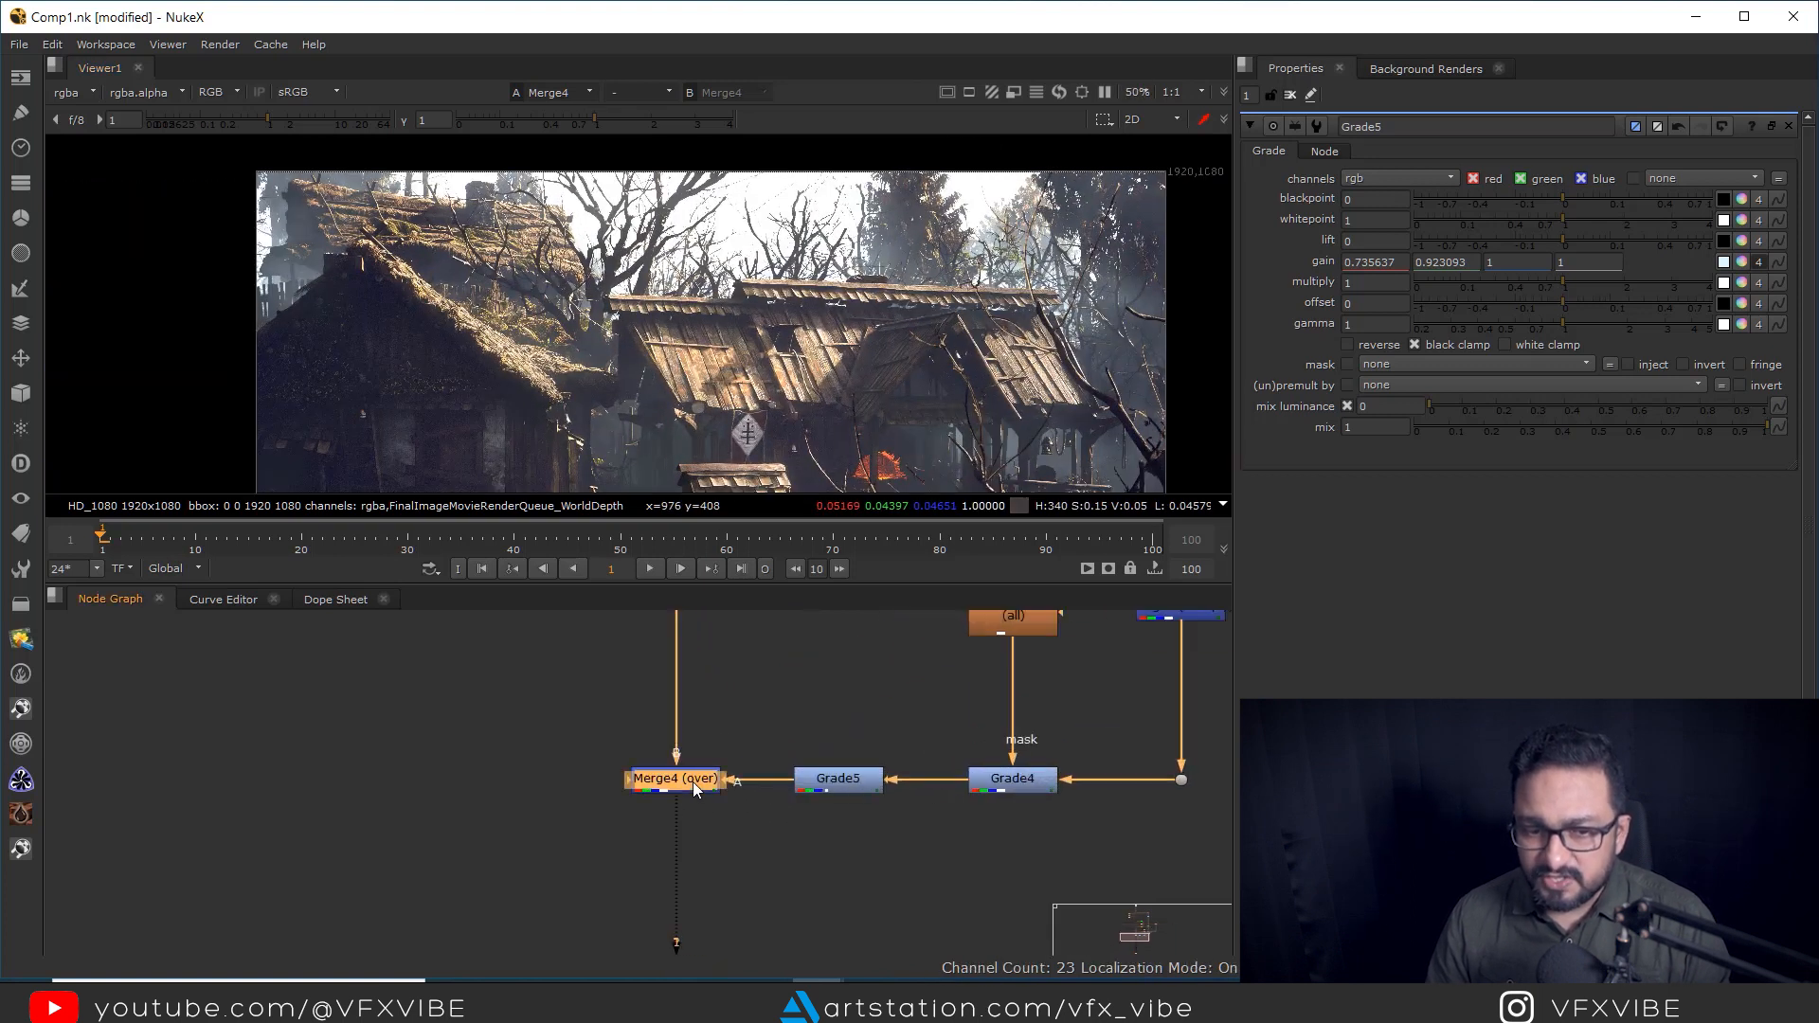
middle_drag(1062, 438, 781, 384)
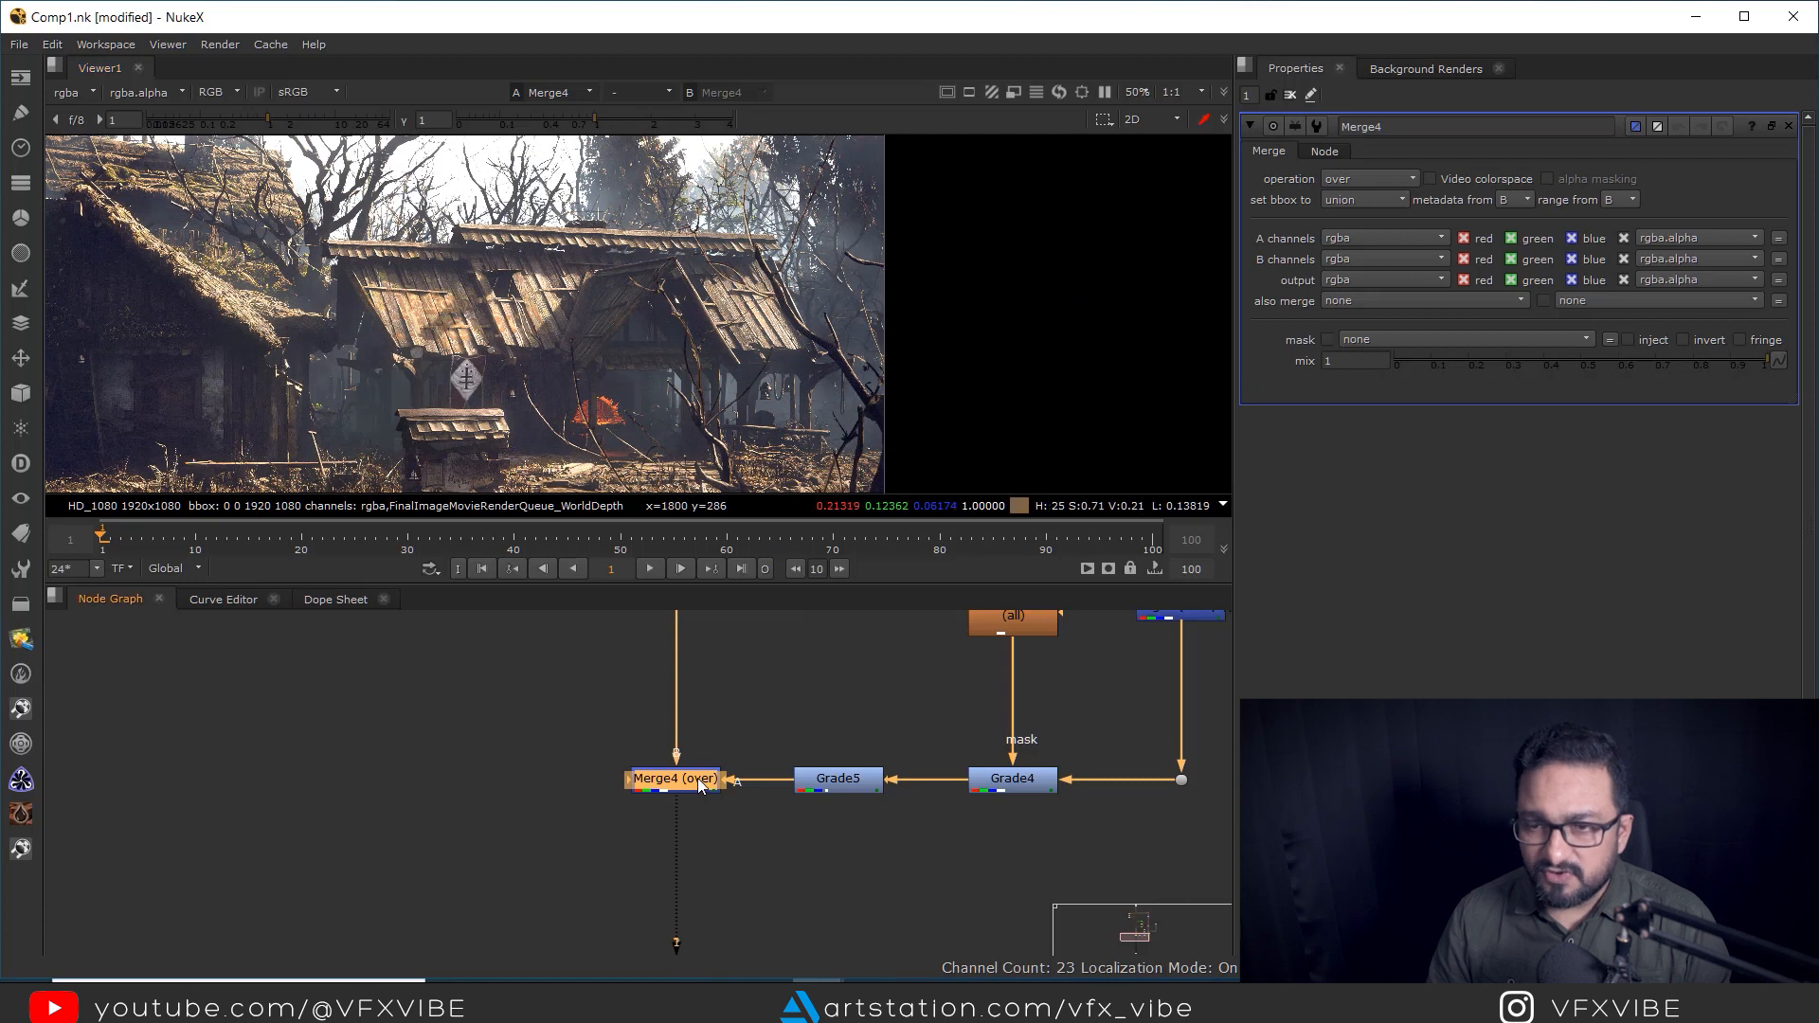
drag(1699, 368, 1564, 377)
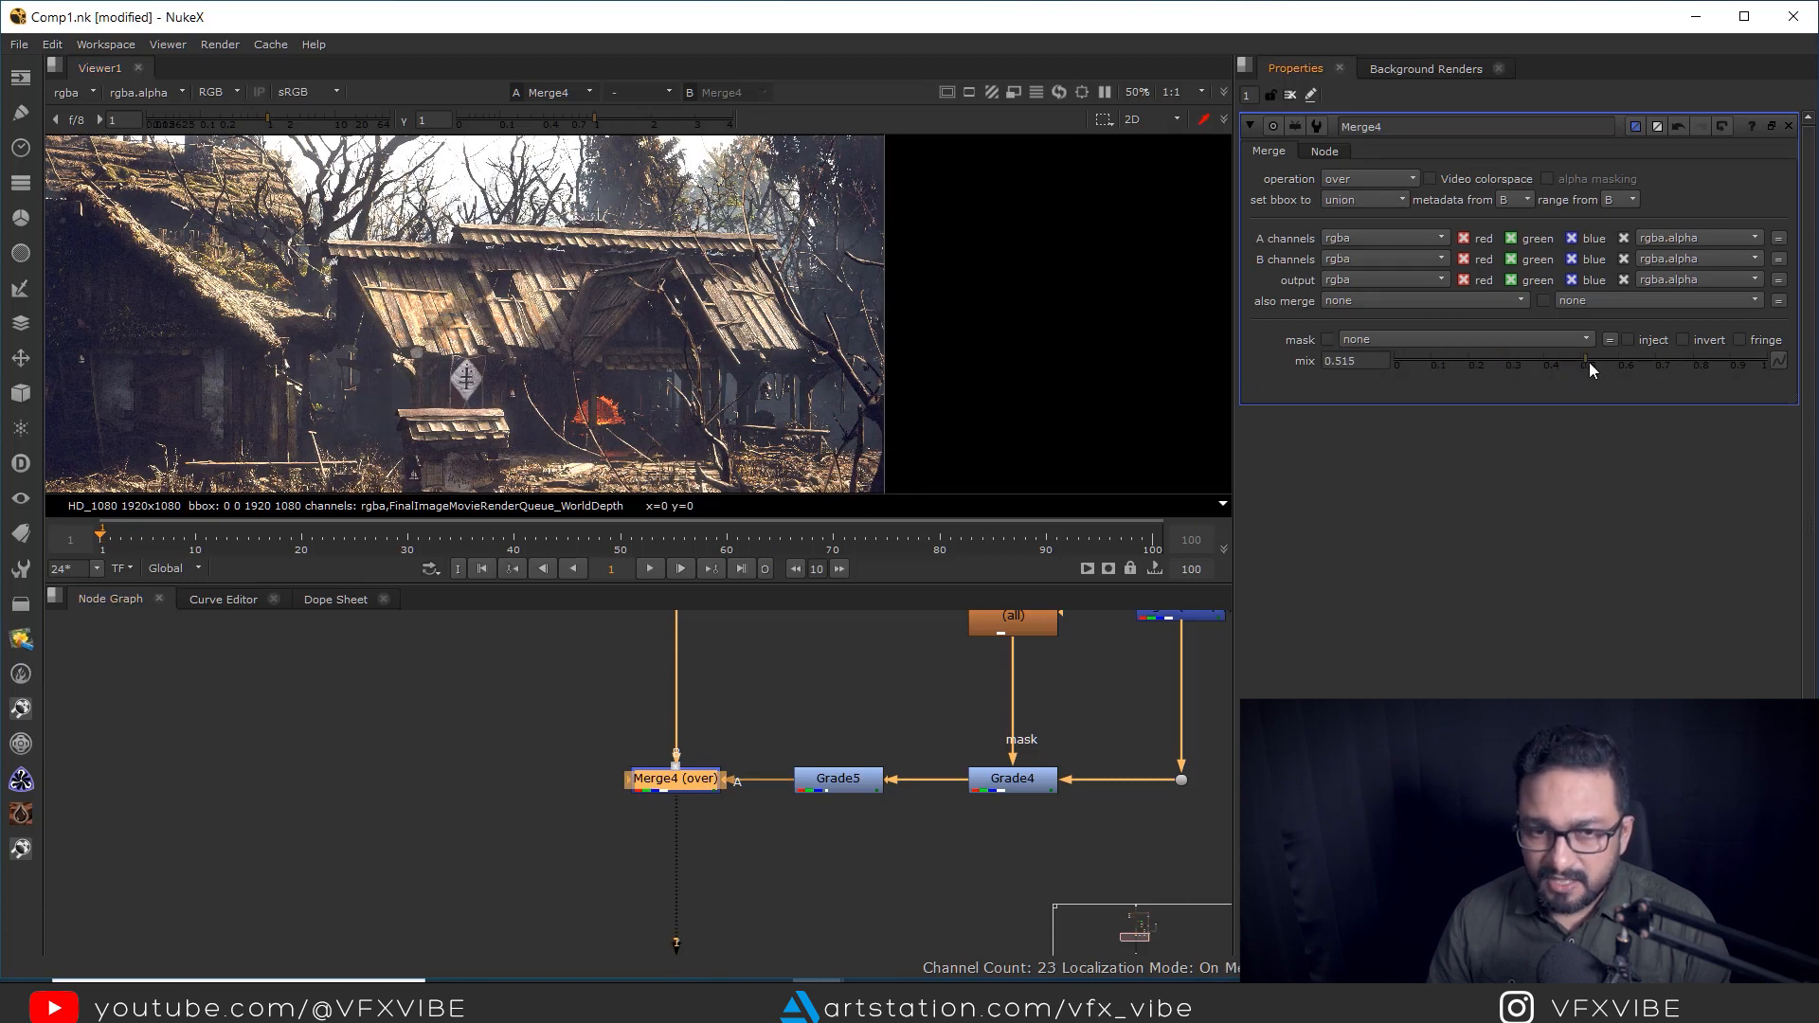
click(1593, 366)
- Add a Roto node beside Roto1 and draw a closed Bezier mask over the sky above the rooftops
middle_drag(905, 620, 895, 766)
scroll(889, 767, down, 4)
scroll(889, 760, up, 2)
click(844, 895)
scroll(806, 811, down, 4)
scroll(600, 798, up, 3)
click(754, 775)
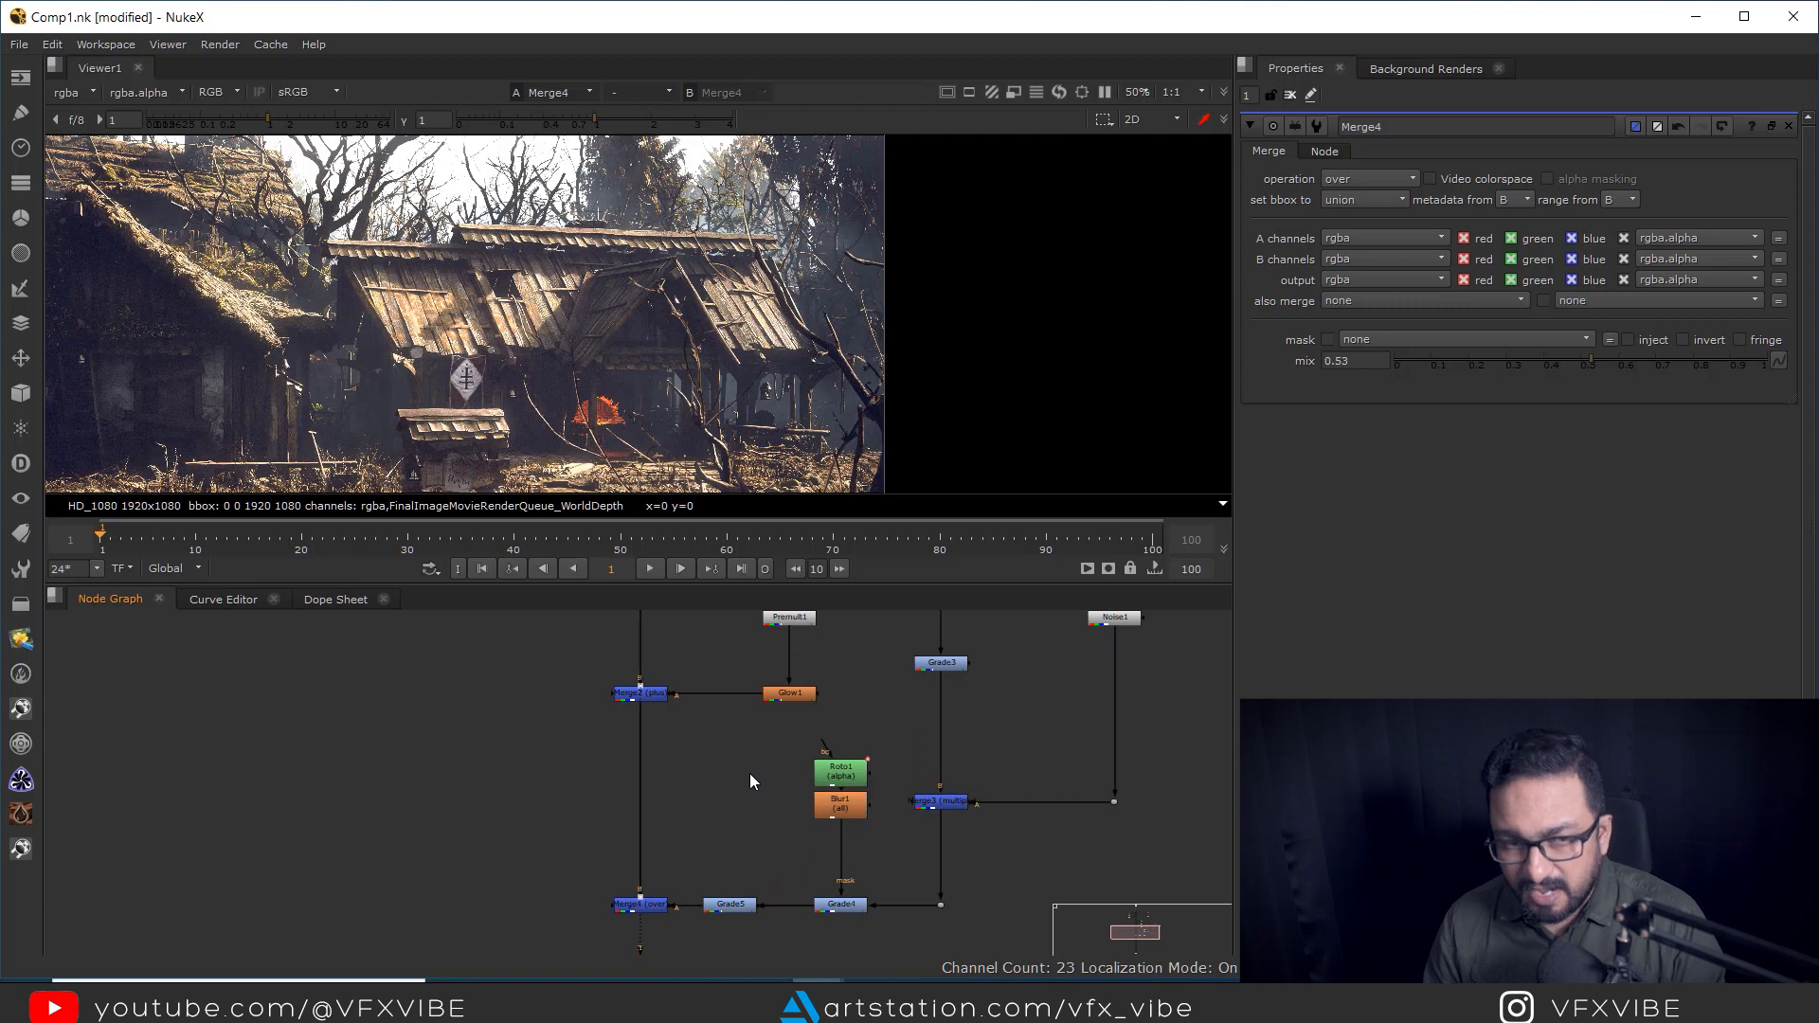
key(o)
scroll(473, 303, down, 2)
scroll(488, 230, up, 4)
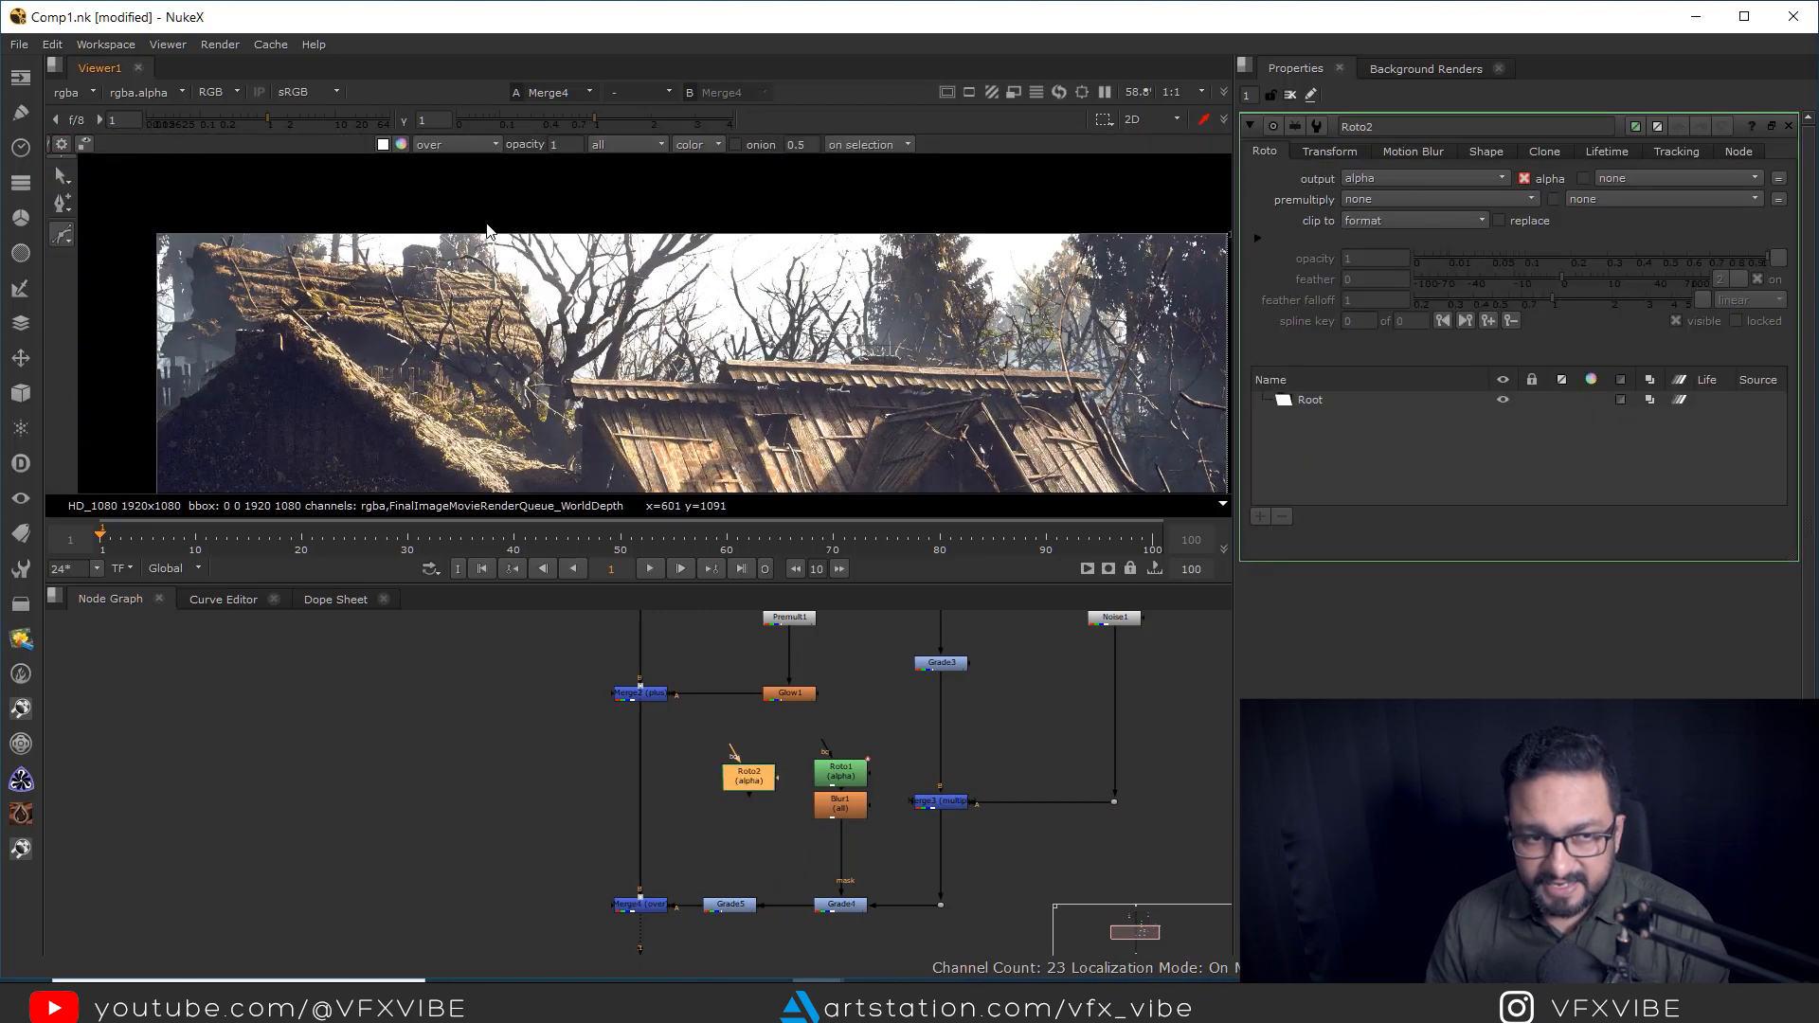
click(398, 219)
click(485, 263)
click(587, 325)
click(483, 215)
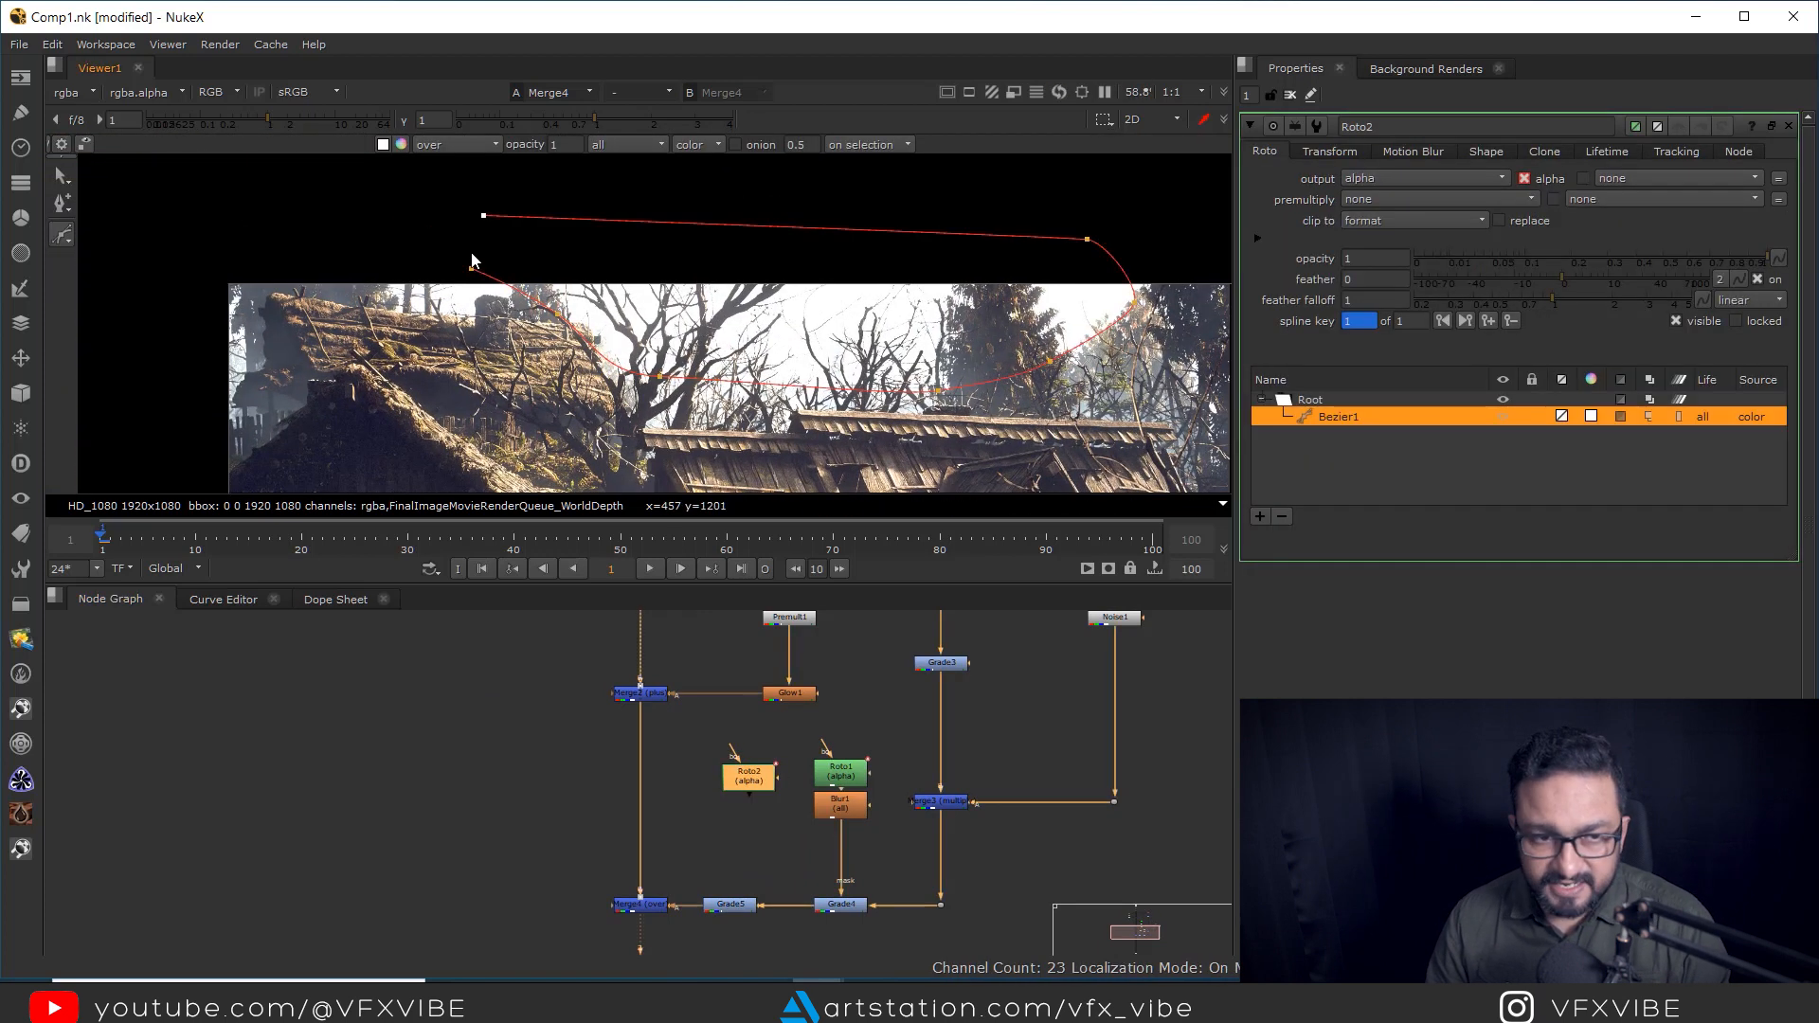
click(472, 269)
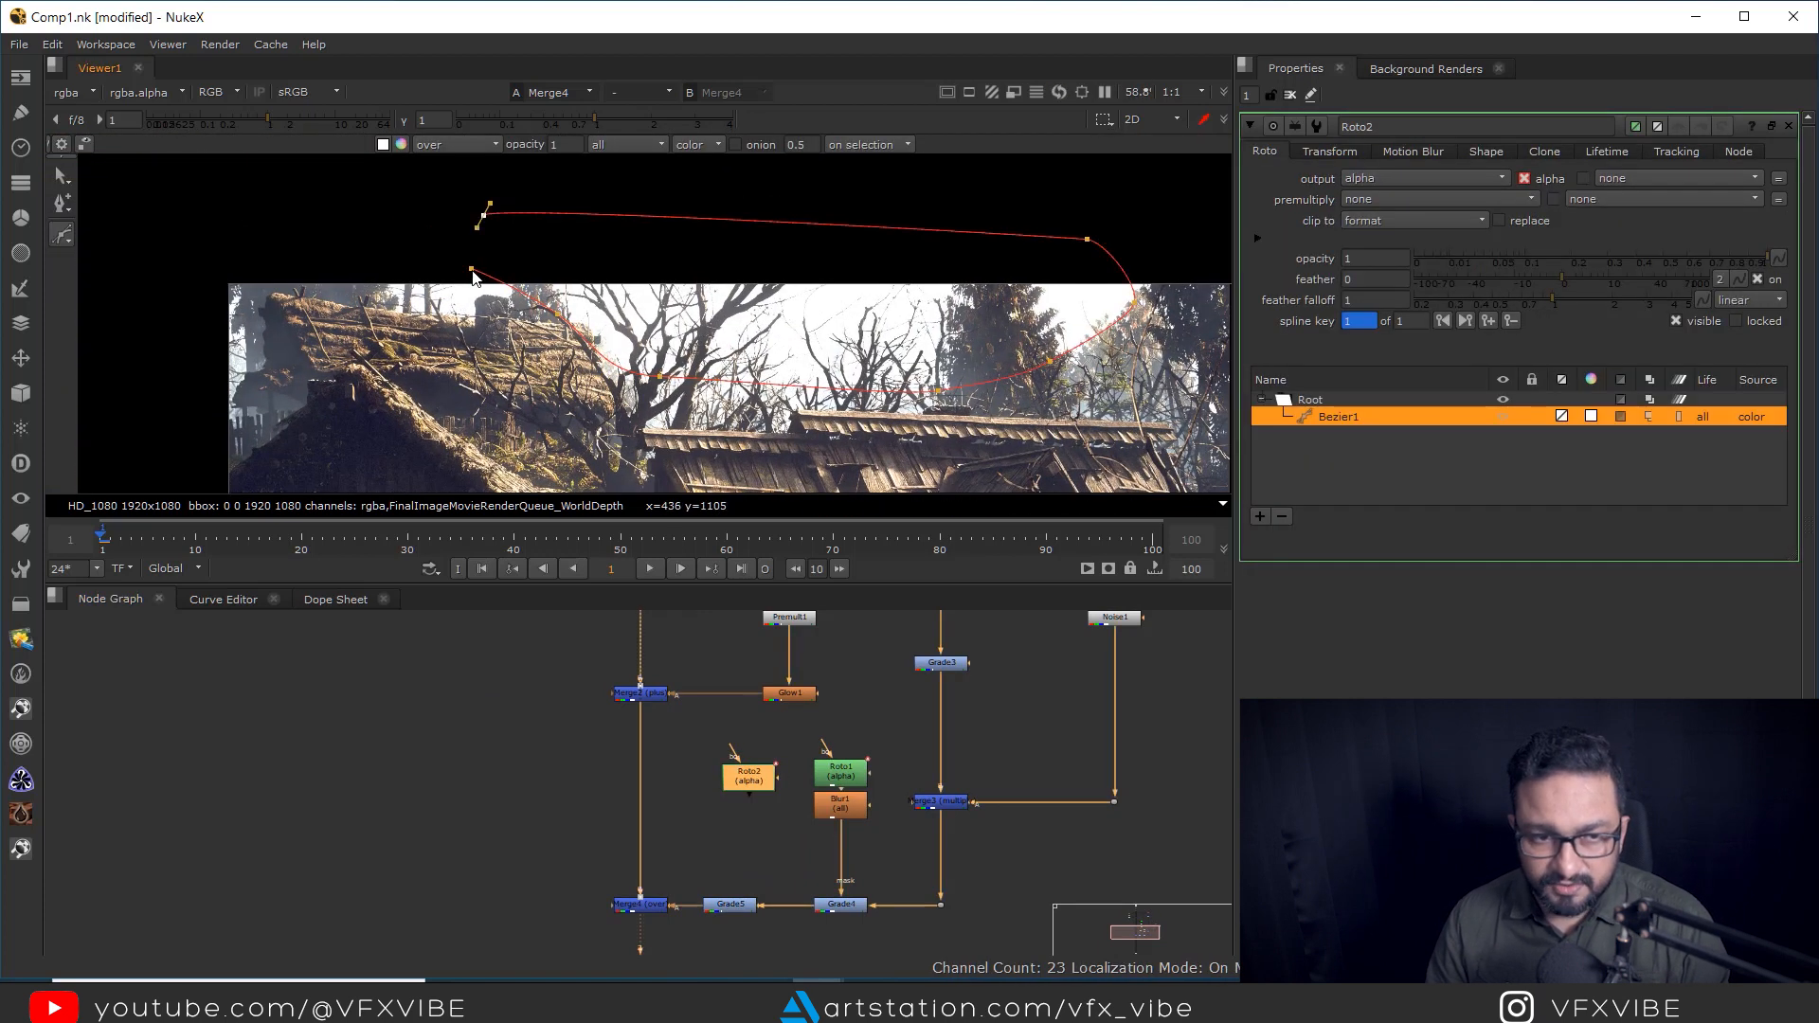
- Insert a Grade node between Grade5 and Merge4 and connect the sky roto Roto2 as its mask
drag(739, 903, 776, 902)
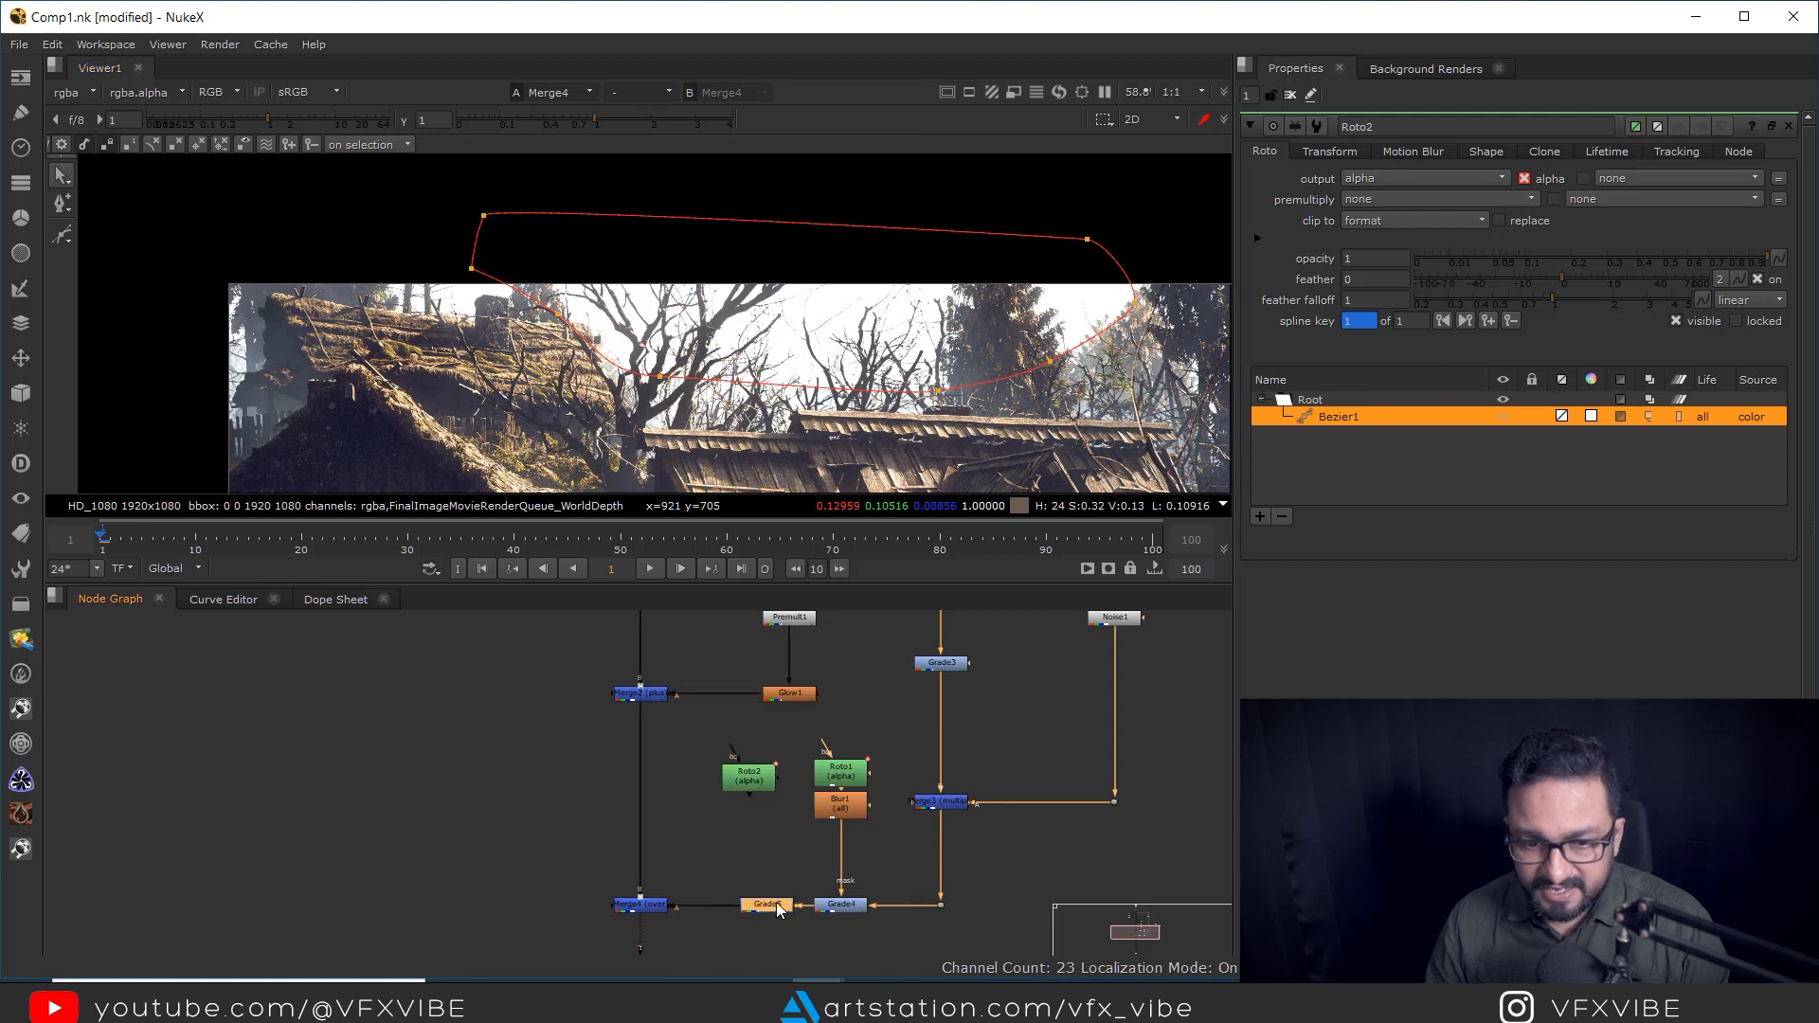
click(714, 851)
key(g)
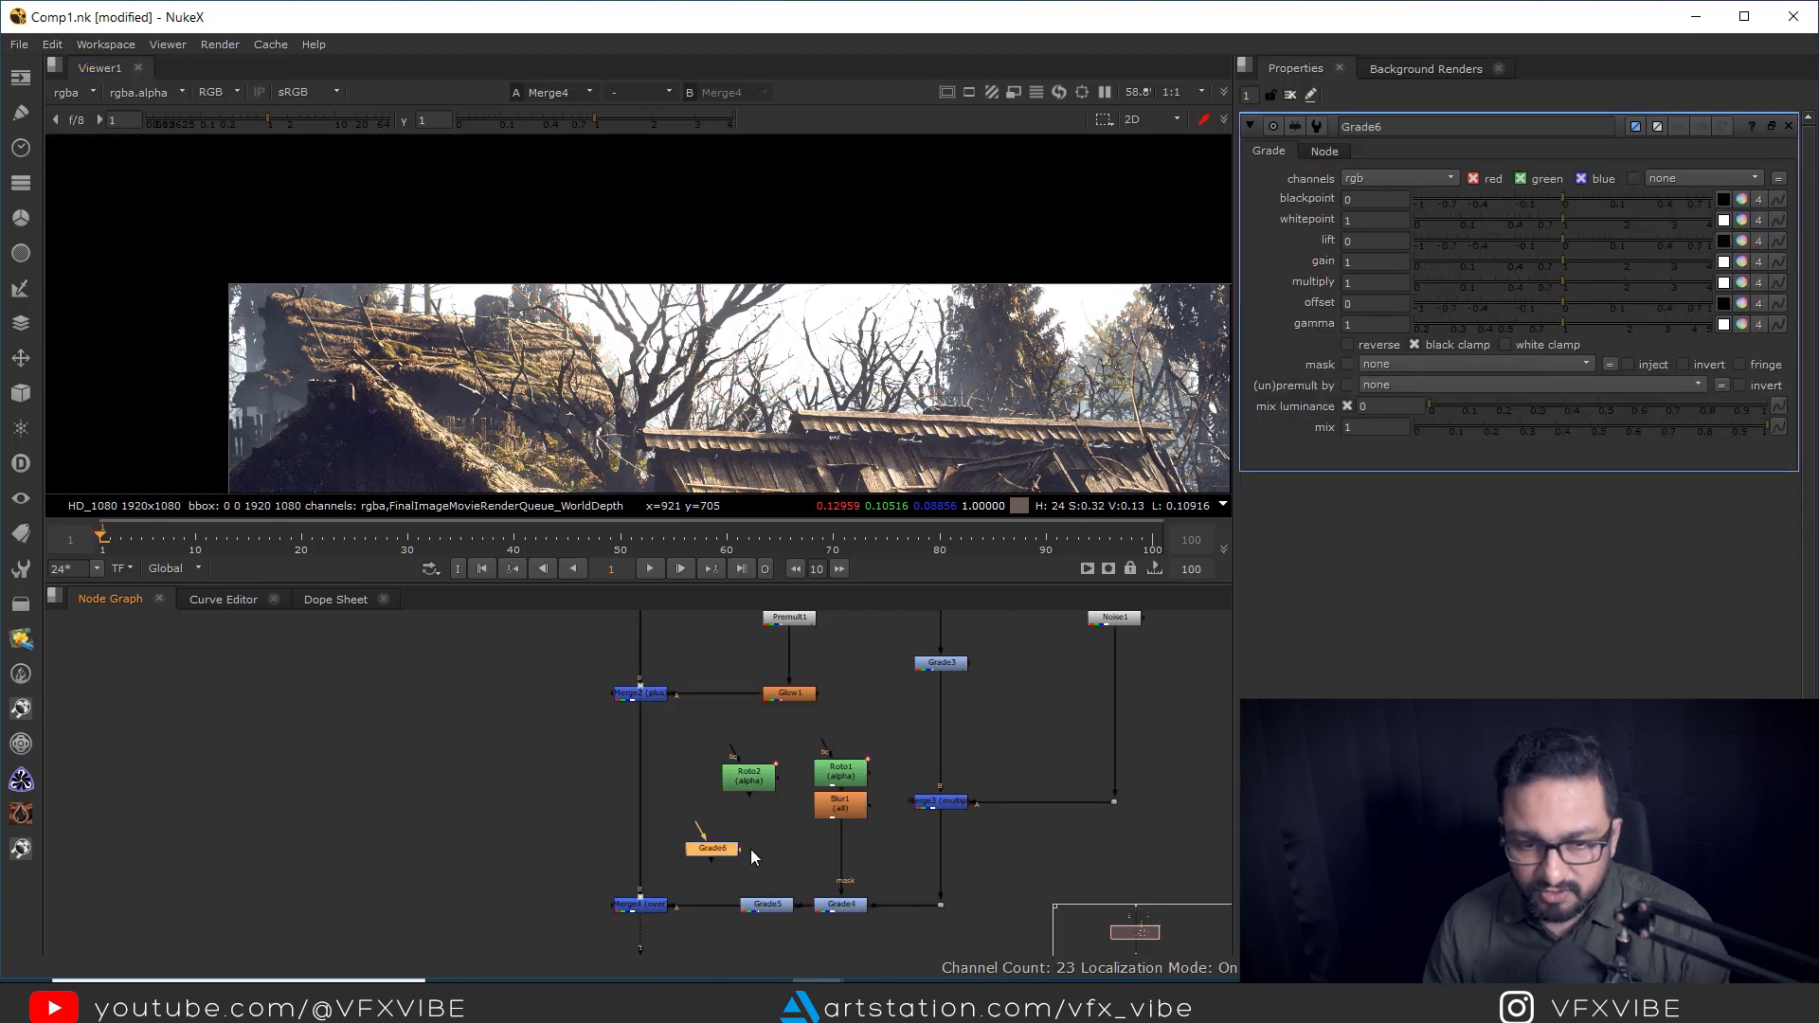
drag(720, 907, 714, 905)
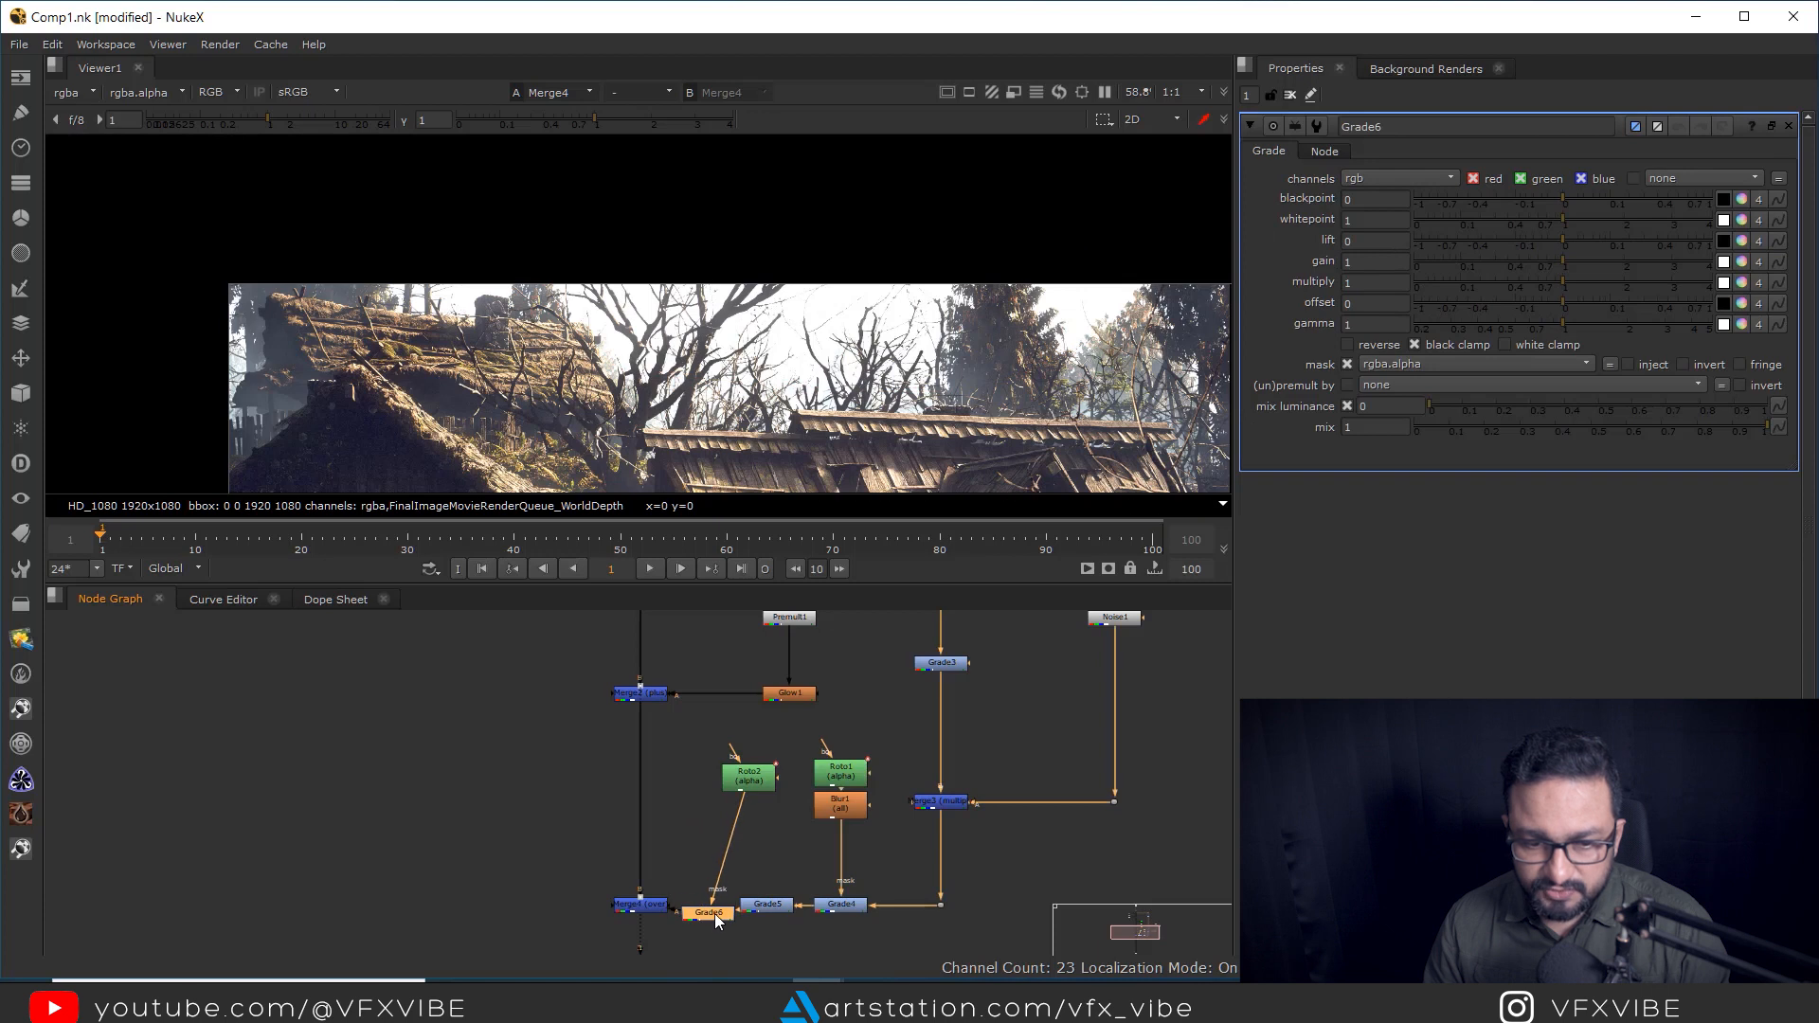
- Set Grade6's channels to rgba, lower its gain to 0, and line it up with Roto2 in the graph
click(1350, 179)
click(1373, 255)
drag(770, 779, 730, 779)
drag(719, 912, 726, 909)
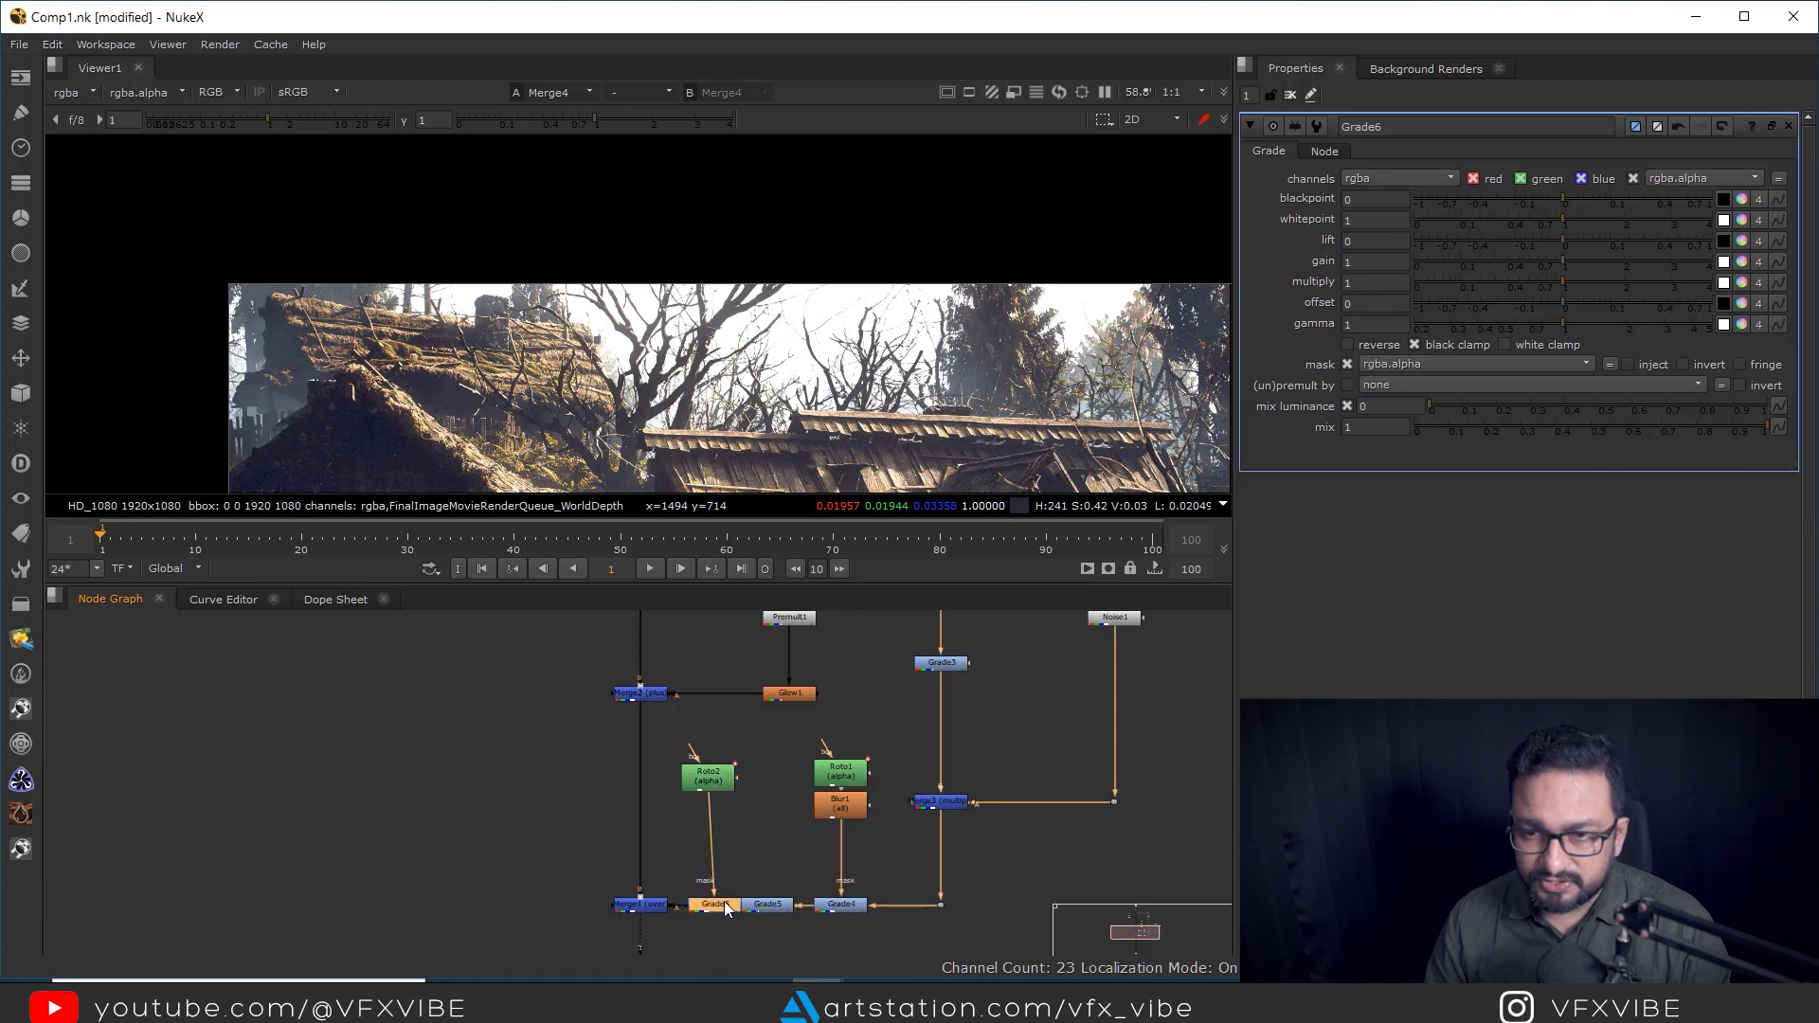
drag(1562, 270, 1349, 280)
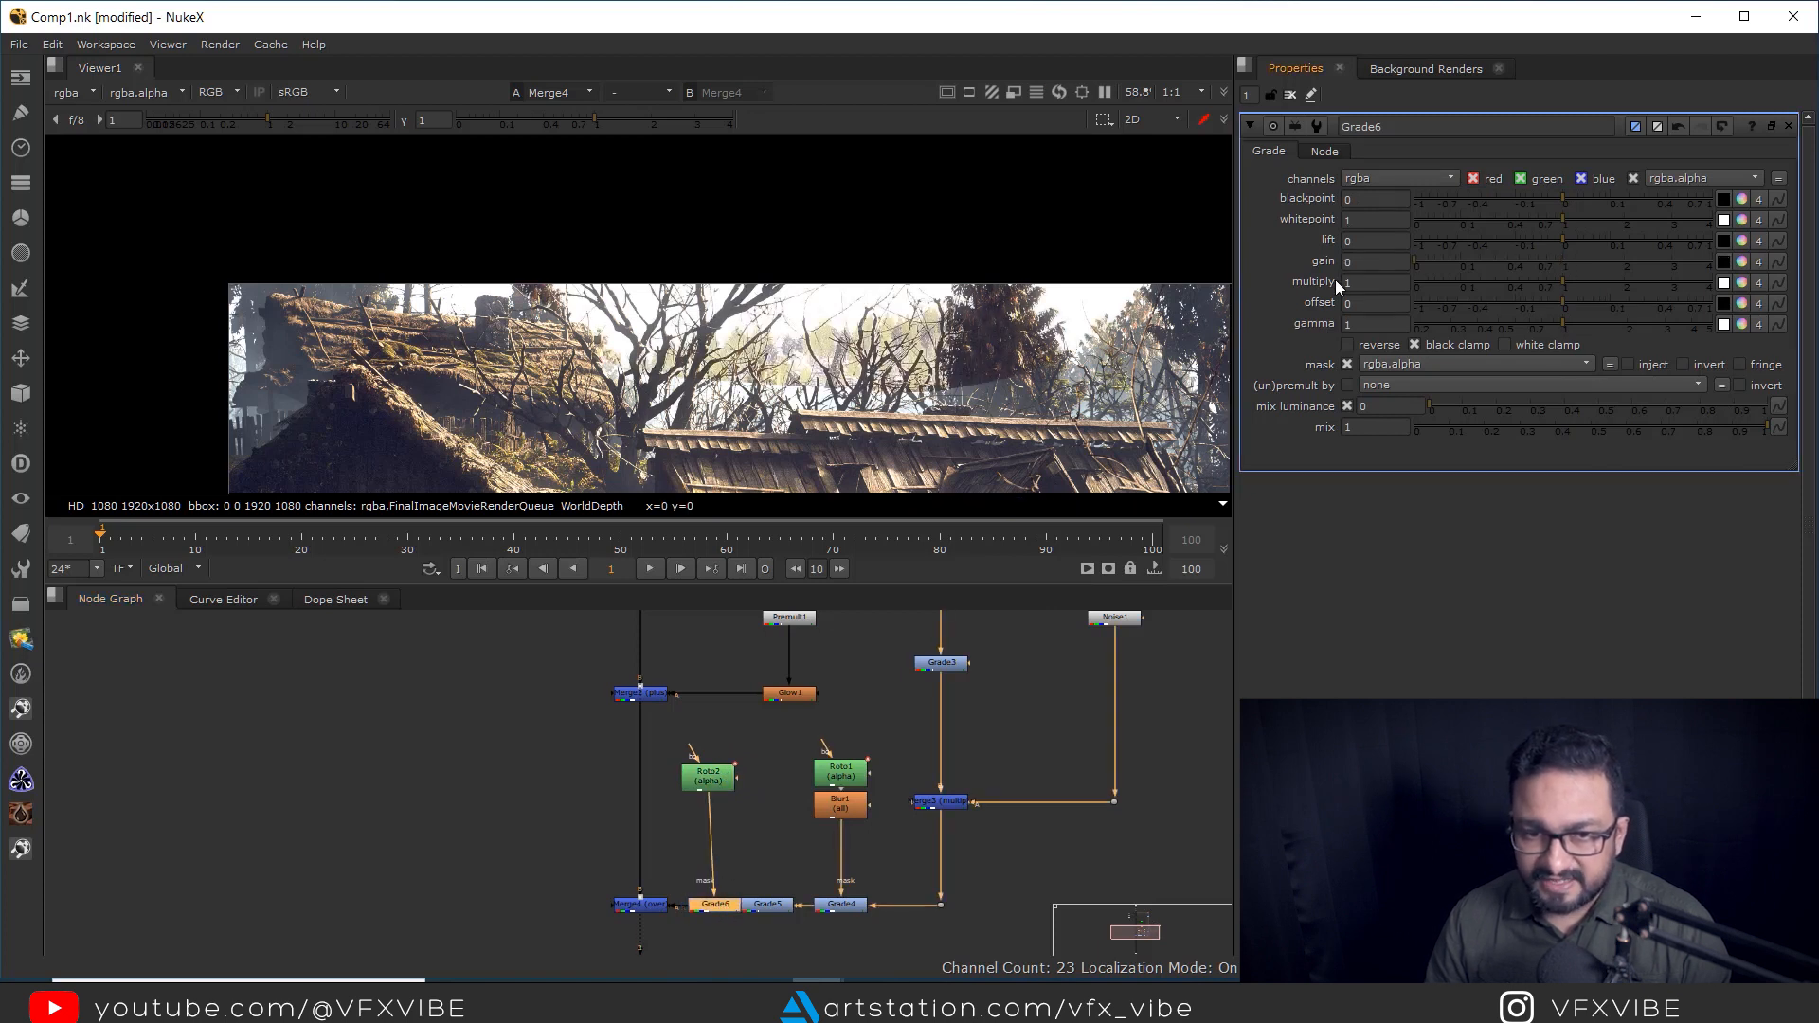
- Add a Blur node after Roto2 and set its size to 76.5 to soften the sky mask
drag(724, 780, 730, 780)
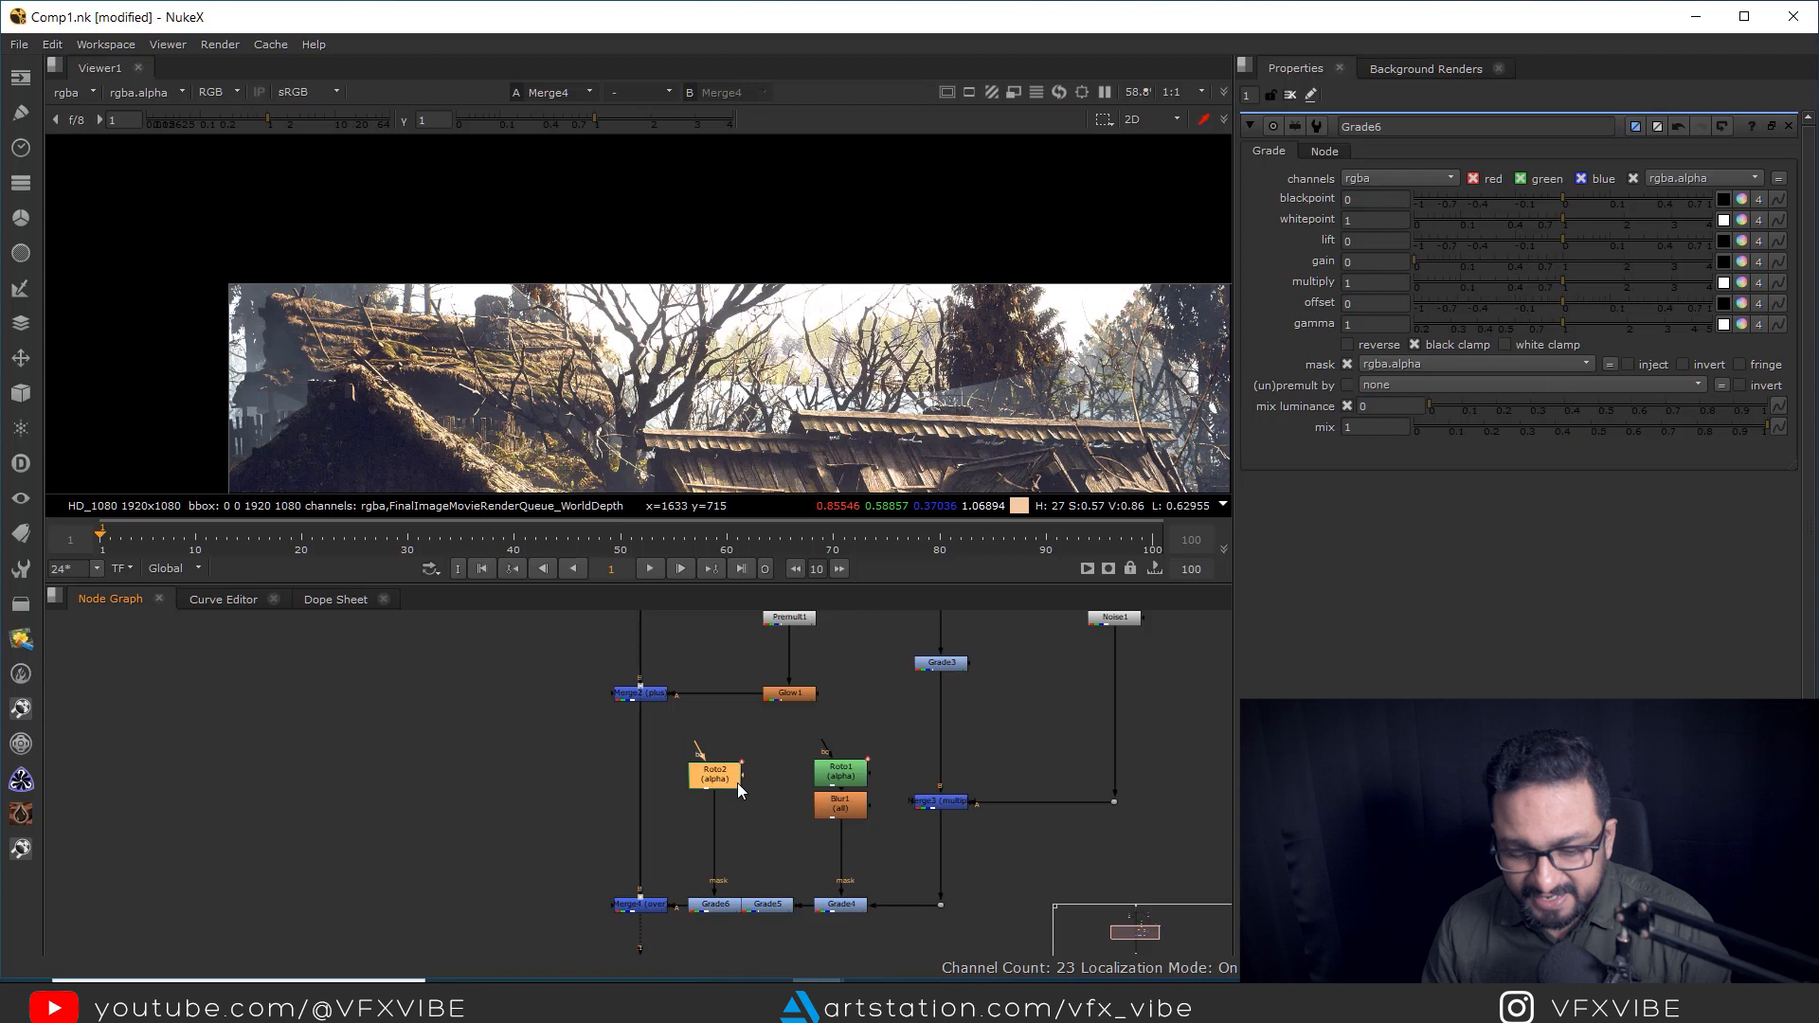
key(b)
drag(1381, 199, 1715, 227)
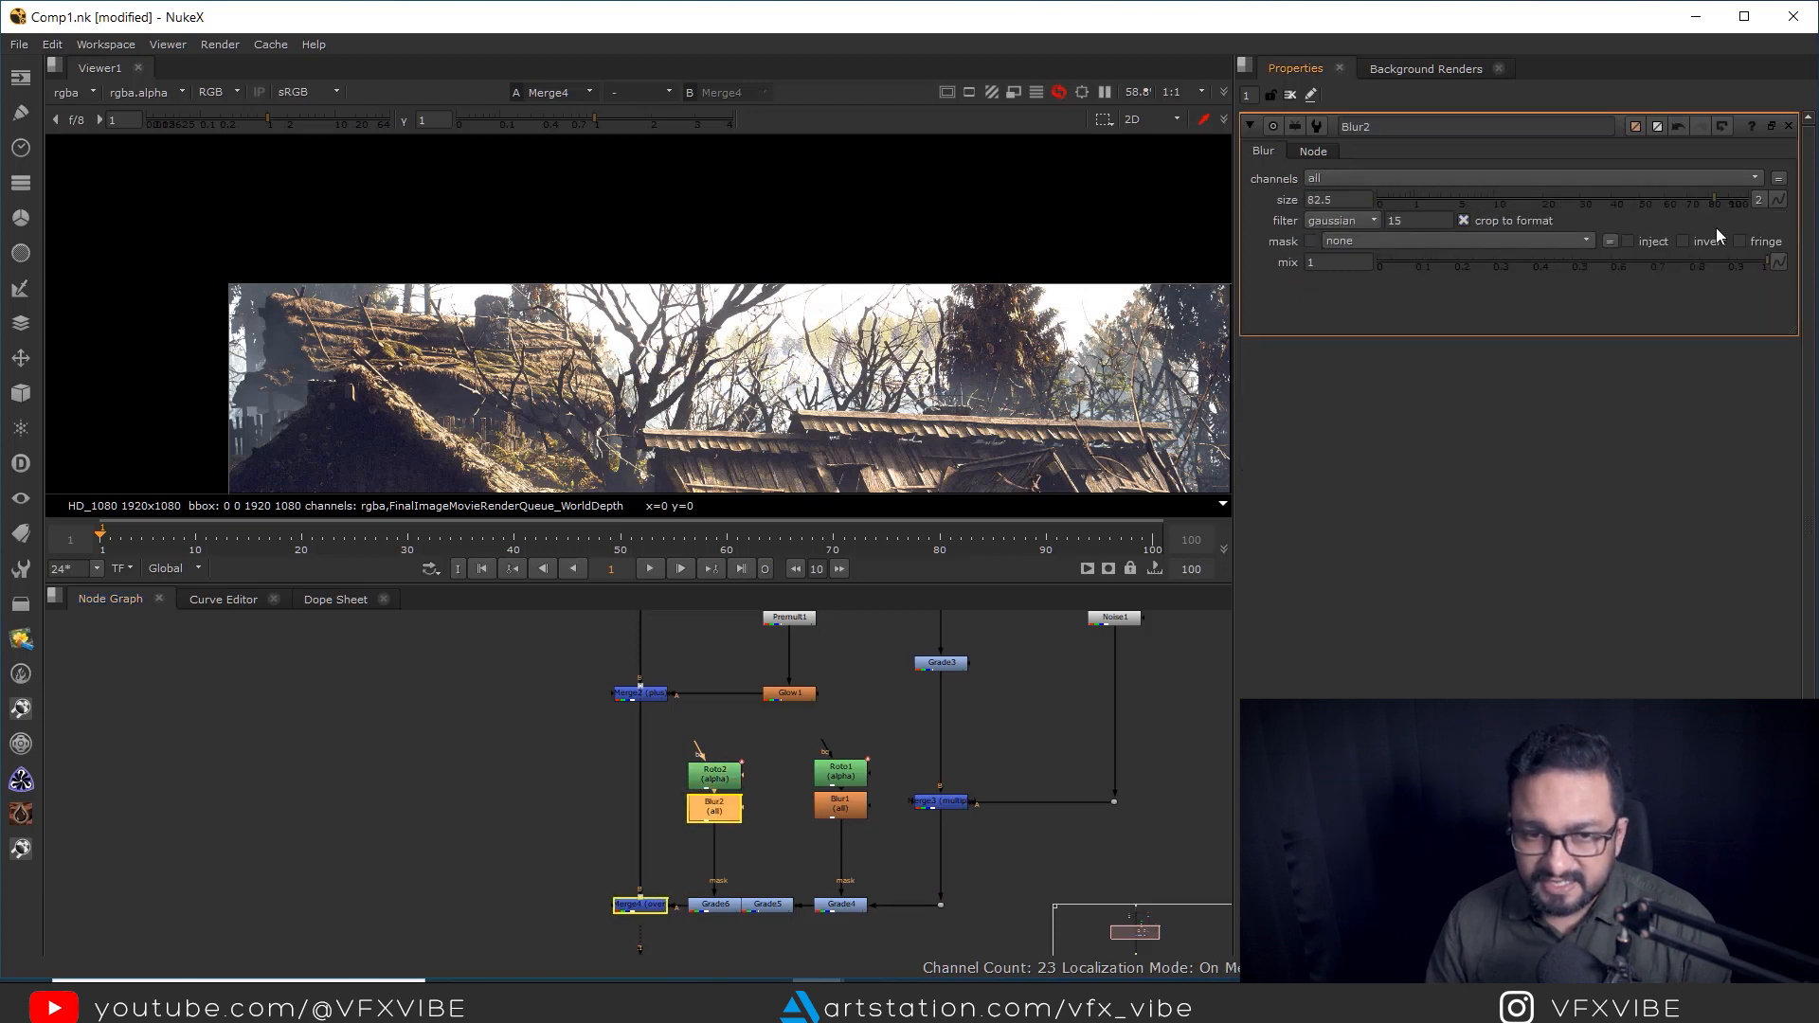
- Reshape Roto2's lower edge down toward the roofline and close the open node properties
double_click(711, 777)
click(682, 384)
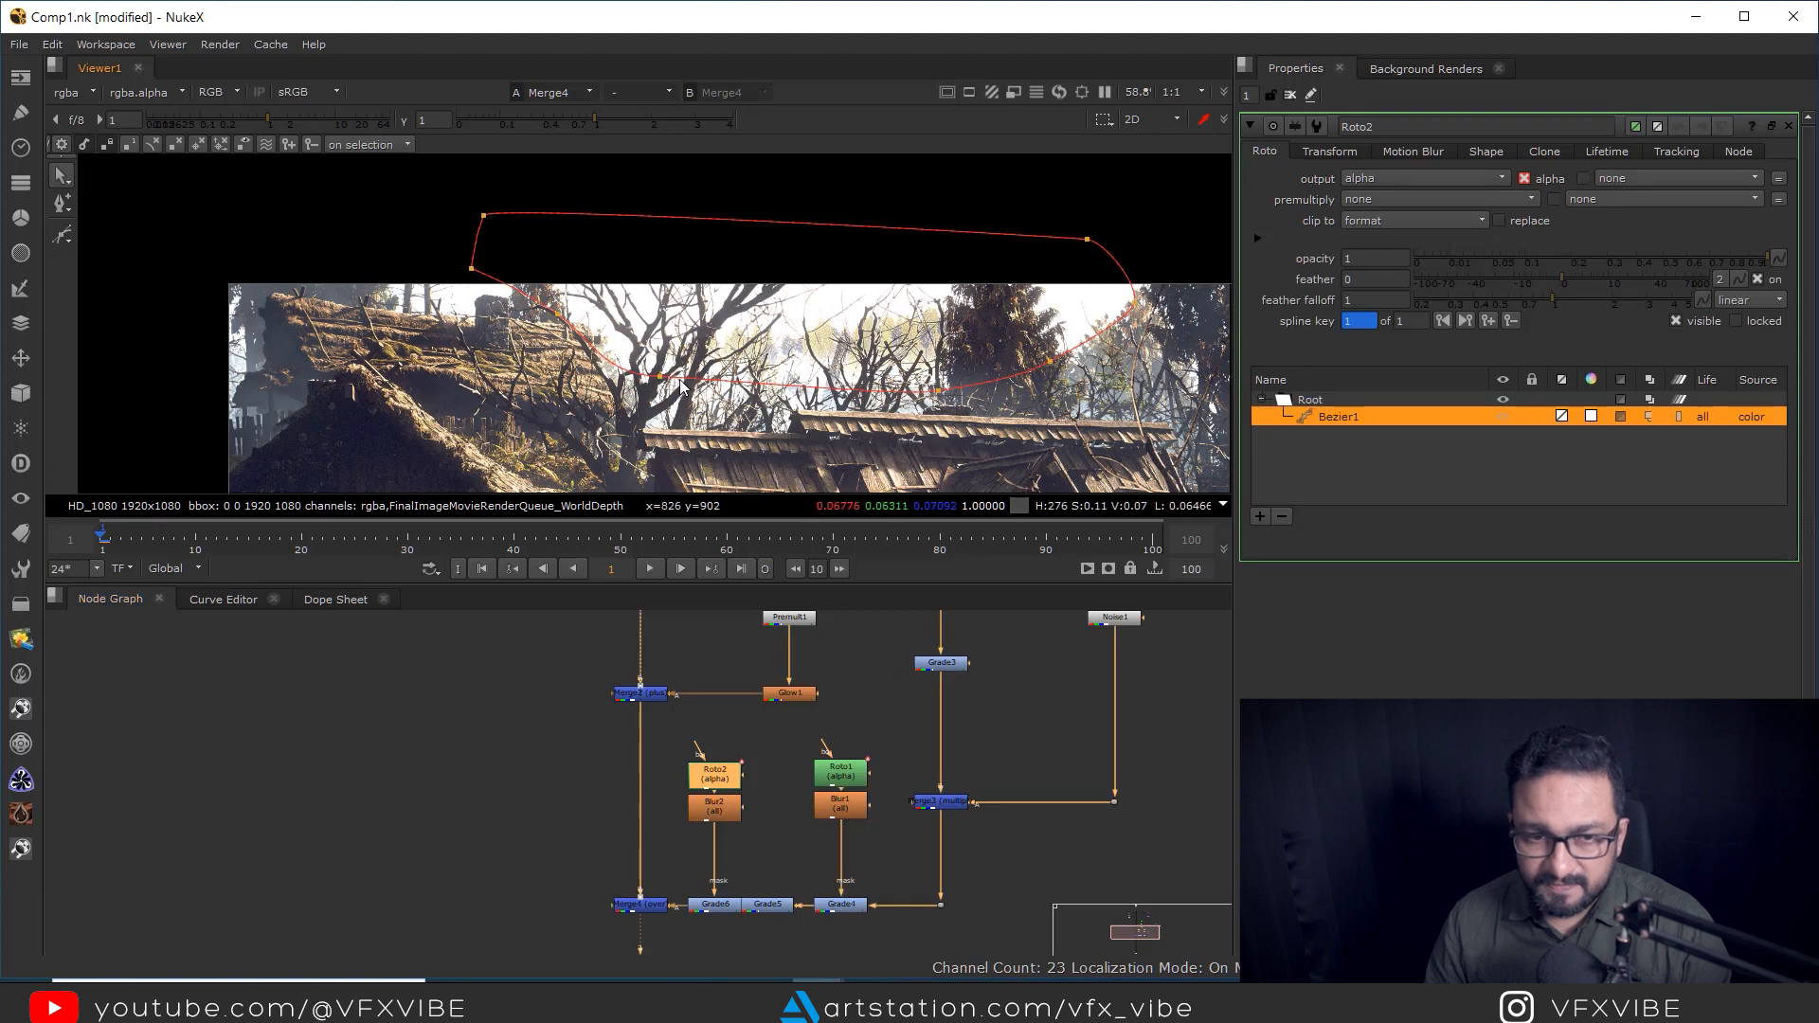
drag(651, 423, 649, 419)
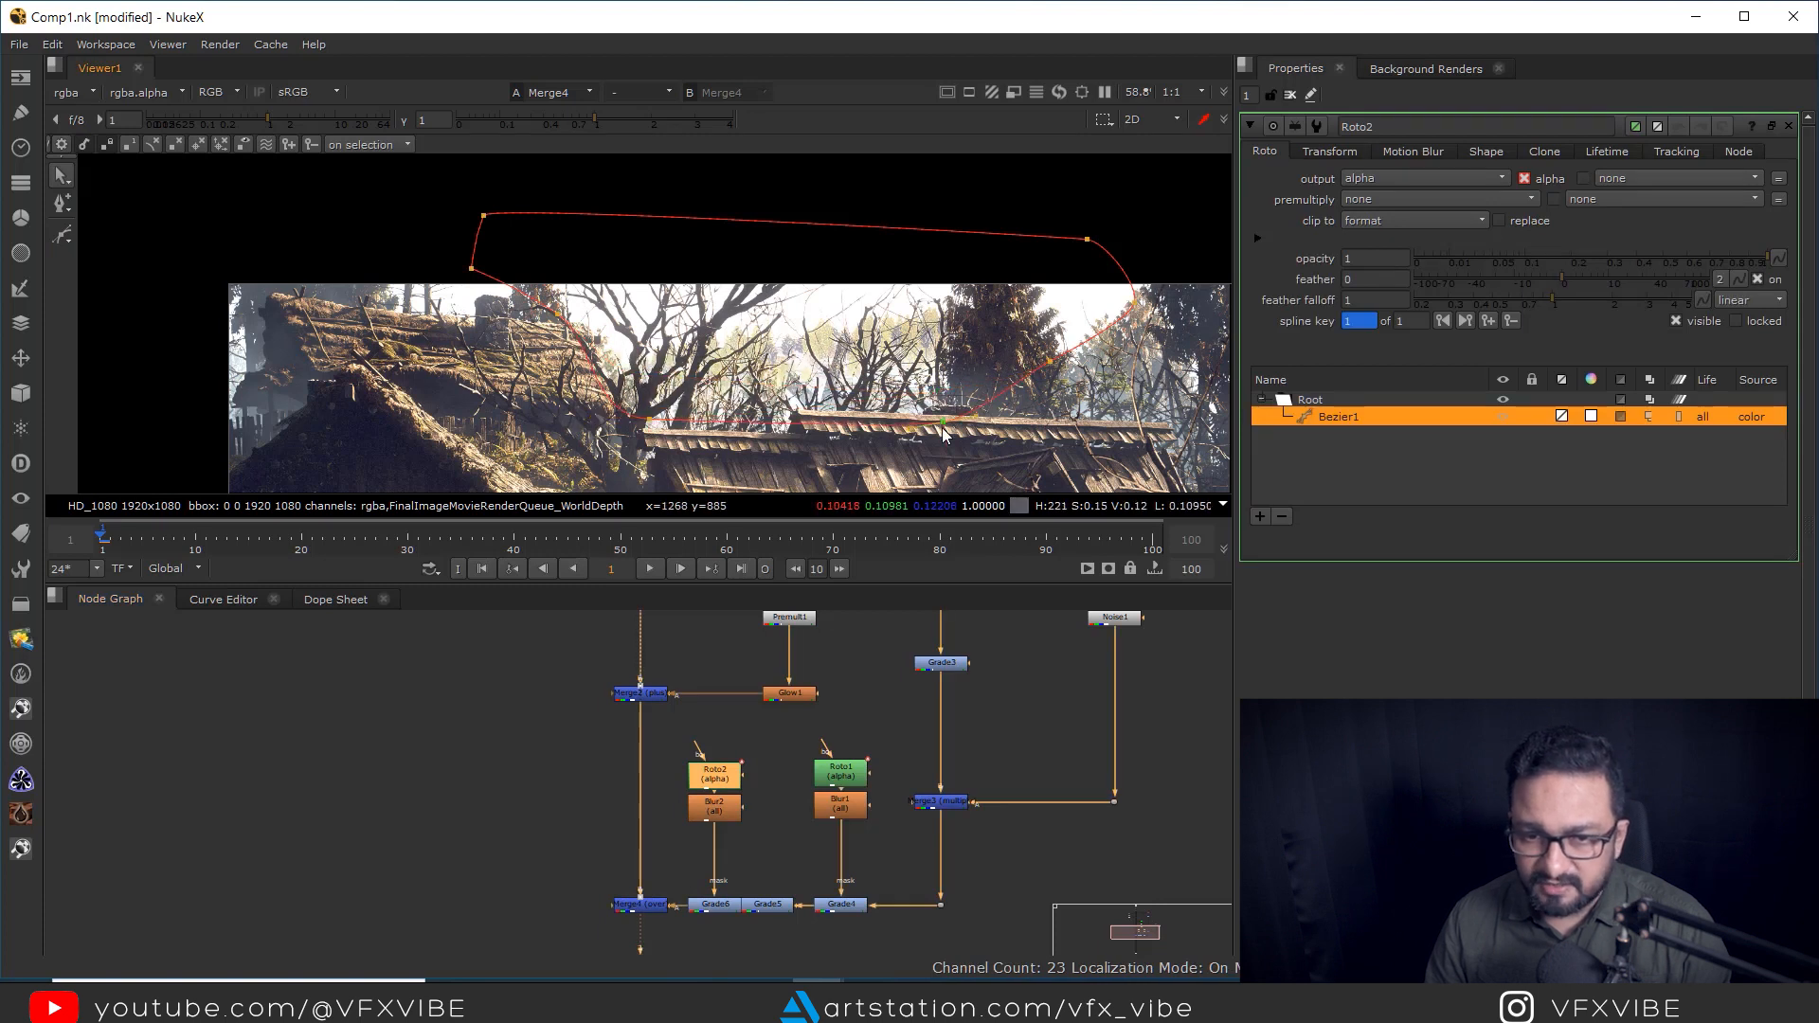
key(ctrl+shift+a)
- View the original Read1 render in the enlarged viewer and switch repeatedly between it and the Merge4 composite
middle_drag(568, 858, 688, 733)
click(703, 792)
middle_drag(851, 730, 847, 947)
middle_drag(847, 775, 847, 948)
click(775, 787)
key(1)
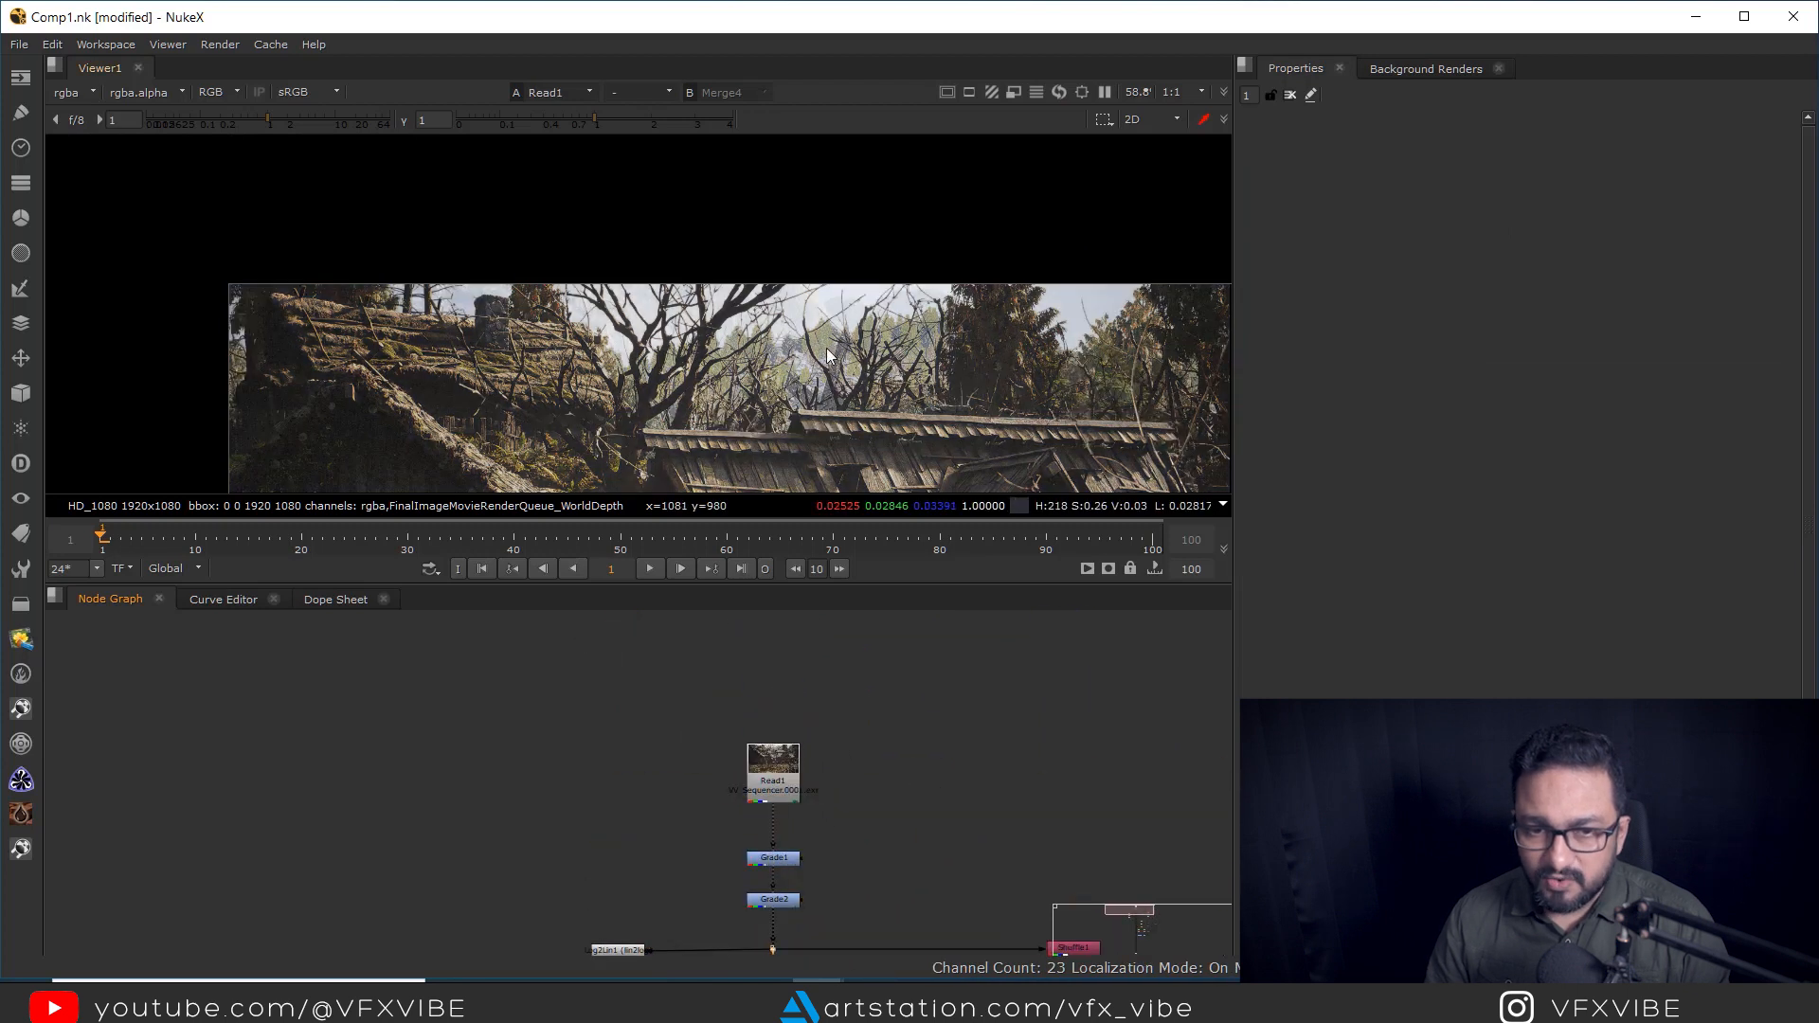
key(space)
key(2)
key(1)
key(2)
key(1)
key(2)
key(1)
key(2)
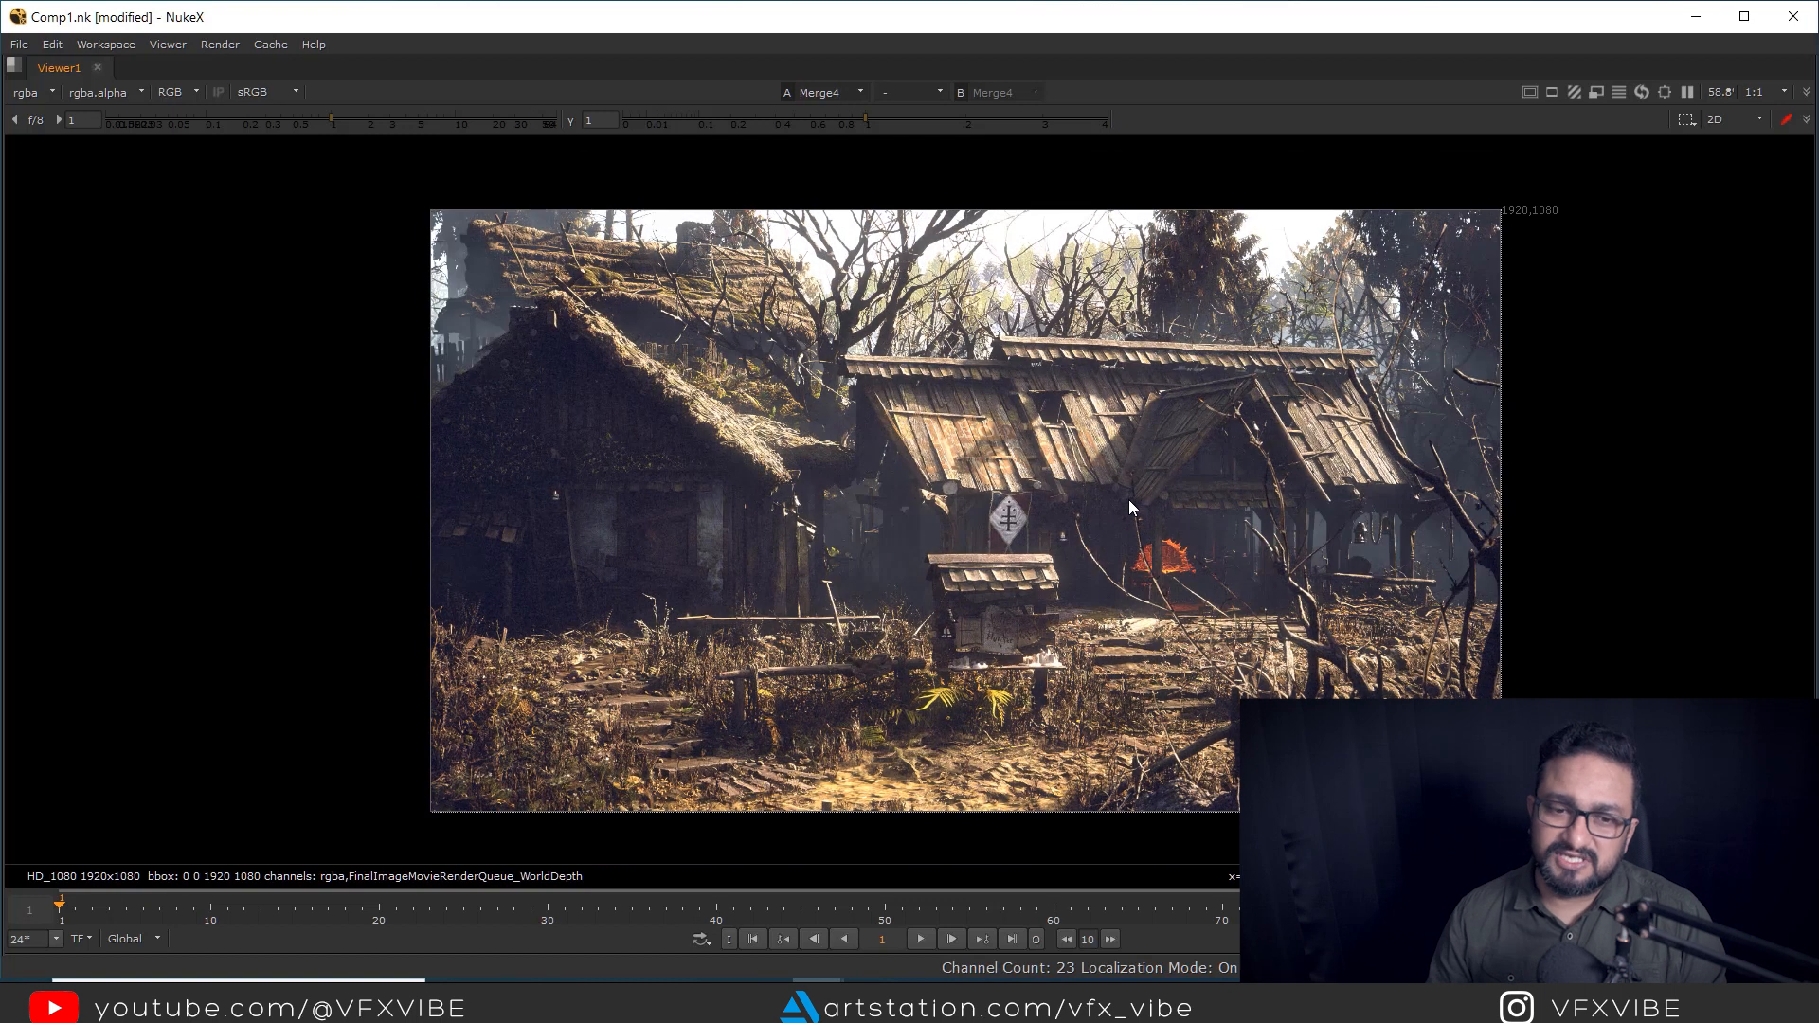
key(space)
- Examine the ground in the foreground of the Merge4 composite
middle_drag(883, 866, 863, 398)
middle_drag(562, 468, 682, 429)
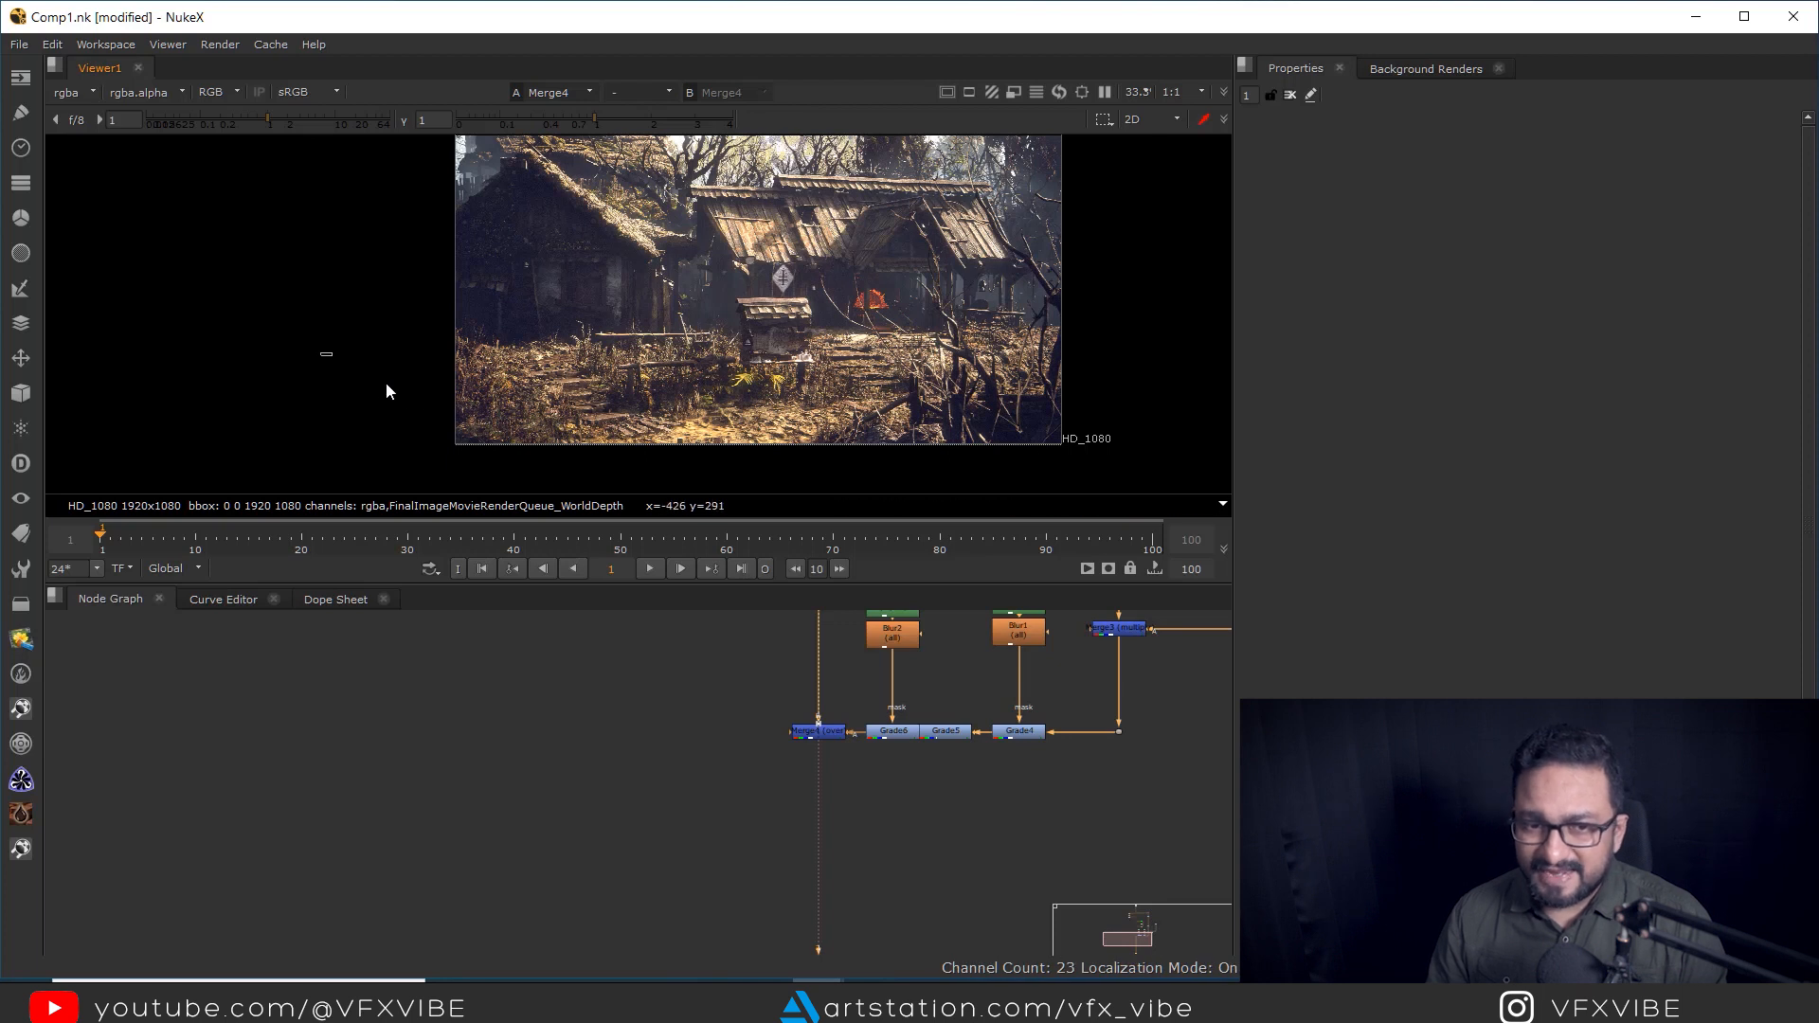
drag(1010, 492, 1183, 485)
drag(359, 377, 1256, 489)
scroll(601, 424, up, 6)
drag(642, 402, 934, 501)
scroll(872, 398, down, 5)
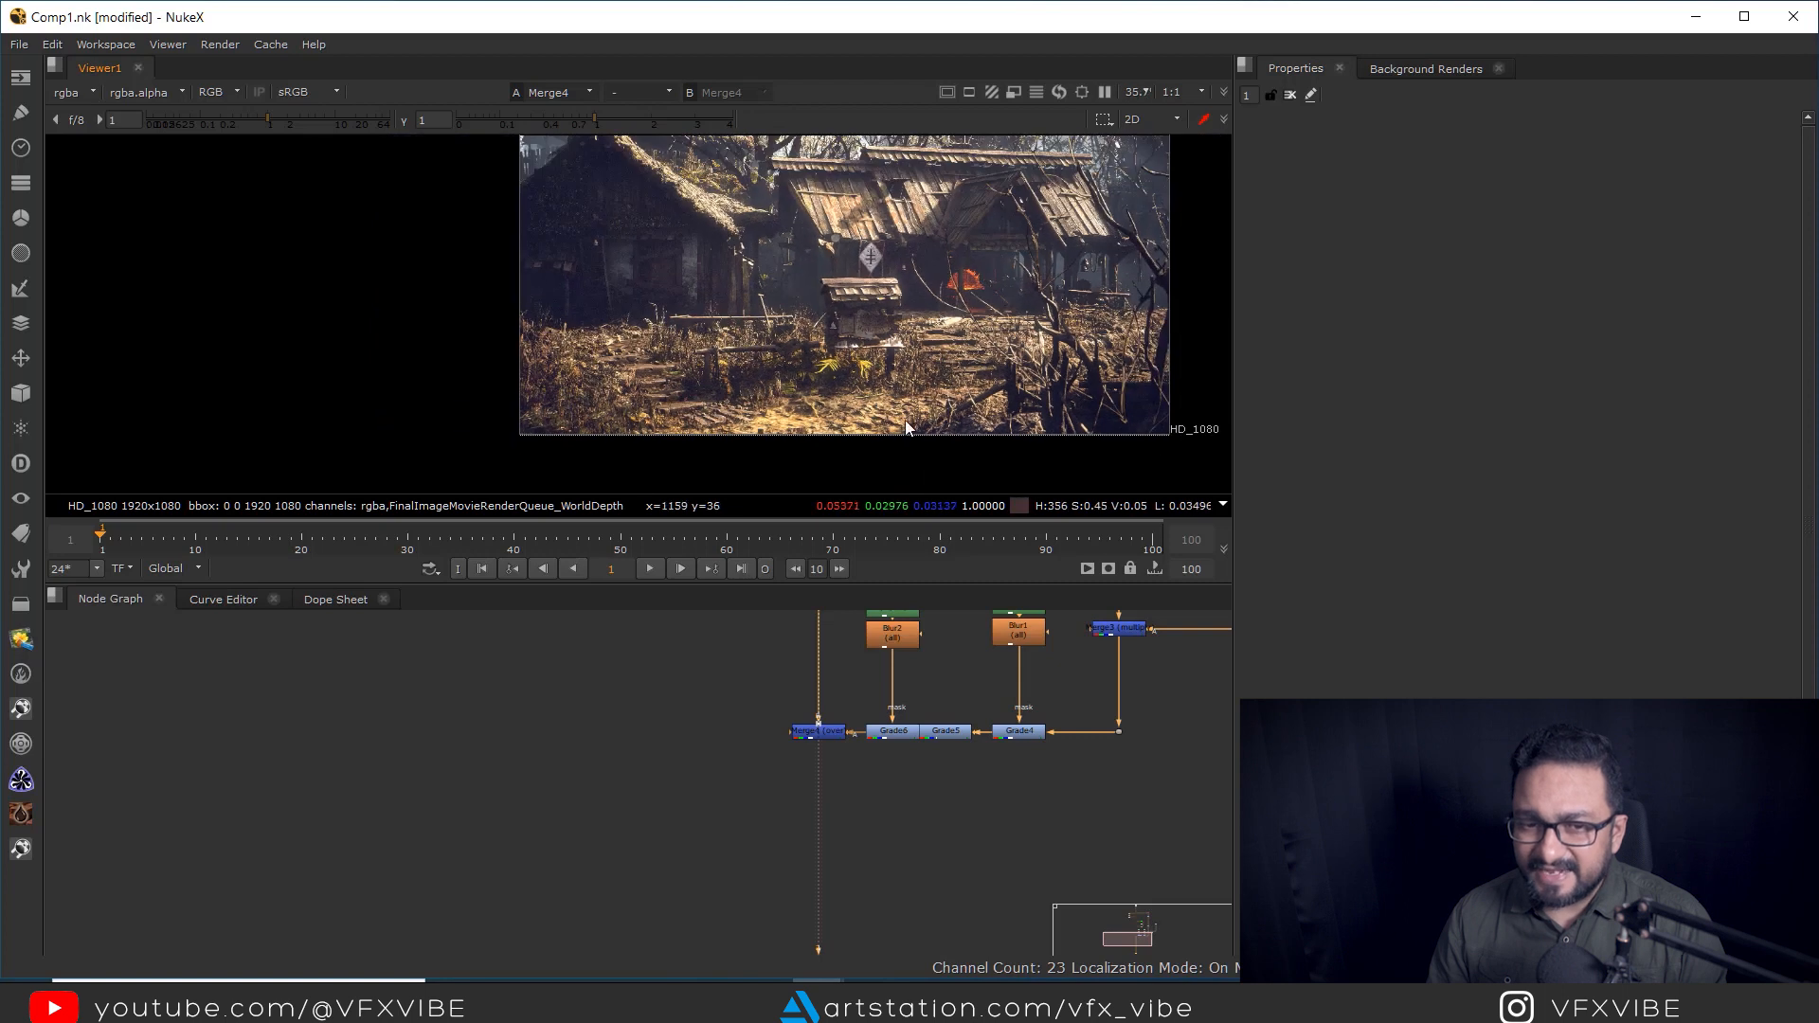
middle_drag(891, 327, 816, 377)
drag(606, 252, 1023, 351)
drag(496, 254, 1008, 347)
- Add a Roto node below Merge4 and draw a four-point mask across the foreground ground, extending beyond the frame's lower edge
key(o)
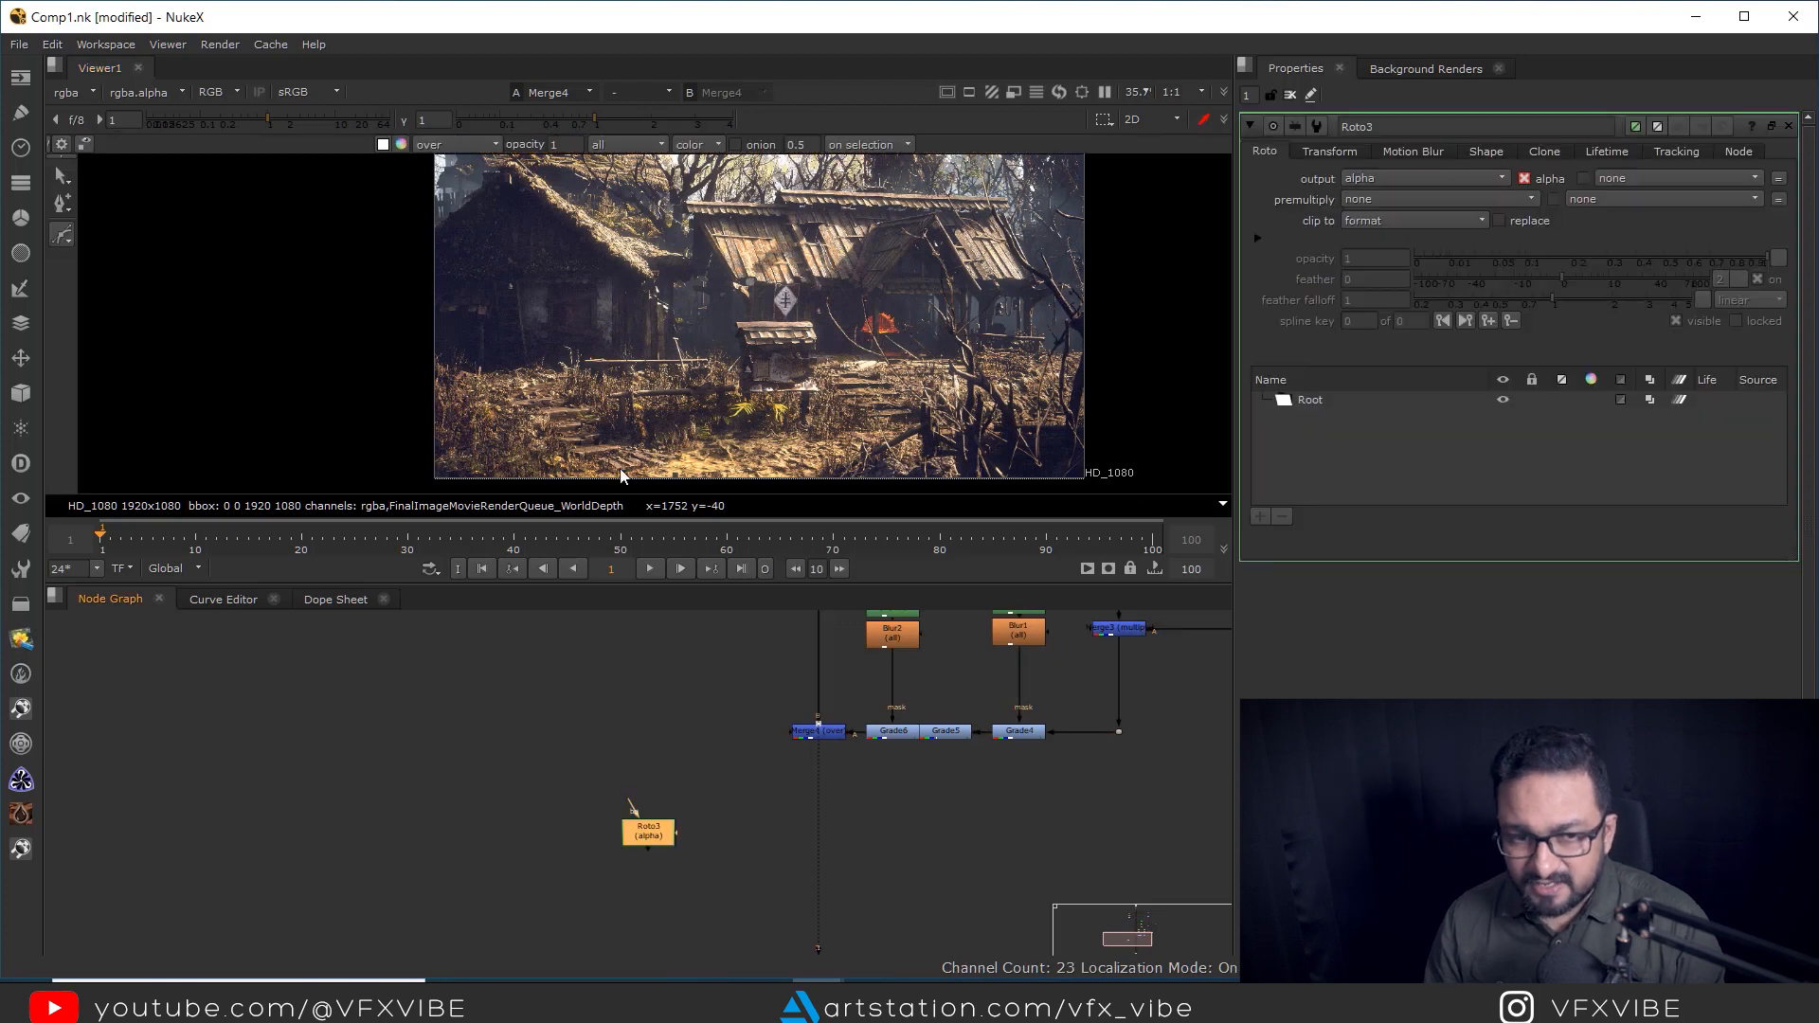
middle_drag(385, 440, 430, 390)
click(428, 380)
click(1174, 385)
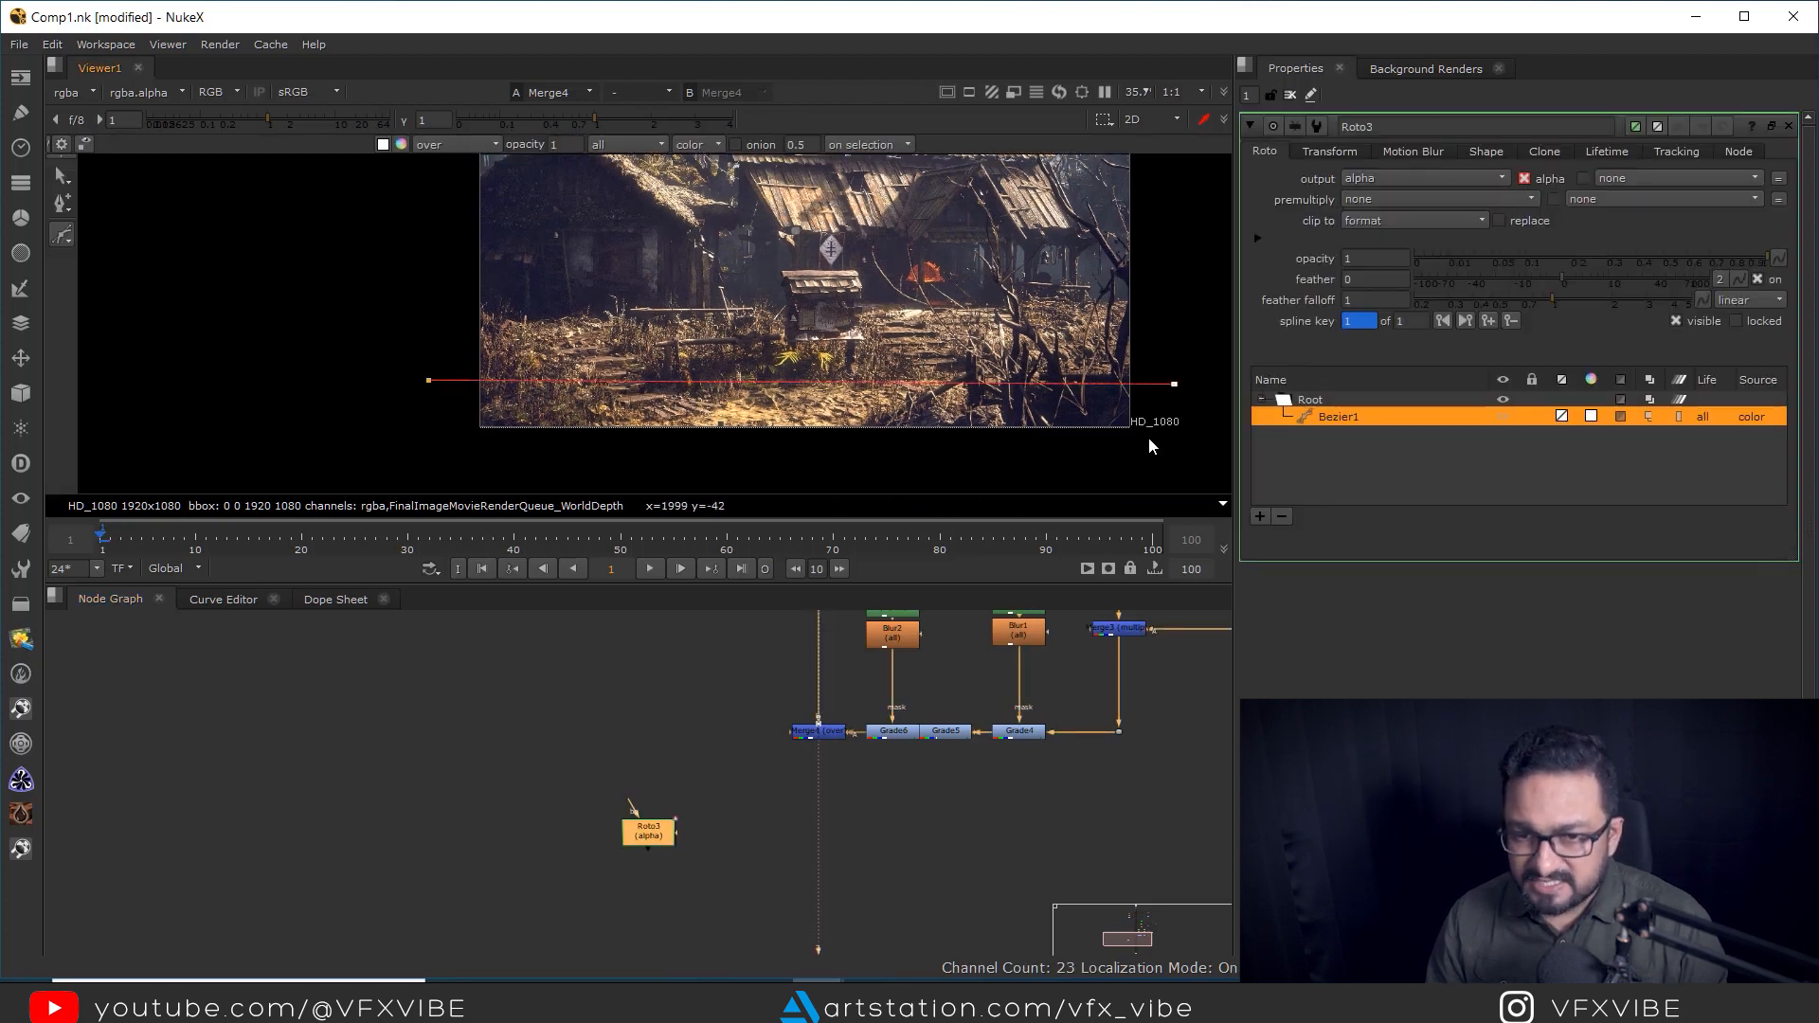
middle_drag(1149, 435, 1137, 387)
click(1125, 462)
click(409, 438)
click(417, 334)
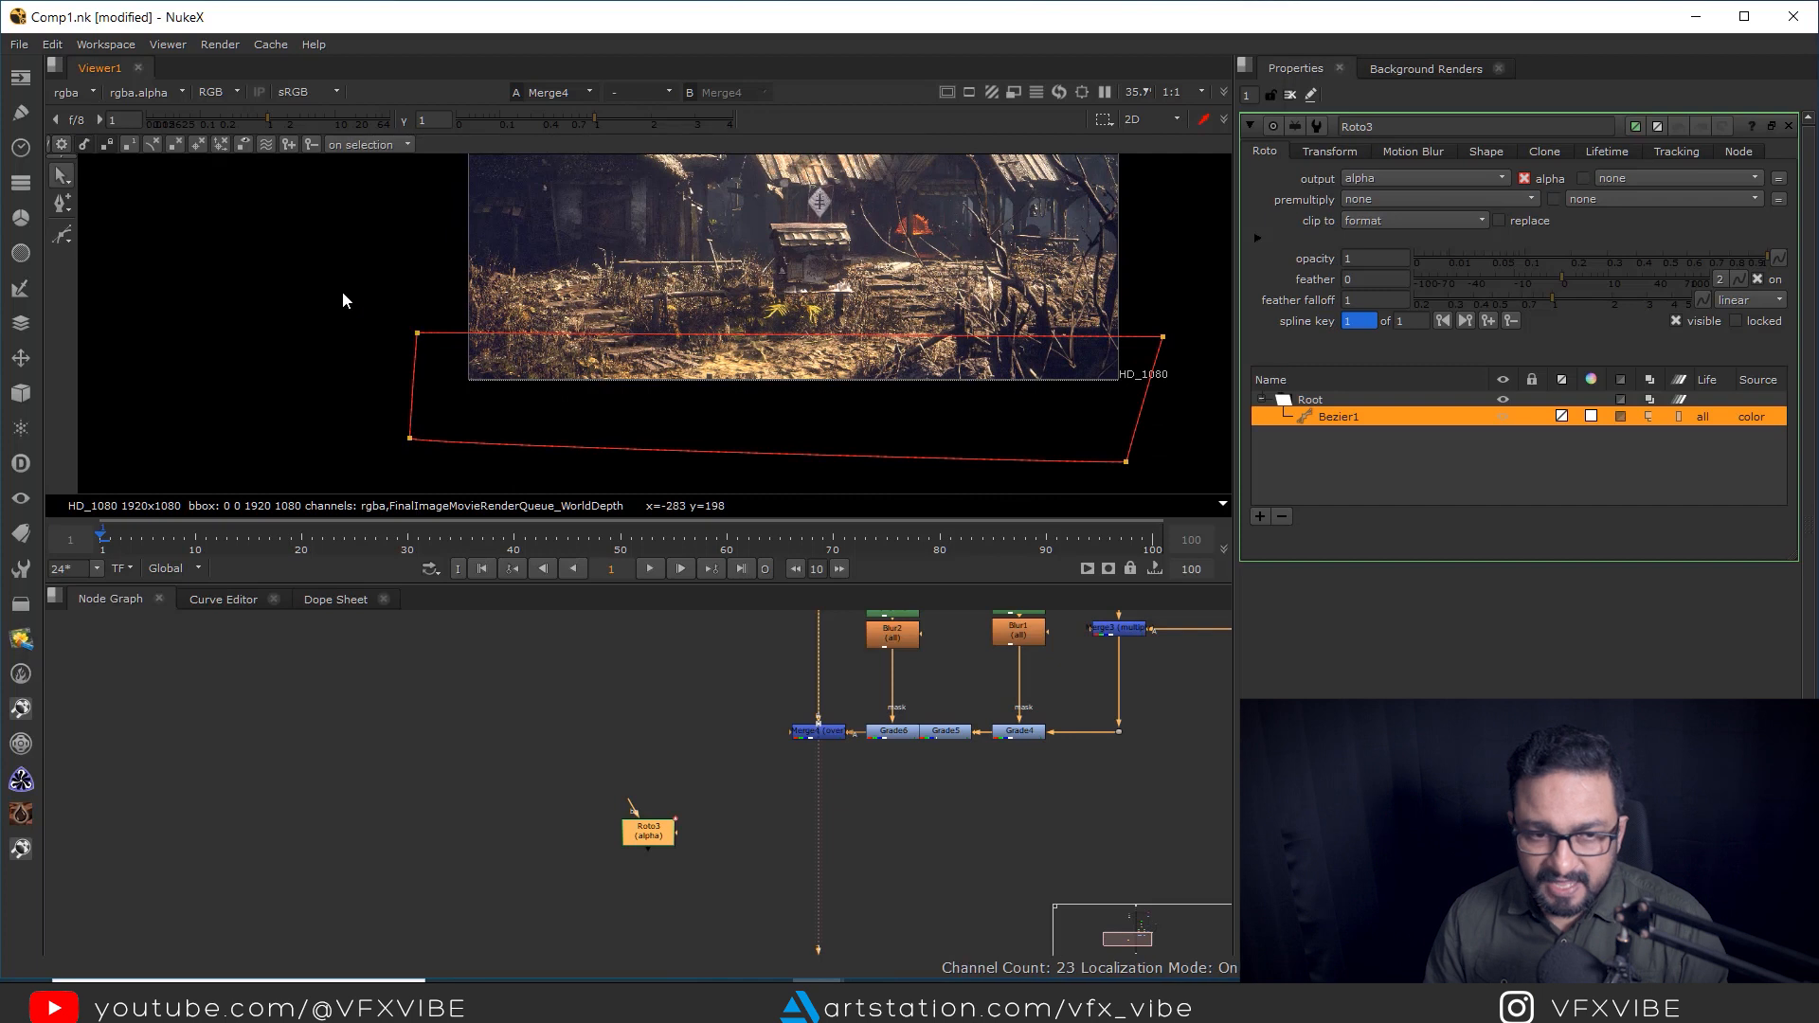
- Feather the foreground mask outward and pull its upper corner feather points farther from the shape
key(e)
key(e)
key(e)
key(e)
key(e)
key(e)
key(e)
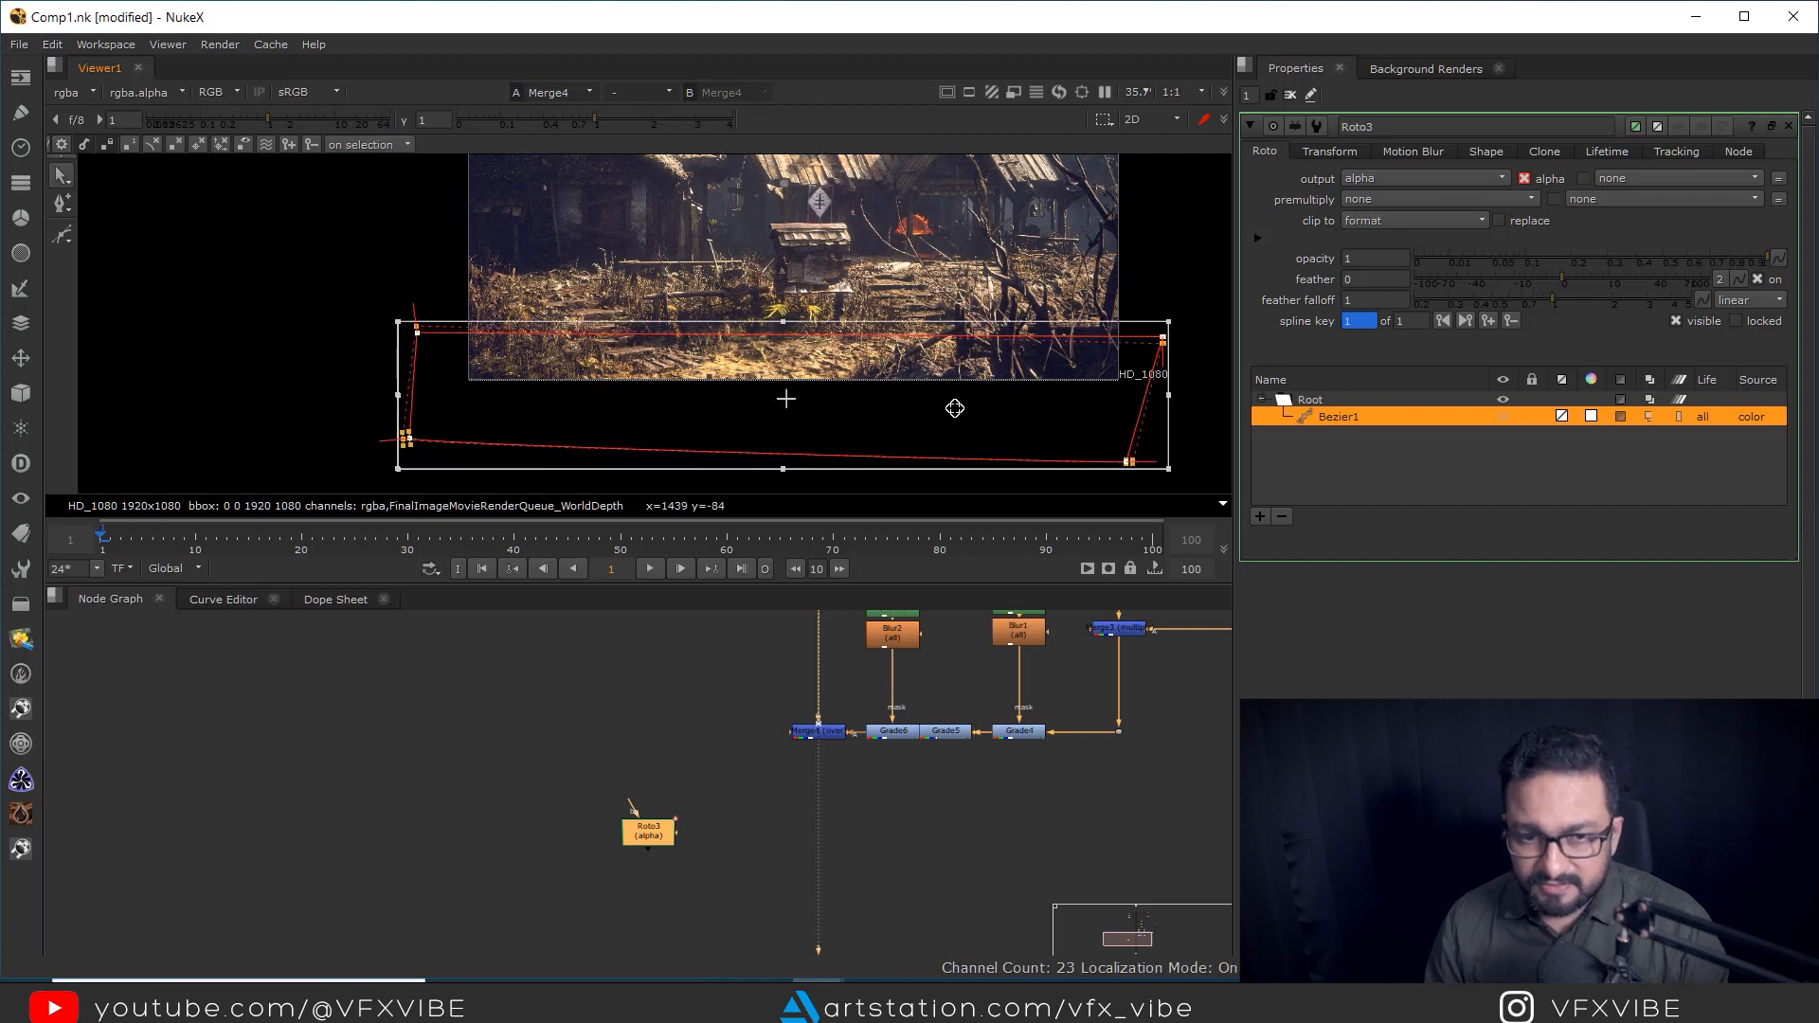
click(1189, 294)
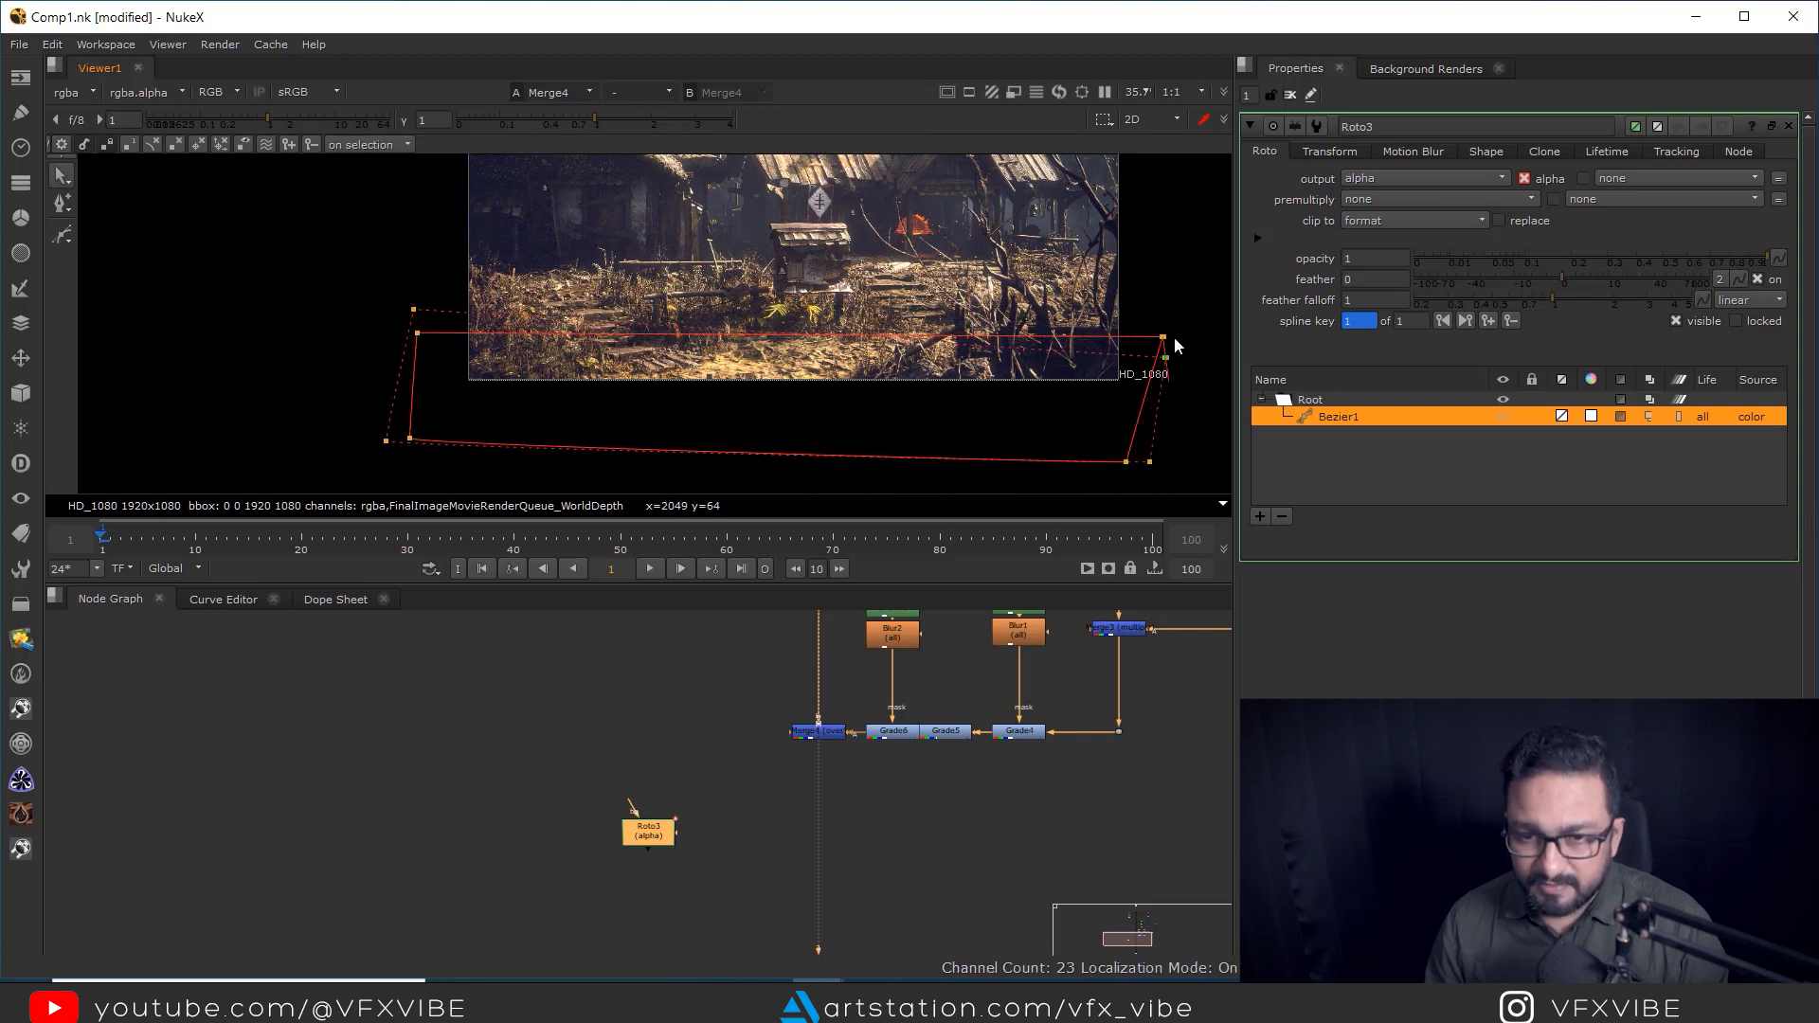
drag(415, 333, 411, 339)
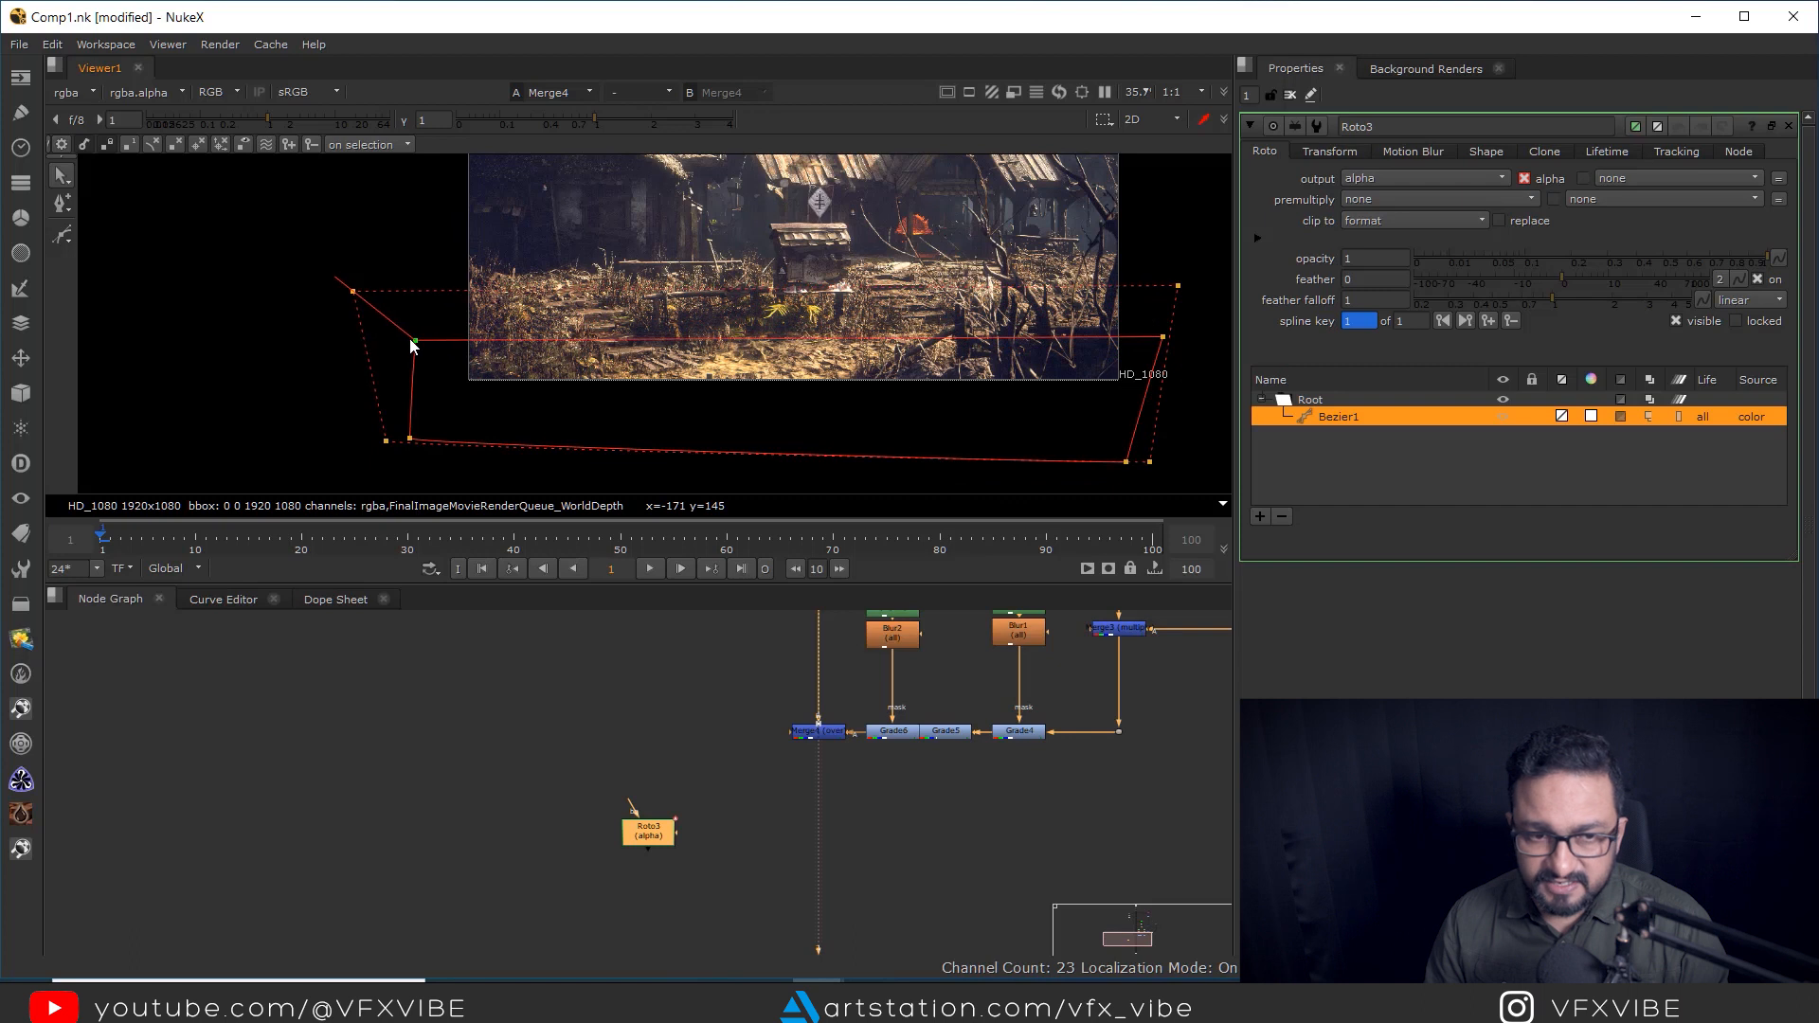
- Insert a Grade node below Merge4, mask it with Roto3, and set its gain to 0.46
click(889, 803)
key(g)
drag(858, 827, 565, 824)
click(831, 822)
drag(1565, 259, 1511, 265)
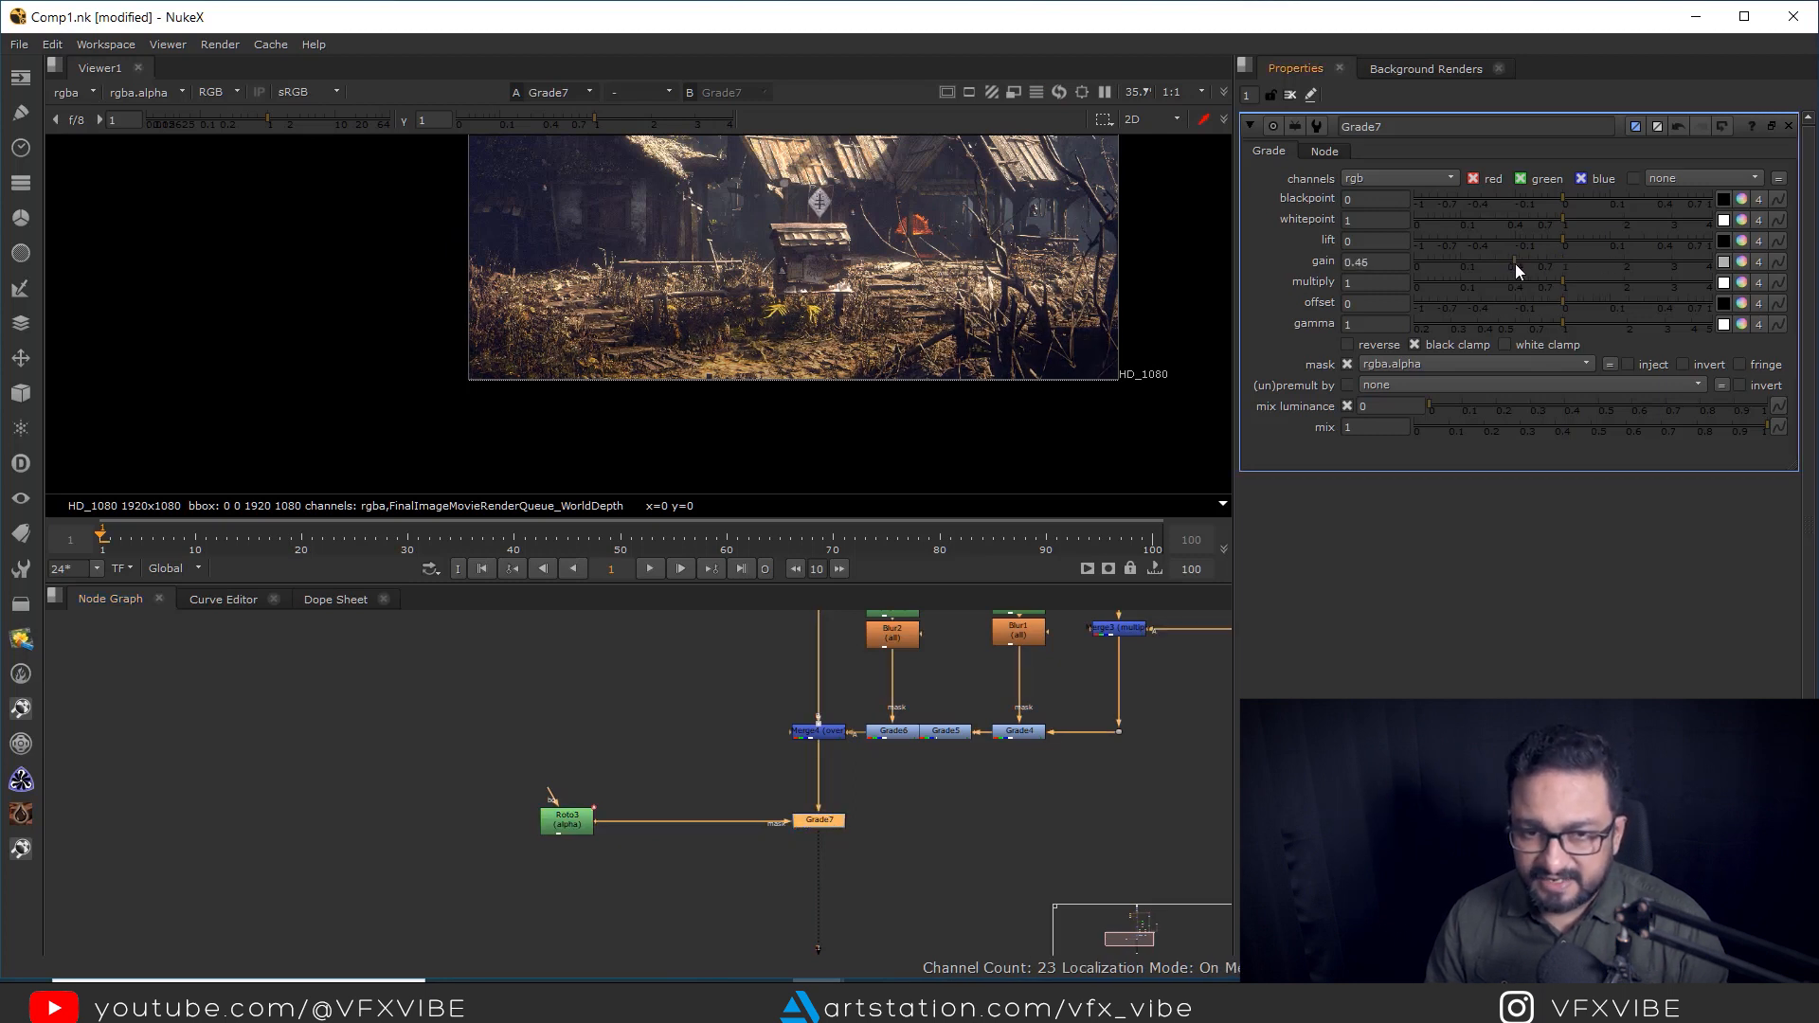
- Compare the darkened foreground at Grade7 with the Merge4 output in the enlarged viewer
middle_drag(793, 199, 825, 244)
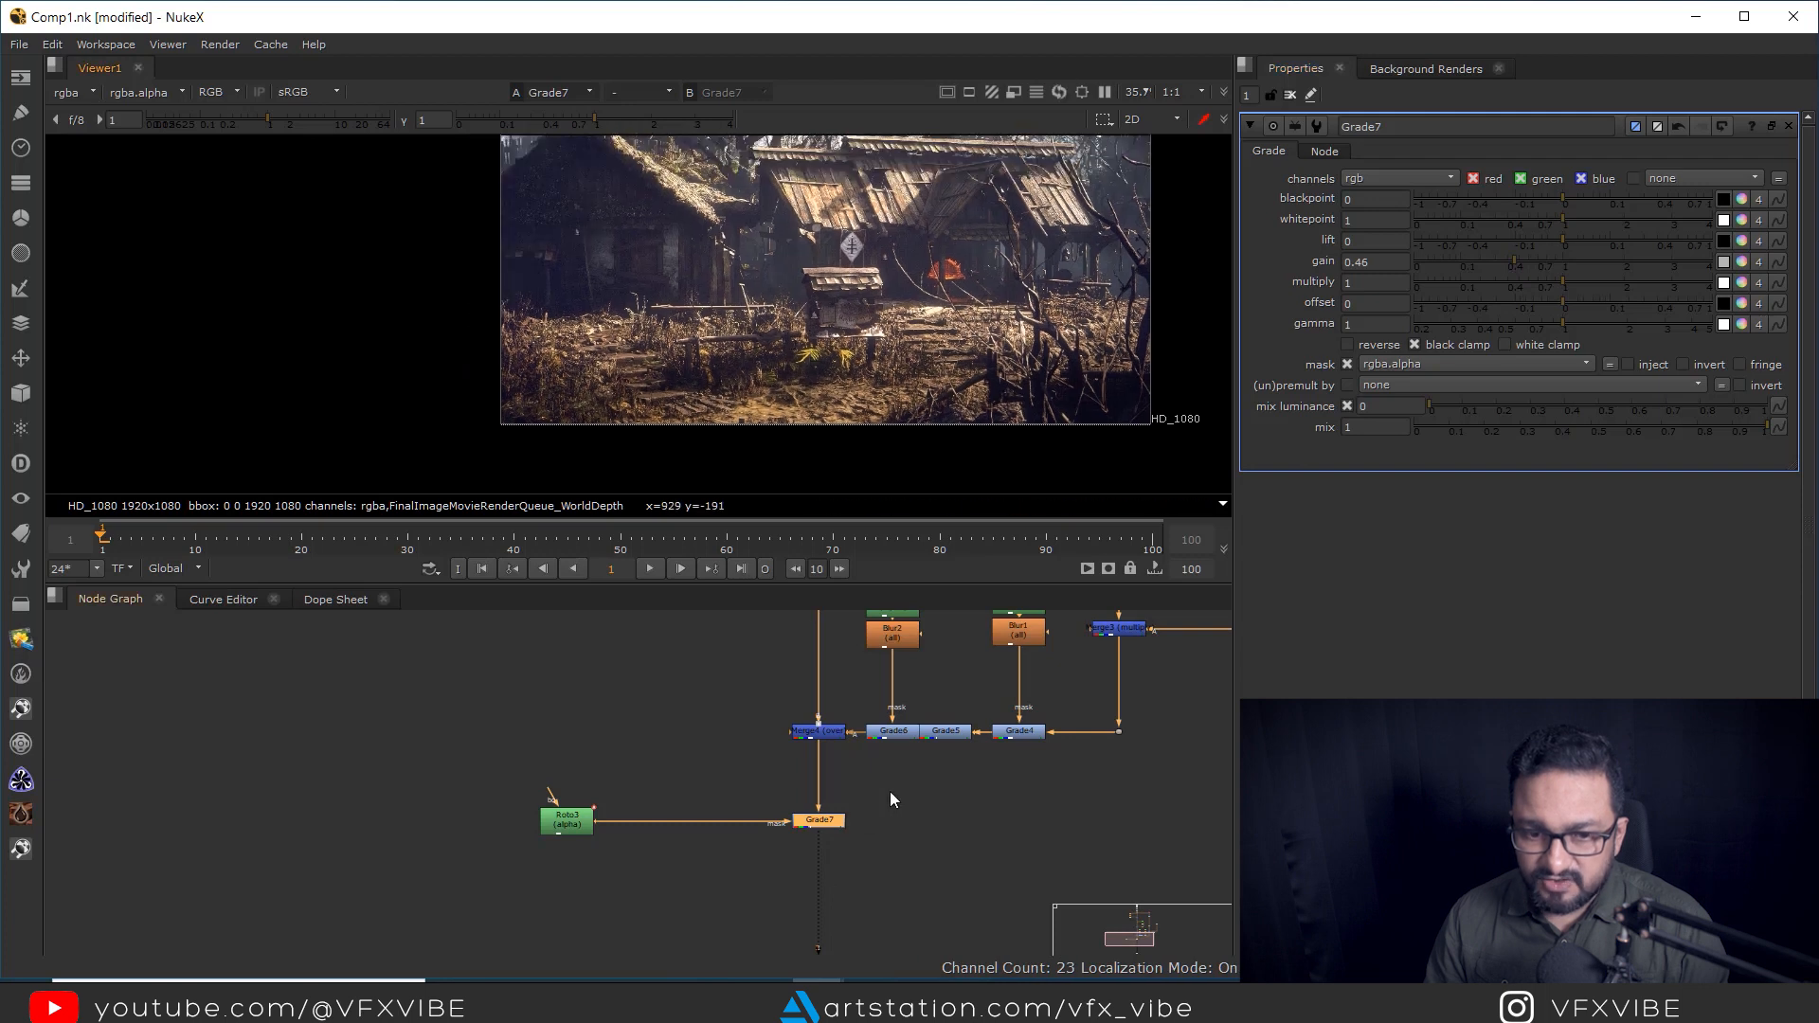
click(765, 702)
drag(816, 747, 857, 767)
key(1)
click(817, 819)
key(1)
key(space)
middle_drag(985, 574, 1031, 492)
key(1)
key(2)
key(1)
key(2)
key(1)
drag(766, 436, 1002, 540)
key(2)
key(1)
key(2)
key(space)
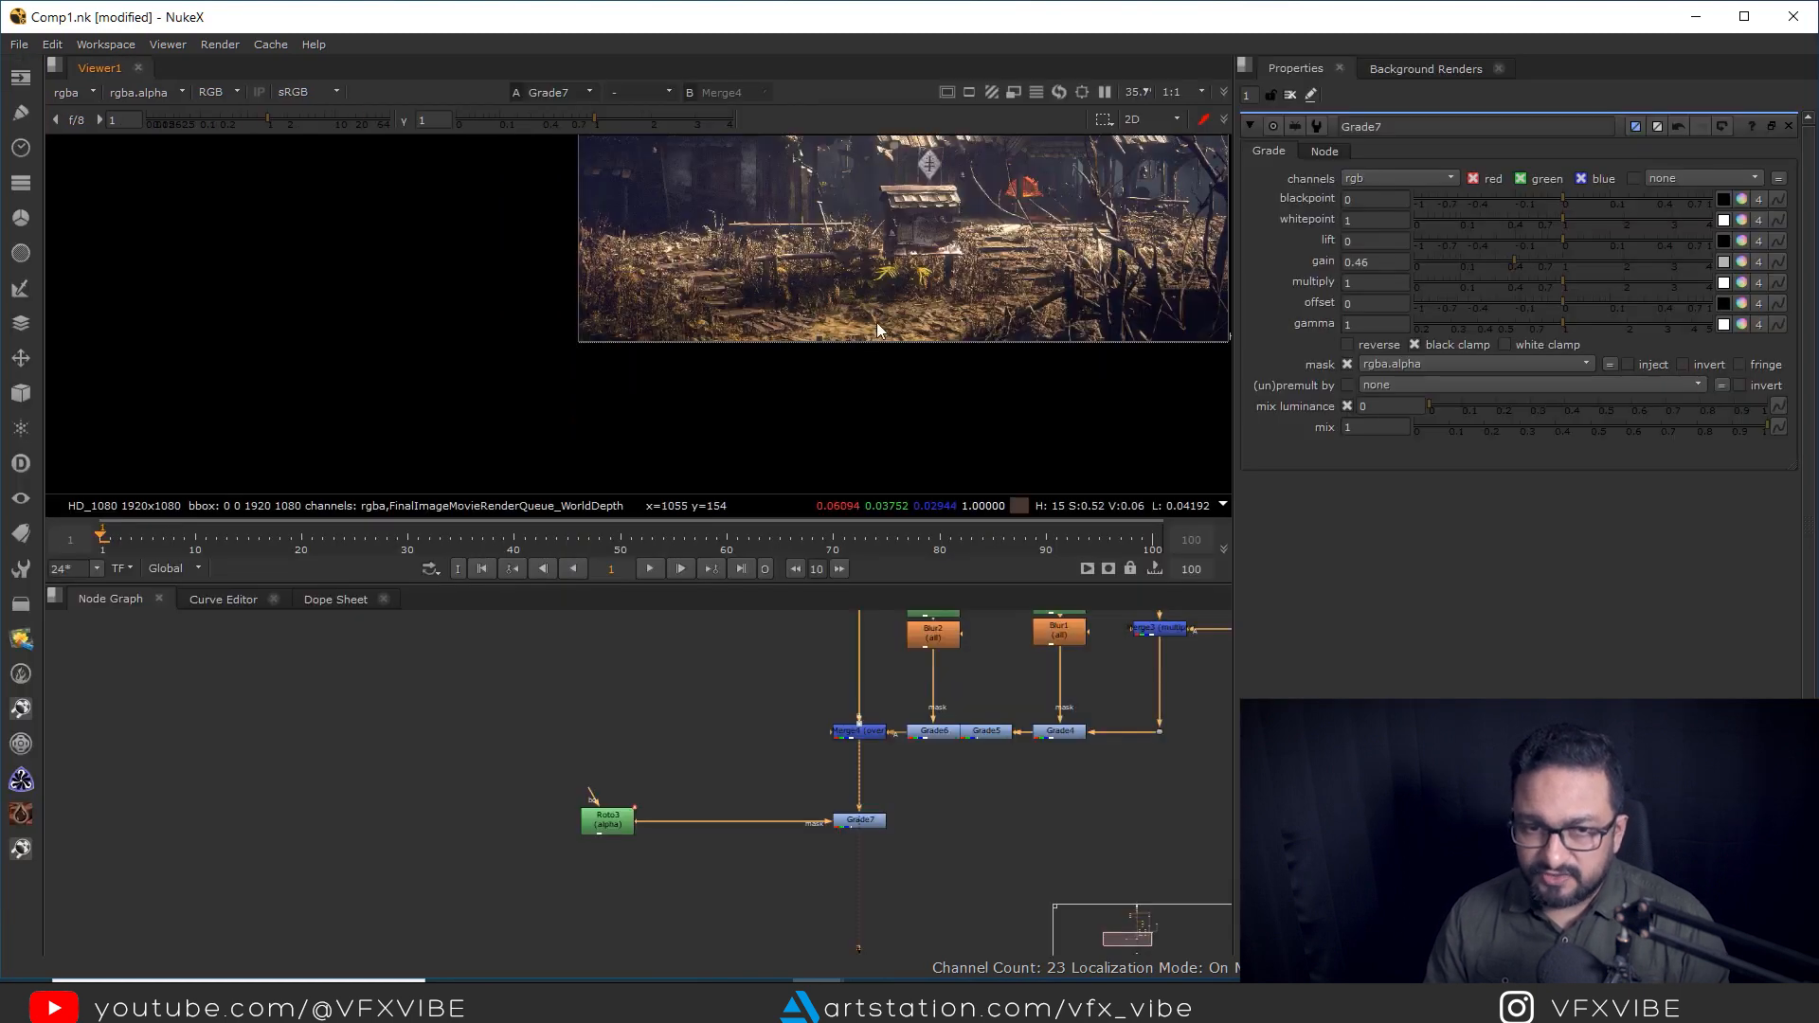
- Add an unmasked Grade node after Grade7 with gain 1.36 and gamma 0.96 to brighten the whole image
middle_drag(878, 322, 758, 422)
key(f)
middle_drag(878, 756, 863, 642)
drag(903, 790, 843, 811)
key(g)
click(1585, 266)
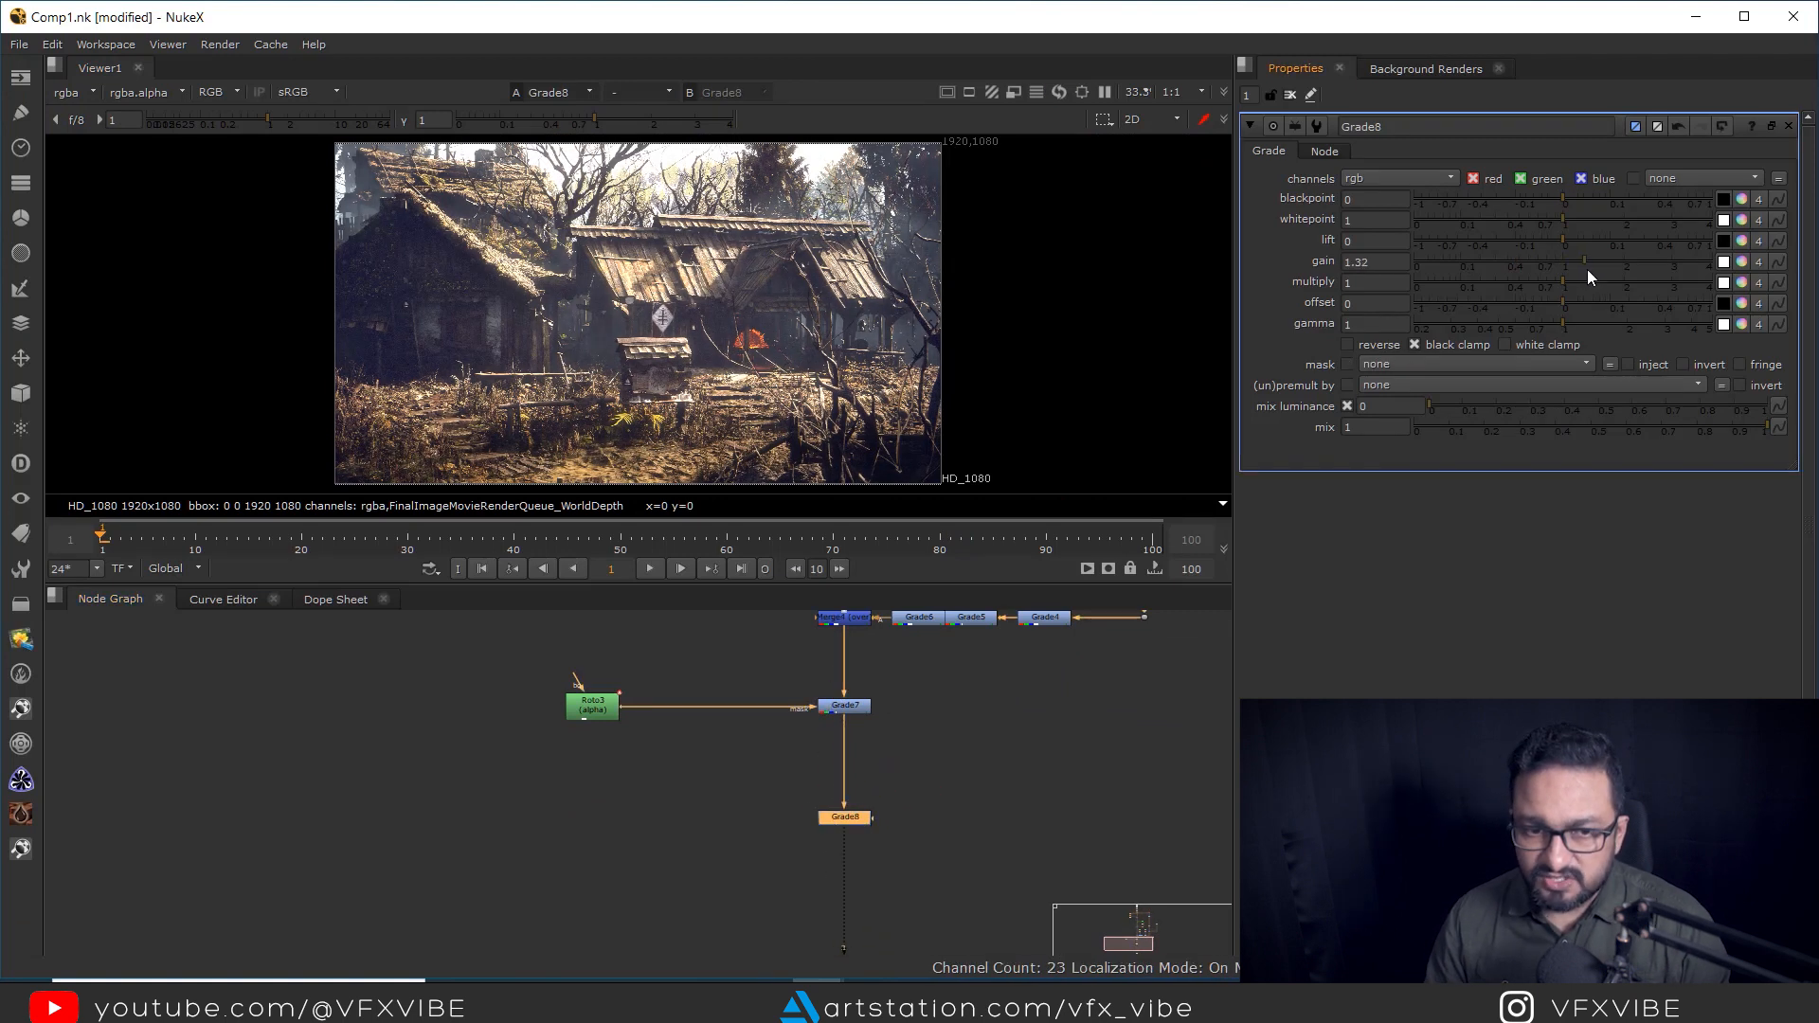
click(1561, 325)
- Add a Grain node after Grade8 and view its output
click(874, 866)
click(852, 821)
click(855, 707)
middle_drag(906, 827, 886, 693)
click(840, 685)
click(953, 739)
key(Tab)
text(grain)
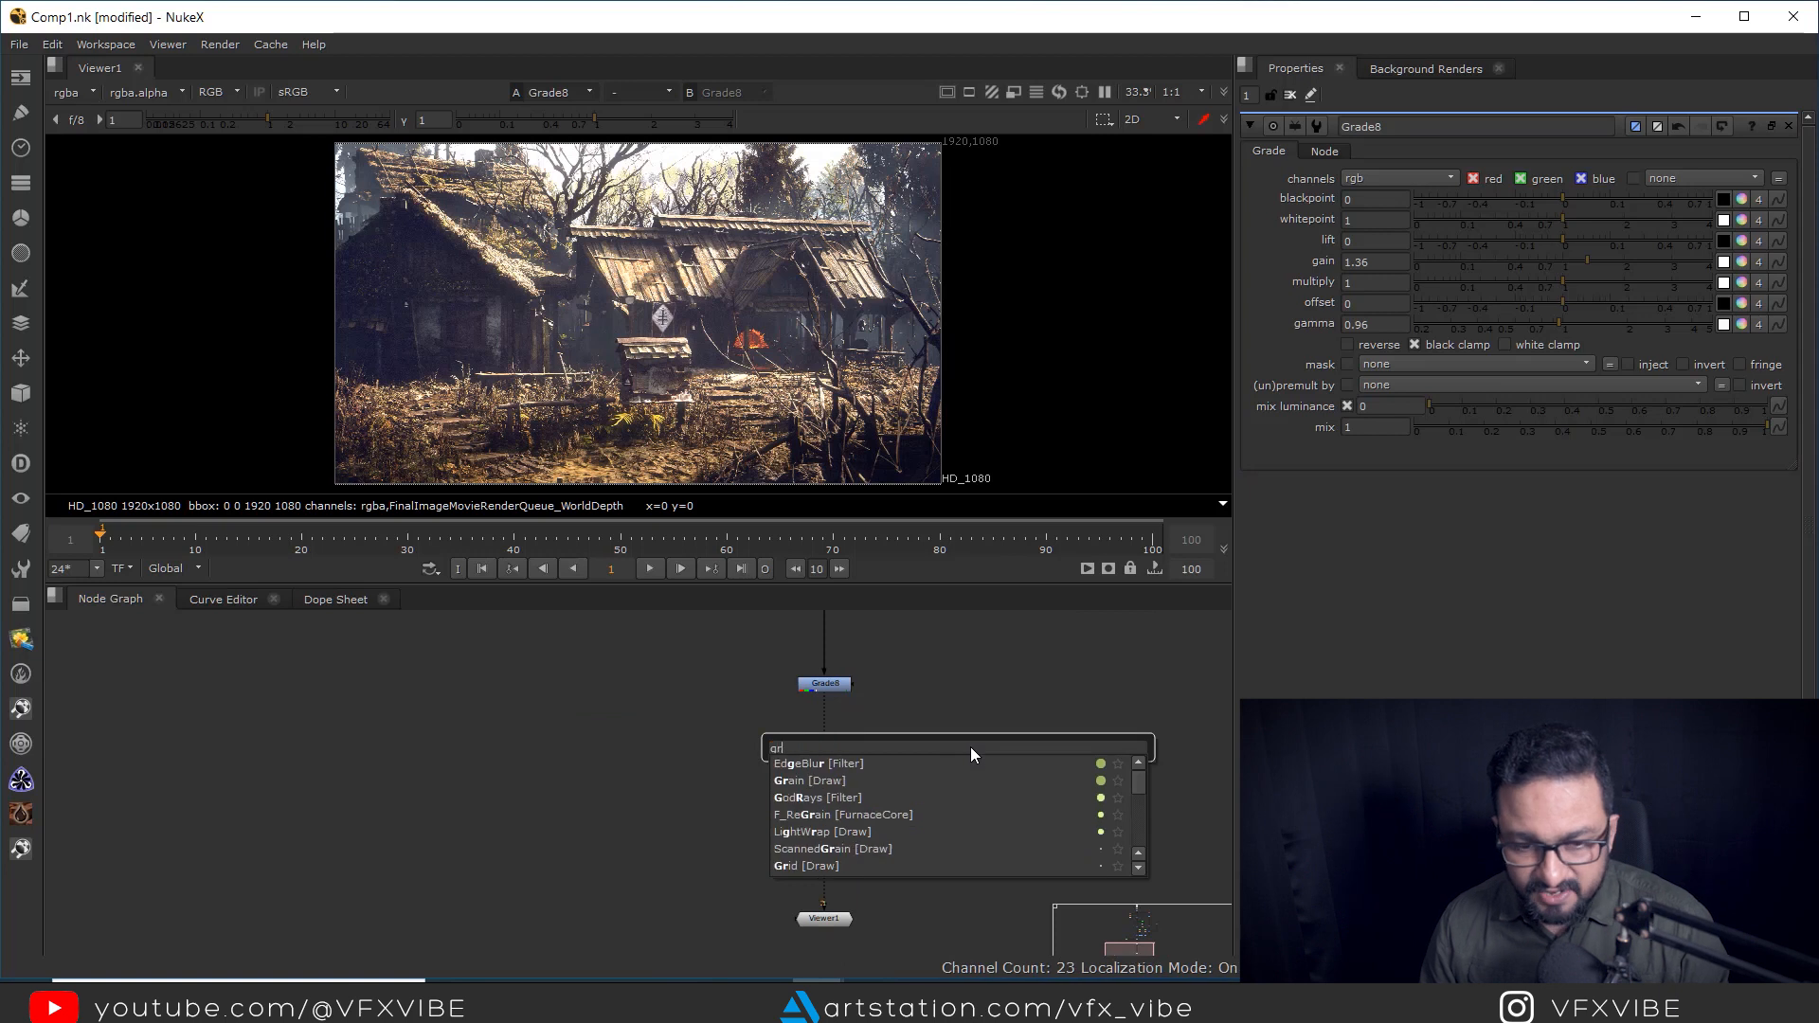
key(Return)
click(775, 759)
key(1)
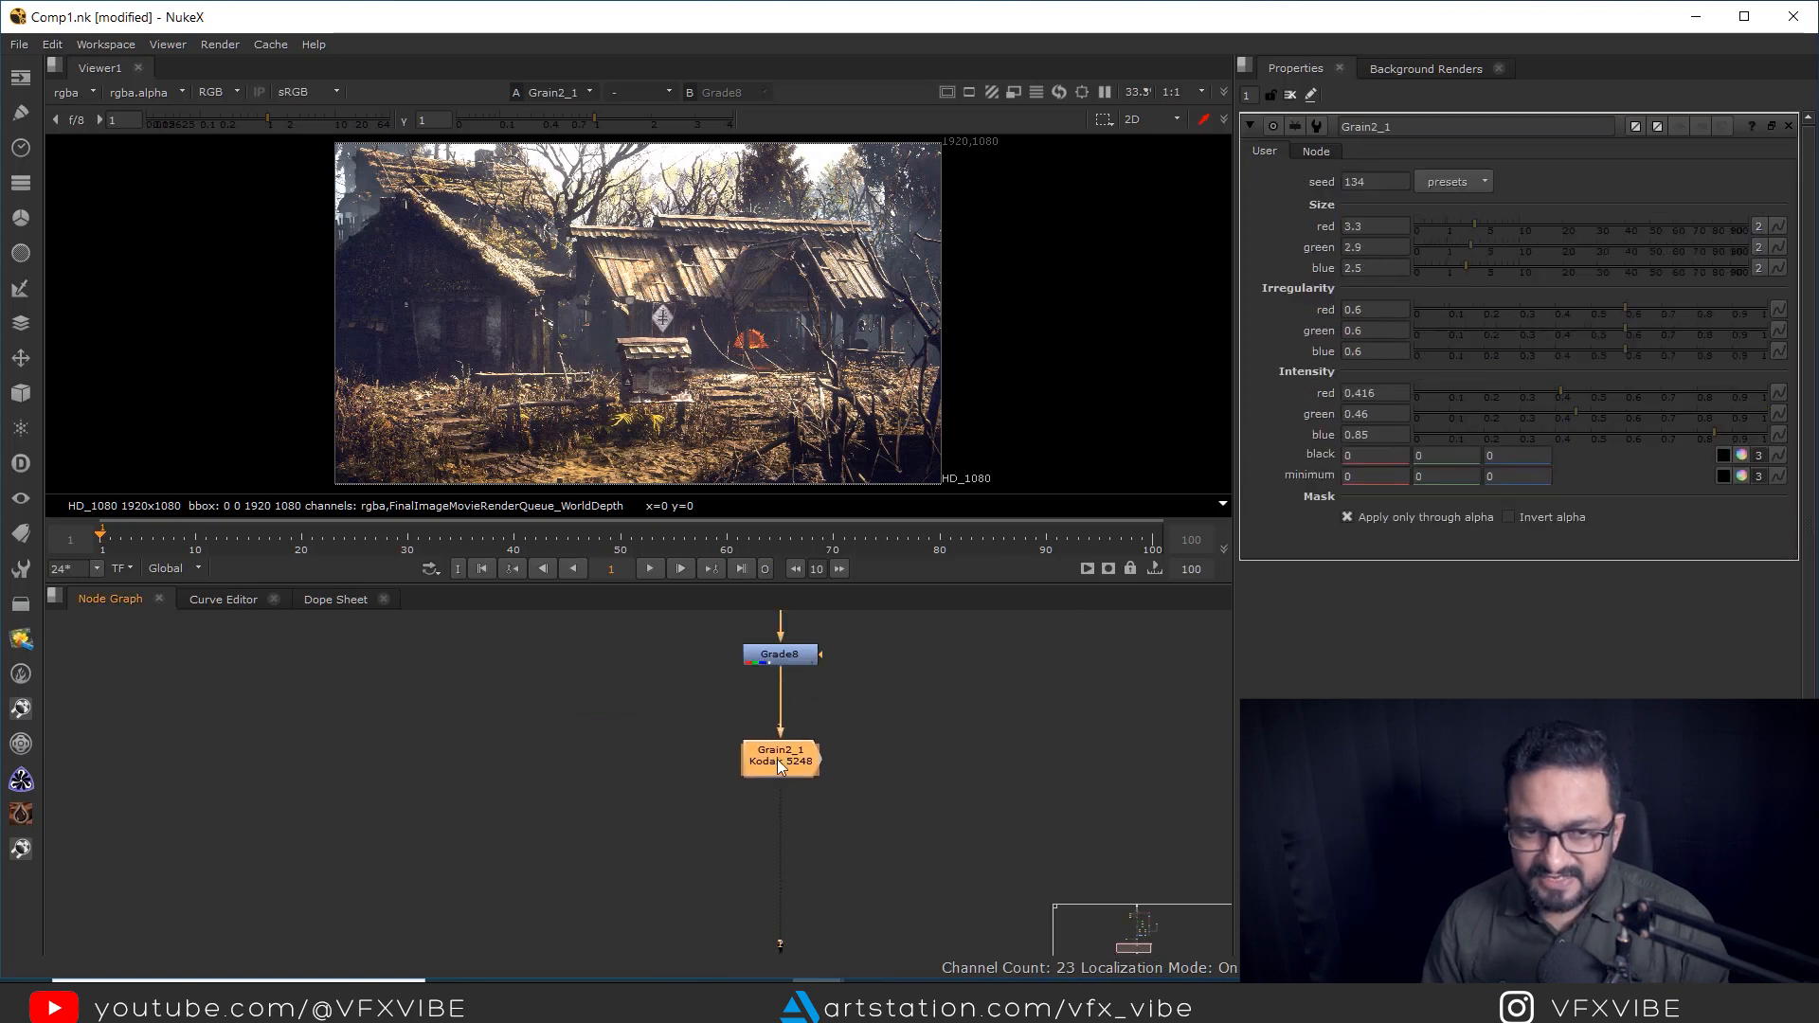
- Apply the Kodak 5218 grain preset while inspecting the image close up, and fit the whole frame in the viewer
scroll(804, 342, up, 4)
scroll(834, 301, up, 6)
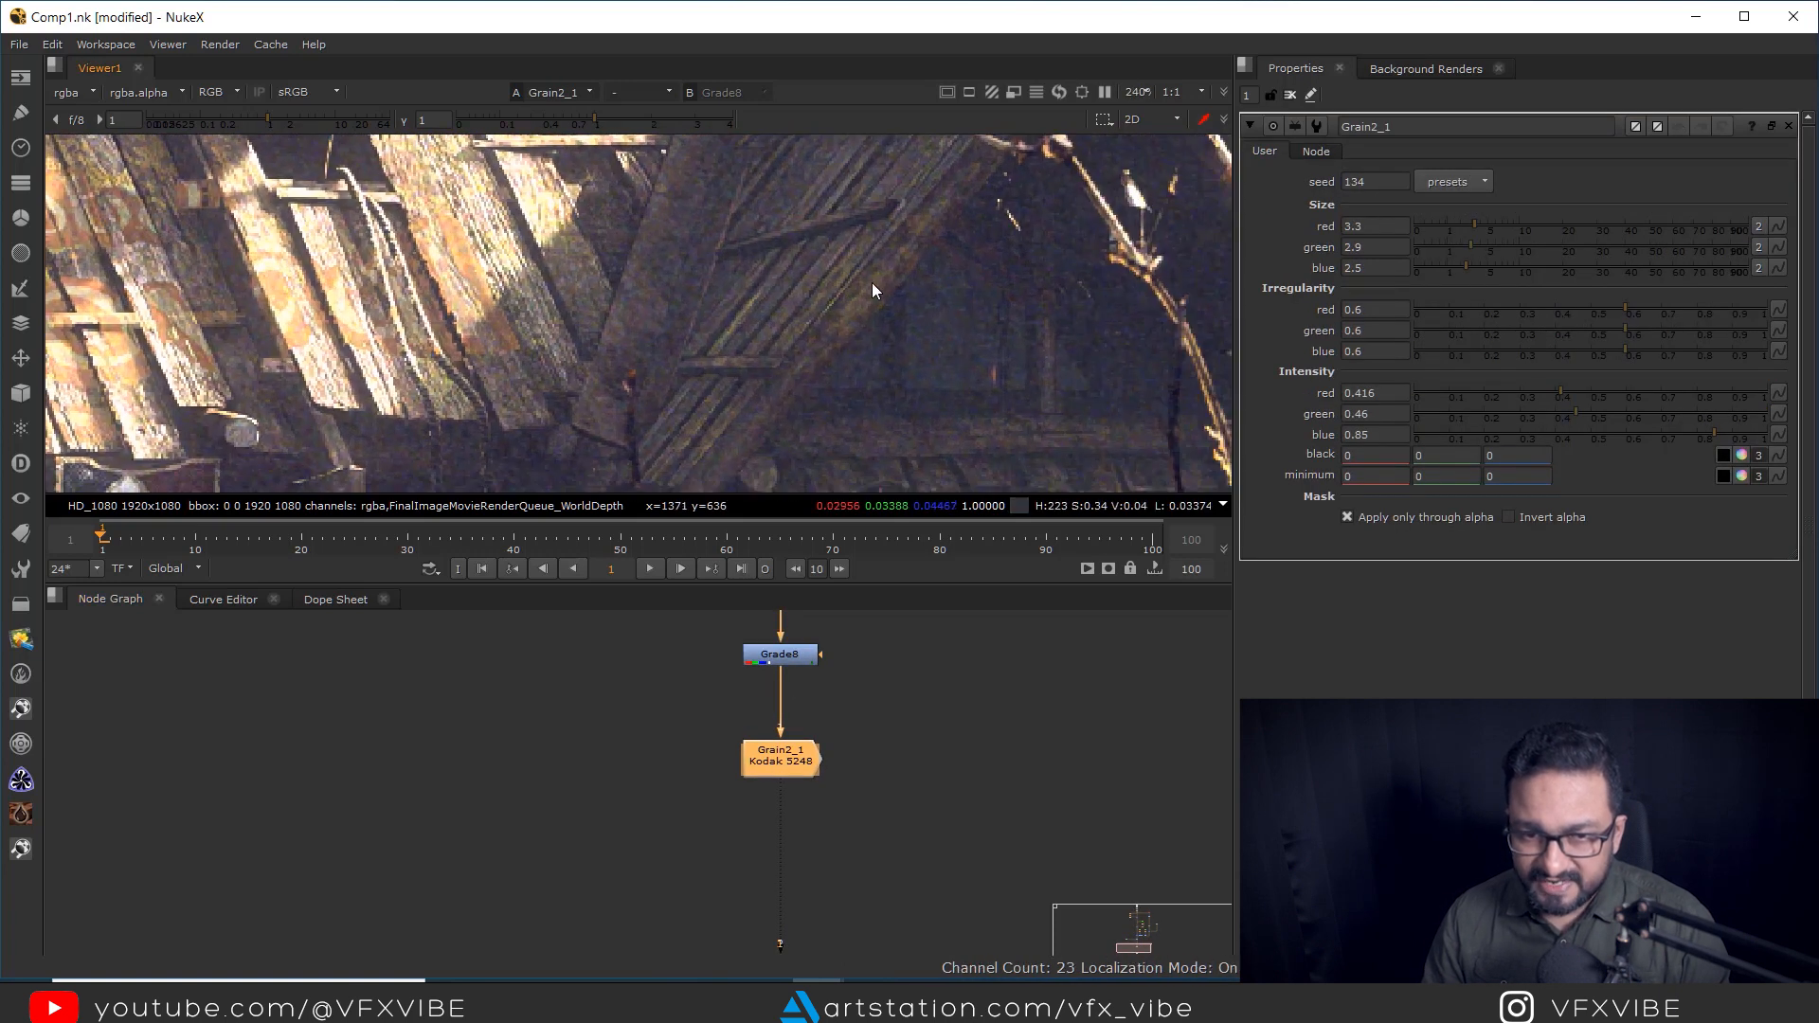
click(1448, 183)
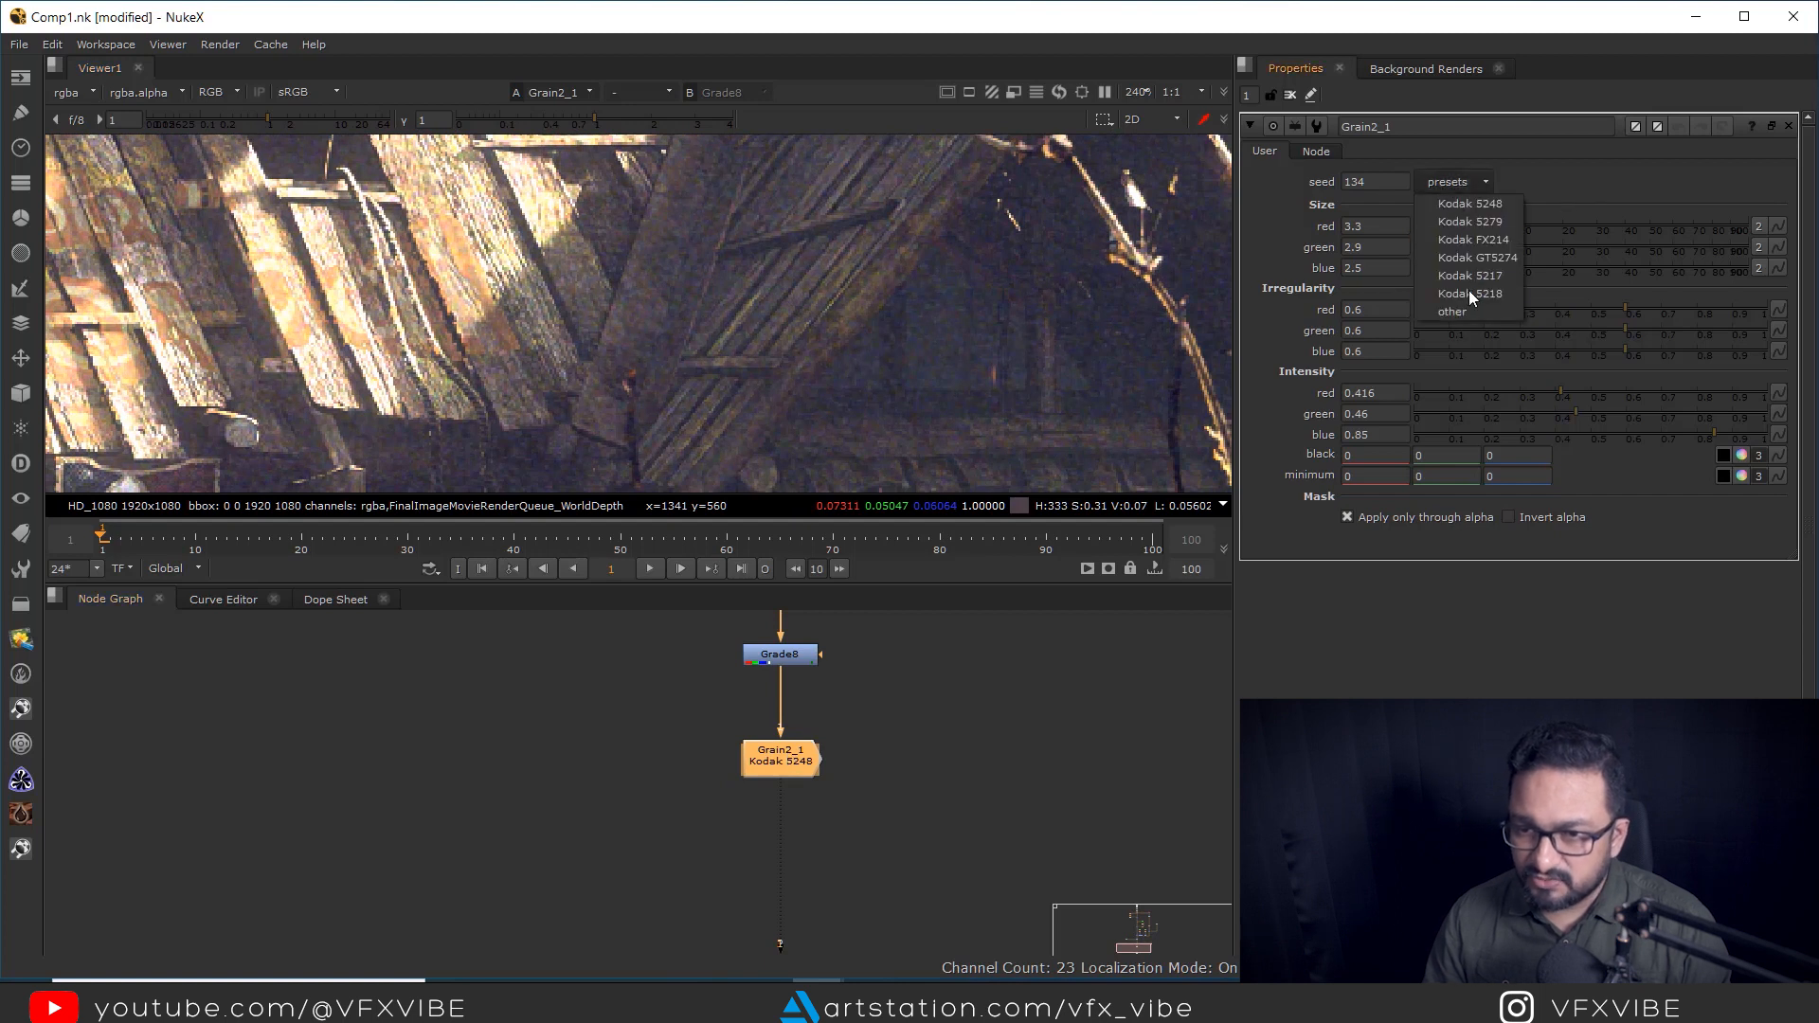
click(1472, 293)
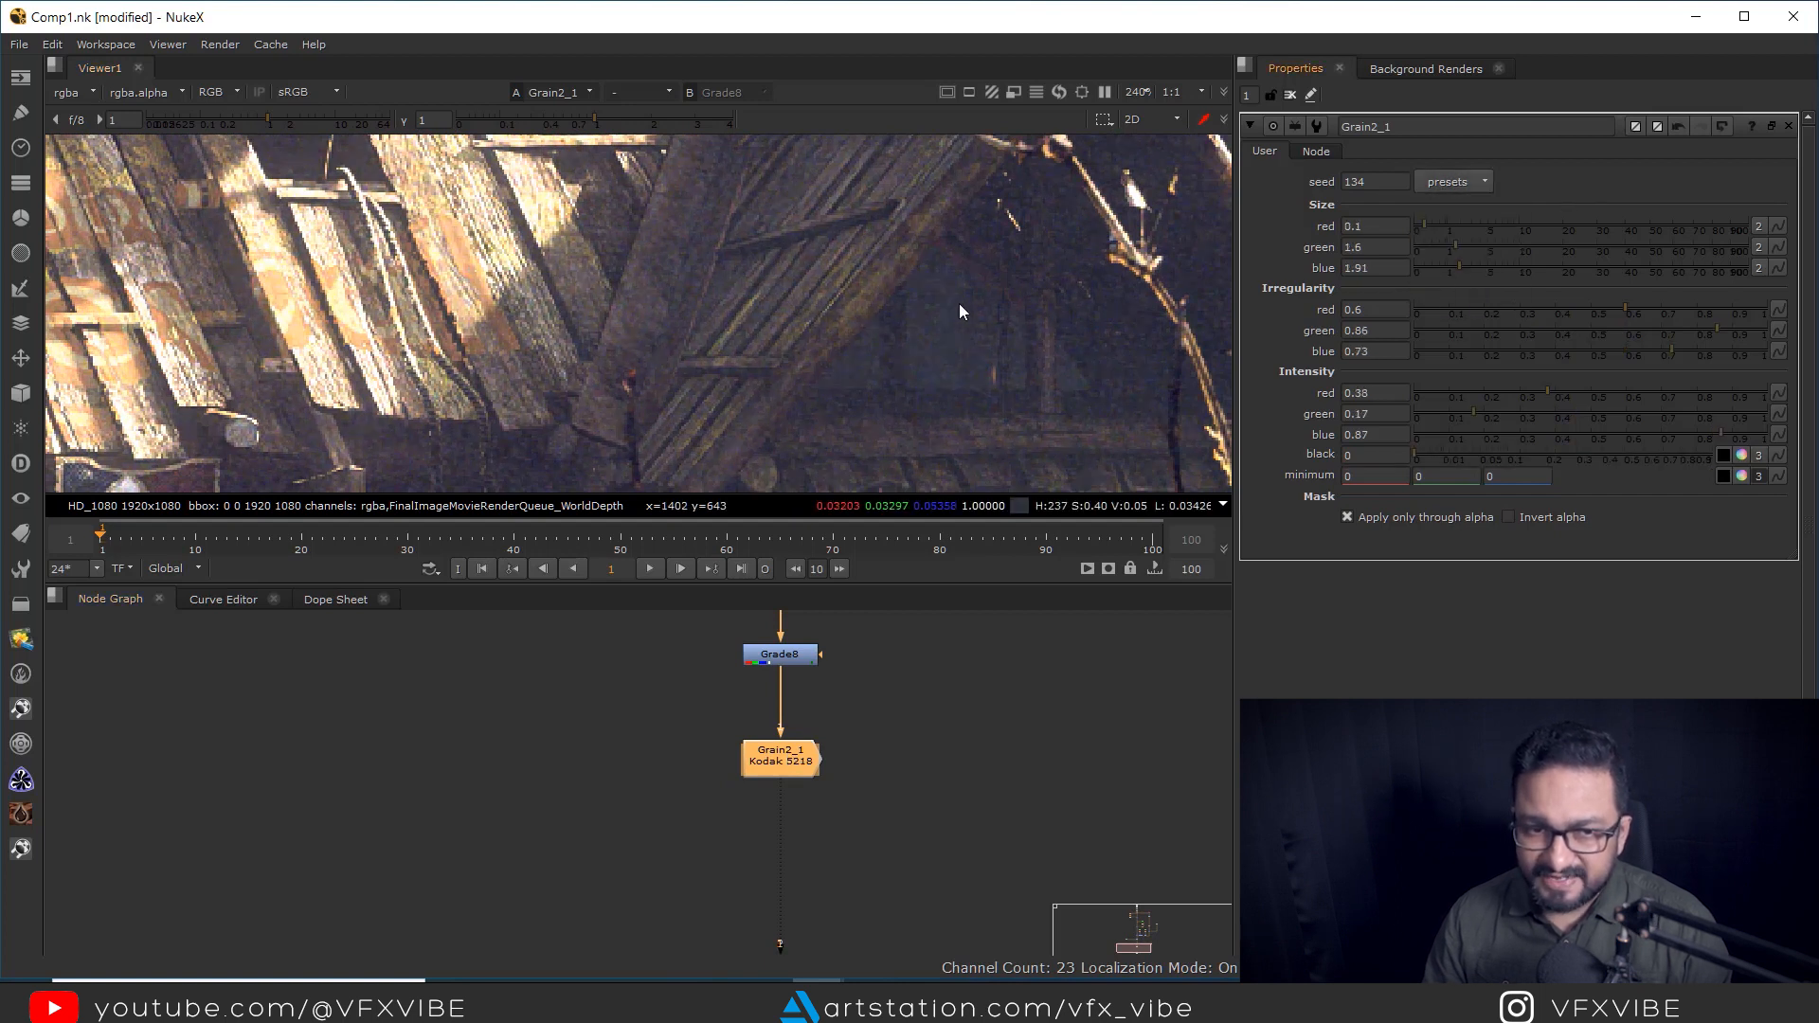
key(f)
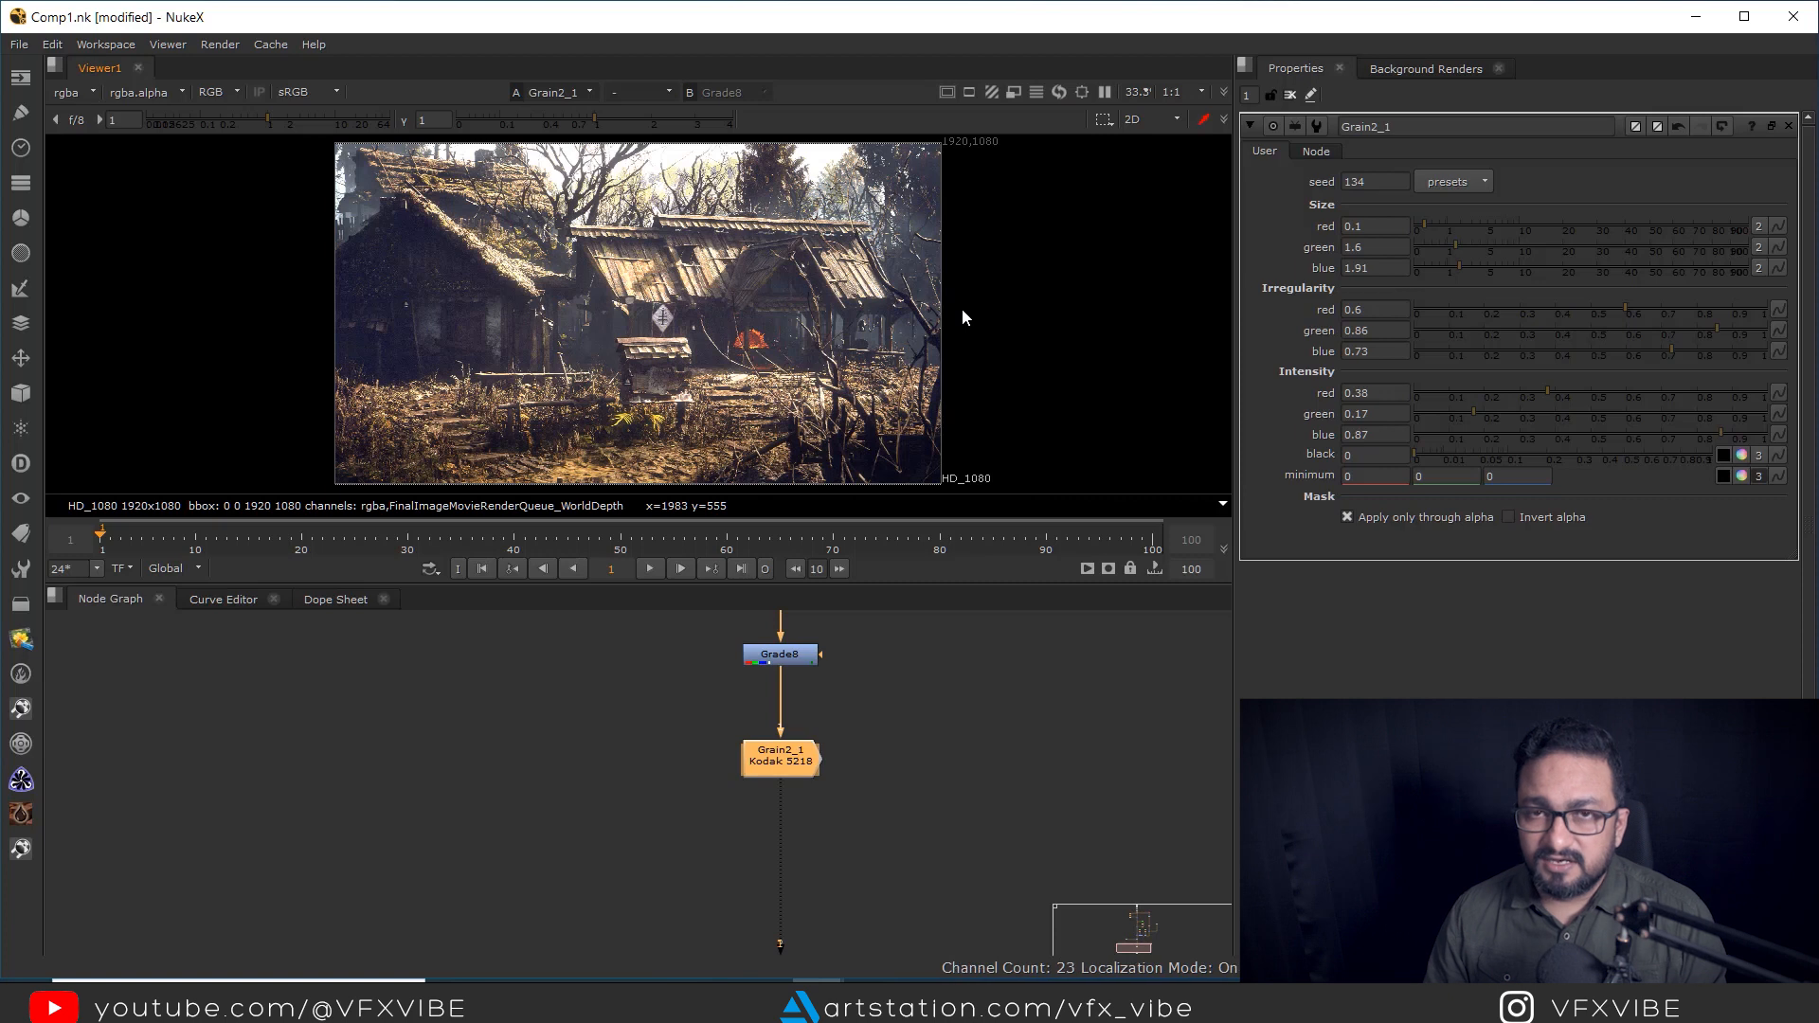
- Make room below the Grain node, move the Viewer node aside, and add a Radial node to the graph
drag(800, 766, 801, 777)
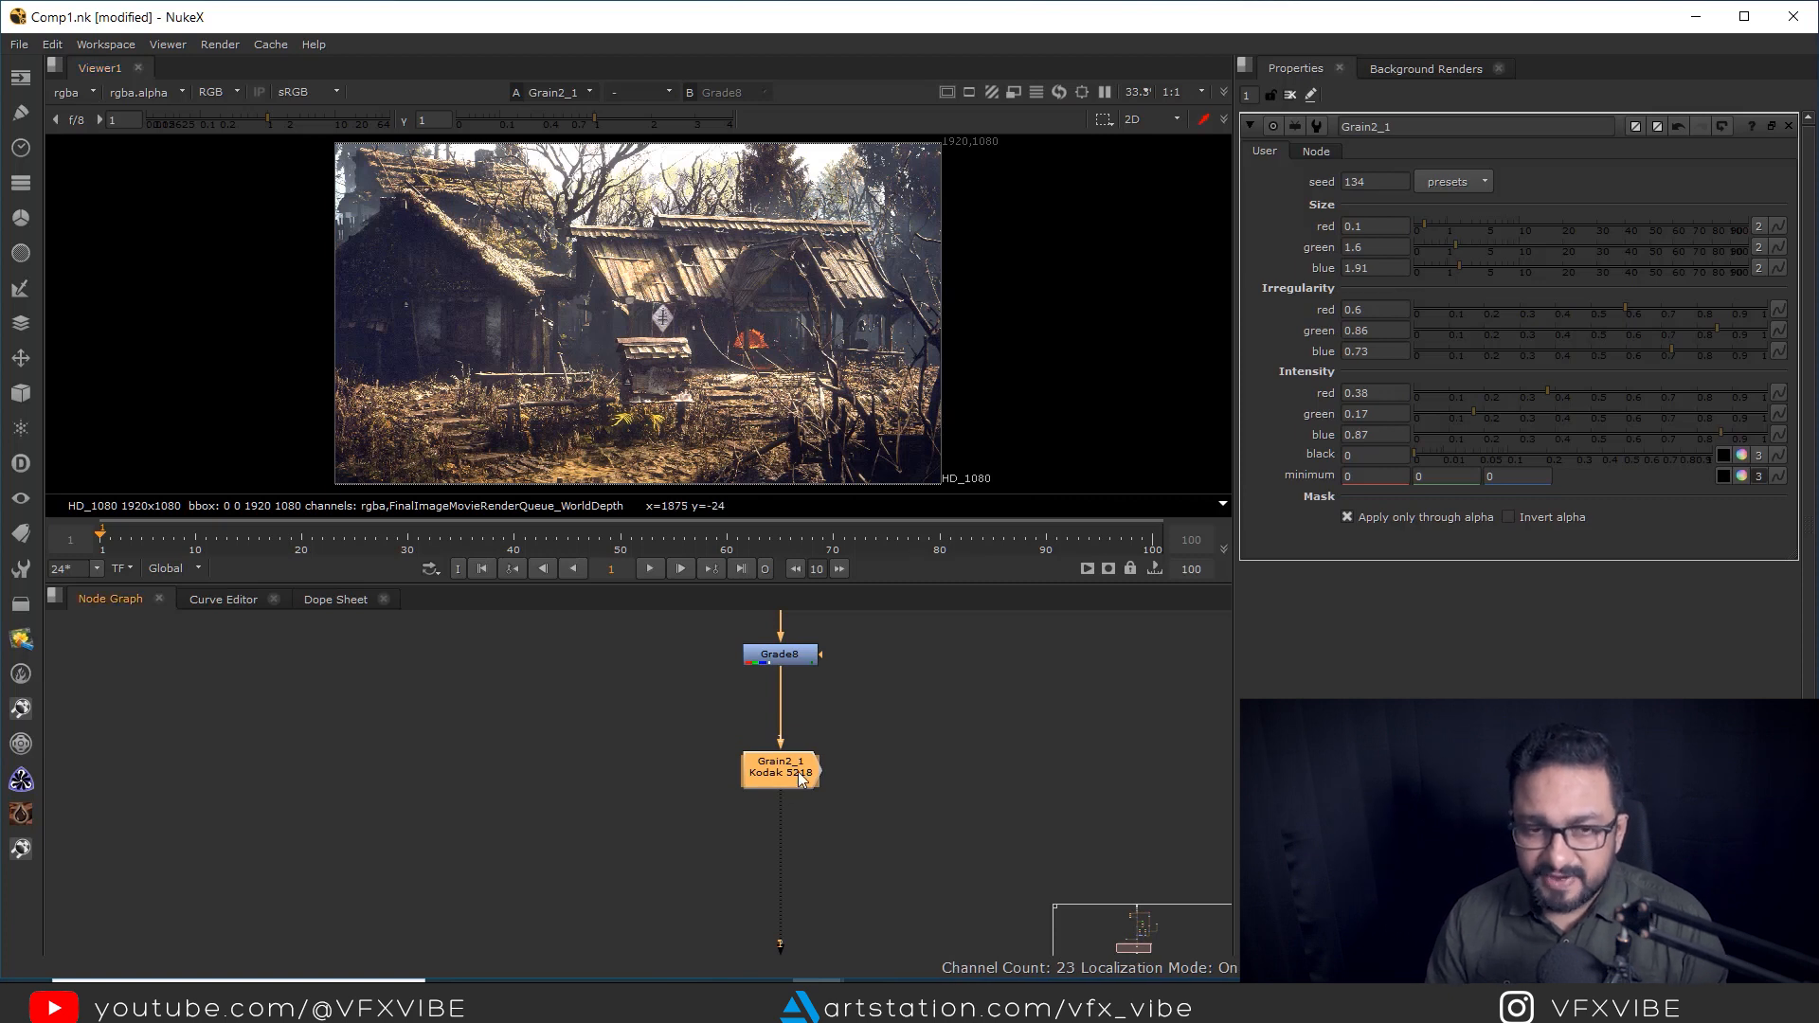
middle_drag(882, 796, 903, 671)
drag(827, 866, 727, 904)
click(1003, 766)
key(Tab)
text(rad)
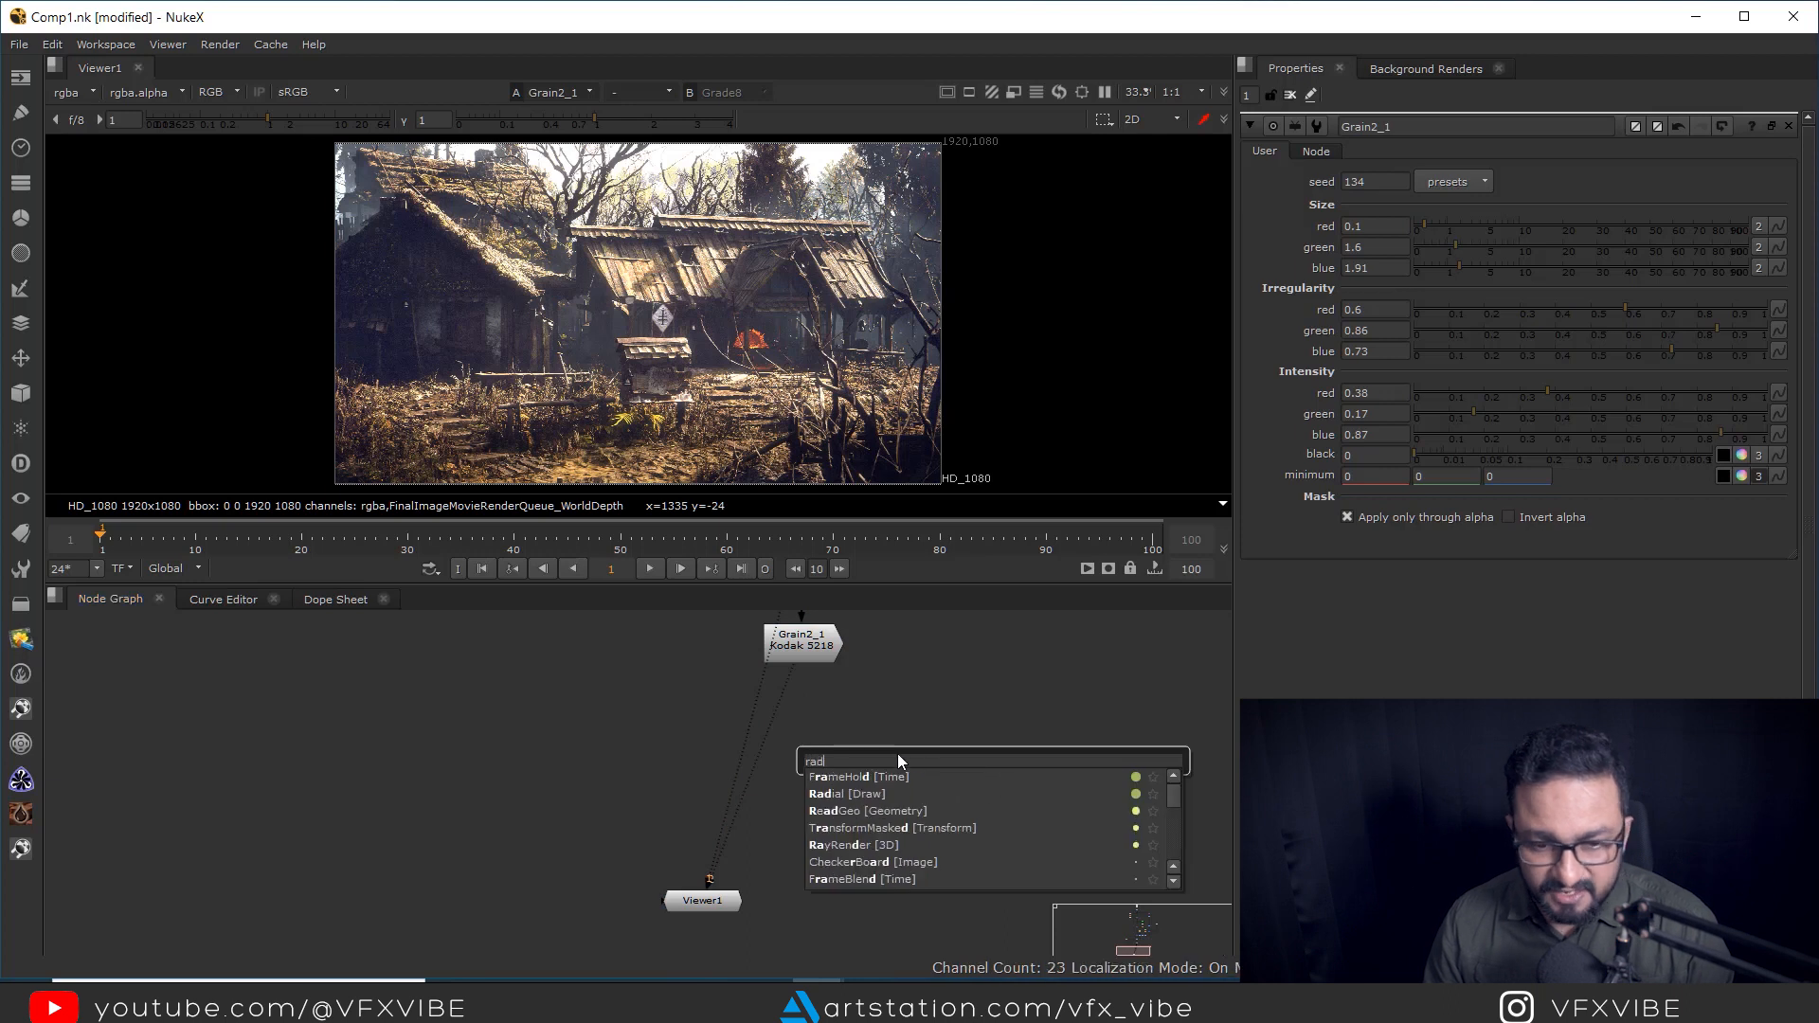
click(834, 794)
click(834, 783)
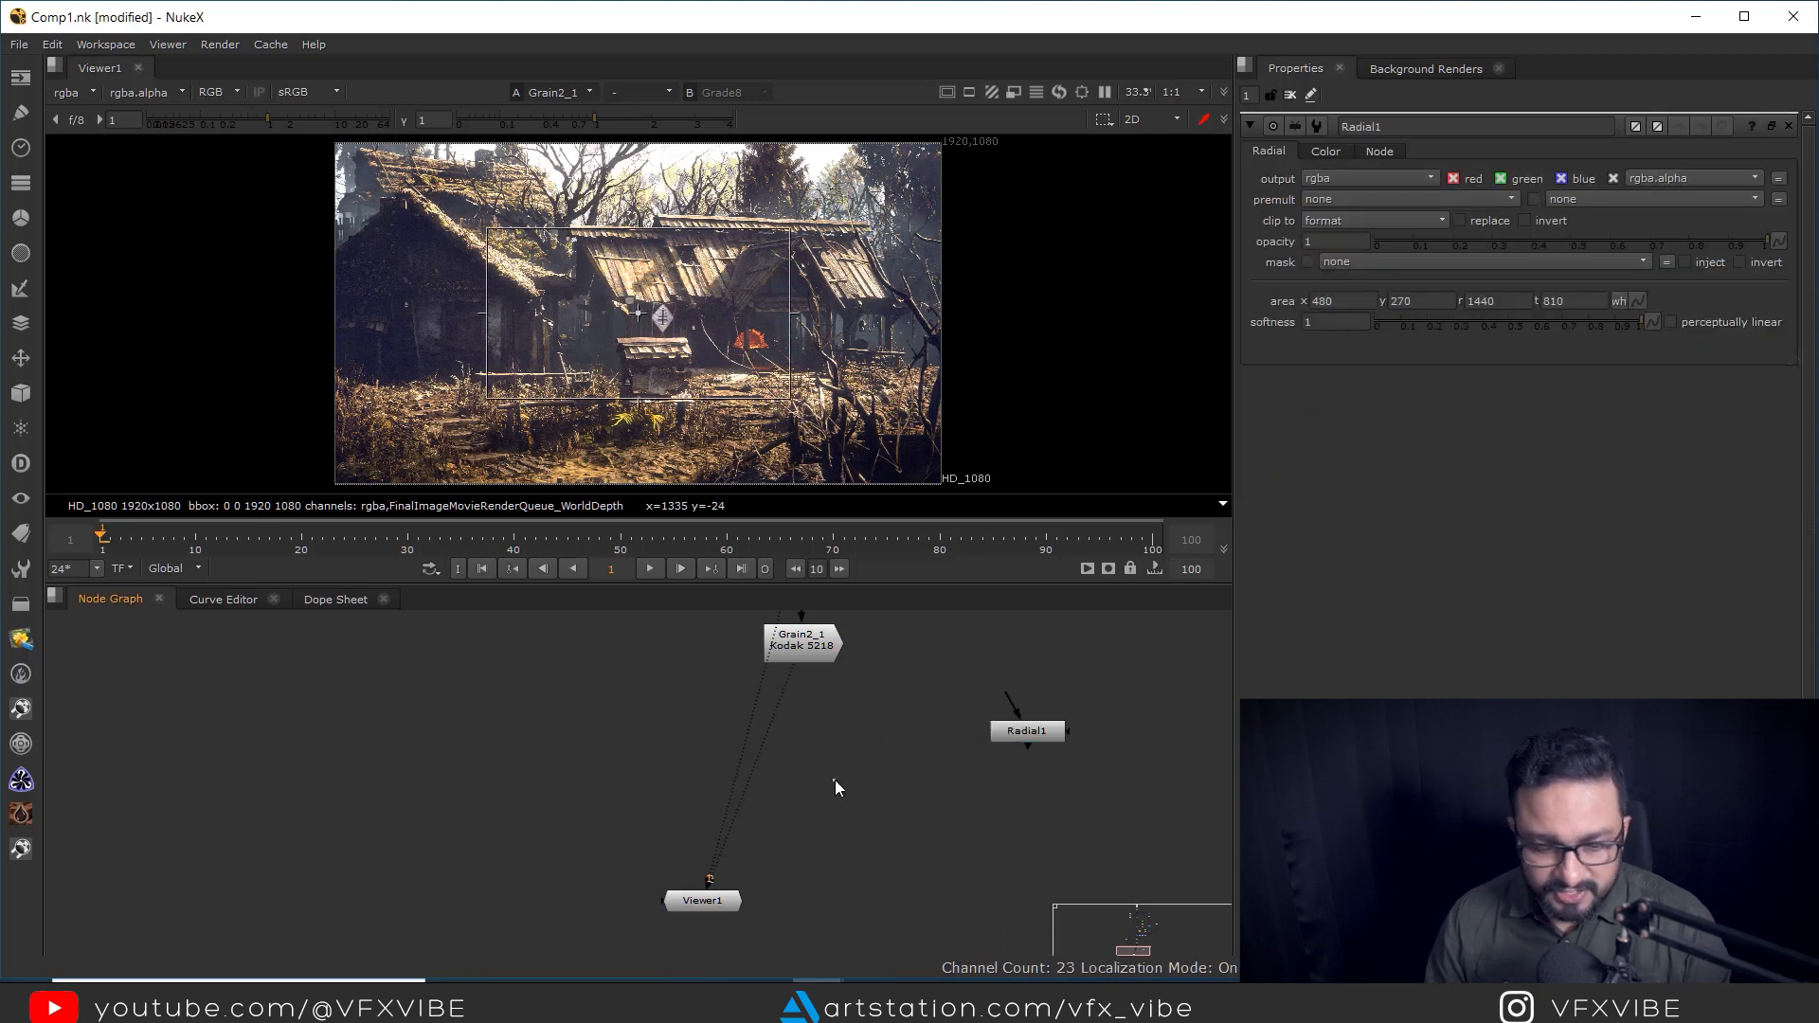
- Add a Grade node after the Grain node, mask it with Radial1 through a tidied elbow connection, and view its output
key(g)
drag(843, 781, 1068, 634)
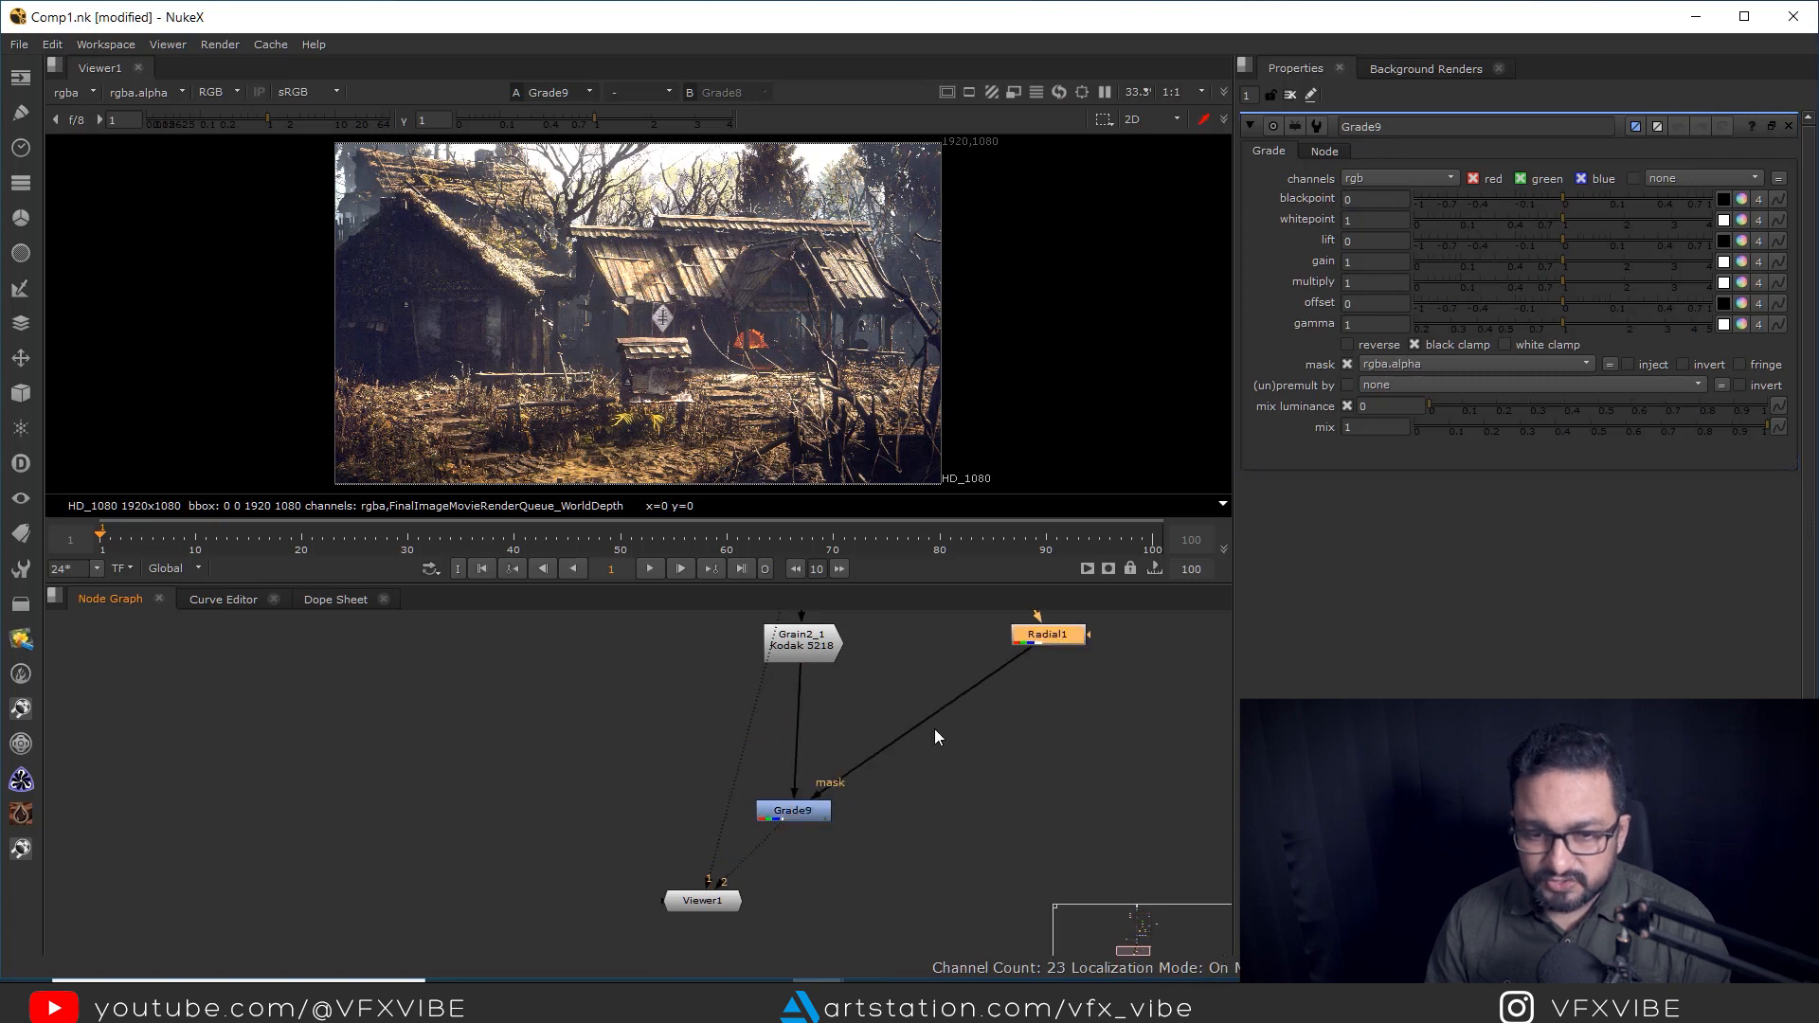
ctrl+drag(925, 729, 1045, 813)
click(778, 813)
key(1)
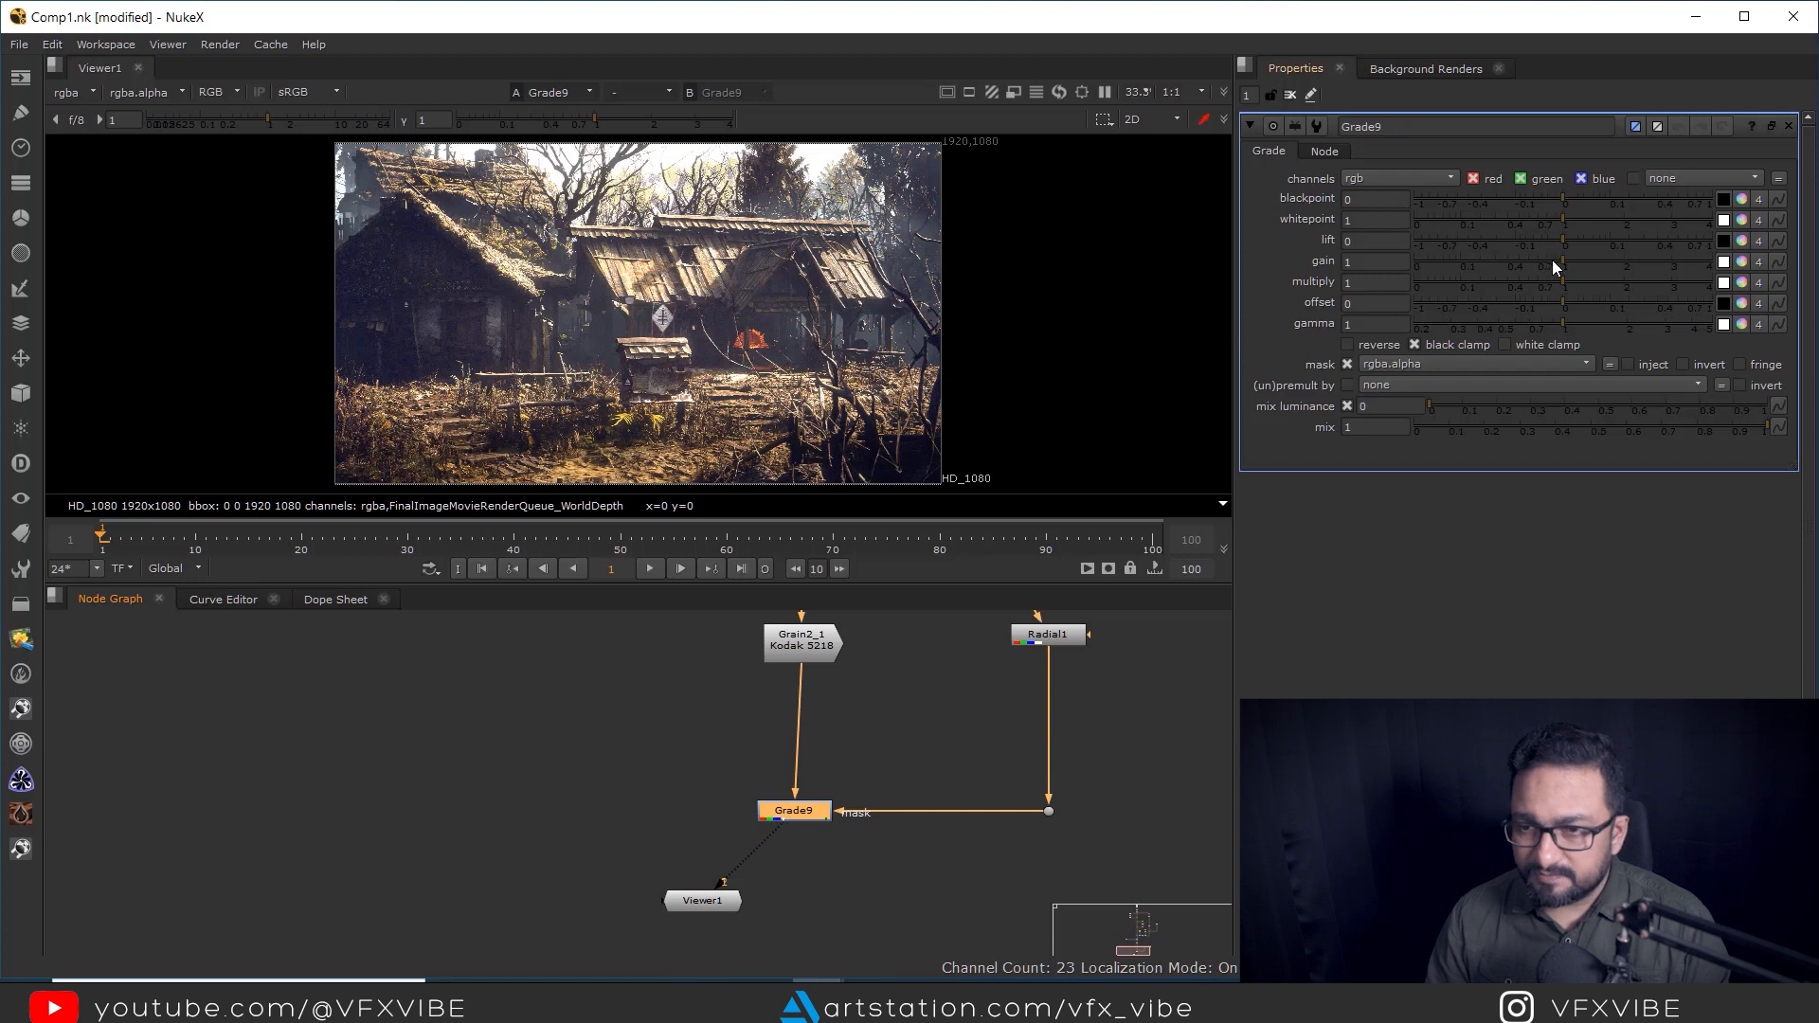
- Set Grade9's gain to 0.17 and invert its mask to darken the area around the radial
drag(1537, 269, 1479, 278)
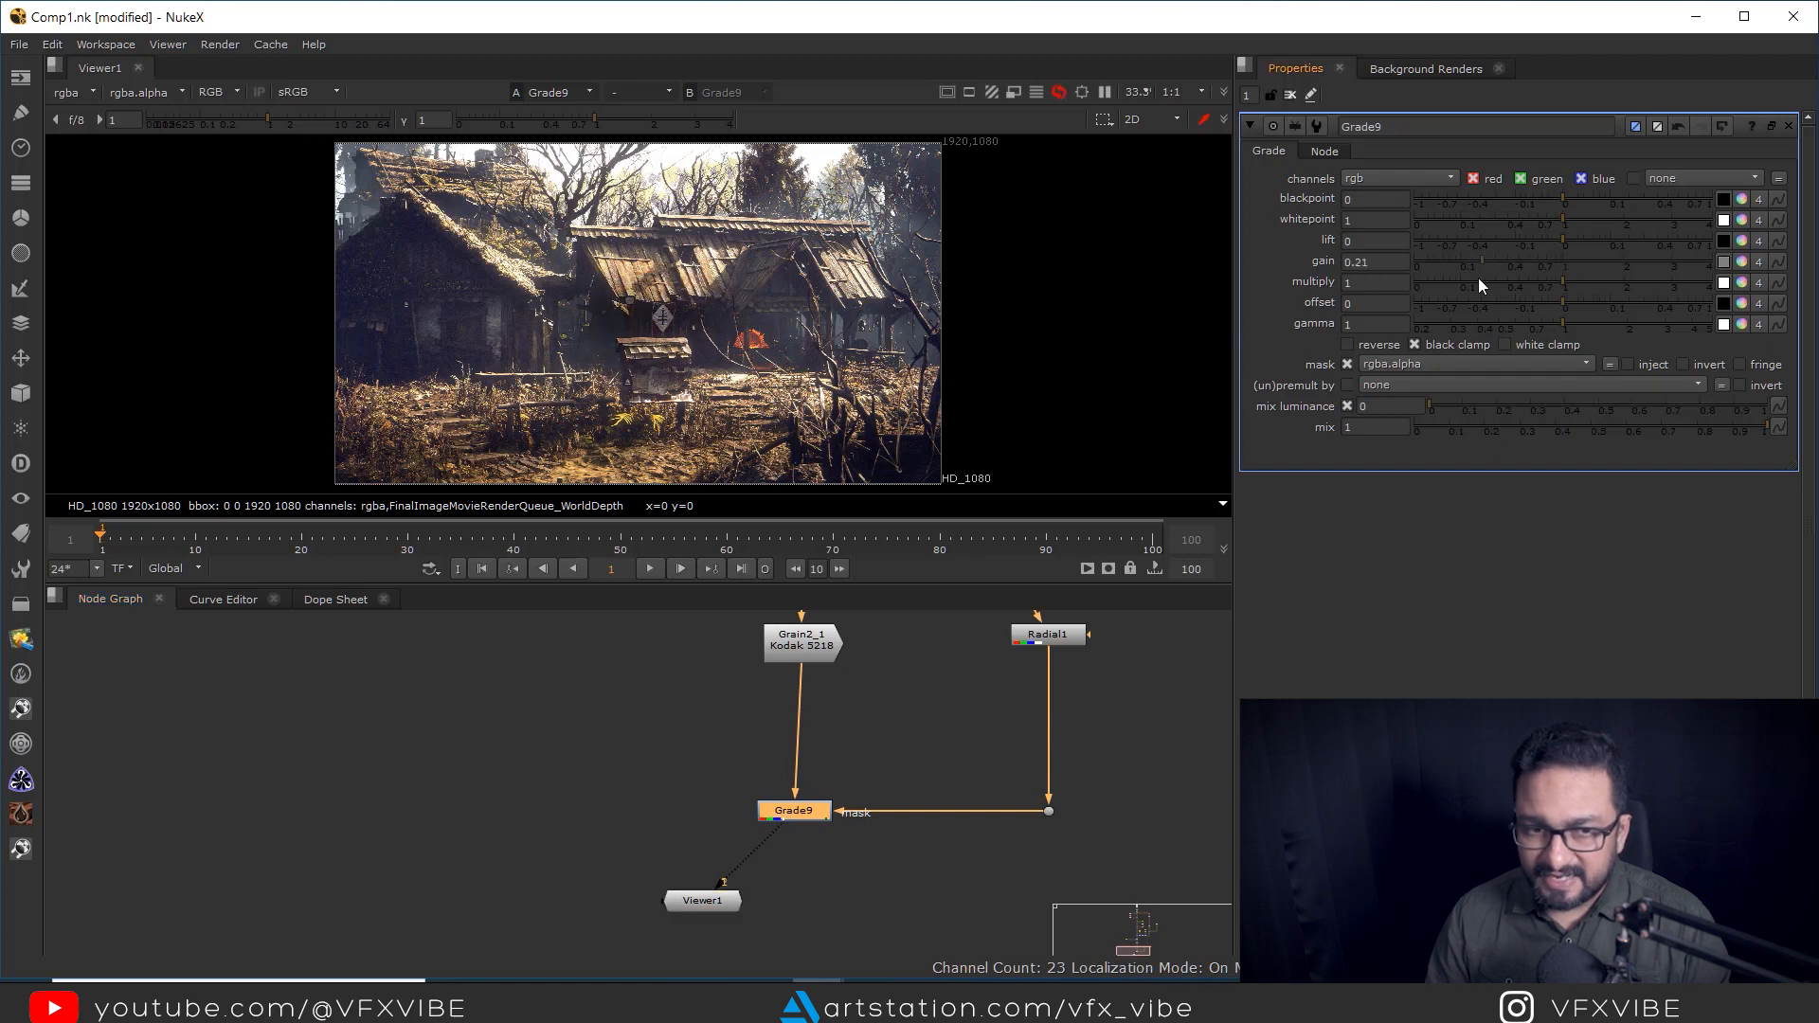
click(1685, 366)
middle_drag(586, 452, 699, 448)
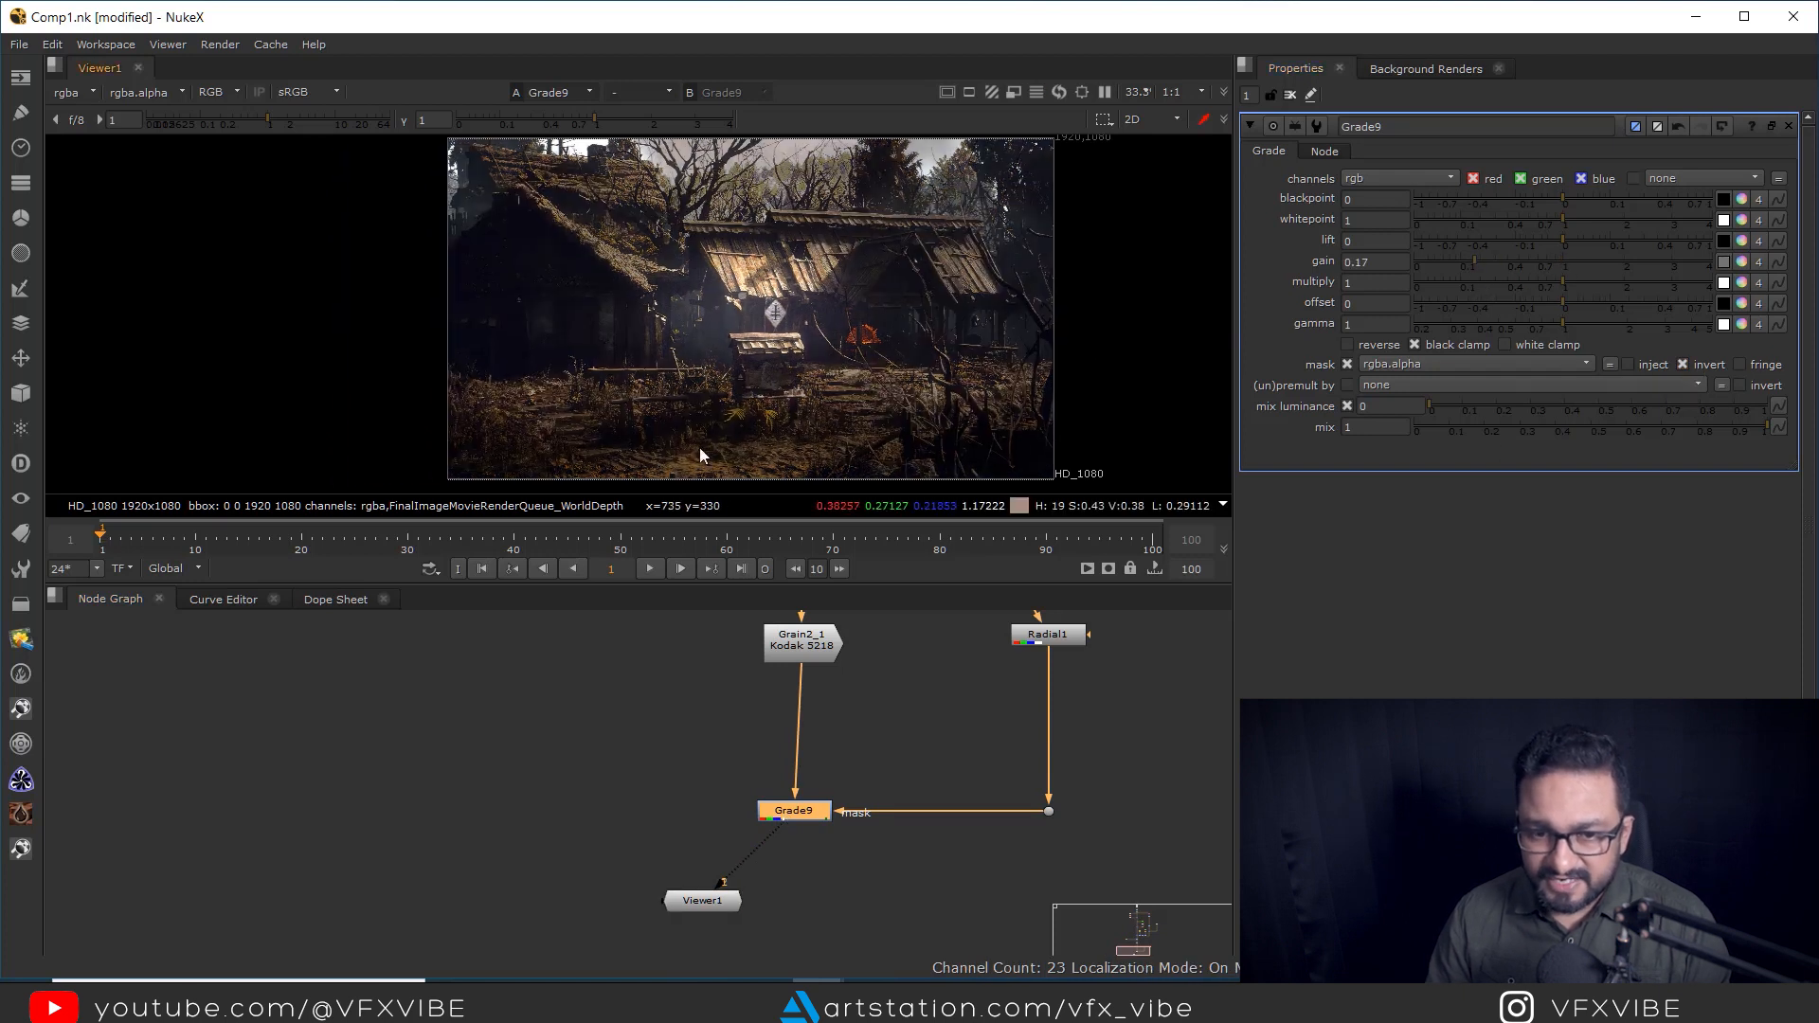
- Enlarge Radial1 well beyond the image frame and centre it, with area about x -432.5, y -293, r 2402.5, t 1273
click(1069, 638)
middle_drag(568, 284, 592, 353)
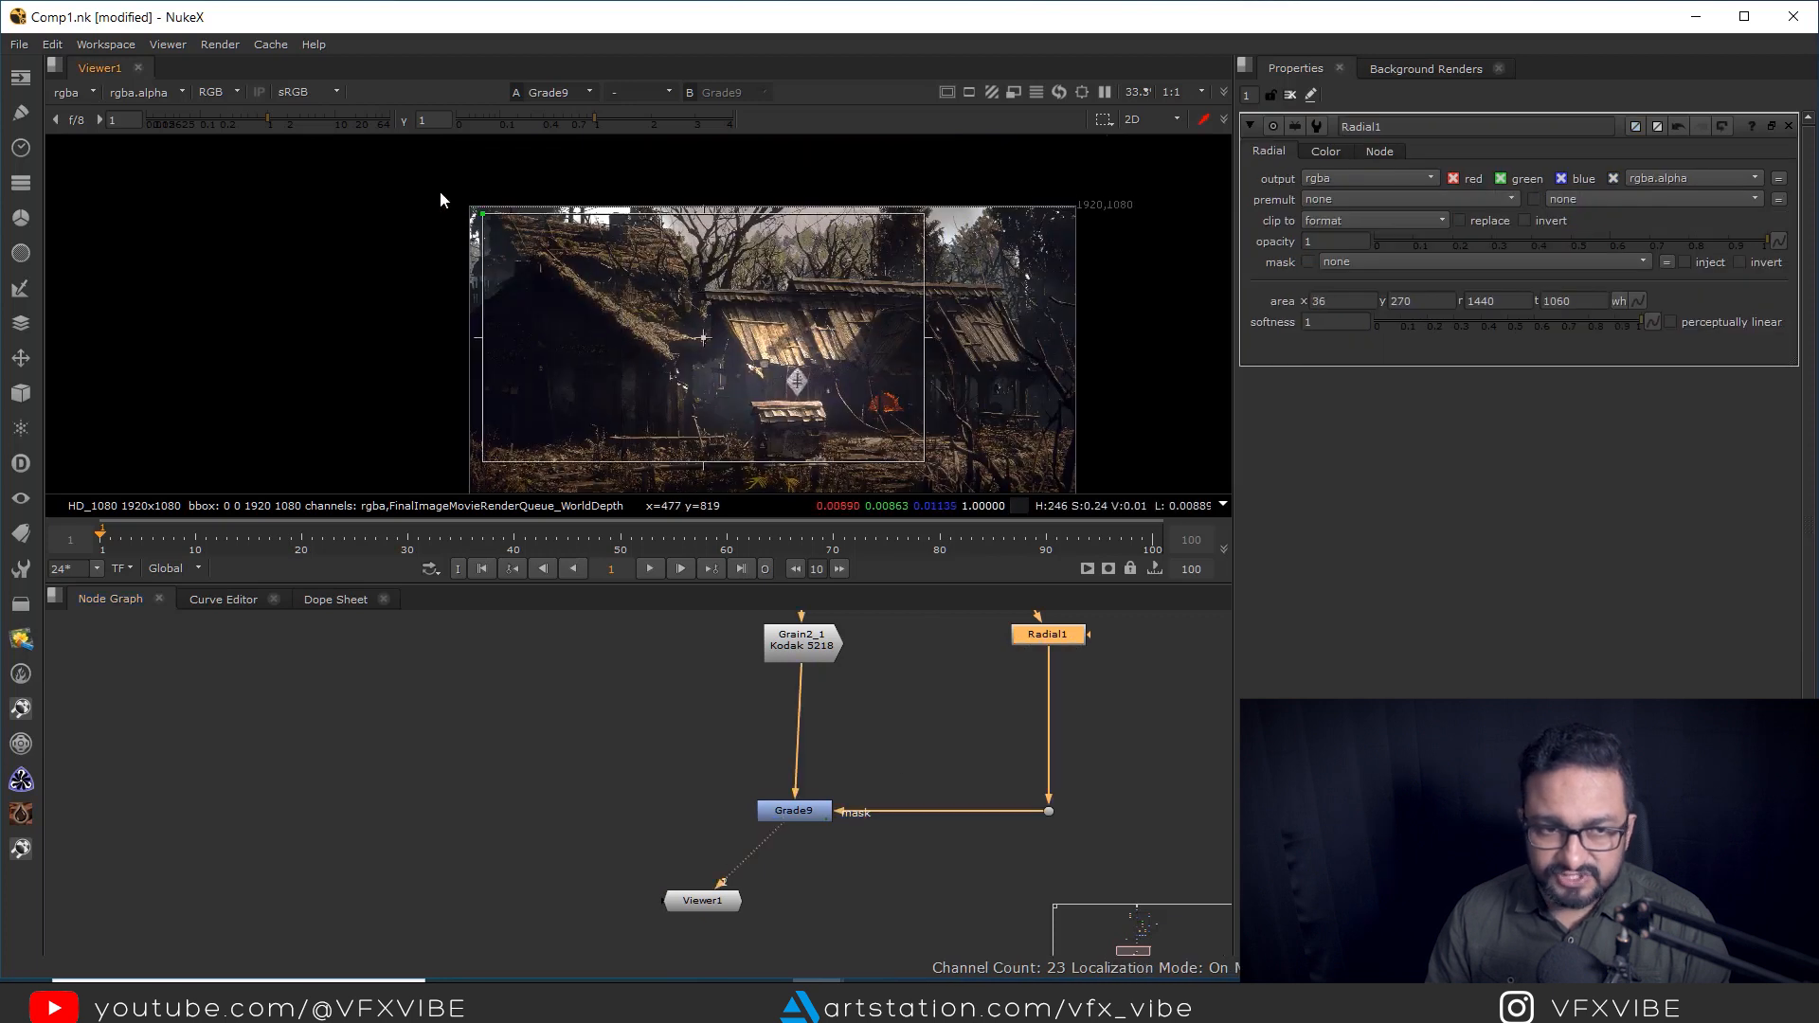
drag(440, 193, 385, 162)
scroll(411, 204, down, 3)
drag(678, 338, 867, 442)
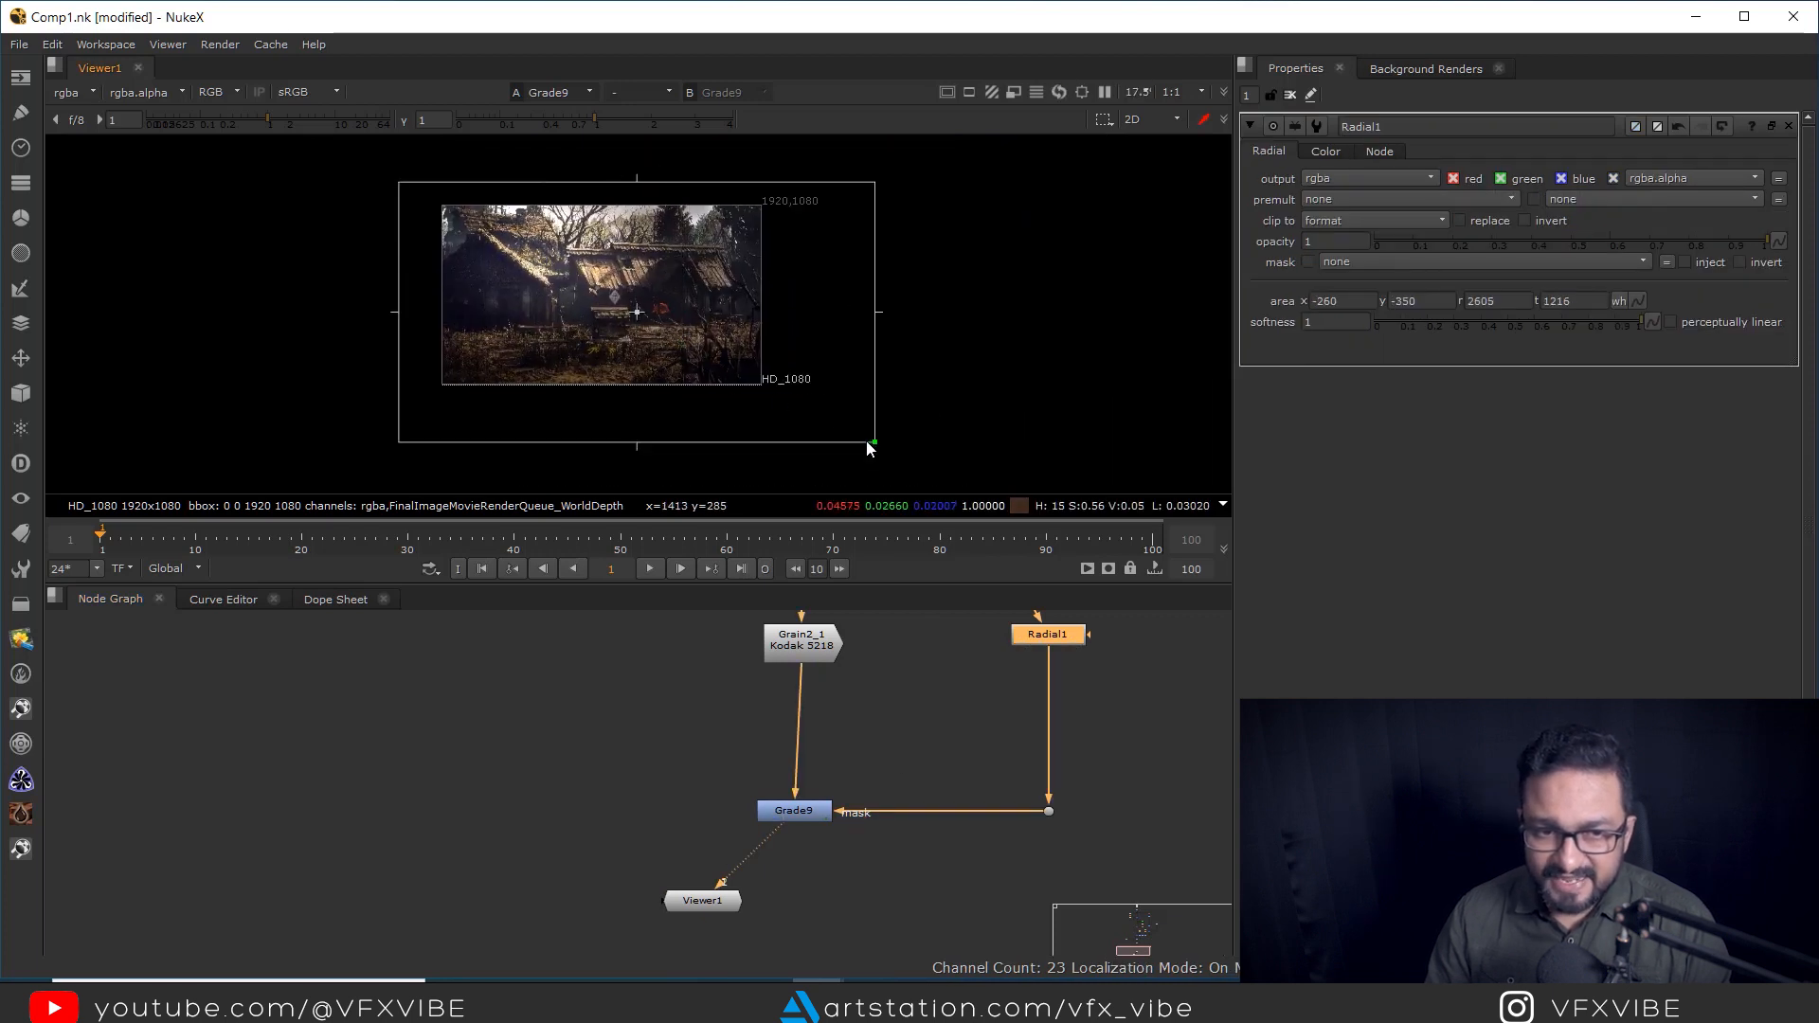
mouse_move(643, 309)
mouse_down()
mouse_move(610, 291)
mouse_move(608, 308)
mouse_up()
- Align Grade9 beneath the Grain node and reduce its mix to 0.335 to soften the vignette
drag(801, 815, 809, 817)
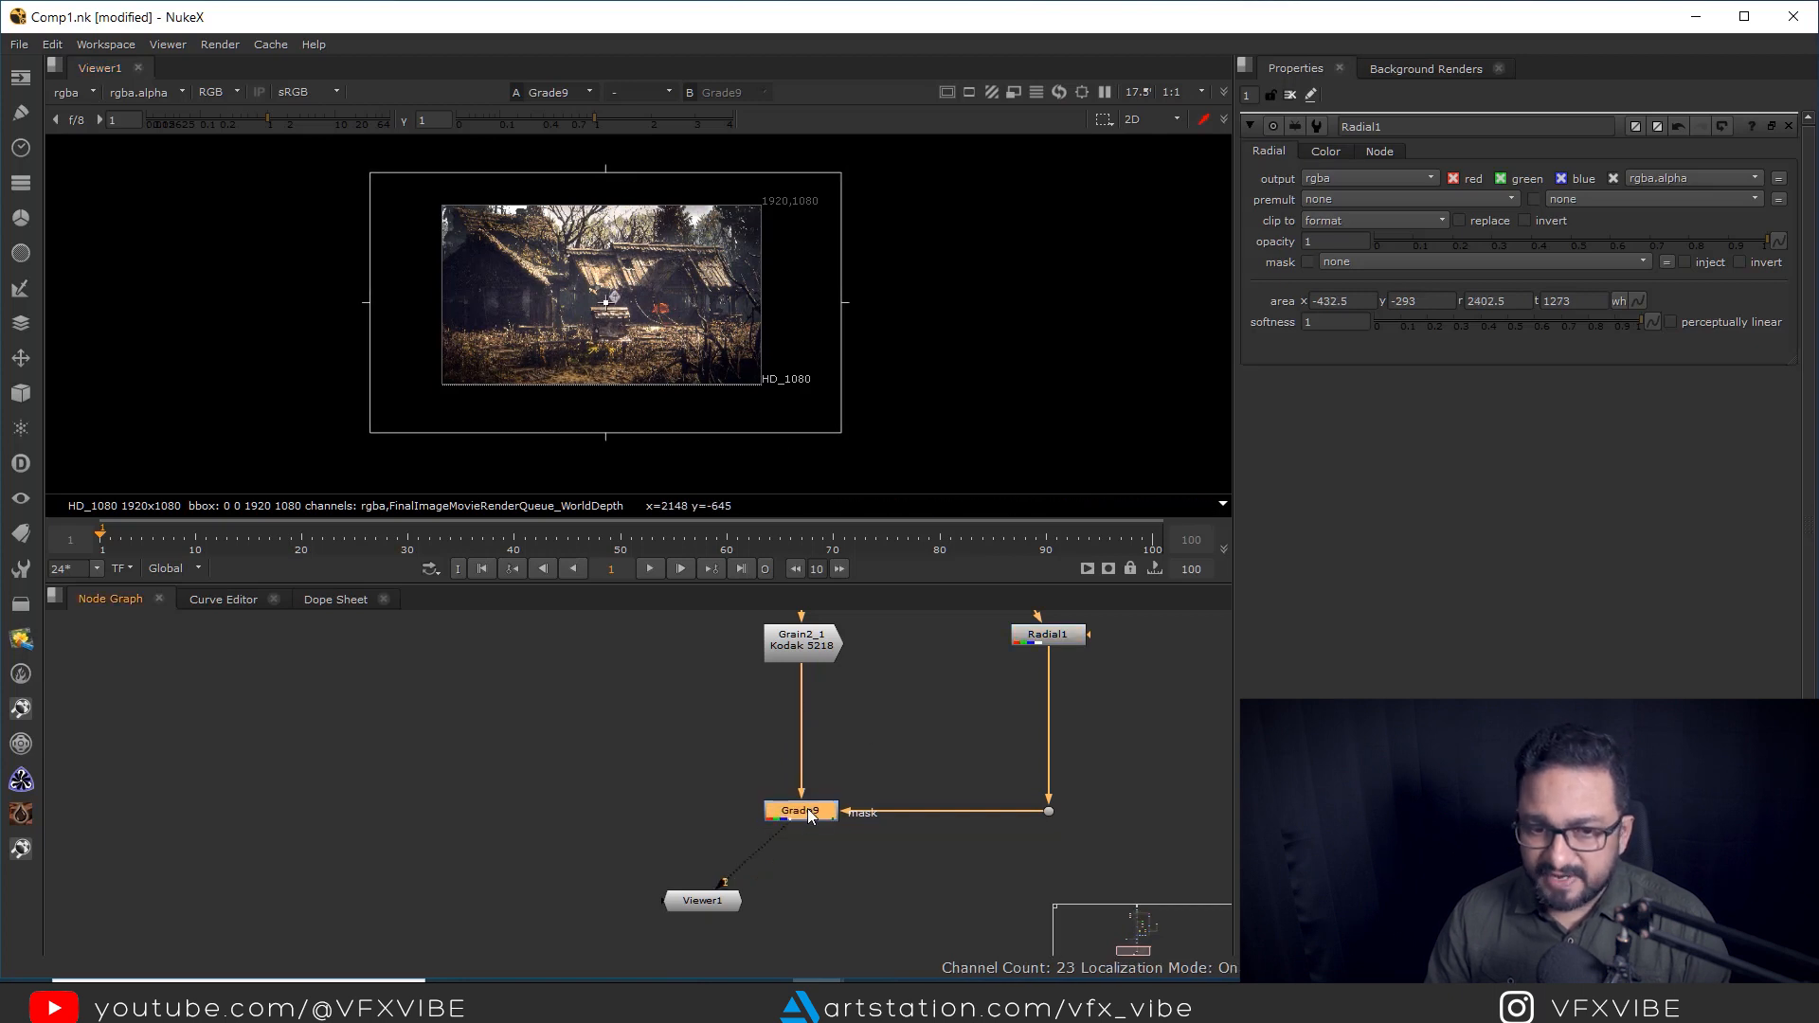
double_click(809, 817)
drag(1695, 422, 1559, 443)
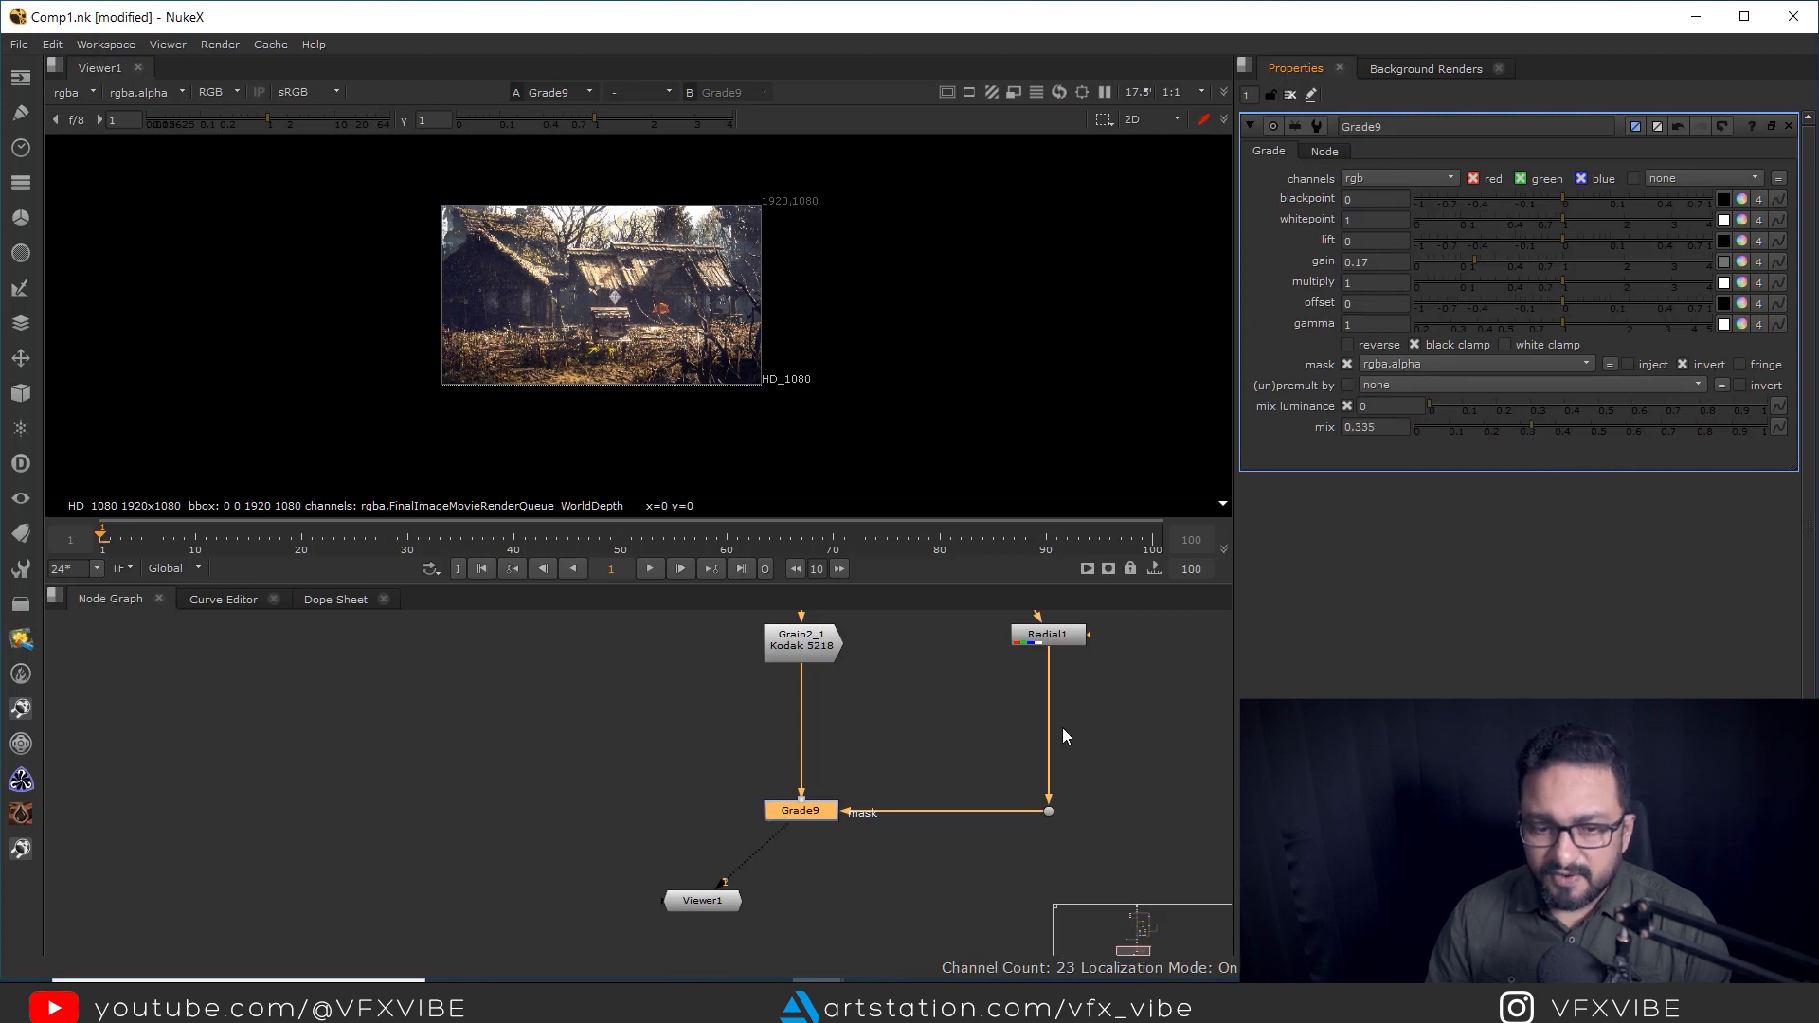
- Add a Grade node below Grade9 and mask it with a copy of Radial1, routing the mask connection through an elbow
middle_drag(845, 913, 832, 827)
click(821, 856)
key(g)
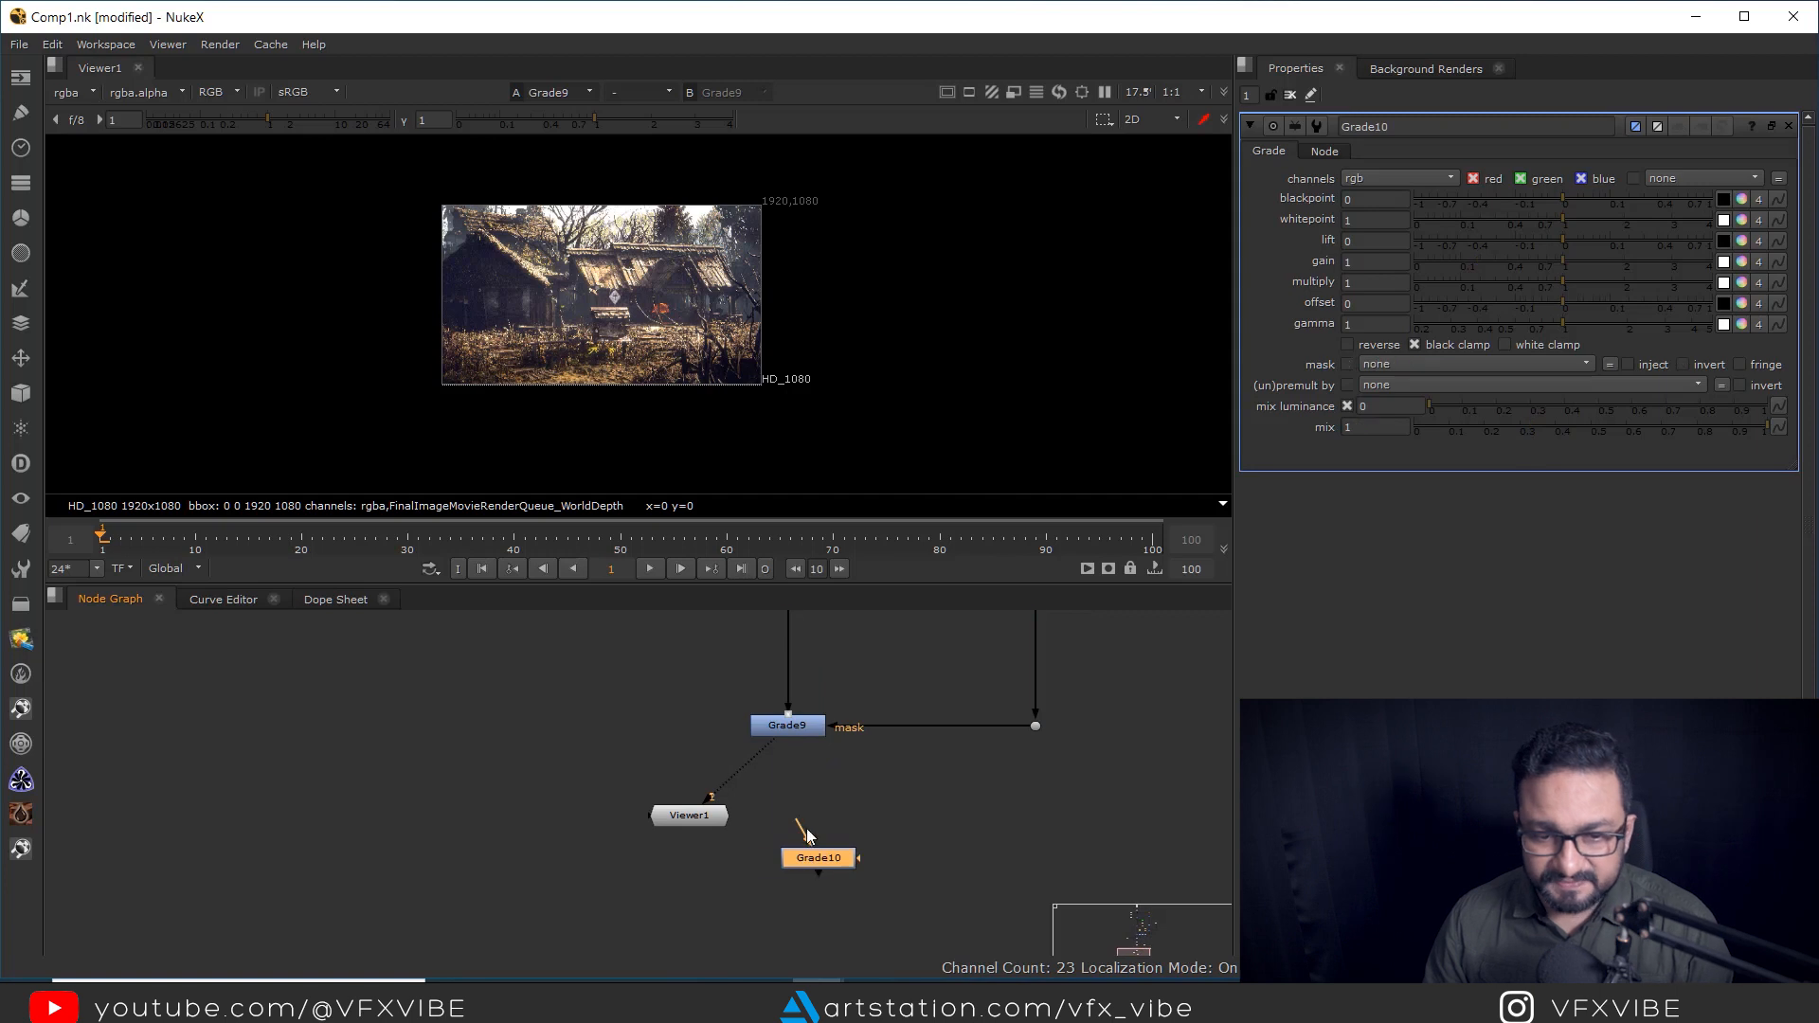
scroll(923, 707, down, 3)
drag(911, 642, 1021, 716)
key(ctrl+c)
click(1022, 819)
key(ctrl+v)
scroll(856, 847, up, 3)
drag(857, 841, 1139, 841)
click(823, 845)
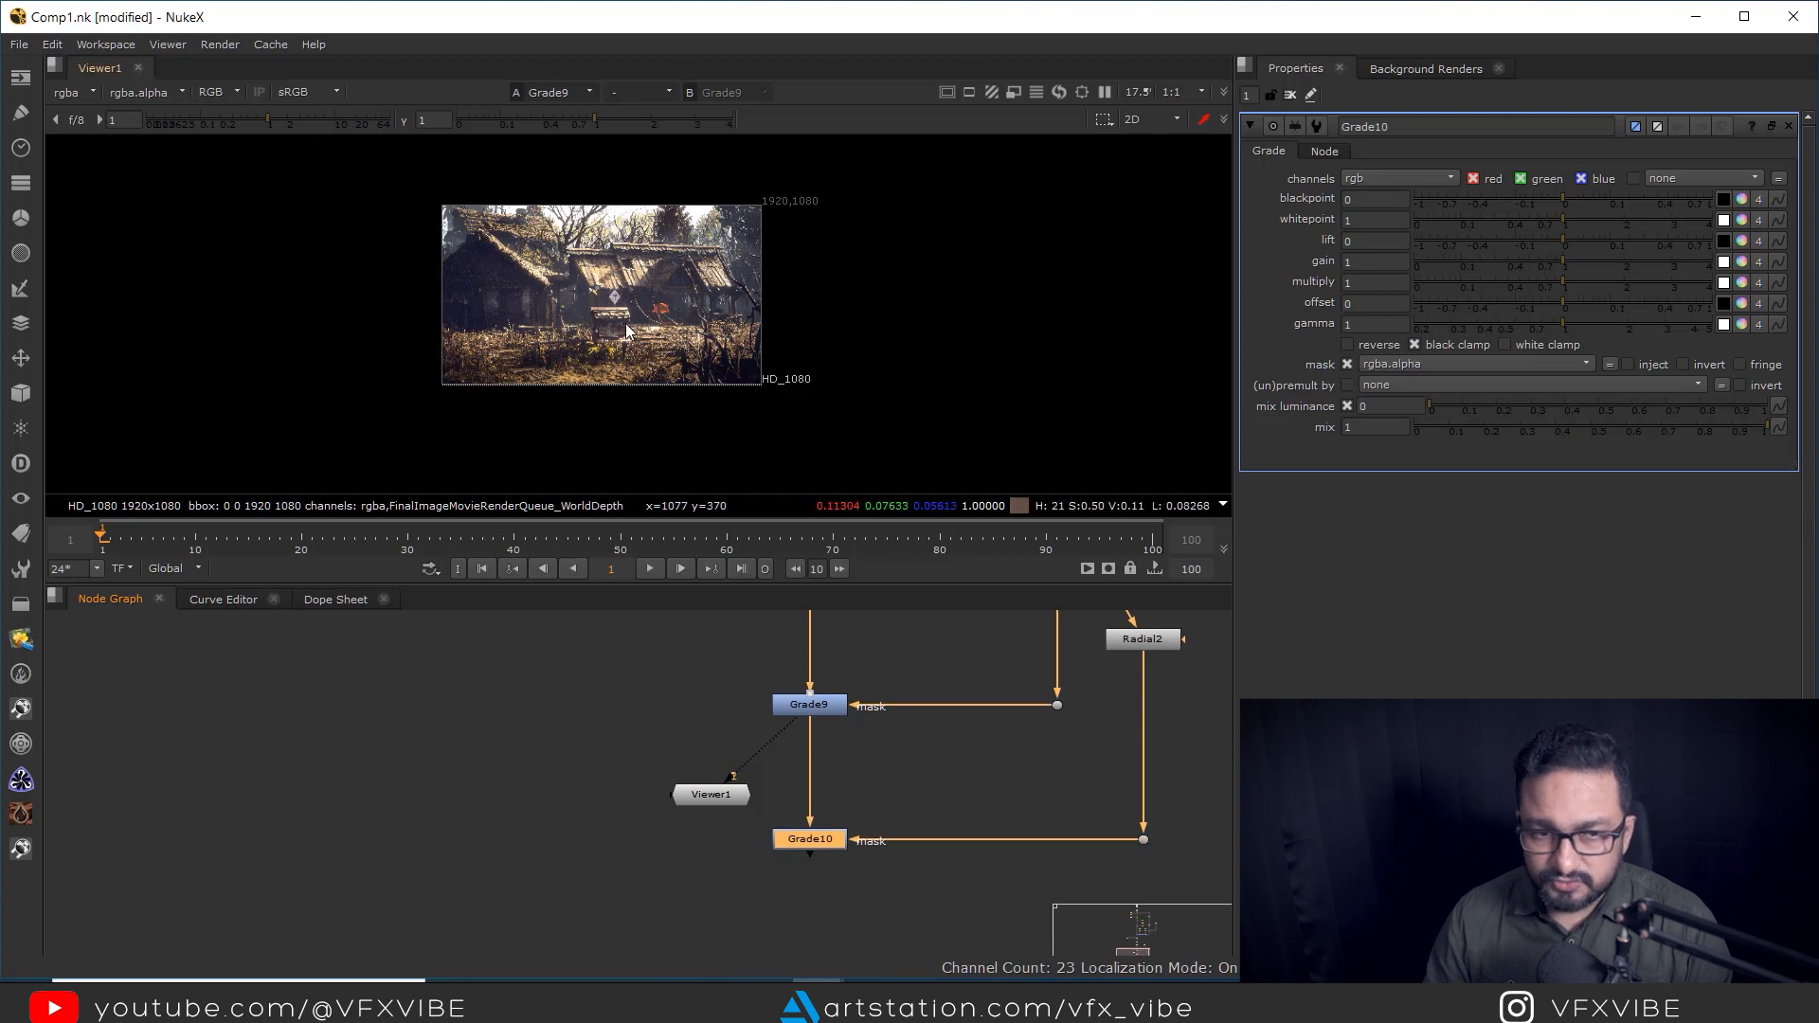
- View Grade10's output and raise its gain to about 1.48
scroll(696, 357, up, 3)
middle_drag(696, 358, 695, 392)
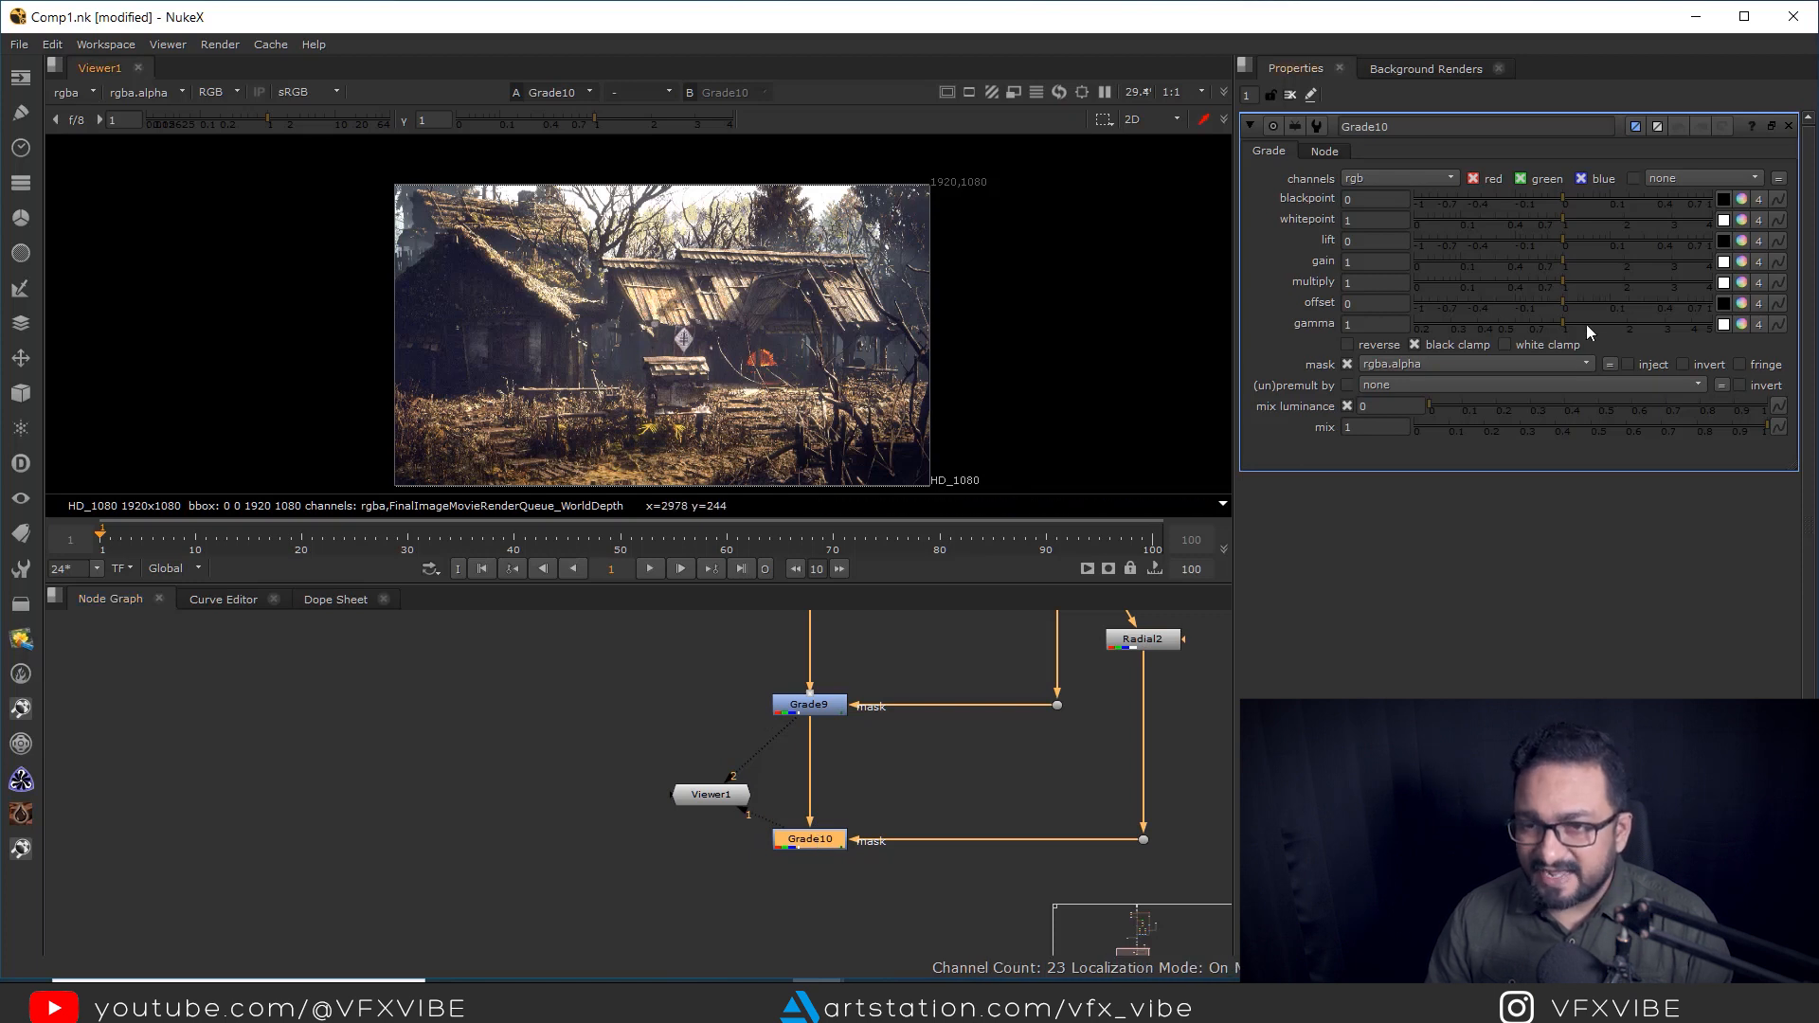
drag(1562, 262, 1601, 265)
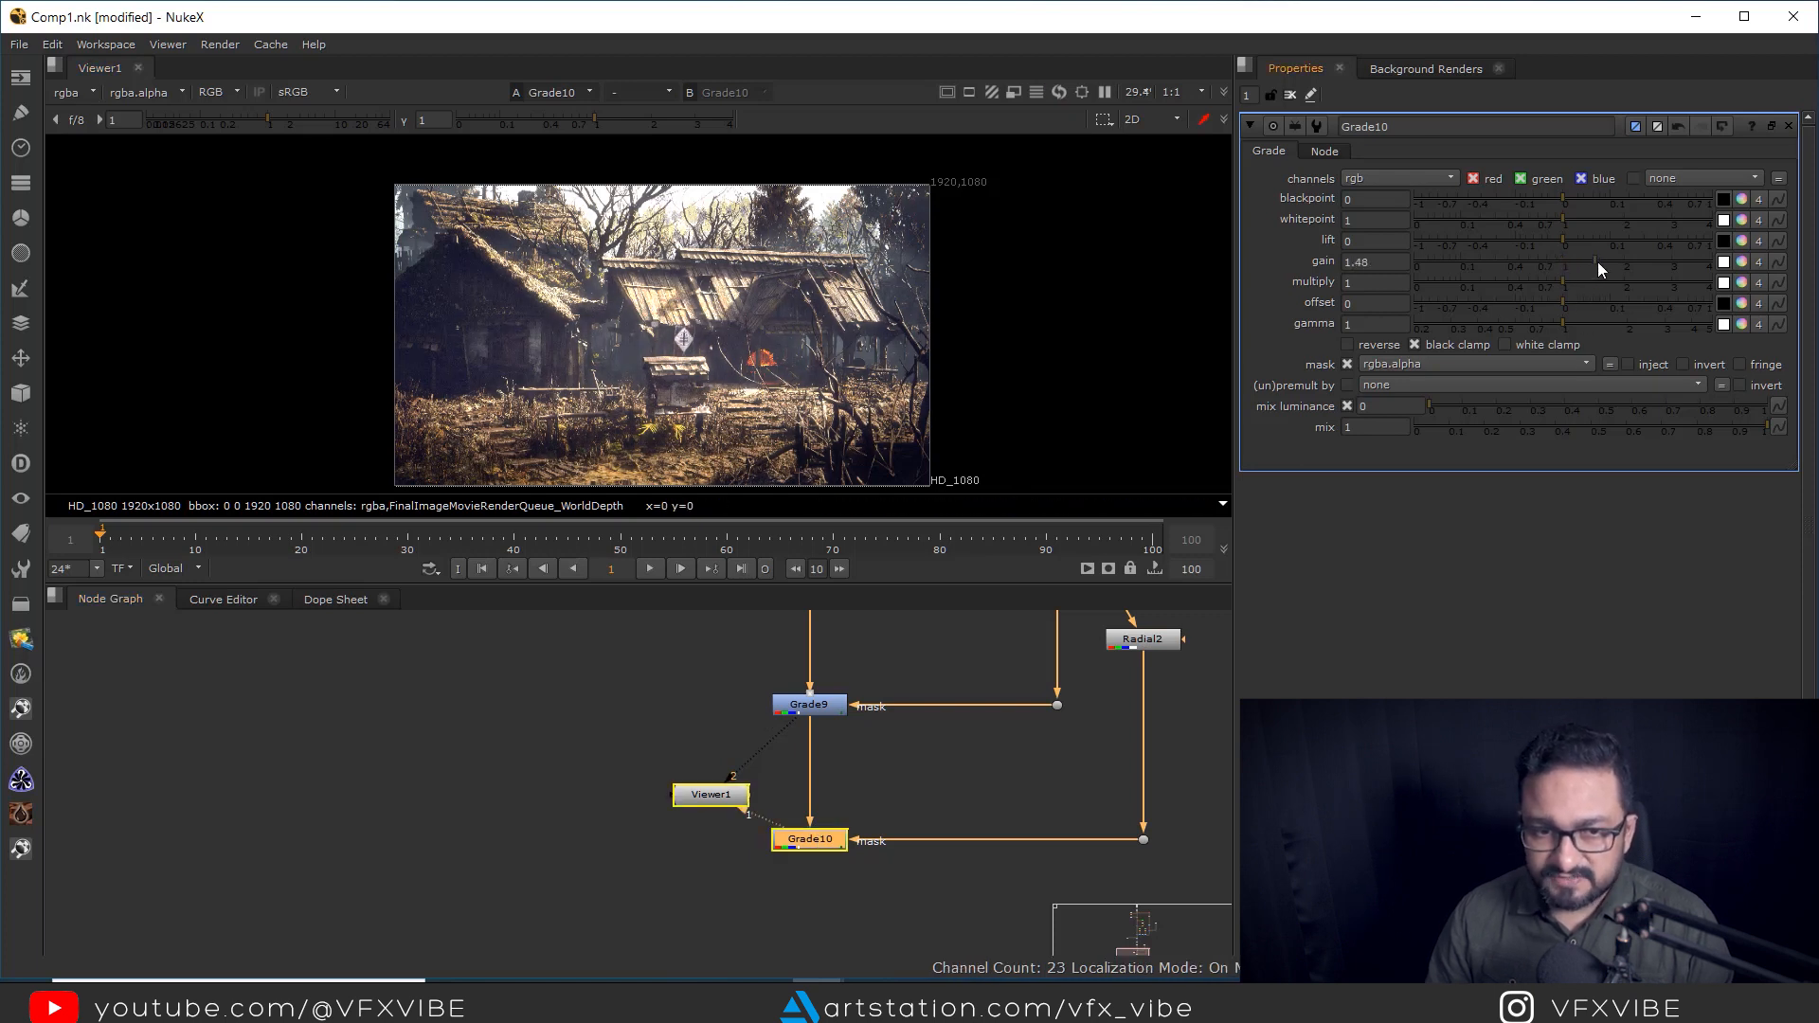
- Shrink Radial2 to roughly the image frame and shift it slightly, with area about x 15, y -20.5, r 1945, t 1024.5
middle_drag(1156, 645, 1081, 682)
double_click(1076, 679)
scroll(597, 345, down, 3)
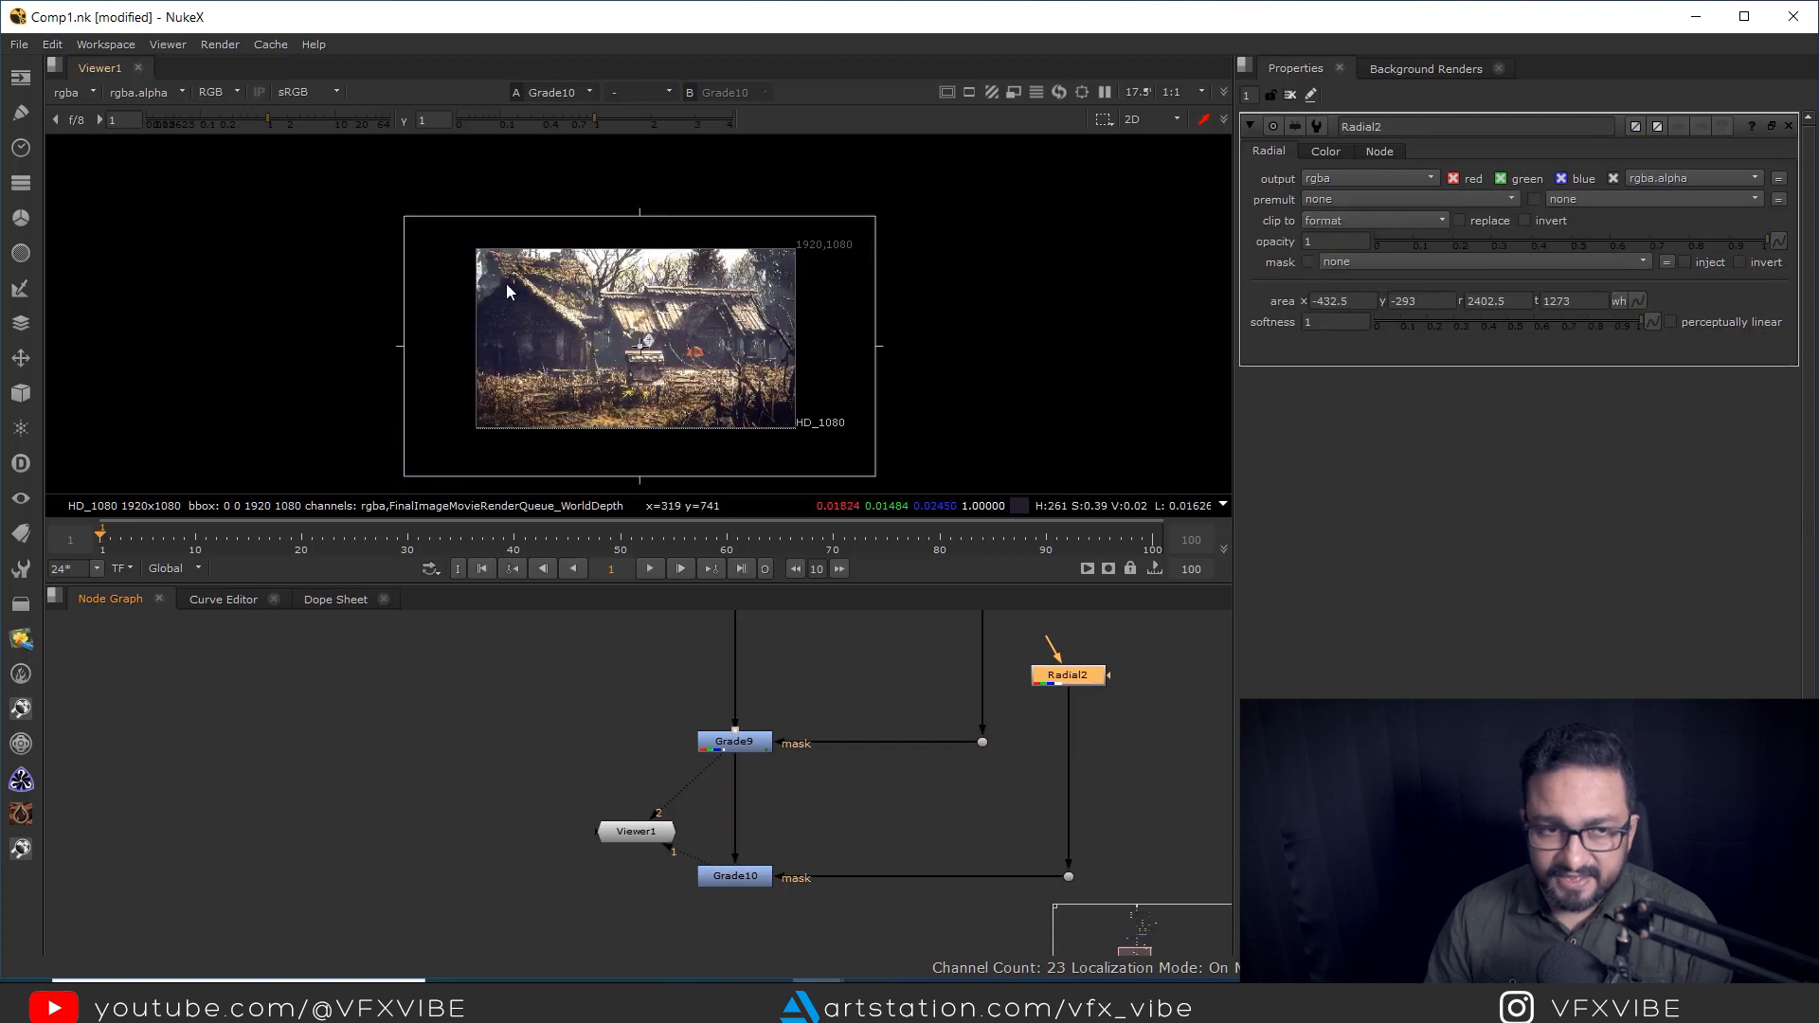
drag(404, 218, 477, 253)
drag(877, 475, 800, 428)
scroll(634, 354, up, 3)
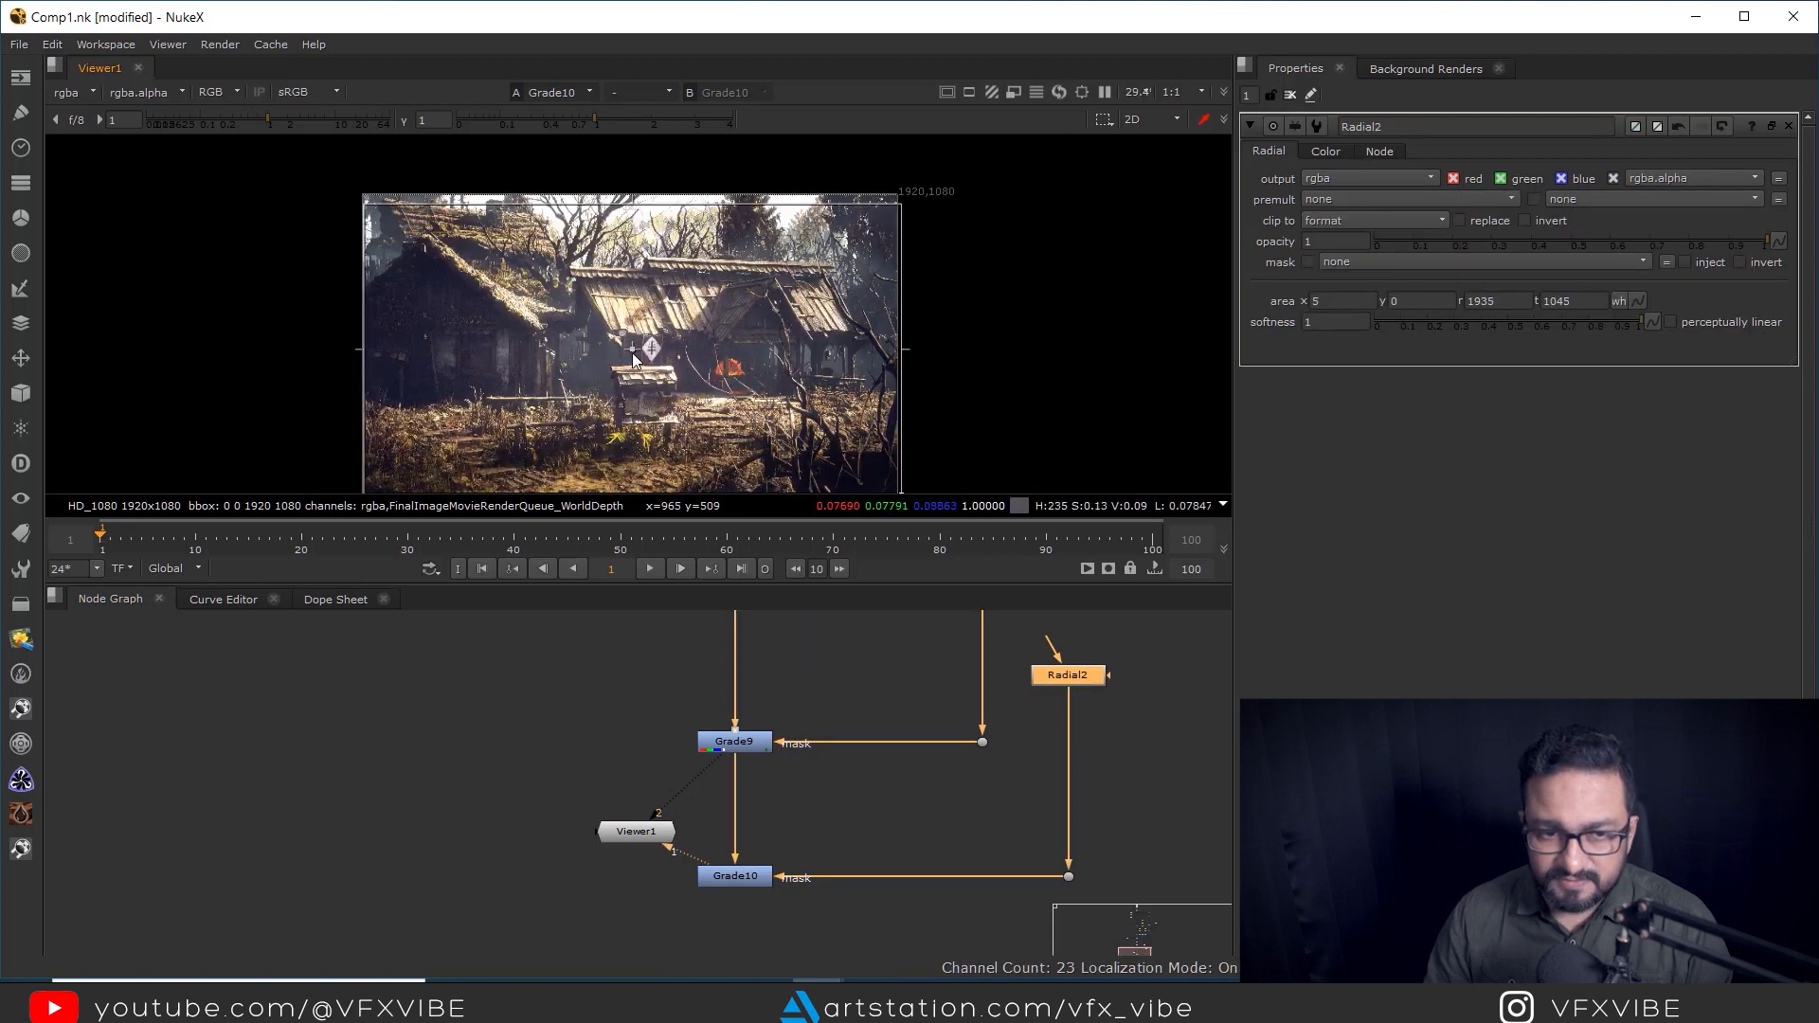
drag(634, 356, 636, 361)
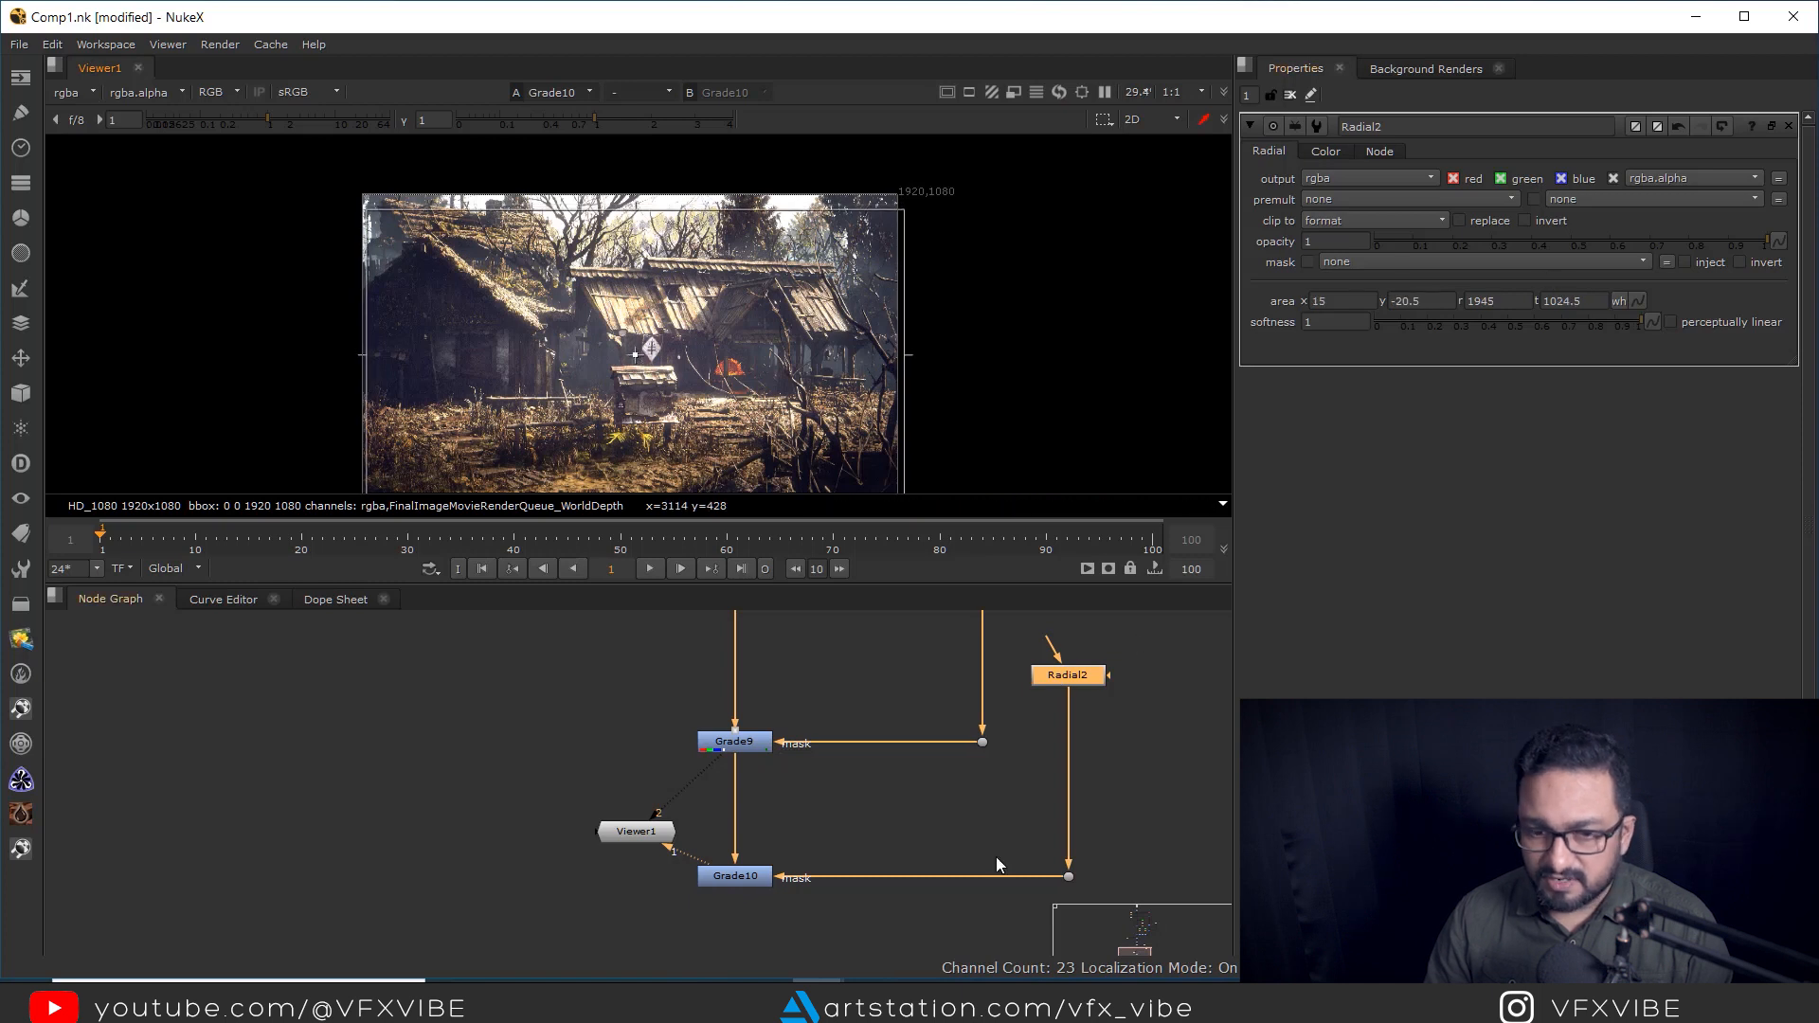
- Fine-tune the gain of Grade10 to balance the brightened centre of the image
double_click(742, 876)
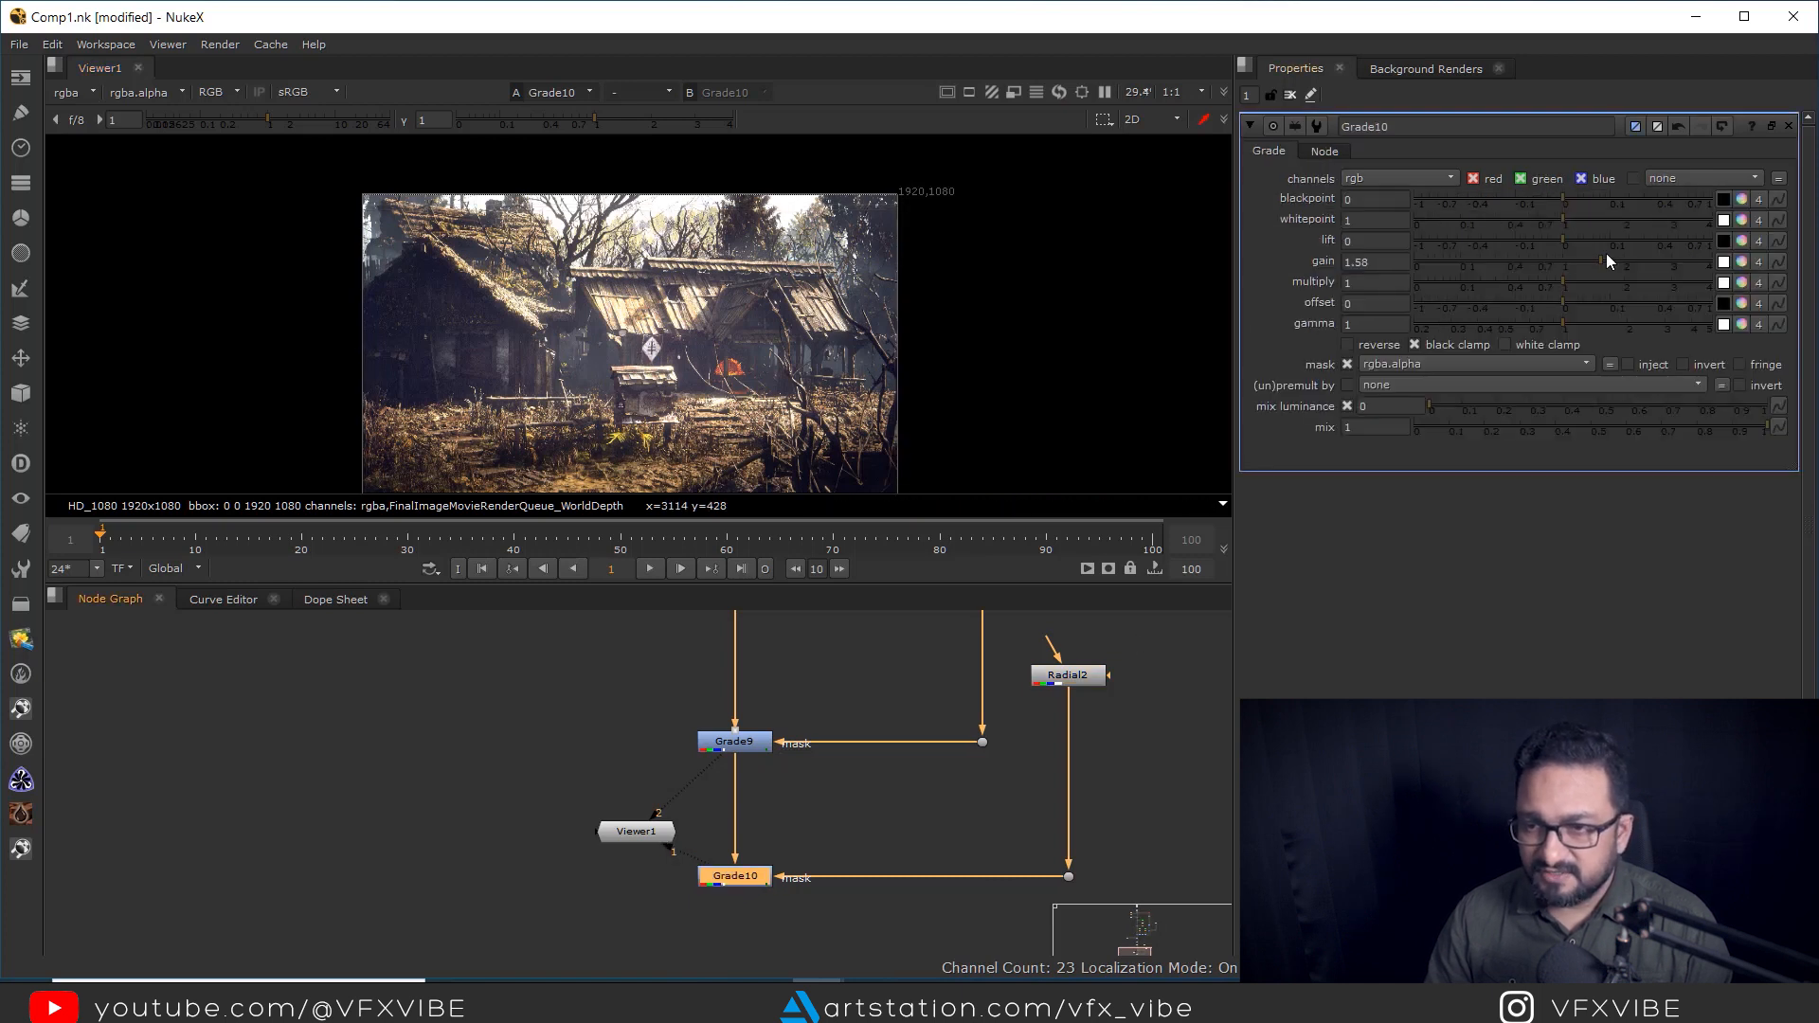
drag(1596, 263, 1587, 263)
- Show the original Read1 render in the viewer, with the viewer maximized and the whole frame in view
scroll(914, 697, down, 3)
middle_drag(821, 663, 825, 916)
middle_drag(822, 630, 826, 948)
middle_drag(823, 626, 827, 947)
key(1)
key(space)
middle_drag(722, 723, 1173, 537)
scroll(1173, 537, up, 3)
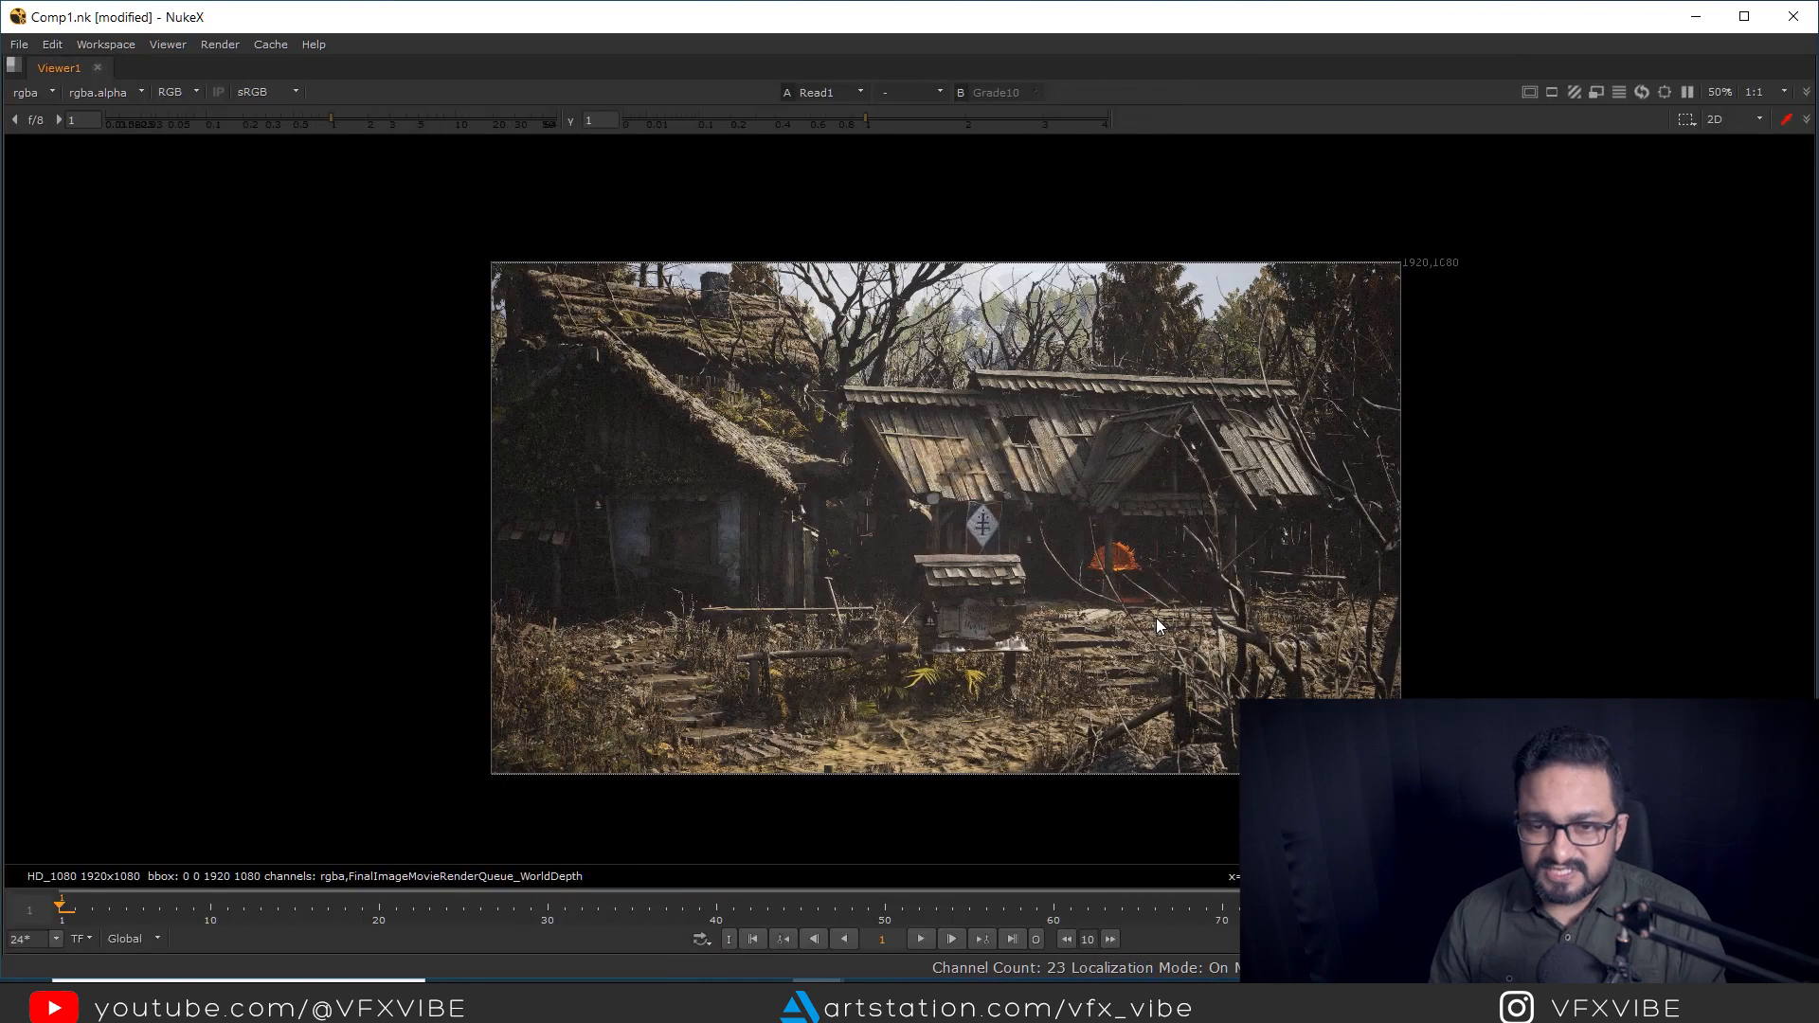
- Compare the original Read1 render with the final Grade10 result by alternating between them several times
key(2)
key(1)
key(2)
key(1)
key(2)
key(1)
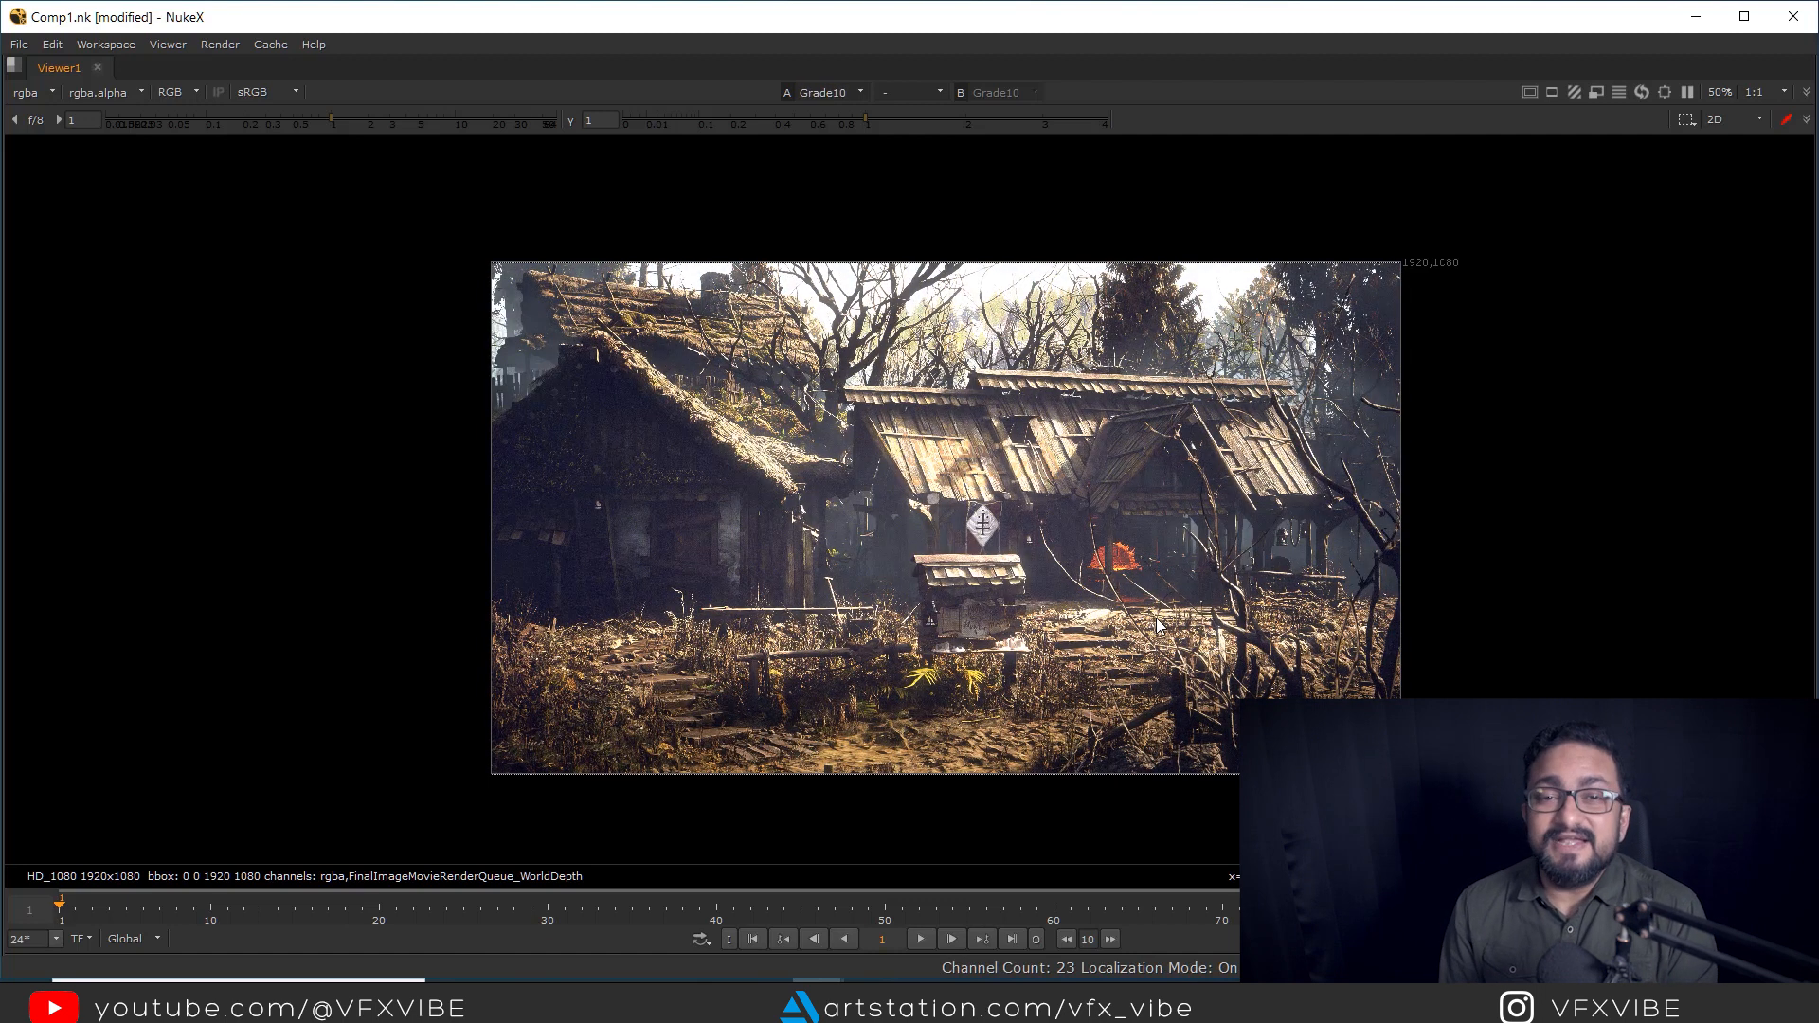